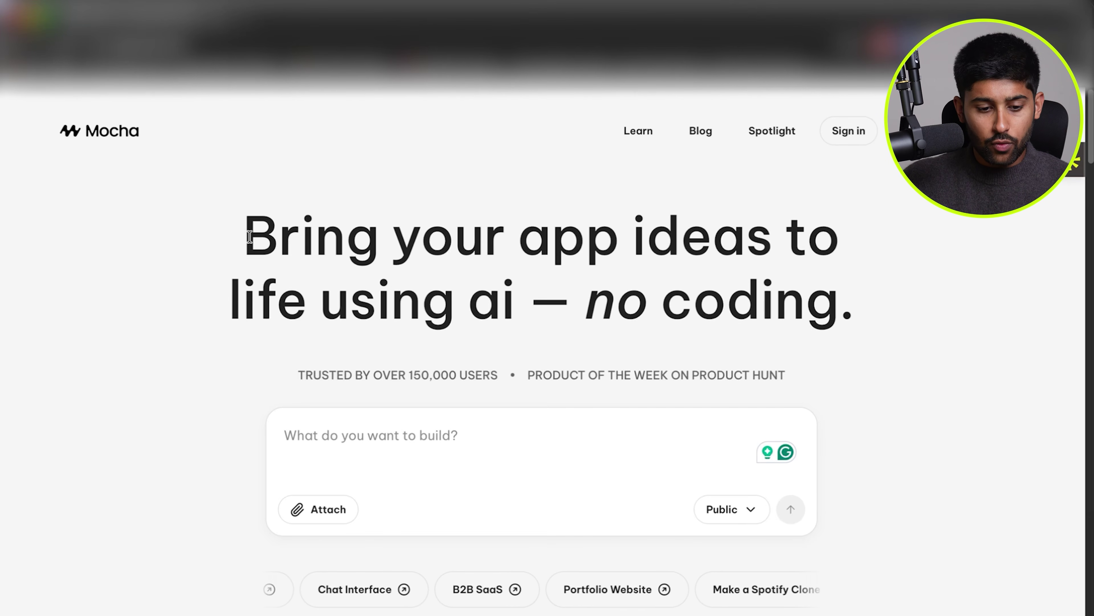
Scroll through the Mocha landing page to look over its content.
{"action": "scroll", "coordinate": [249, 237], "scroll_direction": "down", "scroll_amount": 4}
{"action": "scroll", "coordinate": [249, 236], "scroll_direction": "down", "scroll_amount": 8}
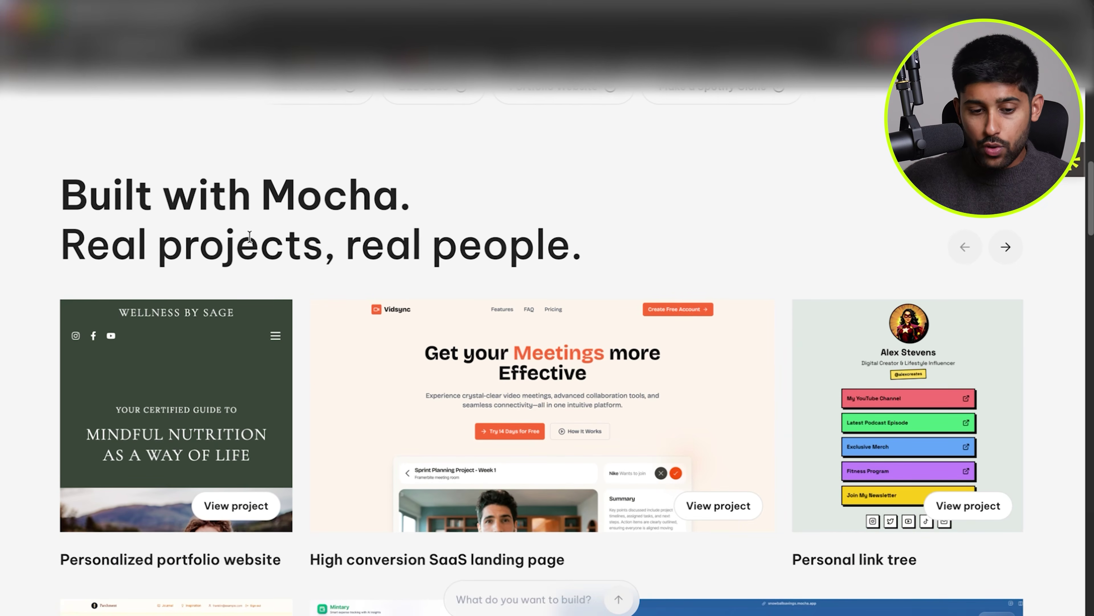
{"action": "scroll", "coordinate": [599, 317], "scroll_direction": "down", "scroll_amount": 10}
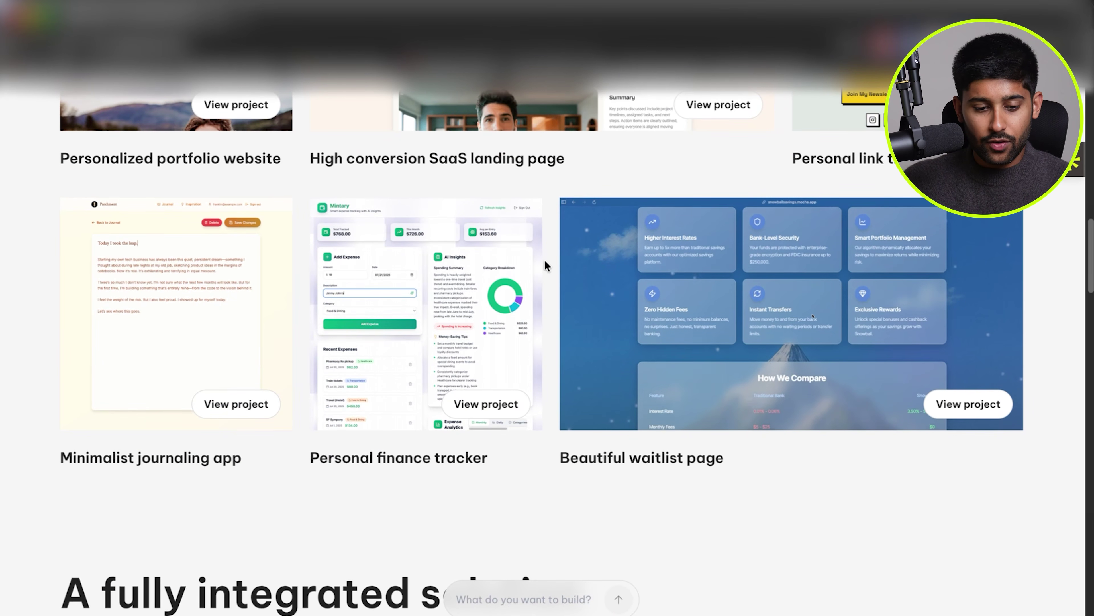
{"action": "scroll", "coordinate": [545, 259], "scroll_direction": "down", "scroll_amount": 8}
{"action": "scroll", "coordinate": [545, 259], "scroll_direction": "down", "scroll_amount": 3}
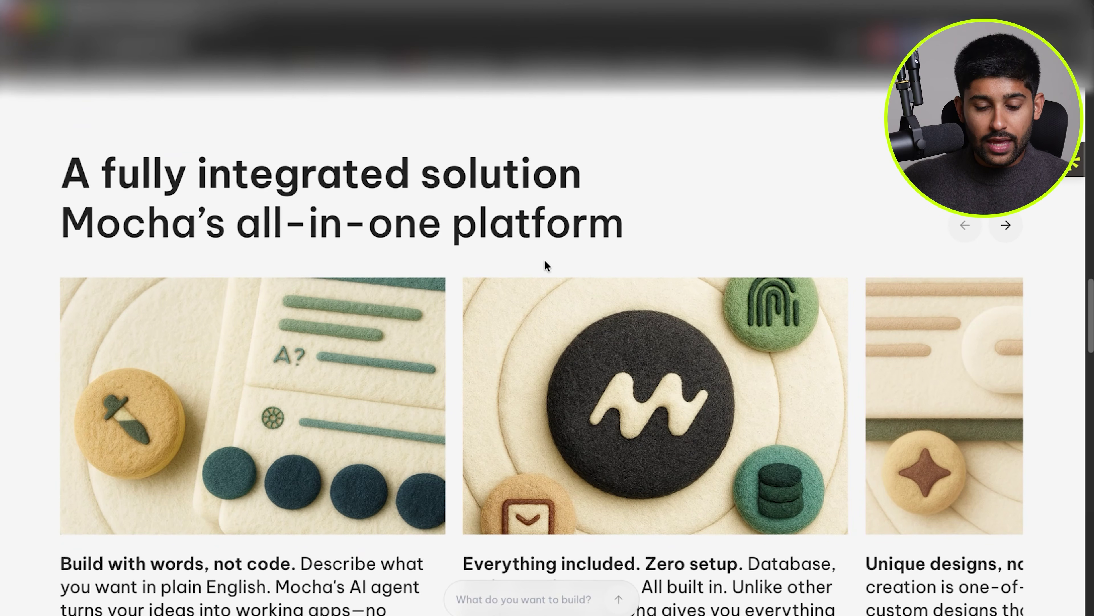
{"action": "scroll", "coordinate": [452, 190], "scroll_direction": "down", "scroll_amount": 5}
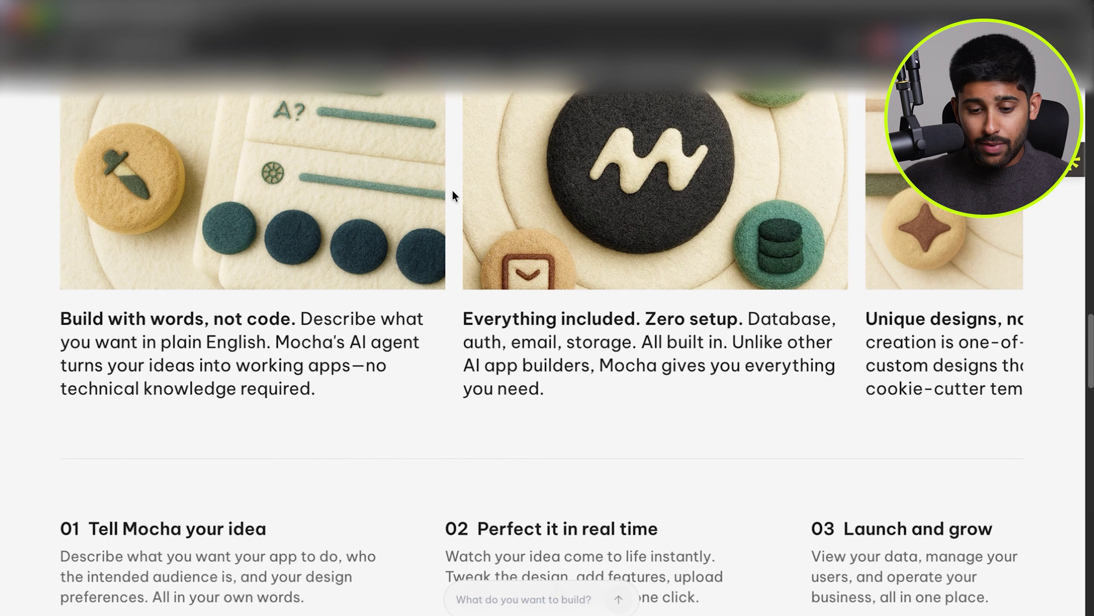
{"action": "scroll", "coordinate": [452, 190], "scroll_direction": "up", "scroll_amount": 1}
{"action": "left_click_drag", "start_coordinate": [860, 304], "coordinate": [459, 300]}
{"action": "left_click", "coordinate": [653, 523]}
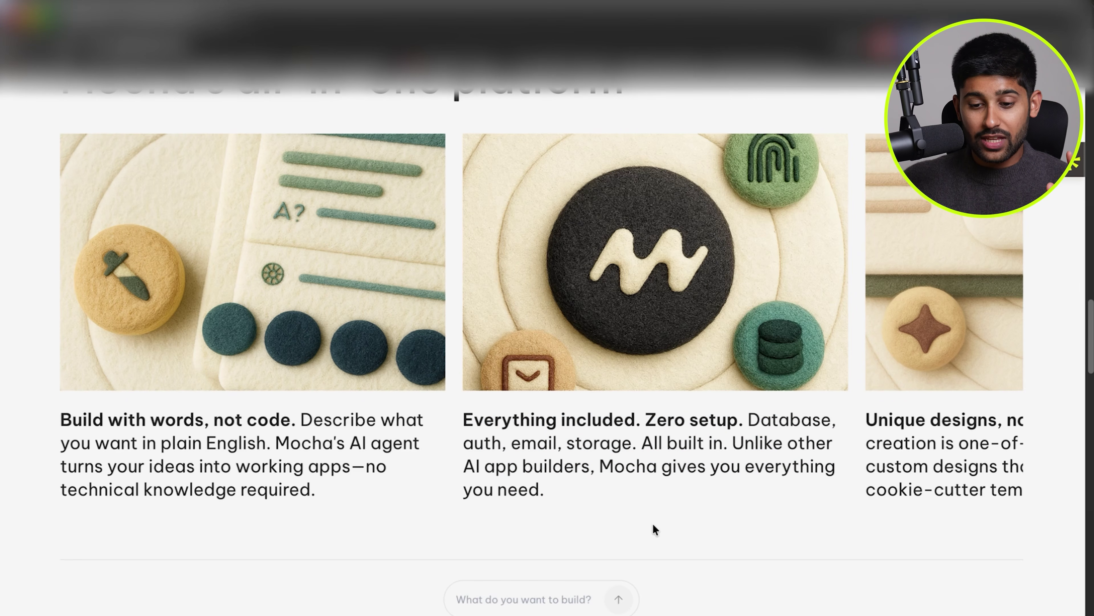
{"action": "left_click_drag", "start_coordinate": [943, 260], "coordinate": [741, 276]}
{"action": "scroll", "coordinate": [779, 373], "scroll_direction": "up", "scroll_amount": 4}
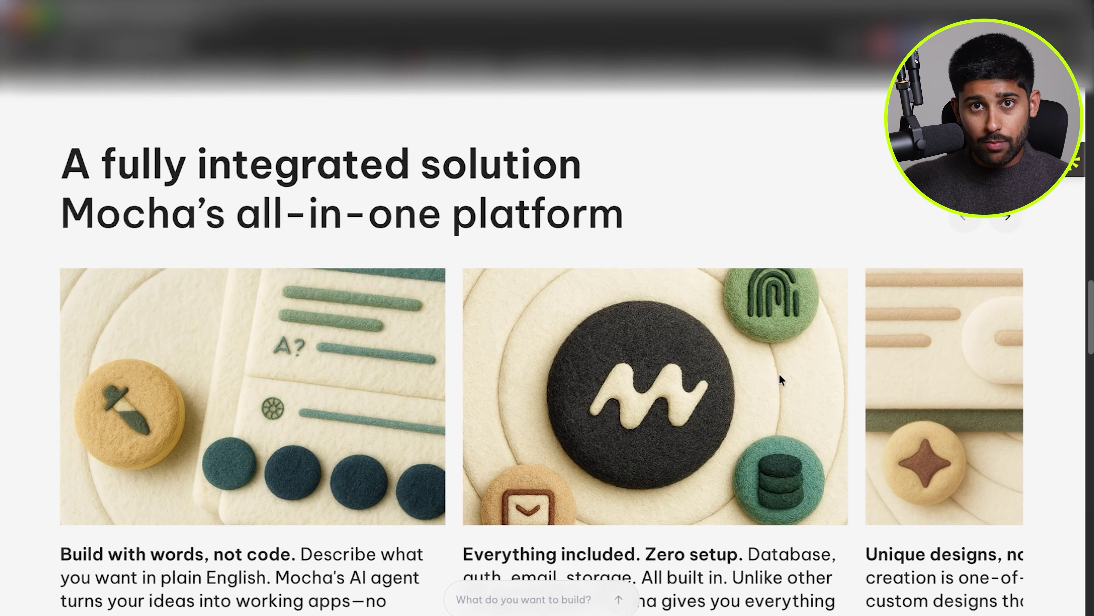
{"action": "scroll", "coordinate": [779, 374], "scroll_direction": "down", "scroll_amount": 12}
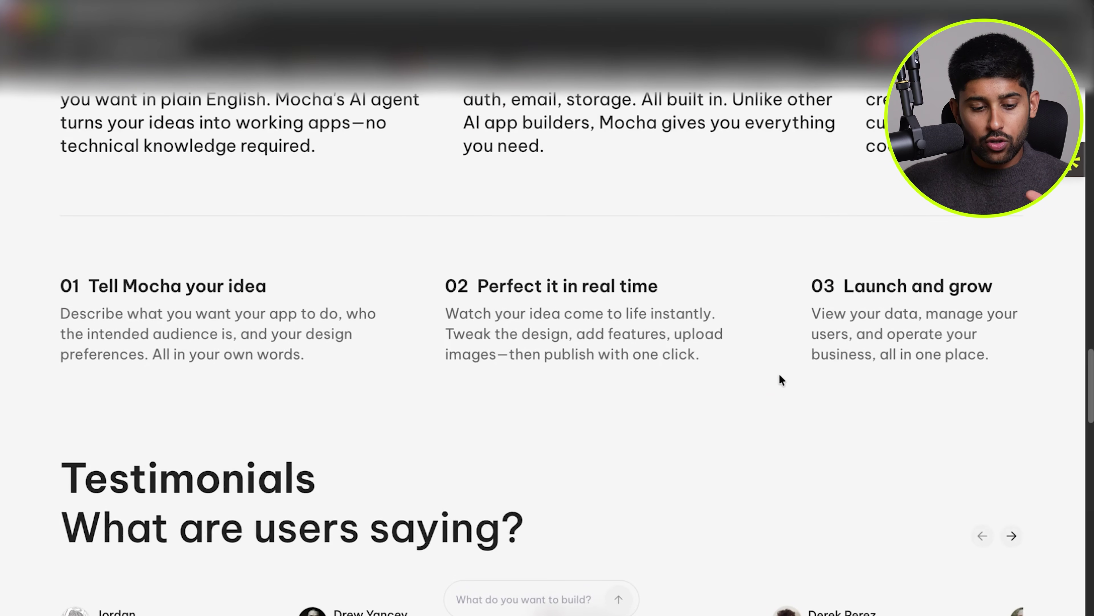
{"action": "scroll", "coordinate": [779, 374], "scroll_direction": "down", "scroll_amount": 10}
{"action": "scroll", "coordinate": [780, 378], "scroll_direction": "down", "scroll_amount": 8}
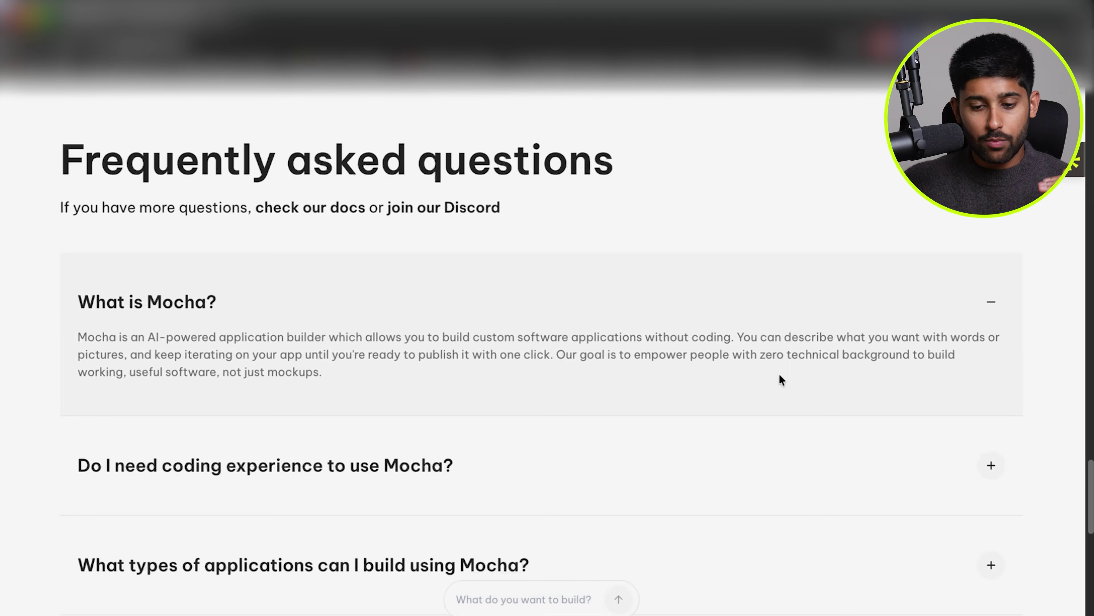
{"action": "scroll", "coordinate": [780, 377], "scroll_direction": "down", "scroll_amount": 2}
{"action": "scroll", "coordinate": [780, 380], "scroll_direction": "down", "scroll_amount": 10}
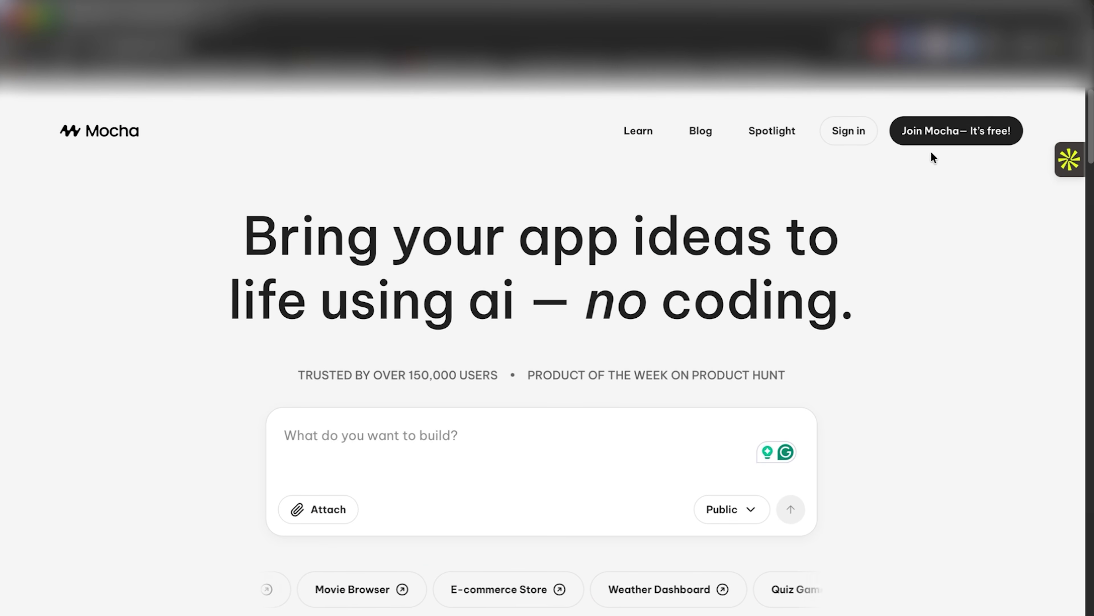
Sign in to Mocha and bring up the Subscription & Billing plans from the account menu.
{"action": "left_click", "coordinate": [926, 130]}
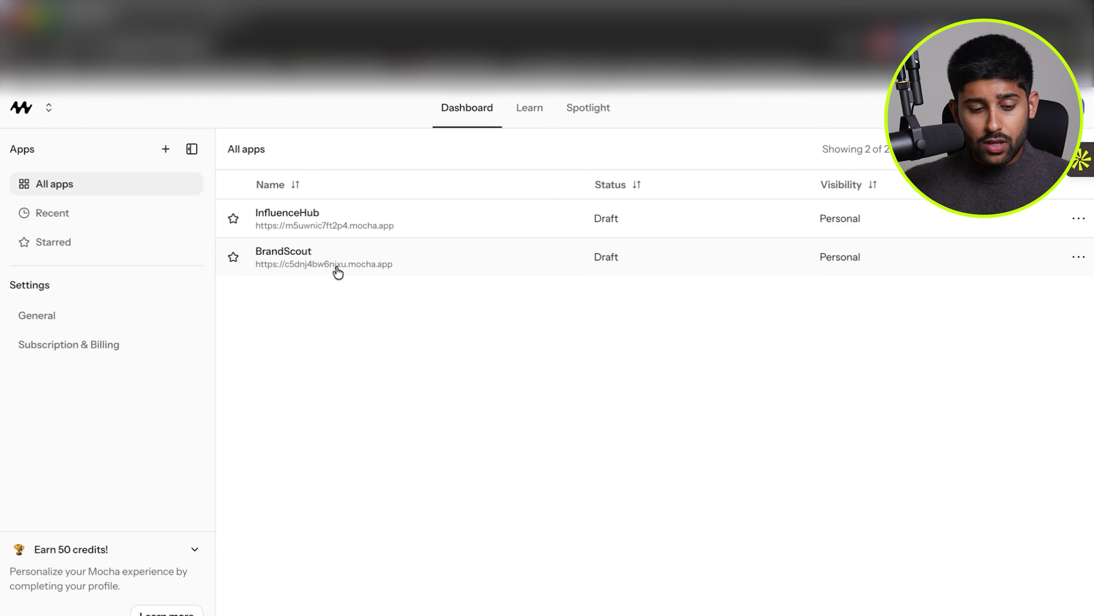
{"action": "left_click", "coordinate": [47, 110]}
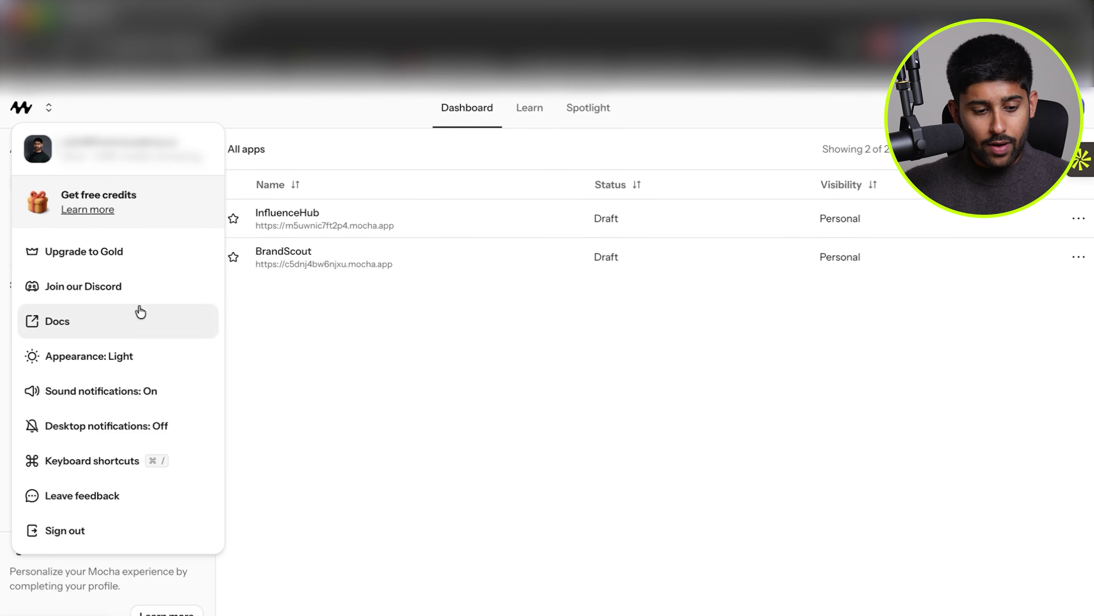
{"action": "left_click", "coordinate": [115, 354]}
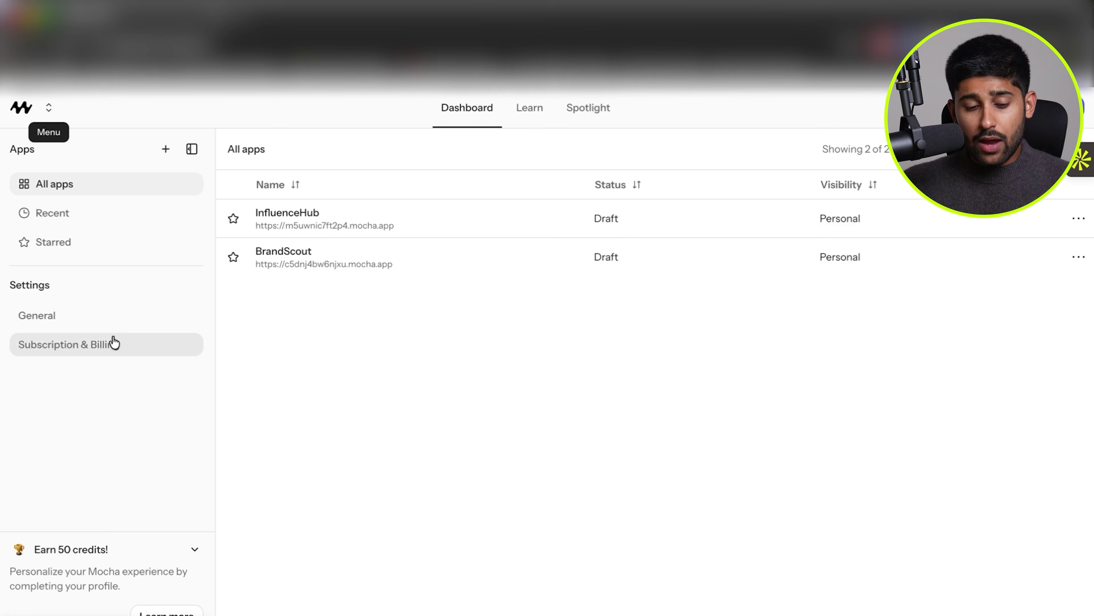
Go back to the All apps dashboard showing the InfluenceHub and BrandScout drafts.
{"action": "left_click", "coordinate": [110, 342]}
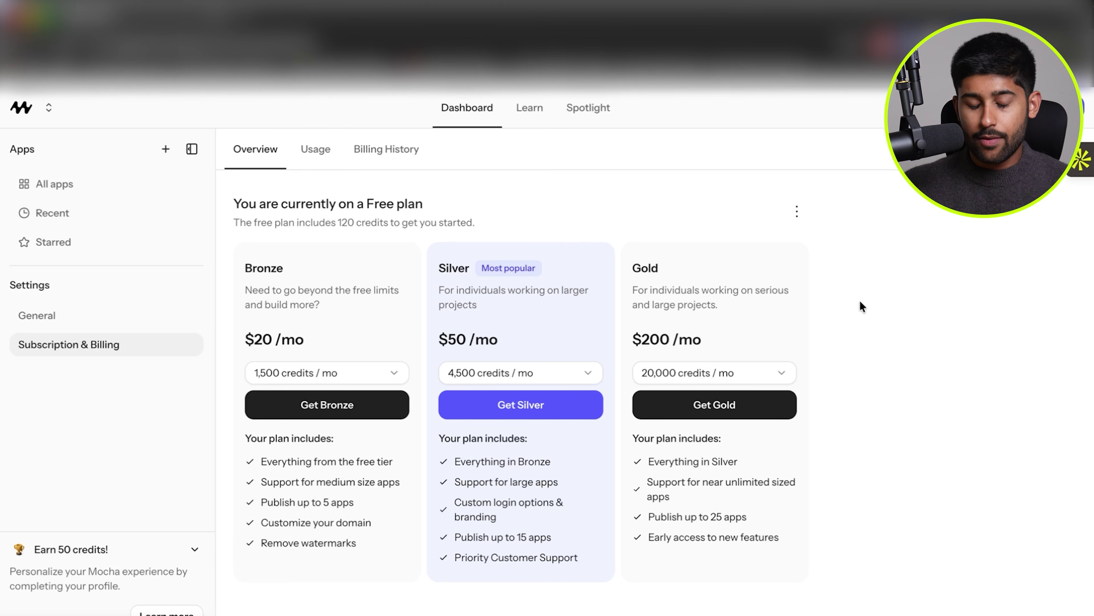
{"action": "left_click", "coordinate": [465, 111]}
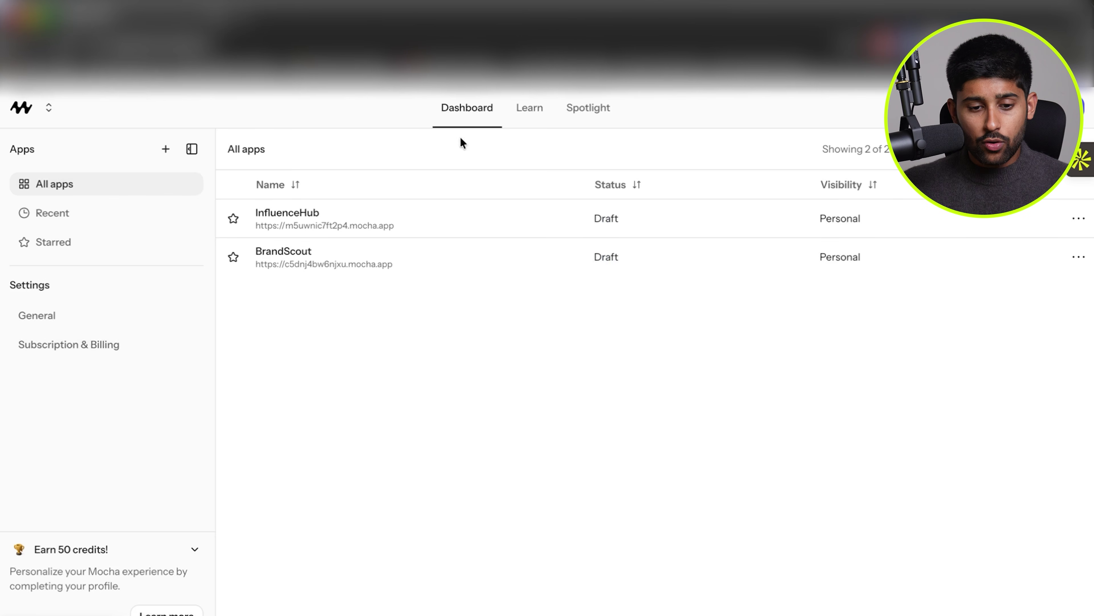
{"action": "left_click", "coordinate": [551, 113]}
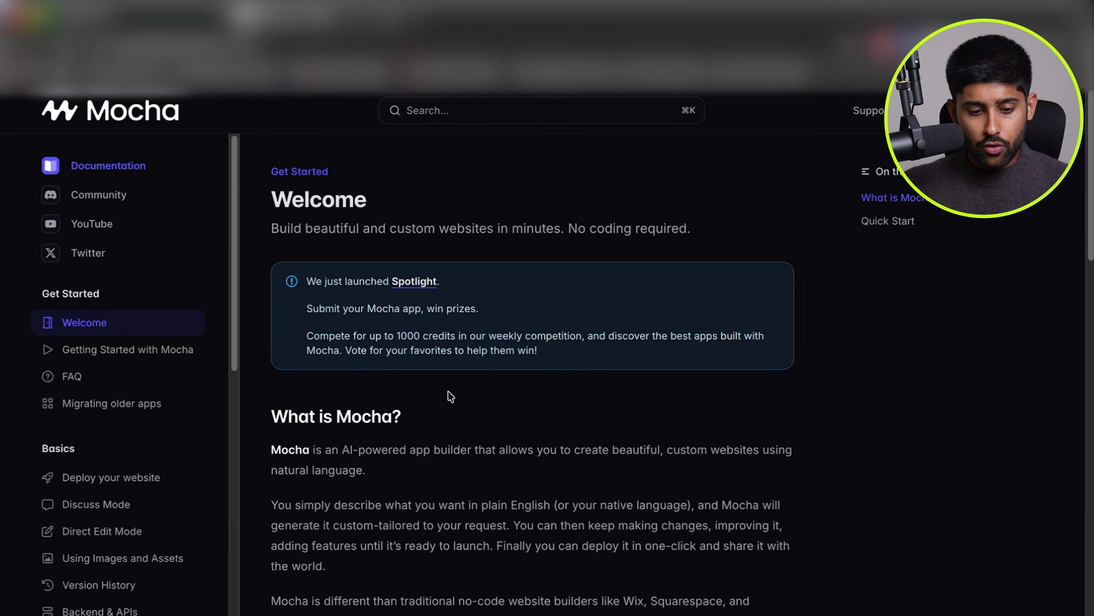
{"action": "scroll", "coordinate": [448, 391], "scroll_direction": "down", "scroll_amount": 5}
{"action": "scroll", "coordinate": [448, 390], "scroll_direction": "down", "scroll_amount": 10}
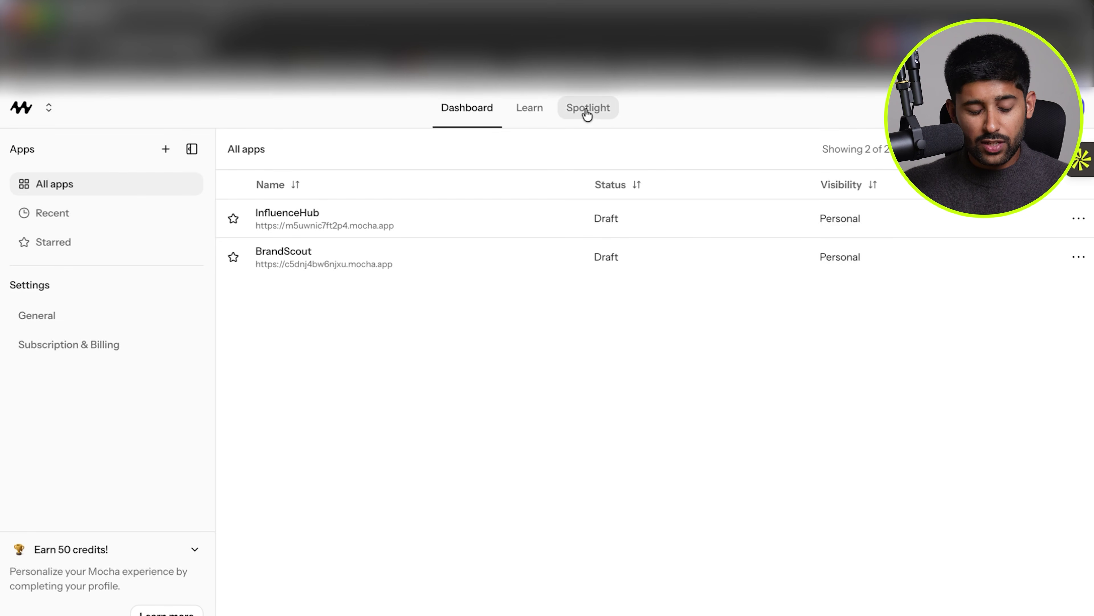
{"action": "left_click", "coordinate": [587, 113]}
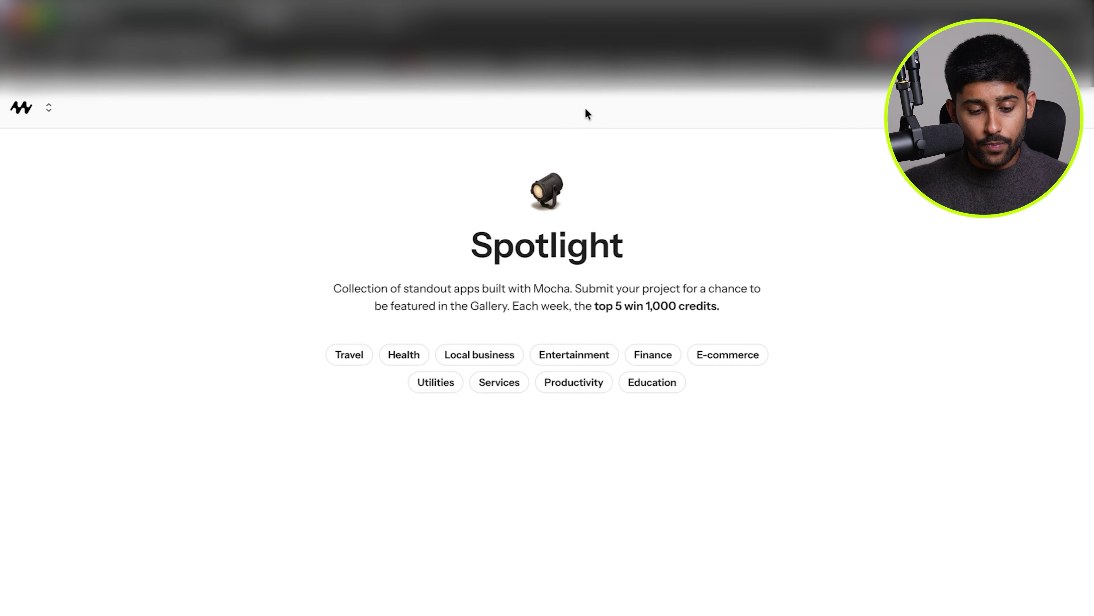
{"action": "scroll", "coordinate": [489, 320], "scroll_direction": "down", "scroll_amount": 6}
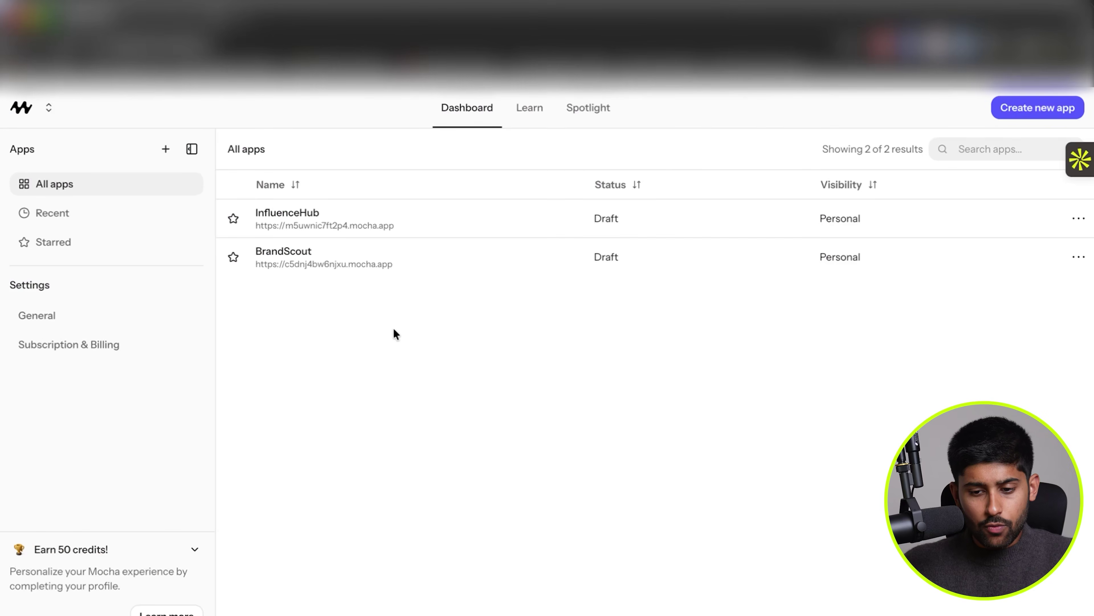
Start a new app, check its visibility options, and try the Twitter Feed idea prompt.
{"action": "left_click", "coordinate": [1039, 108]}
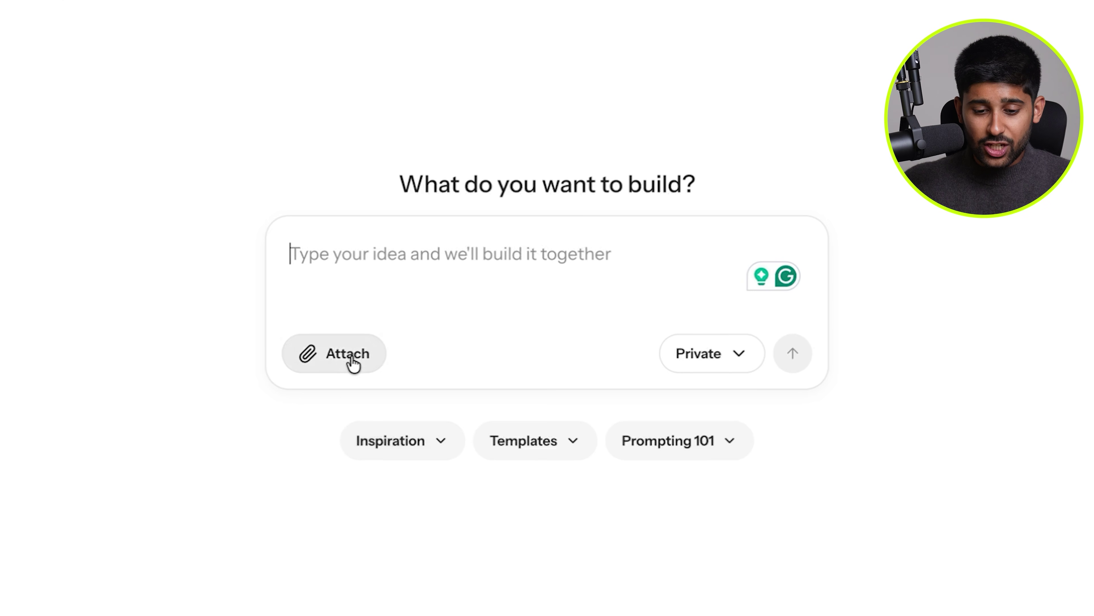
{"action": "left_click", "coordinate": [711, 353]}
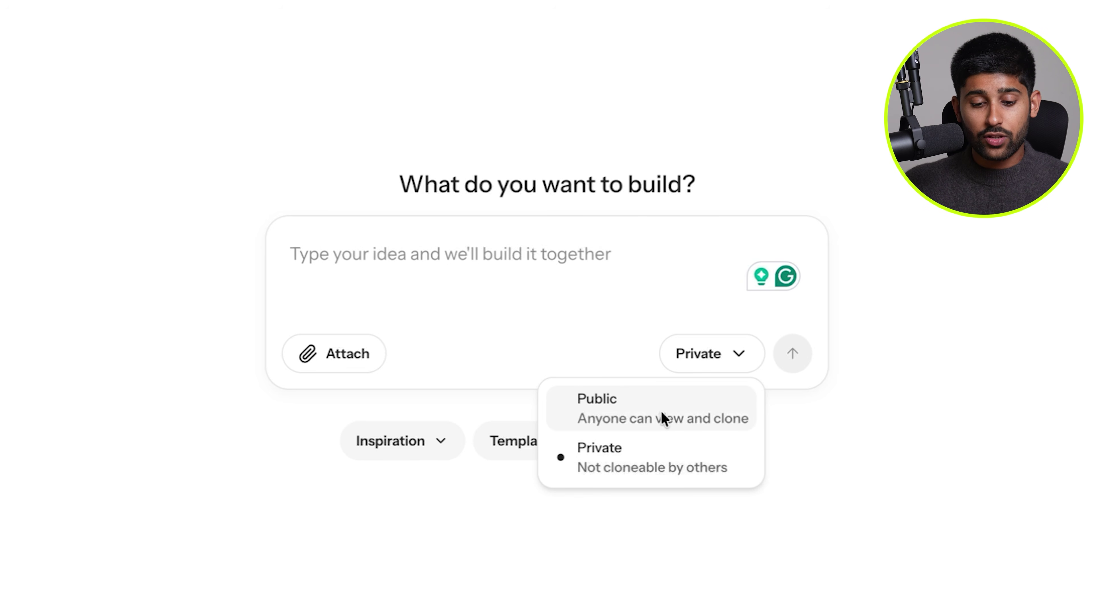
{"action": "left_click", "coordinate": [508, 440]}
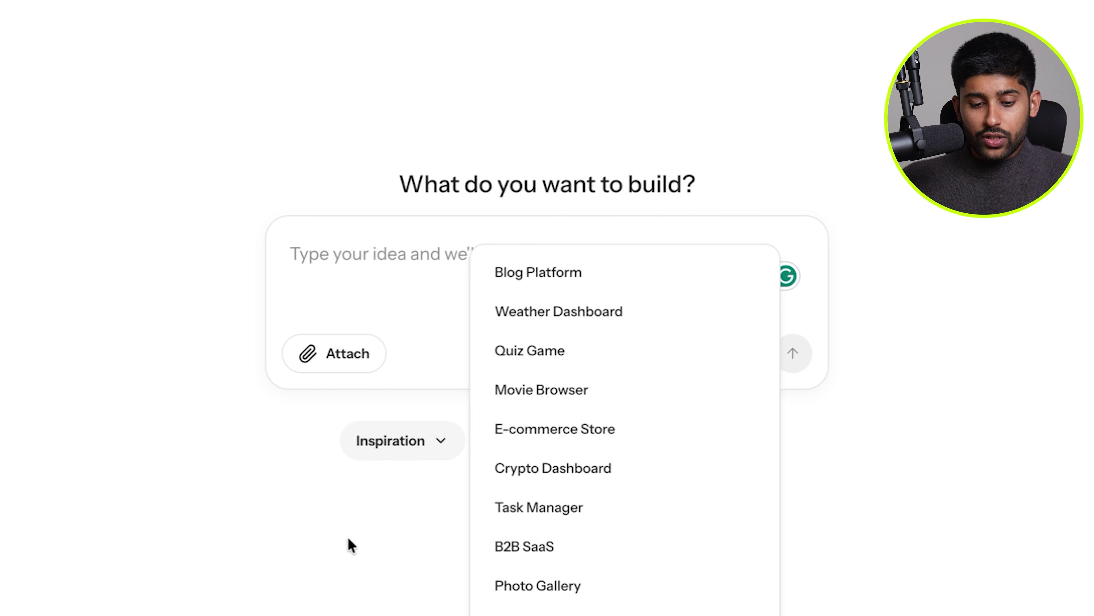
{"action": "scroll", "coordinate": [570, 336], "scroll_direction": "down", "scroll_amount": 8}
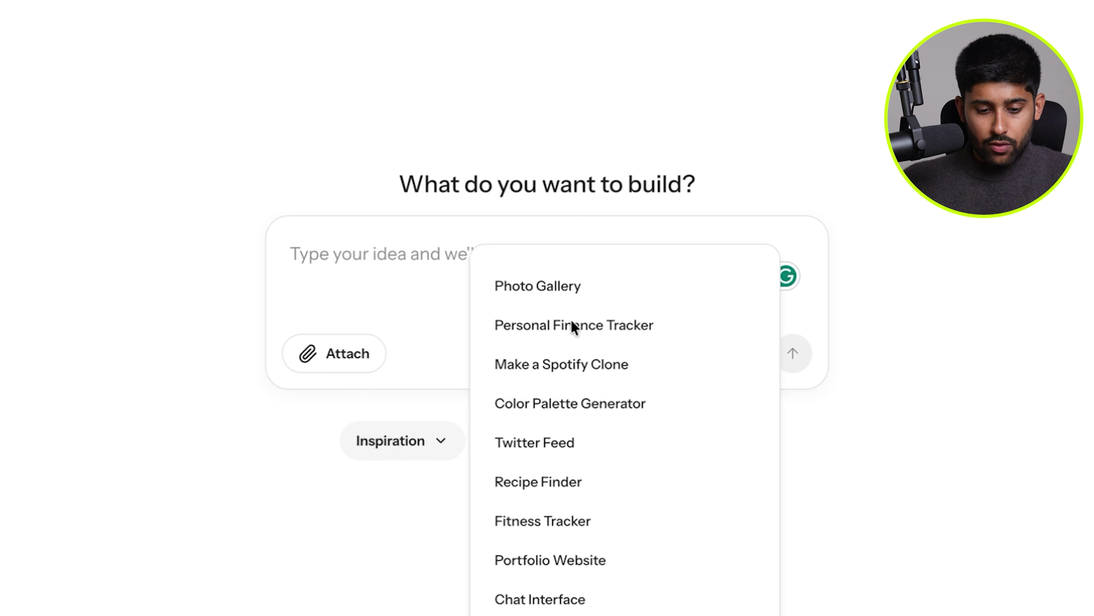
{"action": "left_click", "coordinate": [562, 424]}
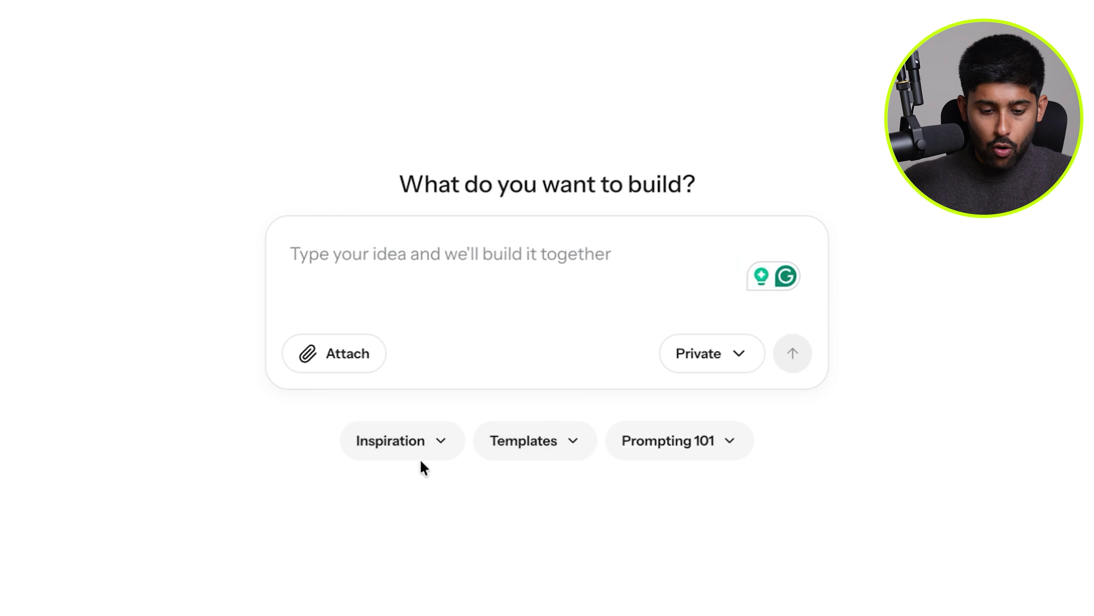
Swap in the B2B SaaS idea, then preview the High conversion SaaS landing page template.
{"action": "left_click", "coordinate": [405, 440]}
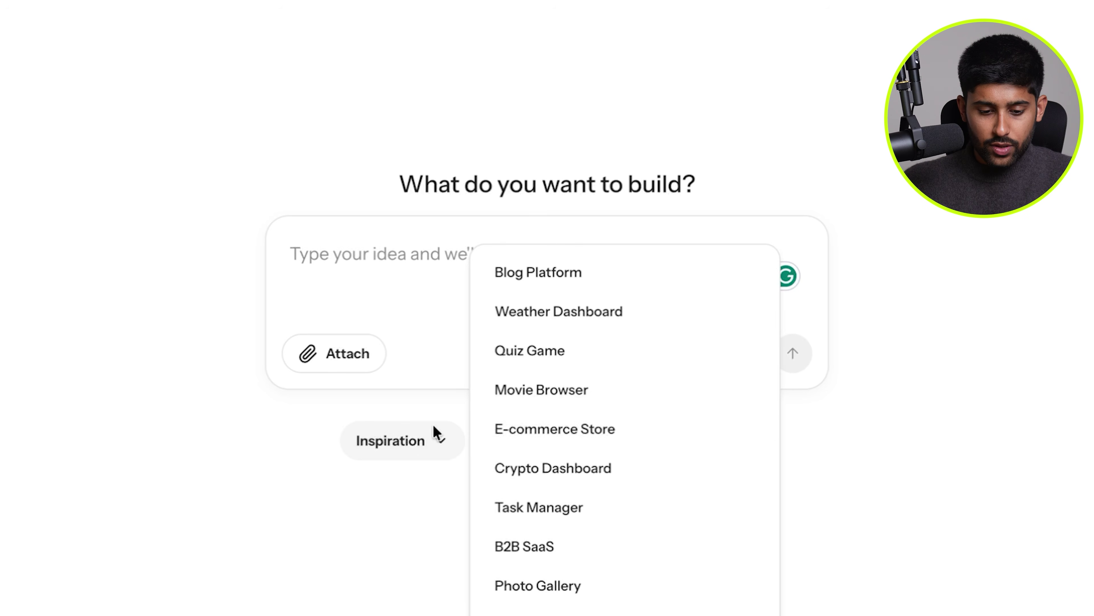
{"action": "scroll", "coordinate": [608, 408], "scroll_direction": "down", "scroll_amount": 8}
{"action": "scroll", "coordinate": [582, 388], "scroll_direction": "up", "scroll_amount": 3}
{"action": "left_click", "coordinate": [572, 351]}
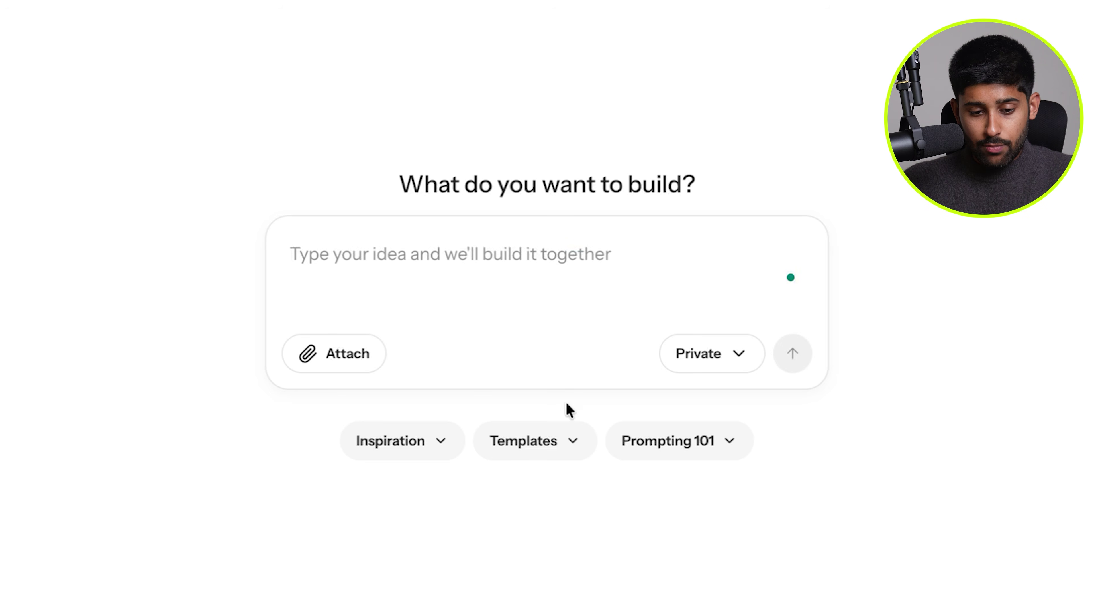
{"action": "left_click", "coordinate": [568, 429]}
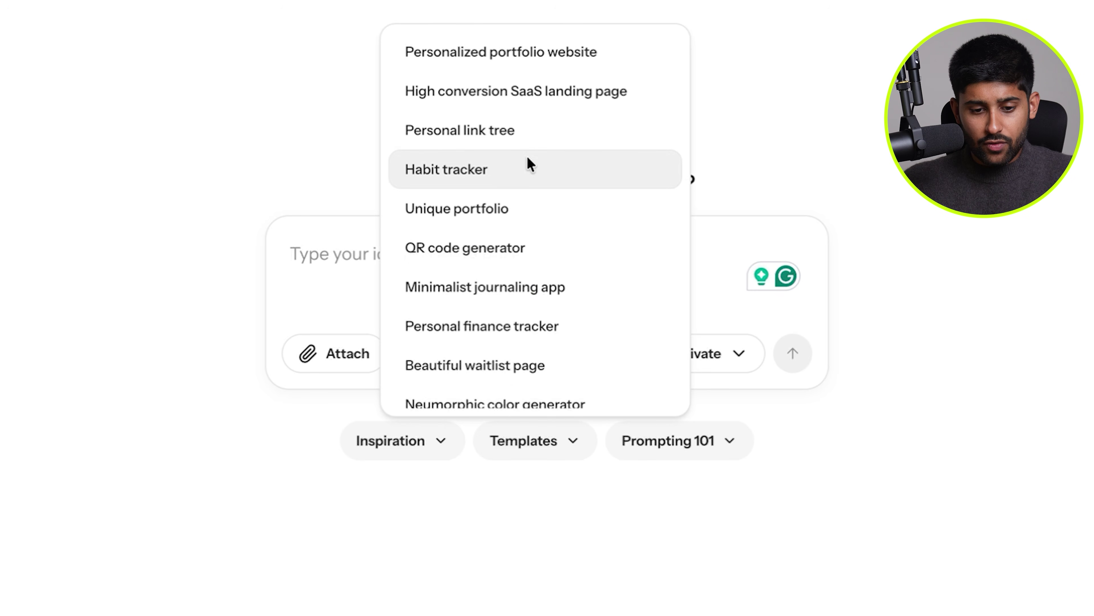
{"action": "left_click", "coordinate": [539, 102]}
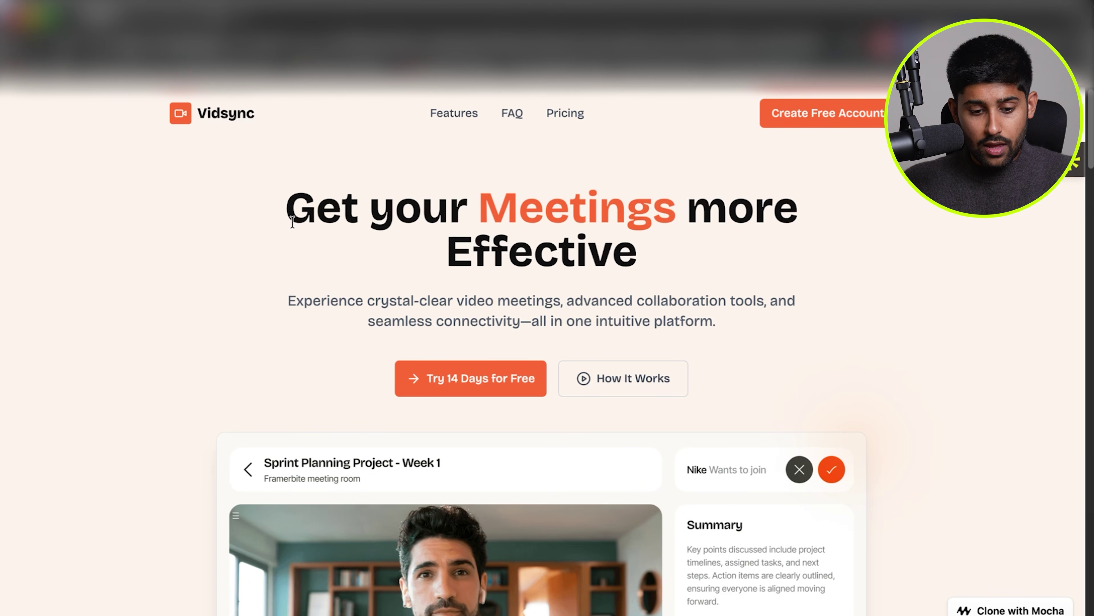
{"action": "scroll", "coordinate": [293, 221], "scroll_direction": "down", "scroll_amount": 4}
{"action": "scroll", "coordinate": [293, 220], "scroll_direction": "up", "scroll_amount": 4}
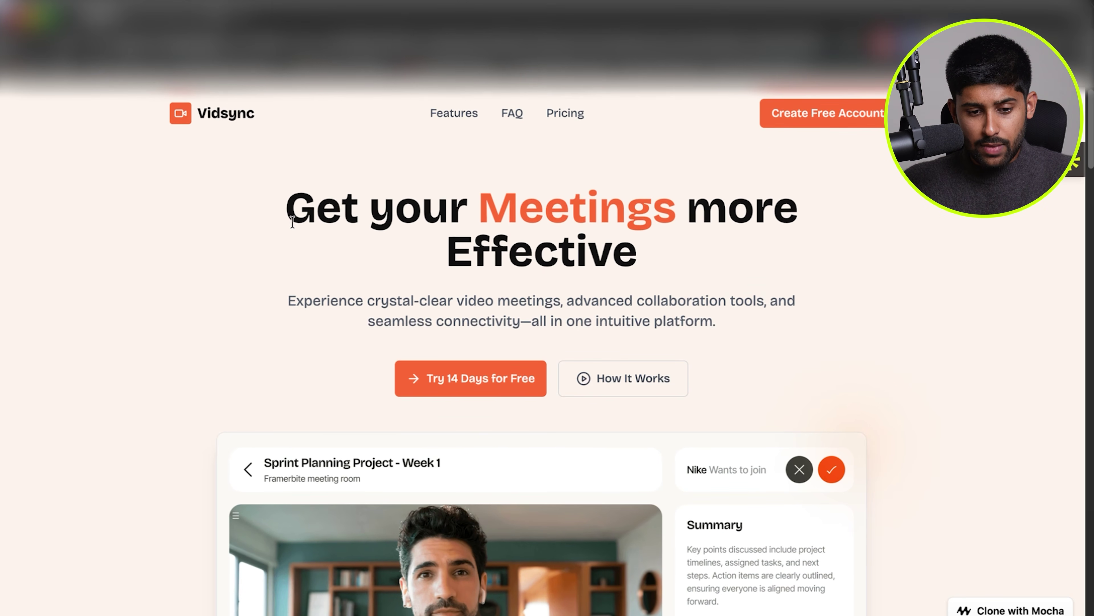
{"action": "scroll", "coordinate": [293, 221], "scroll_direction": "down", "scroll_amount": 15}
{"action": "scroll", "coordinate": [821, 506], "scroll_direction": "down", "scroll_amount": 10}
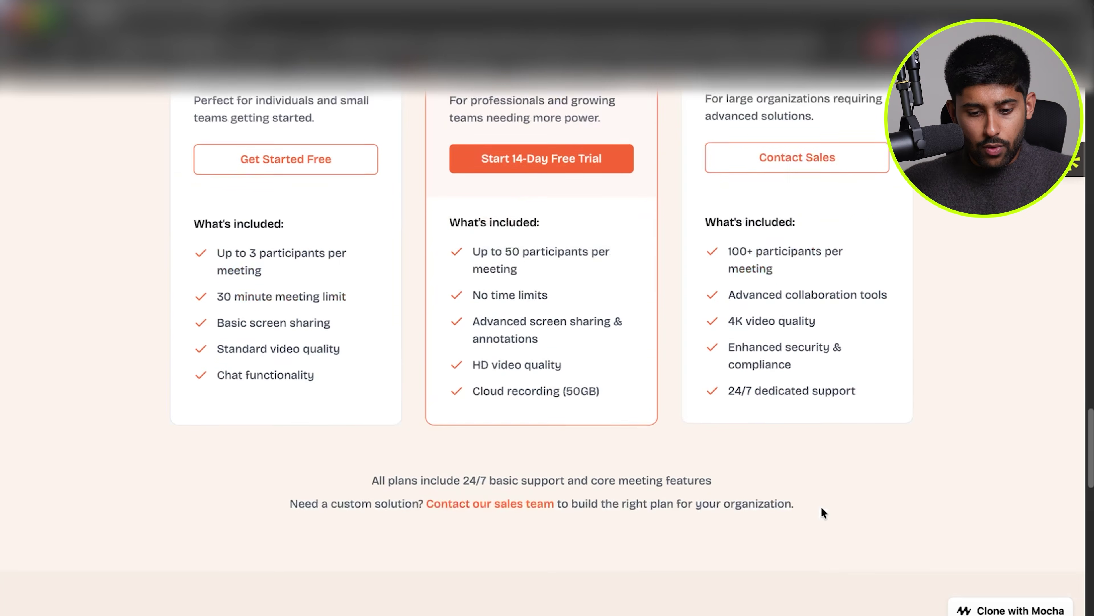
{"action": "scroll", "coordinate": [821, 506], "scroll_direction": "up", "scroll_amount": 10}
{"action": "scroll", "coordinate": [821, 506], "scroll_direction": "down", "scroll_amount": 2}
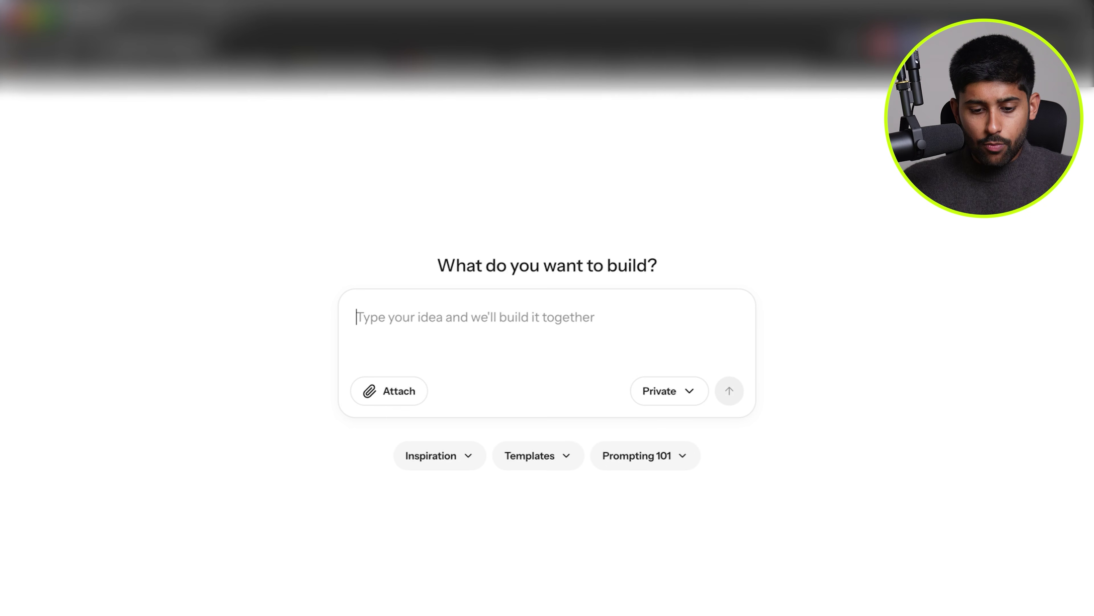
{"action": "left_click", "coordinate": [680, 456]}
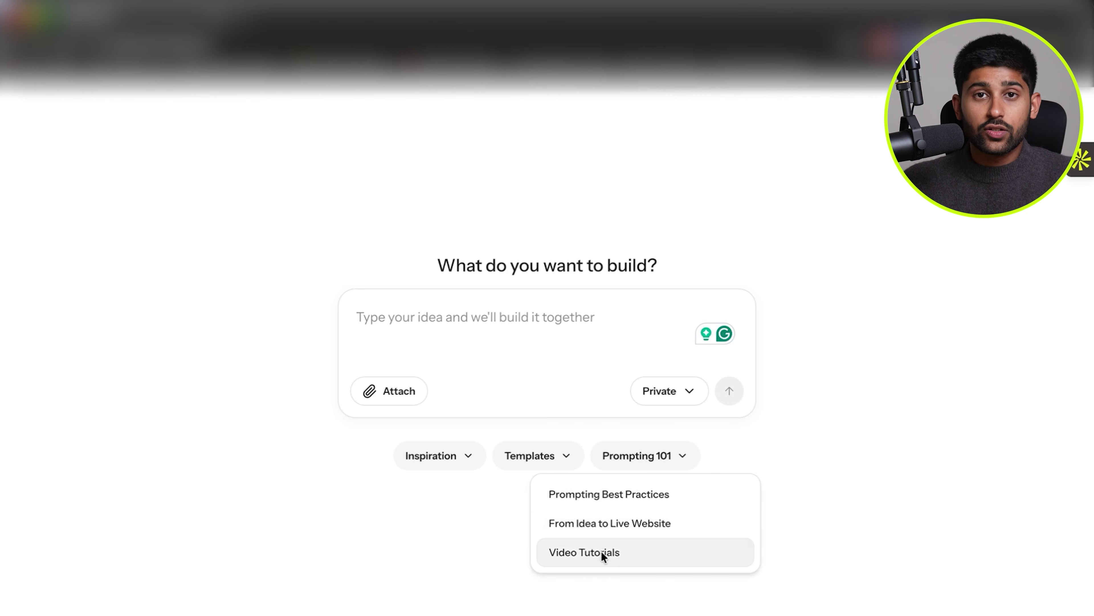
{"action": "left_click", "coordinate": [614, 338]}
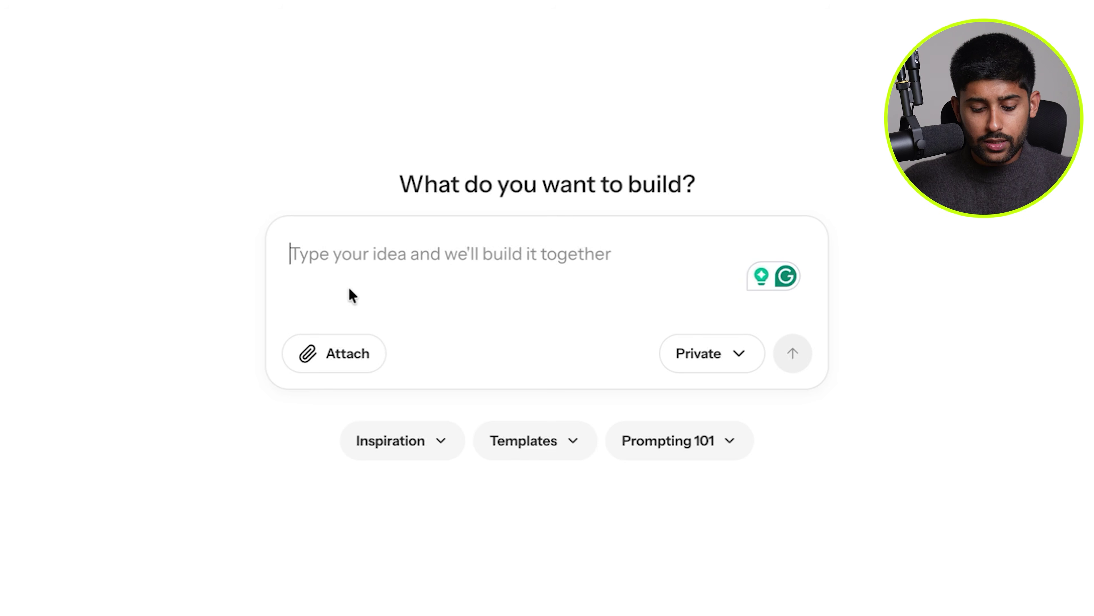
Describe the agency's influencer database with creator details like shipping address, platforms and deliverable prices.
{"action": "type", "text": "I am an in"}
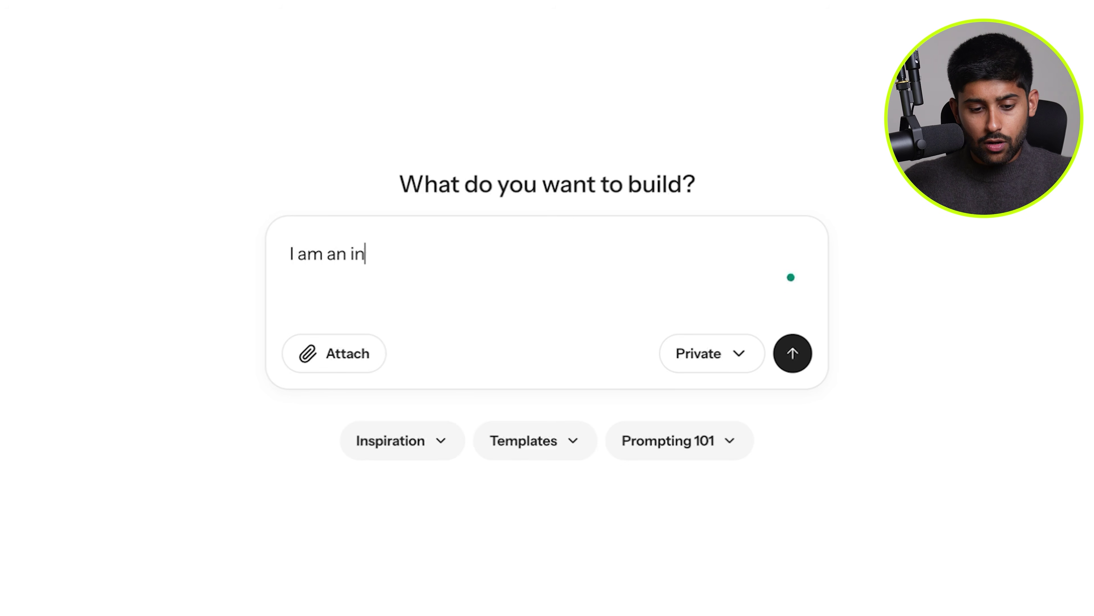
{"action": "type", "text": "fluencer marketing ag"}
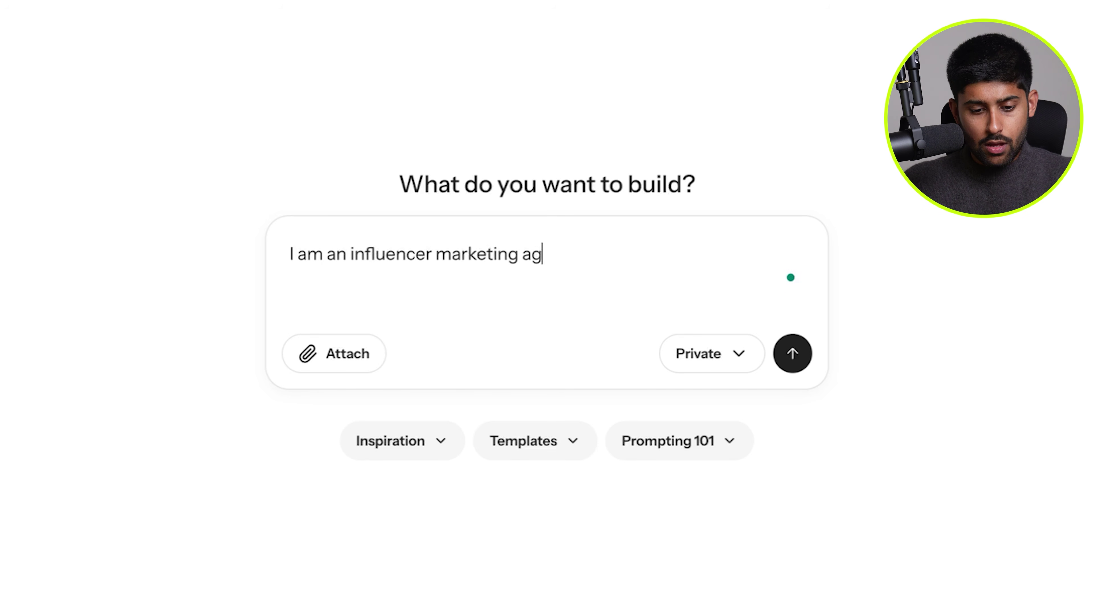
{"action": "type", "text": "ency and I want to m"}
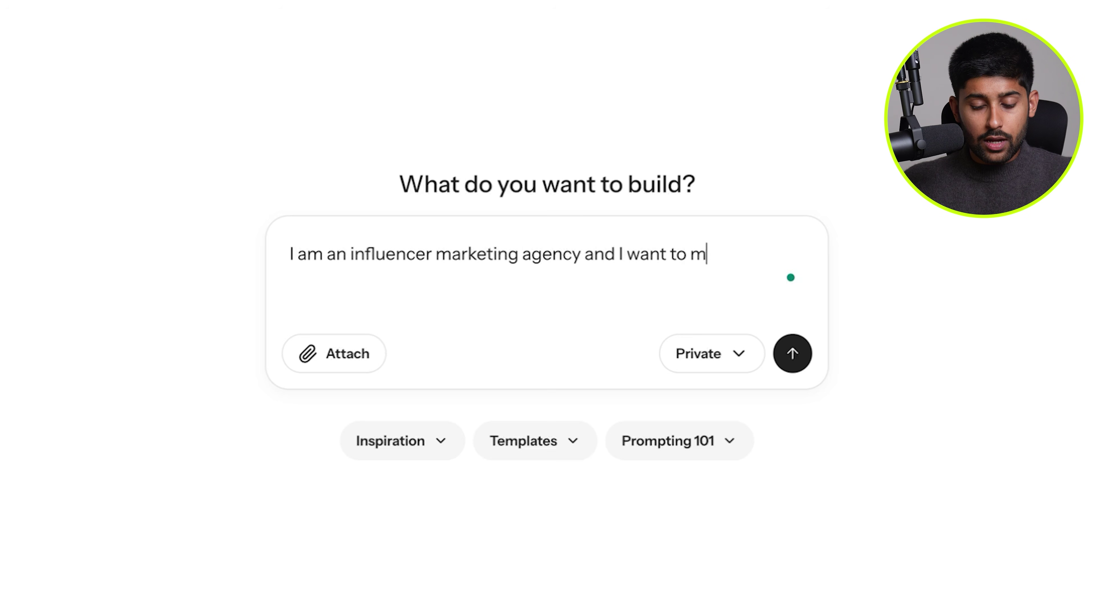
{"action": "type", "text": "ake an influencer database."}
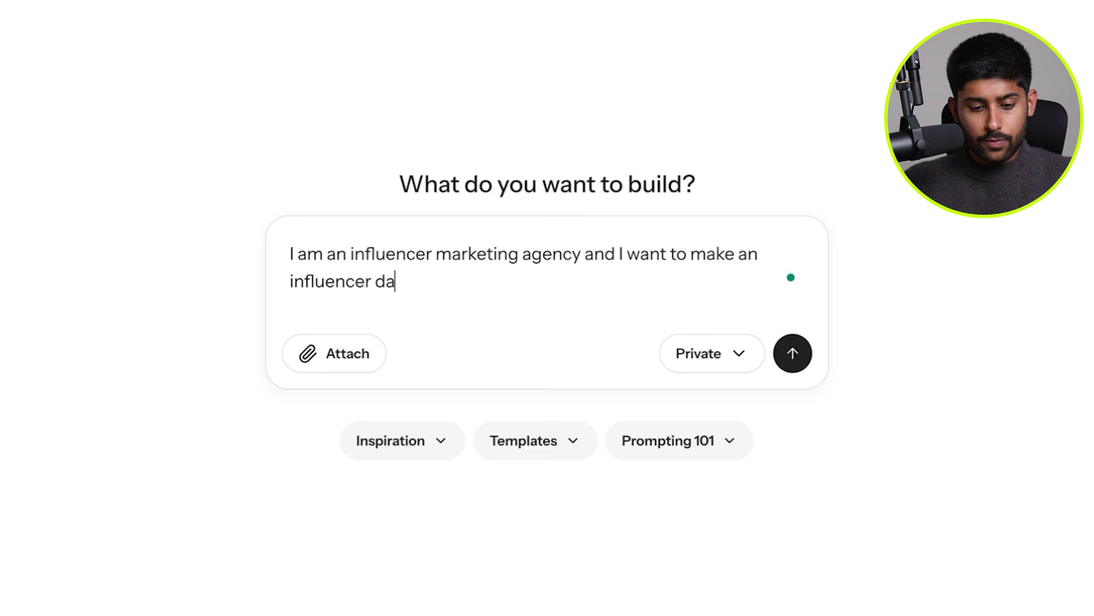
{"action": "key", "text": "shift+Return"}
{"action": "key", "text": "shift+Return"}
{"action": "type", "text": "The idea behind this databas"}
{"action": "key", "text": "BackSpace"}
{"action": "type", "text": "database, is that my"}
{"action": "key", "text": "BackSpace"}
{"action": "type", "text": "e and my team will be"}
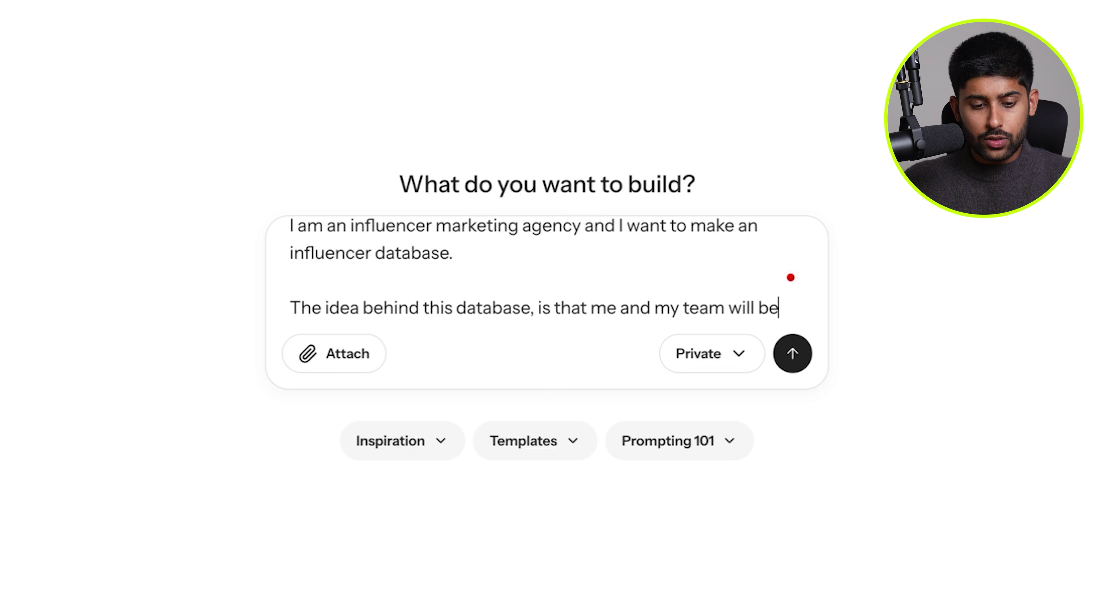
{"action": "type", "text": " able to add in"}
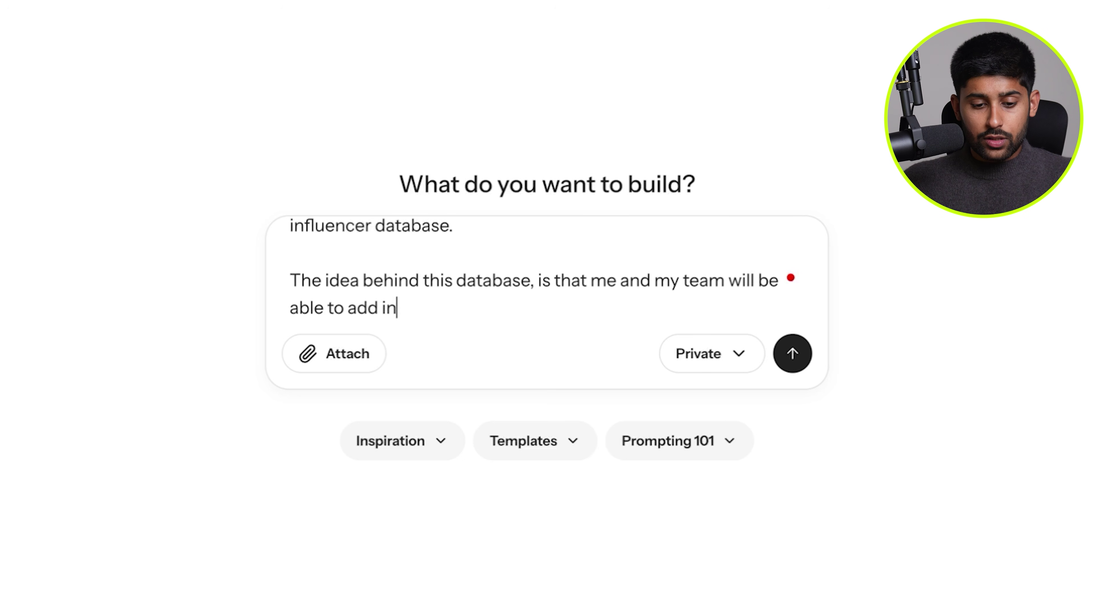
{"action": "type", "text": "fluencers by their cha"}
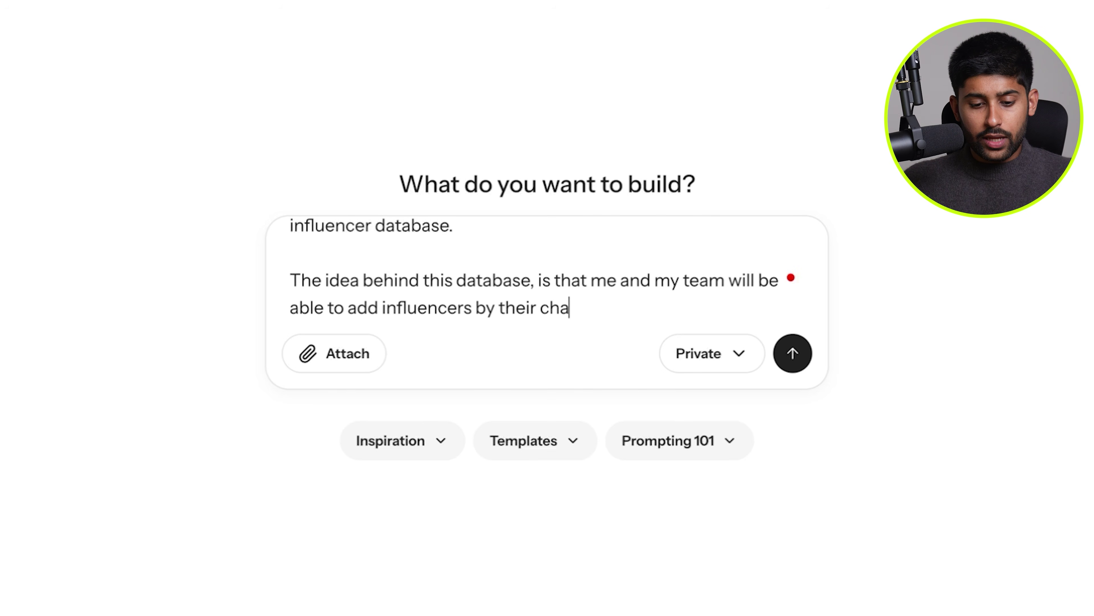
{"action": "type", "text": "nnel links, and incl"}
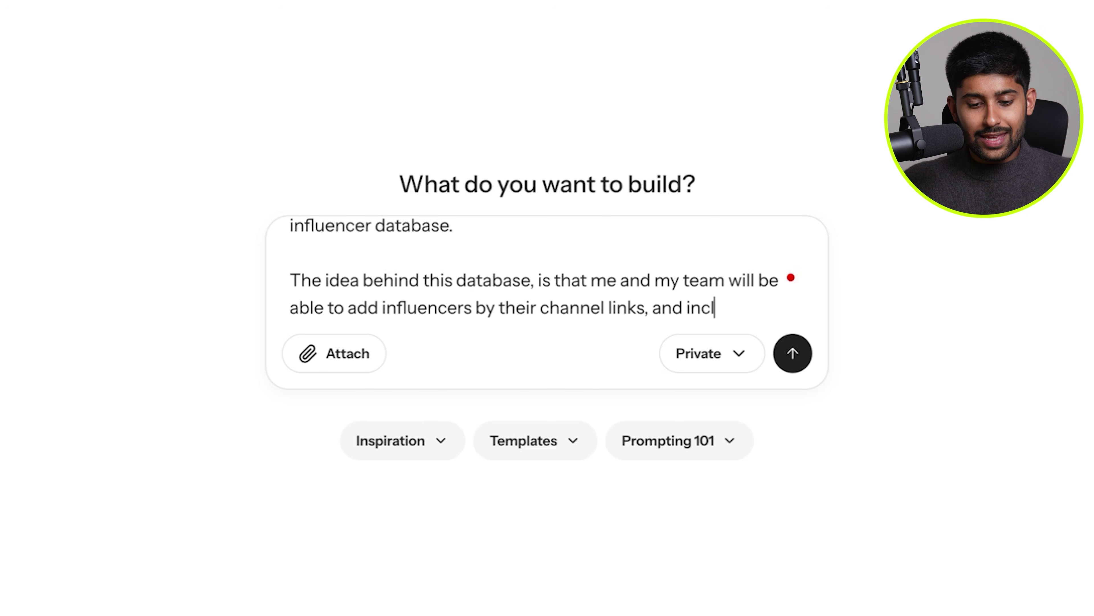
{"action": "type", "text": "ude key information such as - contact info n"}
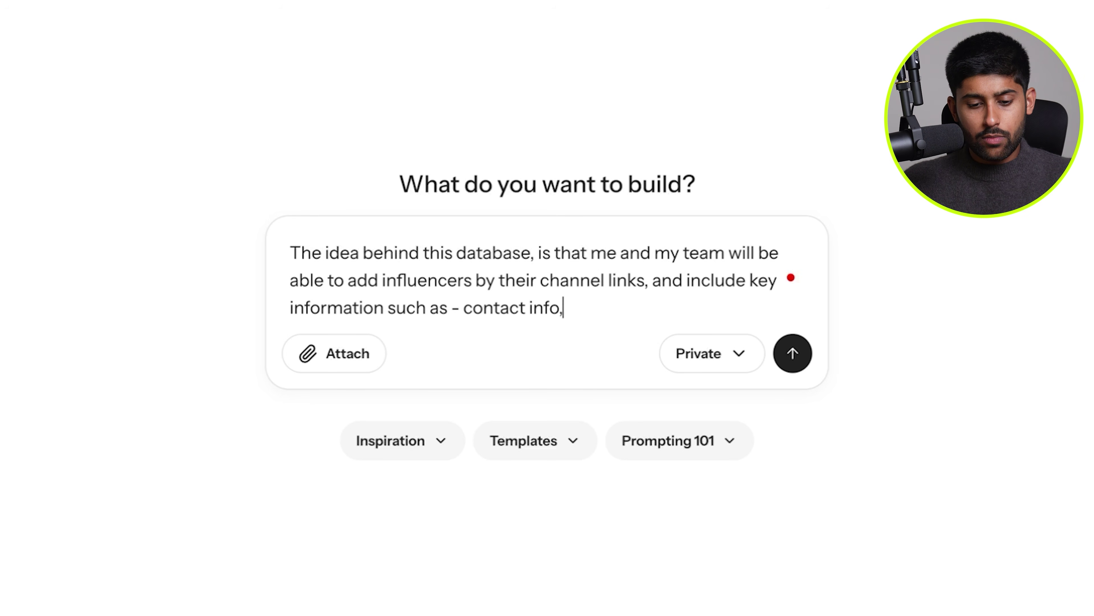
{"action": "type", "text": " name, add"}
{"action": "key", "text": "BackSpace"}
{"action": "key", "text": "BackSpace"}
{"action": "type", "text": "shipping addres"}
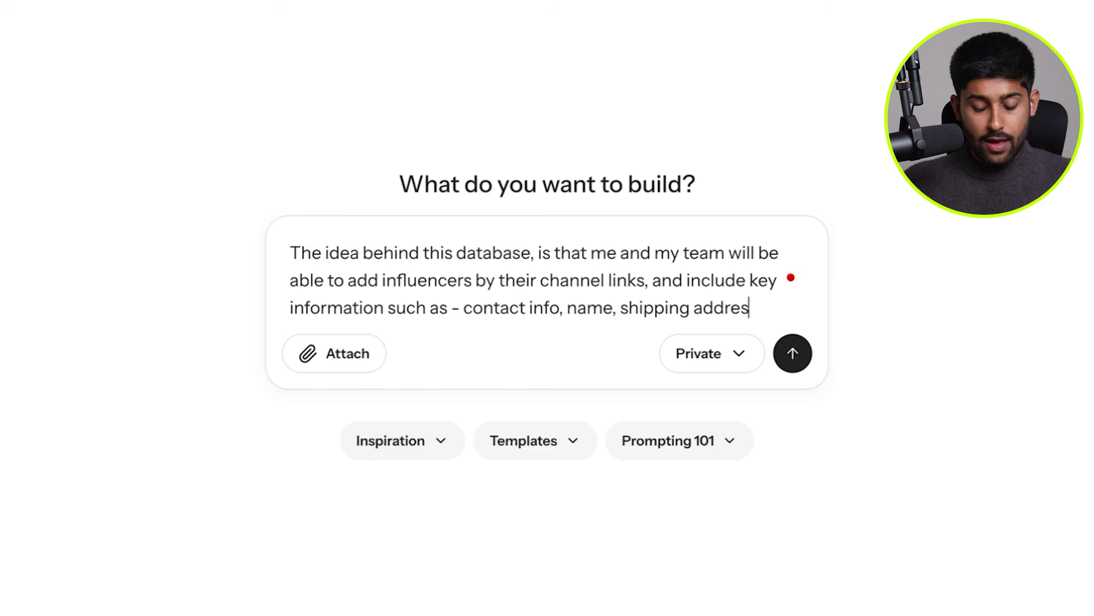
{"action": "type", "text": "s, social media platforms, pr"}
{"action": "type", "text": "ice per deliverables (Yo"}
{"action": "type", "text": "uTube, Twitter, Instagram,"}
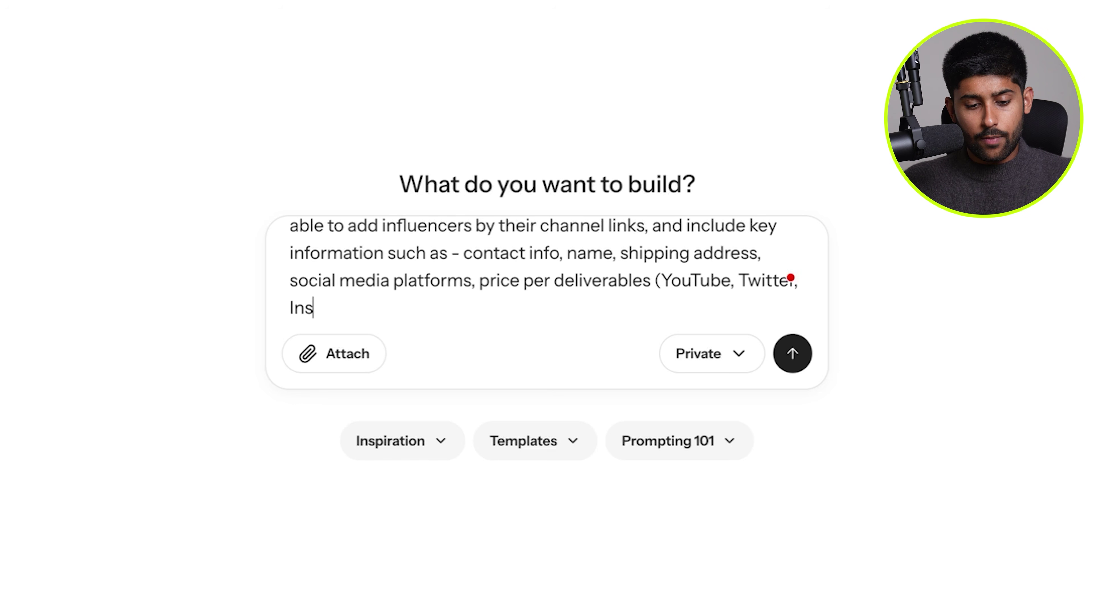
{"action": "type", "text": " TikTok), the creators niche (e.g. gaming, tech, "}
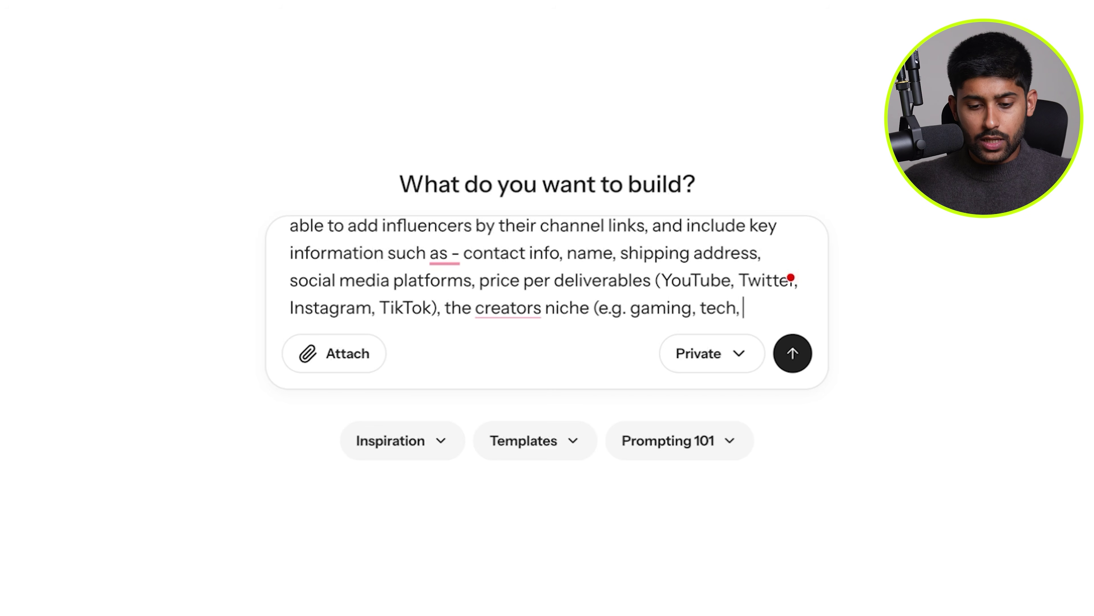
{"action": "type", "text": "lifestyle, beauty"}
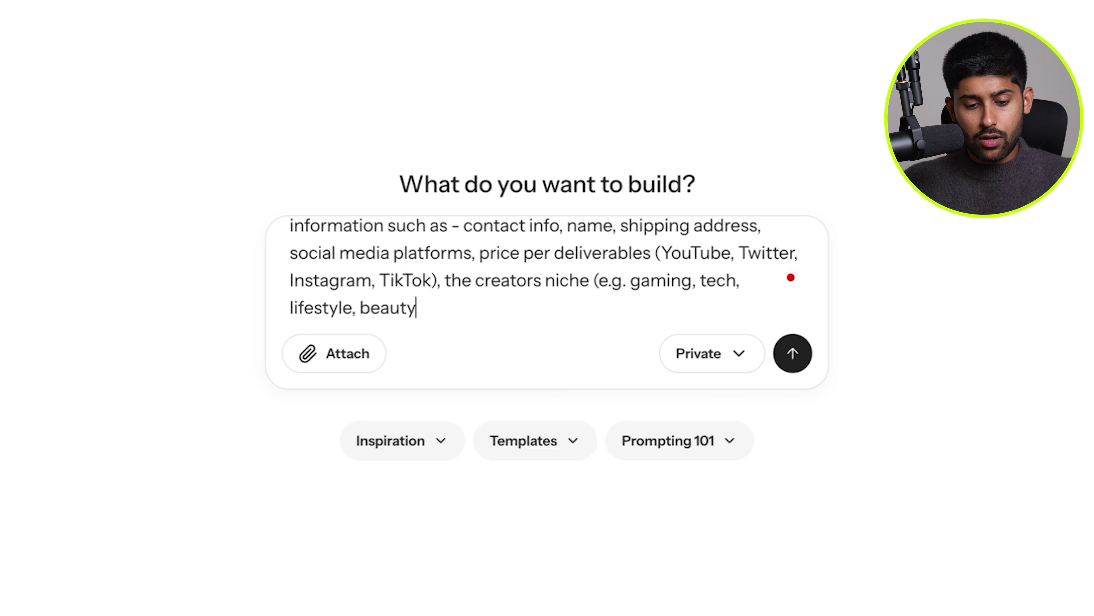
{"action": "type", "text": " etc), and then the creators"}
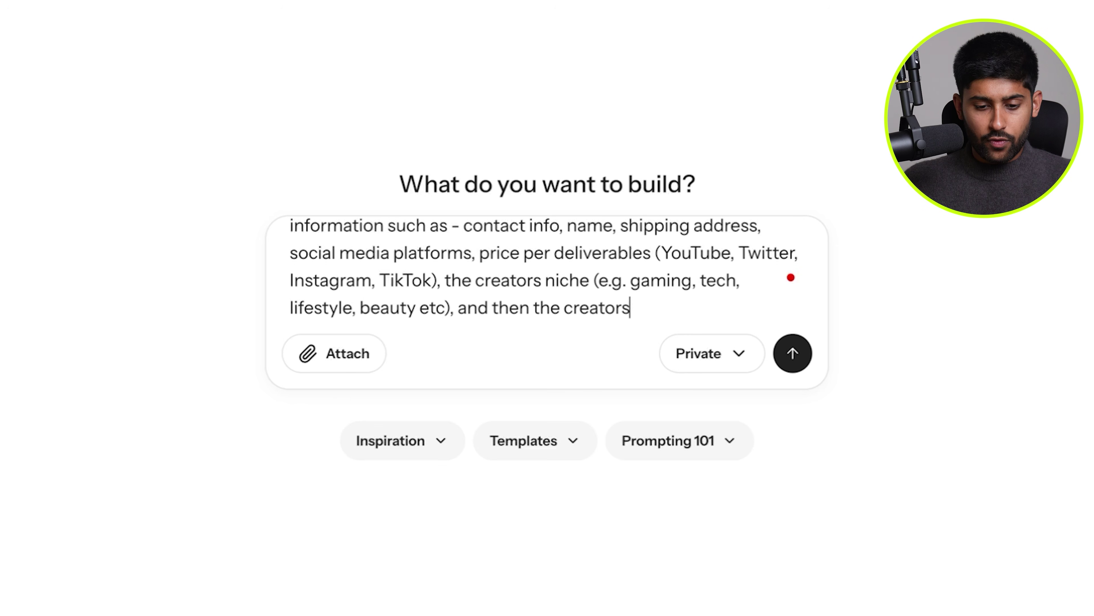
{"action": "type", "text": " following tier (e.g. micro, macro etc)."}
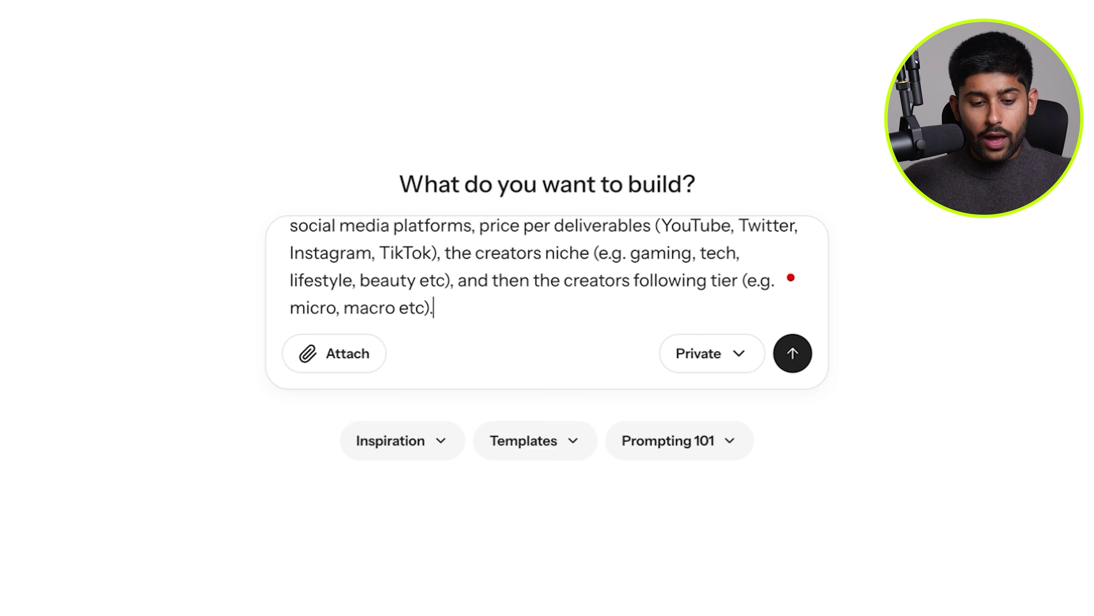
Add paragraphs requesting bulk CSV creator import and a client portal for approving influencers.
{"action": "key", "text": "shift+Return"}
{"action": "key", "text": "shift+Return"}
{"action": "type", "text": "I also want to be"}
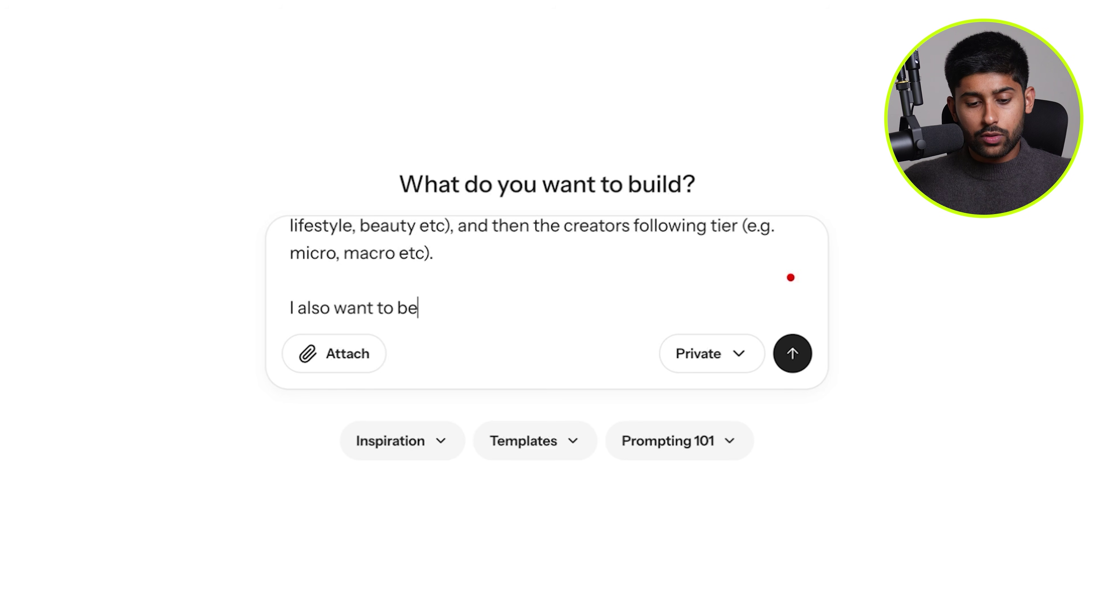
{"action": "type", "text": " able to mass "}
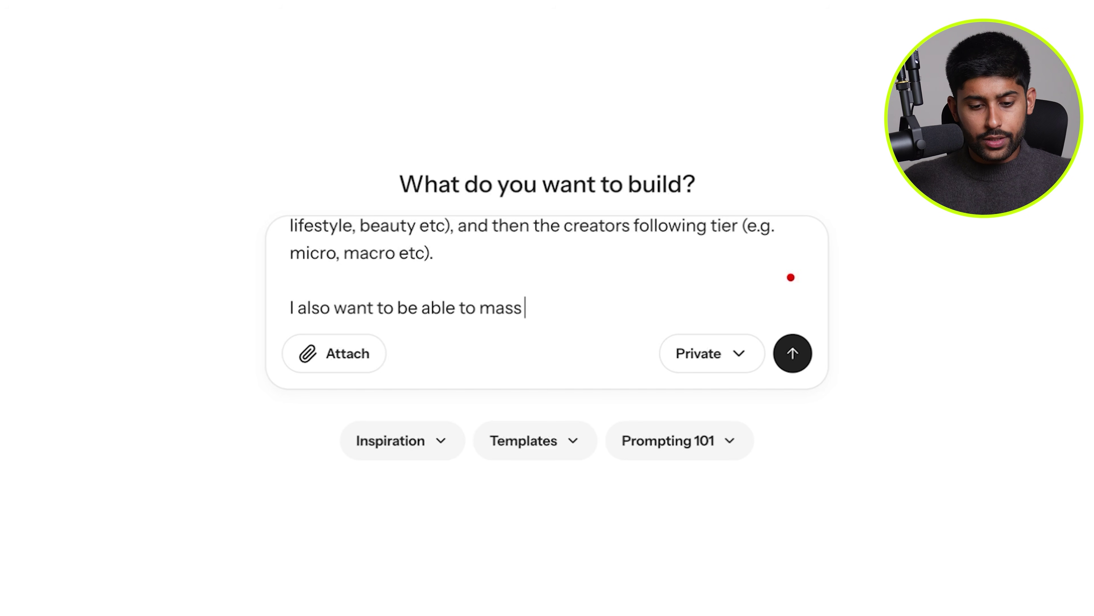
{"action": "type", "text": "import the"}
{"action": "key", "text": "BackSpace"}
{"action": "key", "text": "BackSpace"}
{"action": "key", "text": "BackSpace"}
{"action": "key", "text": "BackSpace"}
{"action": "type", "text": "creators by a CSV so my team can upload creators in bulk."}
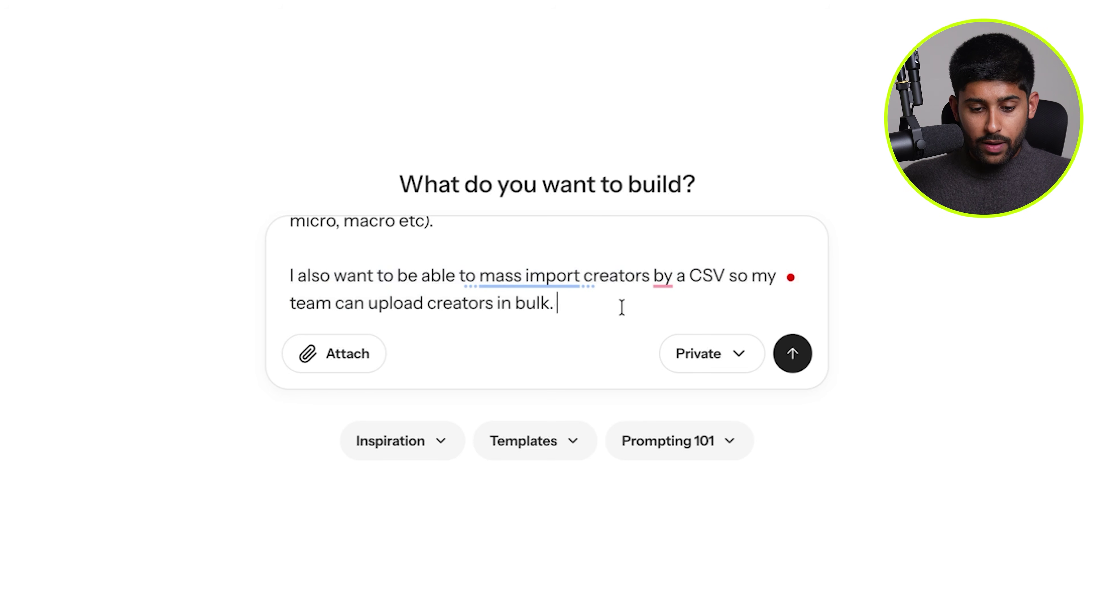
{"action": "key", "text": "shift+Return"}
{"action": "key", "text": "shift+Return"}
{"action": "type", "text": "And then I also want to be"}
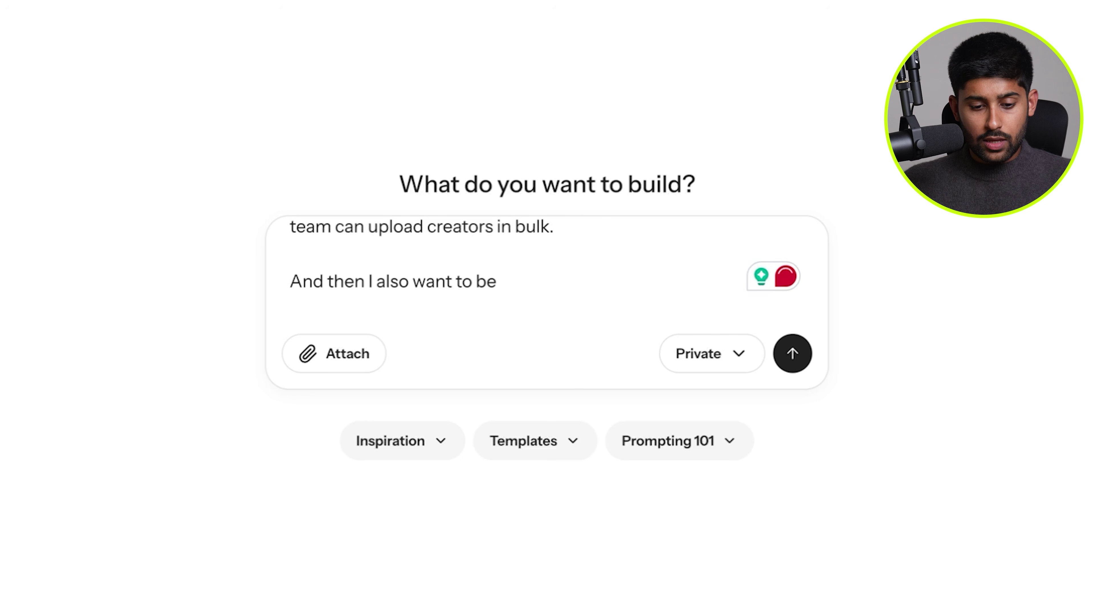
{"action": "type", "text": " able to add a client facing porta"}
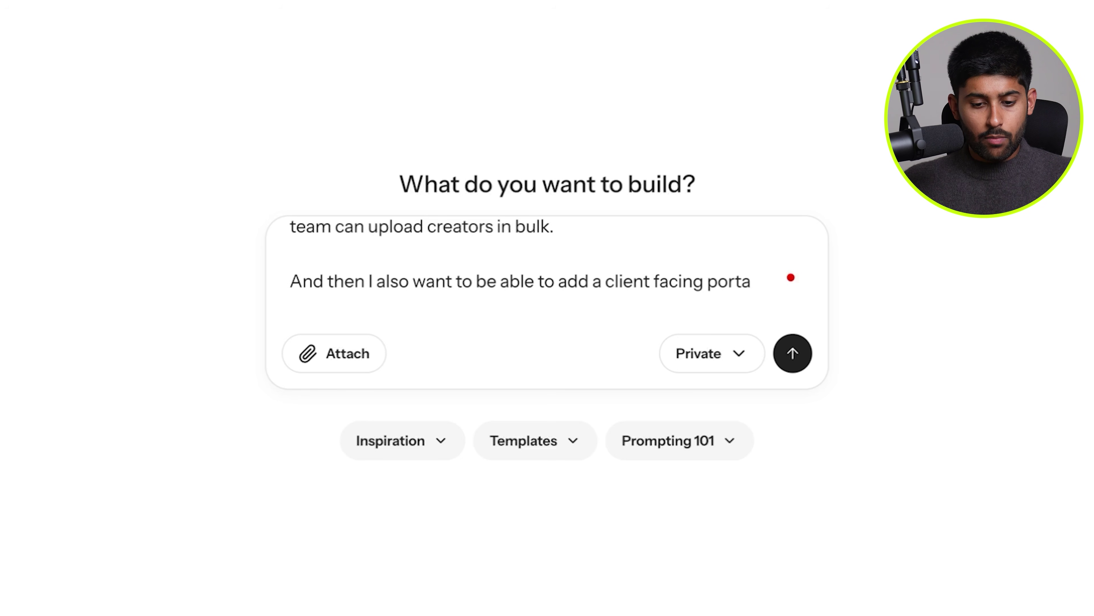
{"action": "type", "text": "l. My clients will be ablr to"}
{"action": "key", "text": "BackSpace"}
{"action": "type", "text": "e to either log in"}
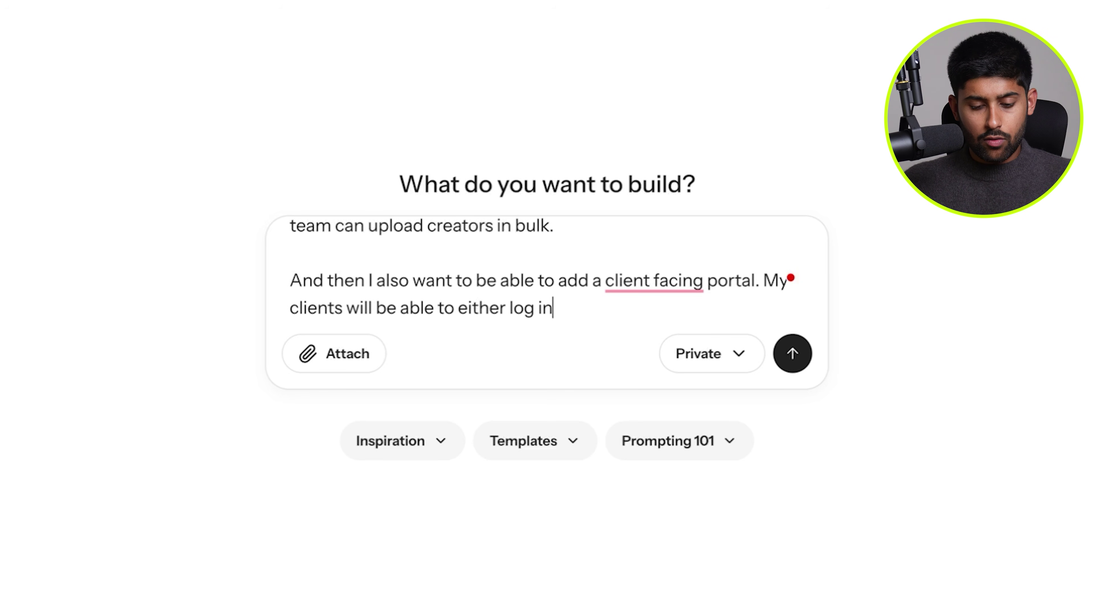
{"action": "type", "text": ", or receive a link to their portal, I can th"}
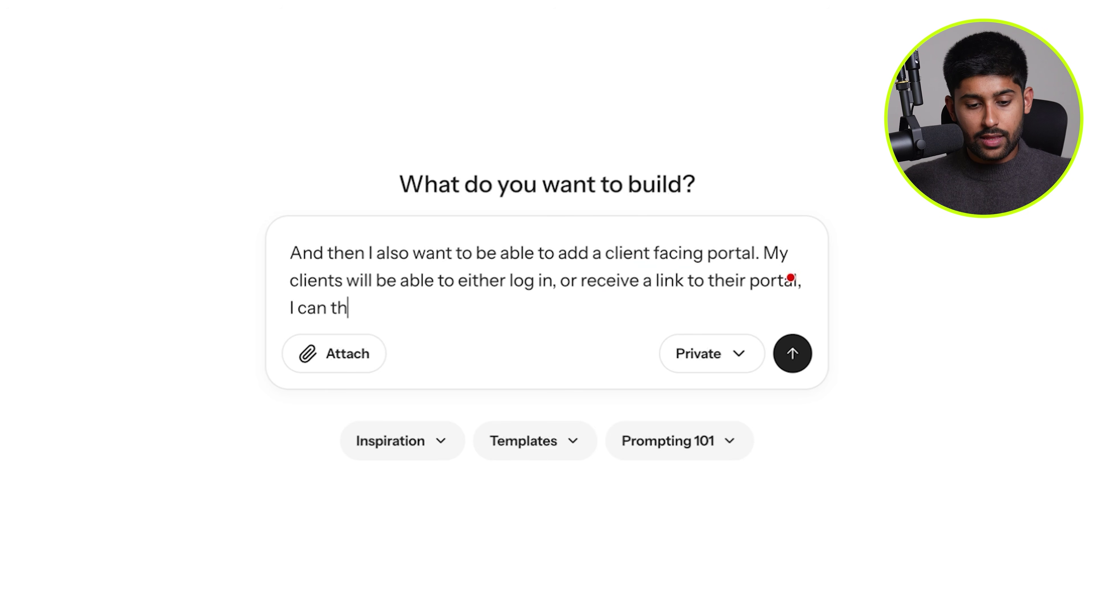
{"action": "type", "text": "en send them influencers to approve for "}
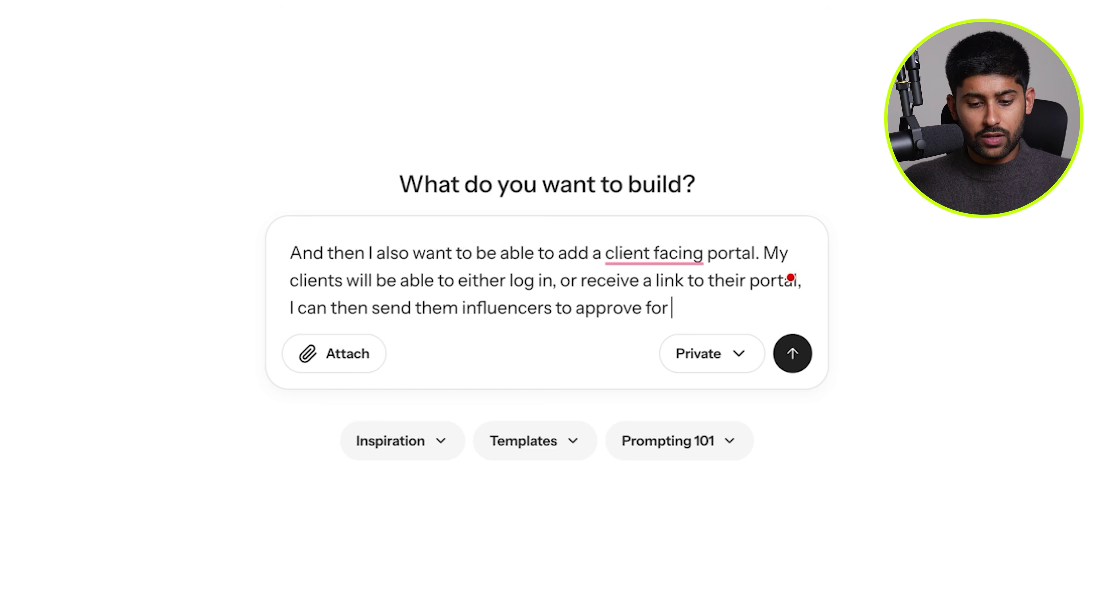
{"action": "type", "text": "specific campaigns o"}
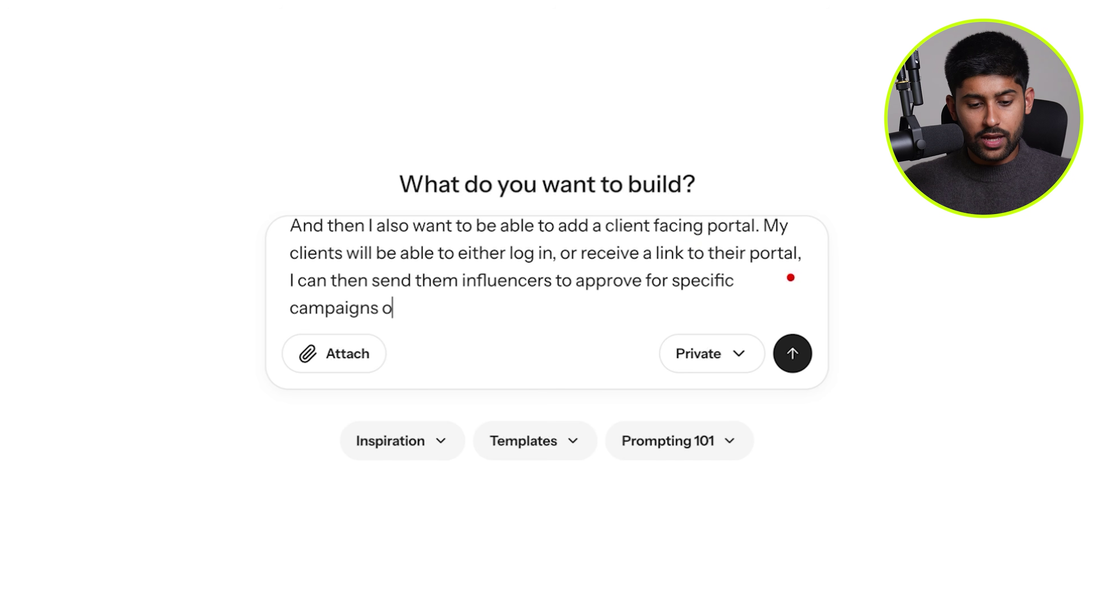
{"action": "type", "text": "r reject on their portal. I c"}
{"action": "type", "text": "hould be able to "}
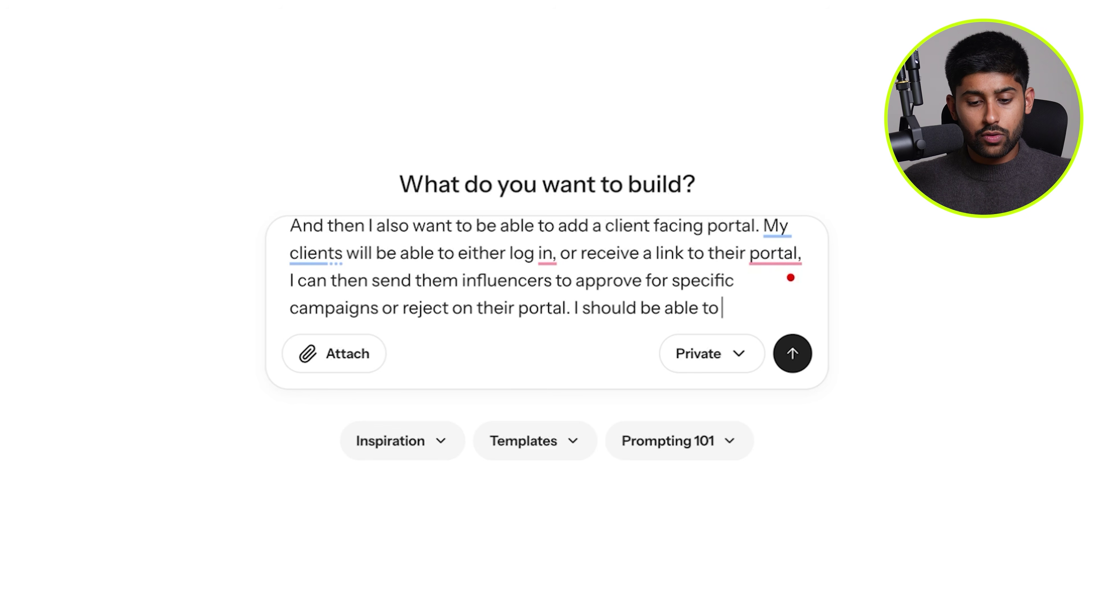
{"action": "type", "text": "do this one by o"}
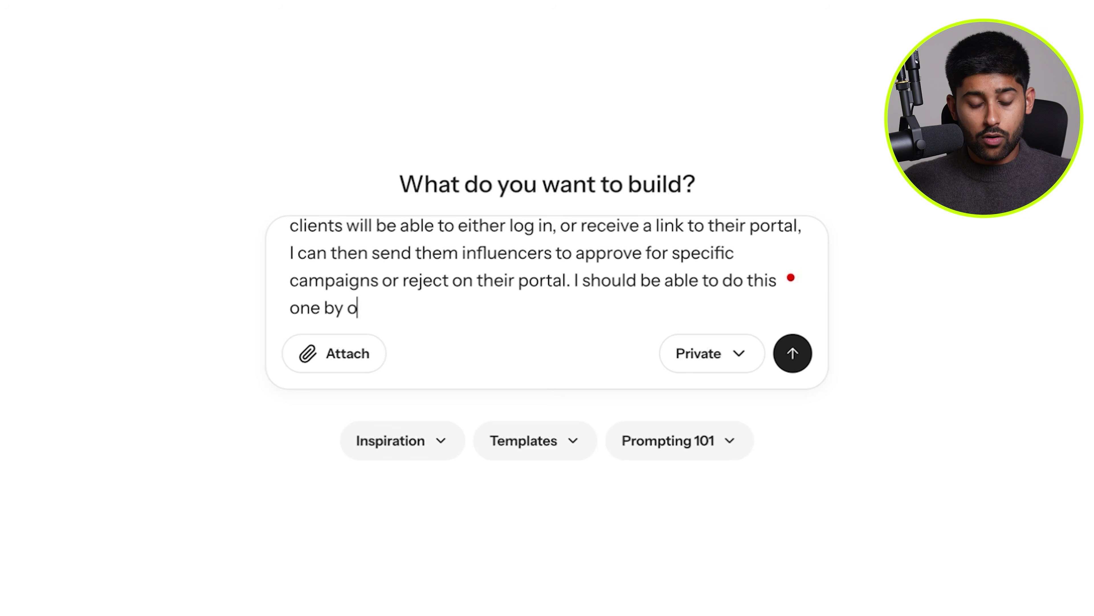
{"action": "type", "text": "ne, or in bulk from my databs"}
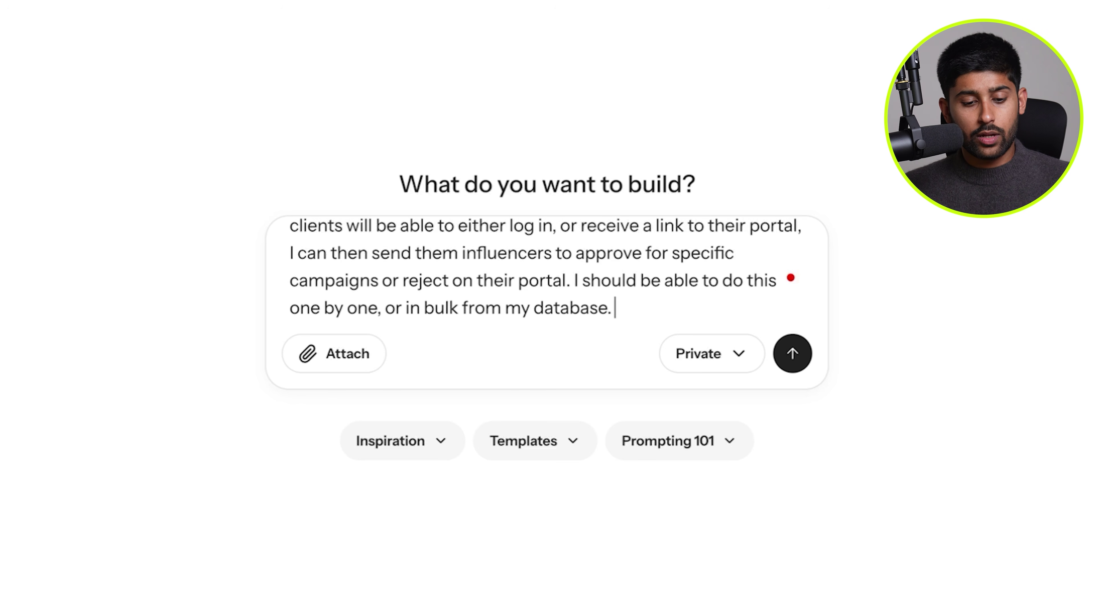
{"action": "scroll", "coordinate": [547, 267], "scroll_direction": "up", "scroll_amount": 10}
{"action": "scroll", "coordinate": [546, 267], "scroll_direction": "down", "scroll_amount": 5}
{"action": "scroll", "coordinate": [546, 267], "scroll_direction": "down", "scroll_amount": 5}
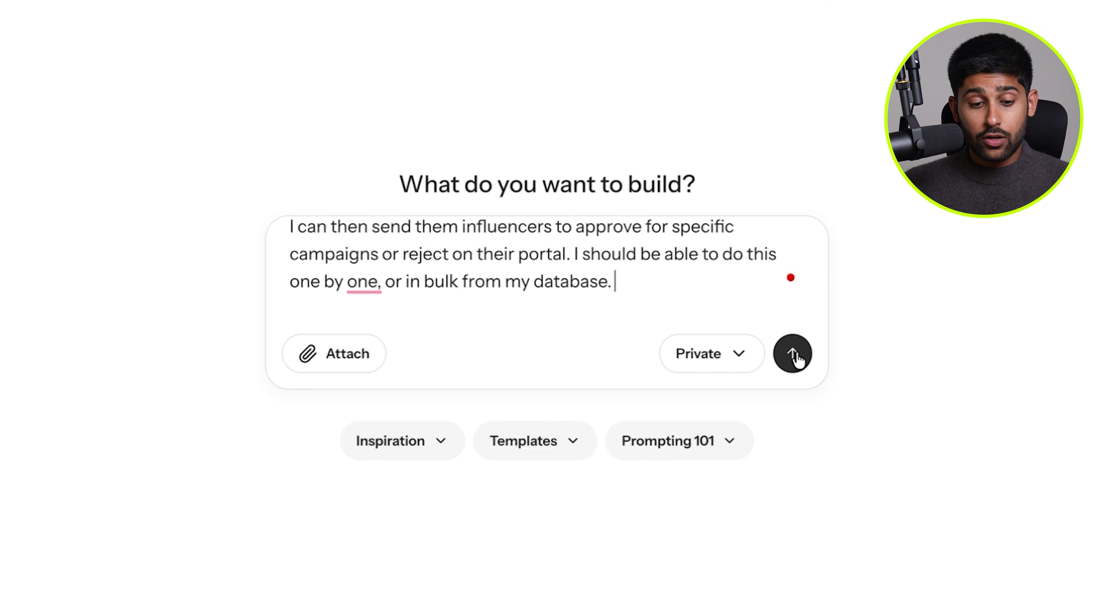
Submit the influencer database prompt, then hide and reshow the chat panel.
{"action": "left_click", "coordinate": [794, 353]}
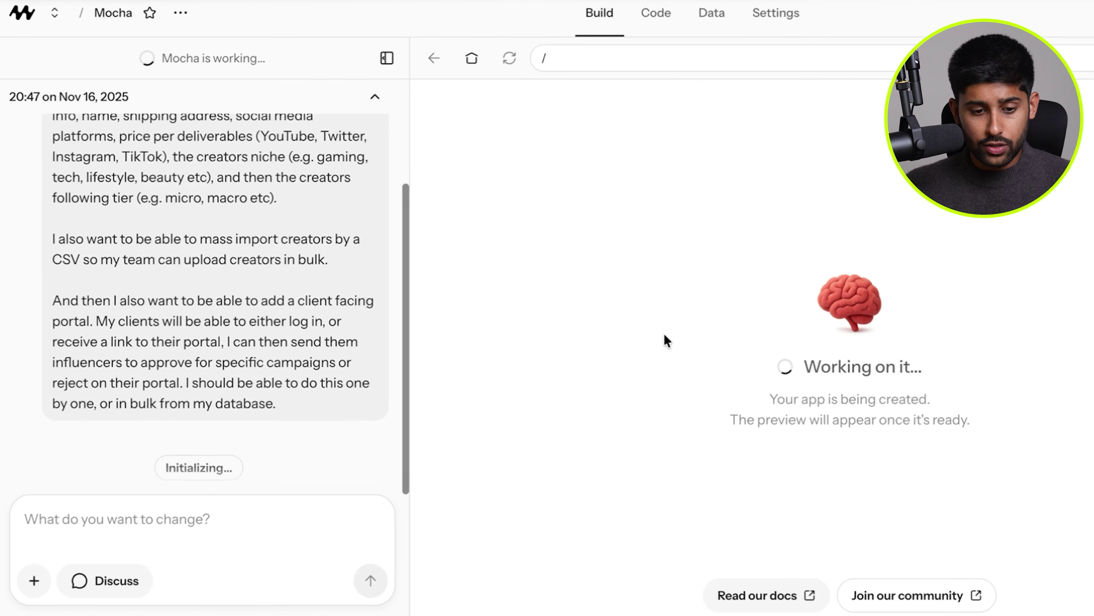
{"action": "left_click", "coordinate": [387, 58]}
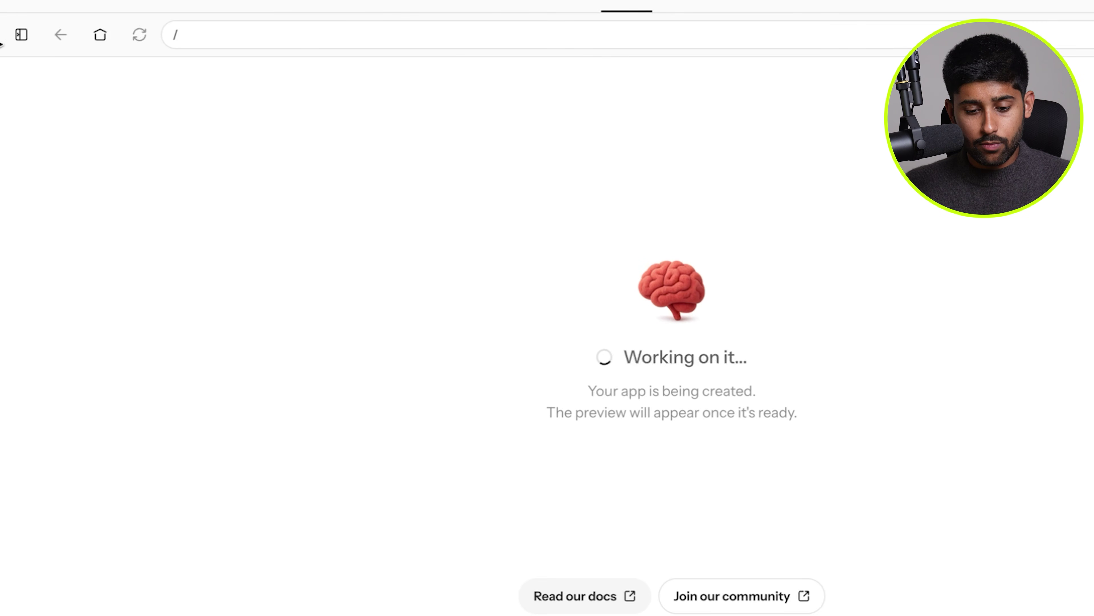
{"action": "left_click", "coordinate": [21, 34]}
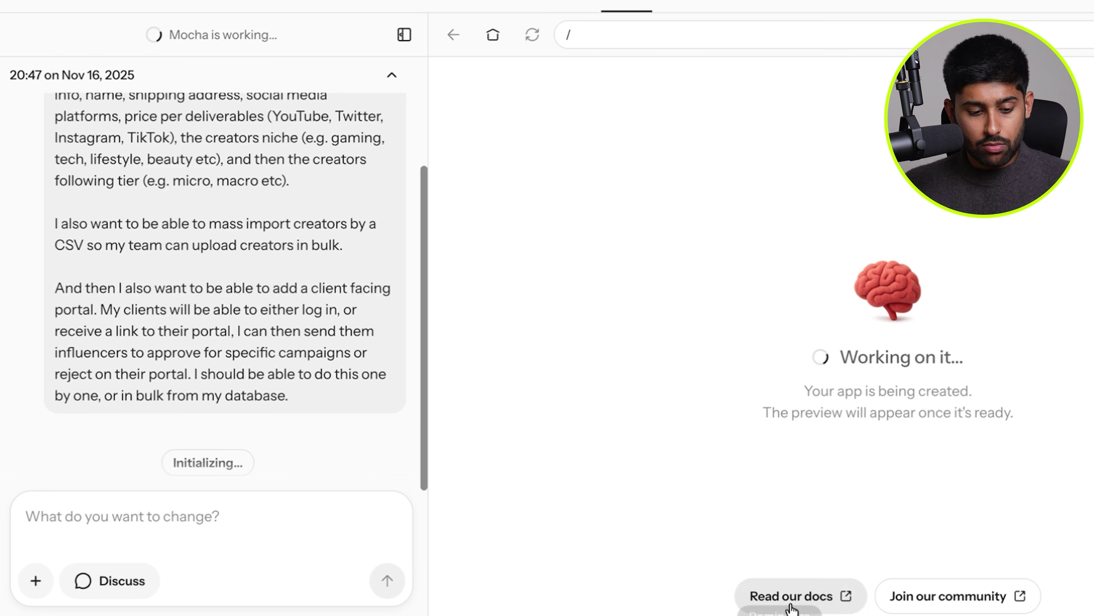
Toggle Discuss mode on and off, then open and cancel the file attachment dialog.
{"action": "left_click", "coordinate": [123, 575]}
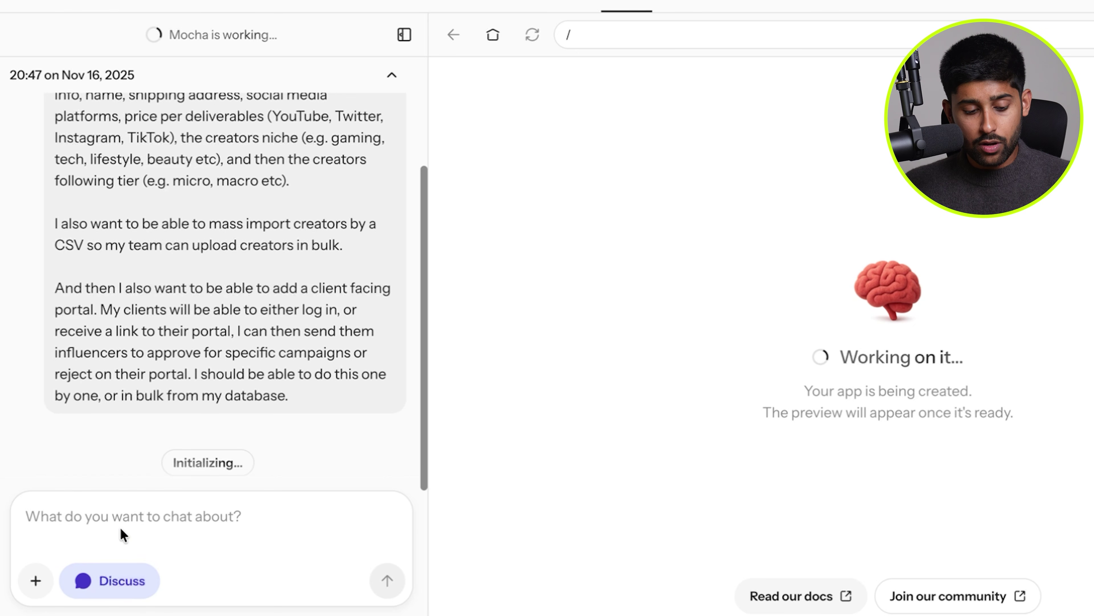
{"action": "left_click", "coordinate": [103, 576]}
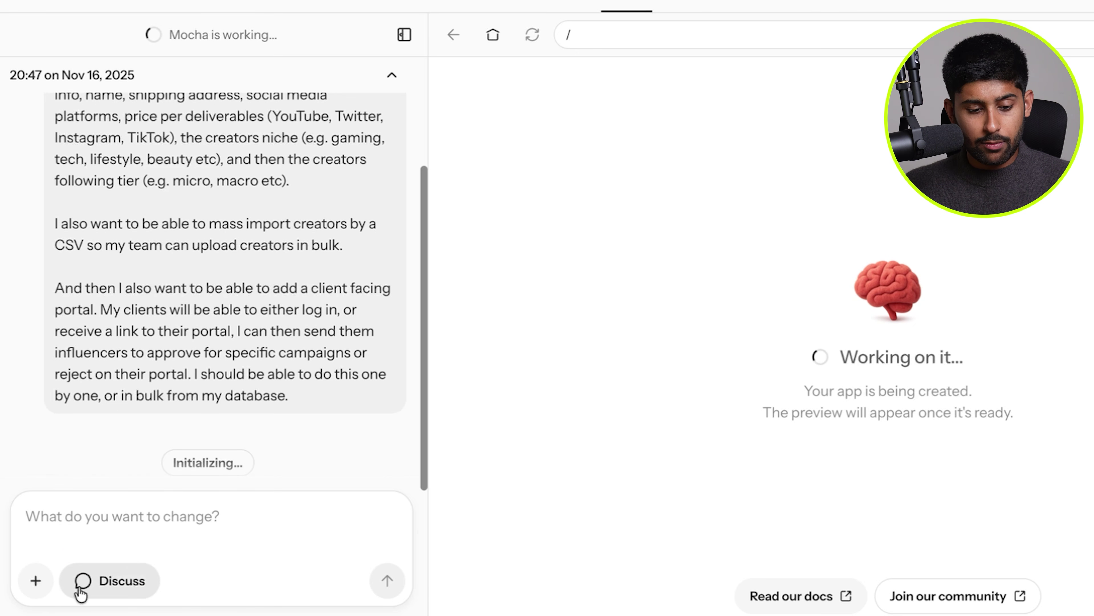
{"action": "left_click", "coordinate": [34, 581]}
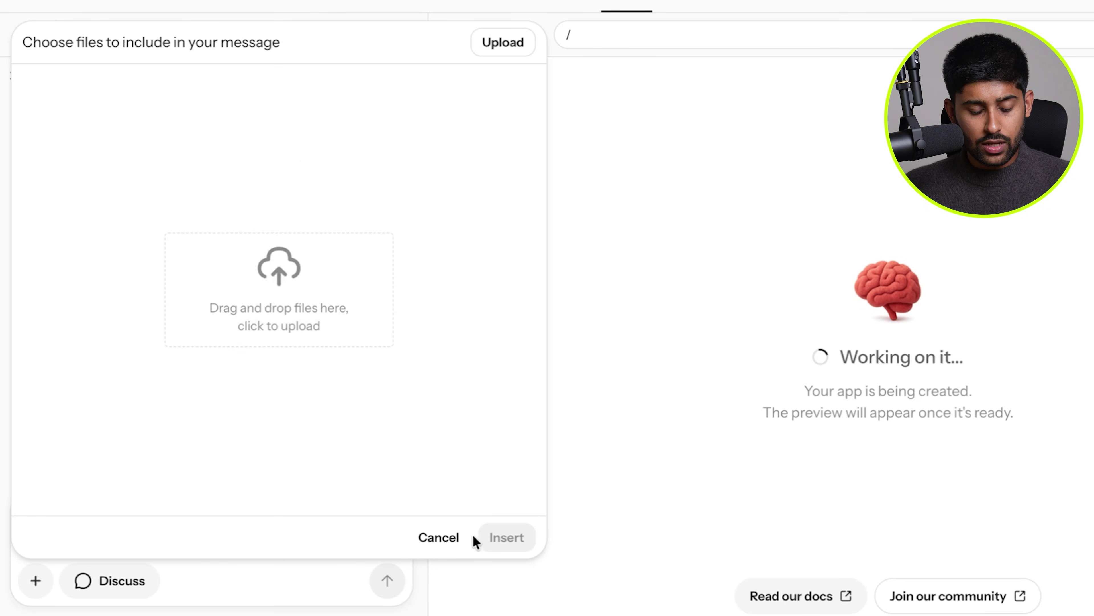
{"action": "left_click", "coordinate": [438, 537]}
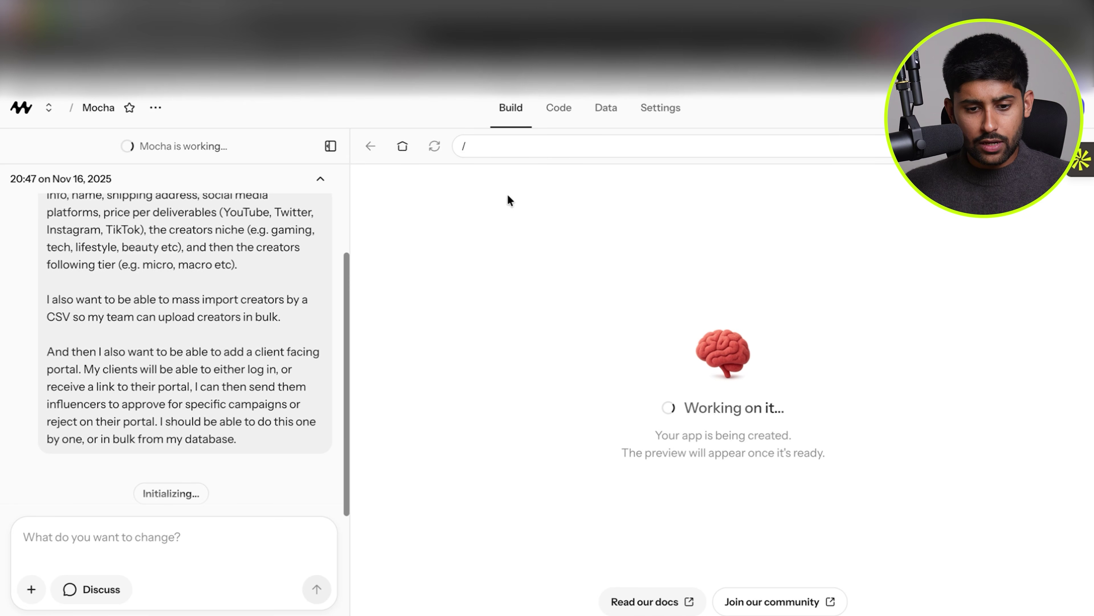
Browse index.html, package.json and eslint.config.js, then view the empty Data tables.
{"action": "left_click", "coordinate": [573, 108]}
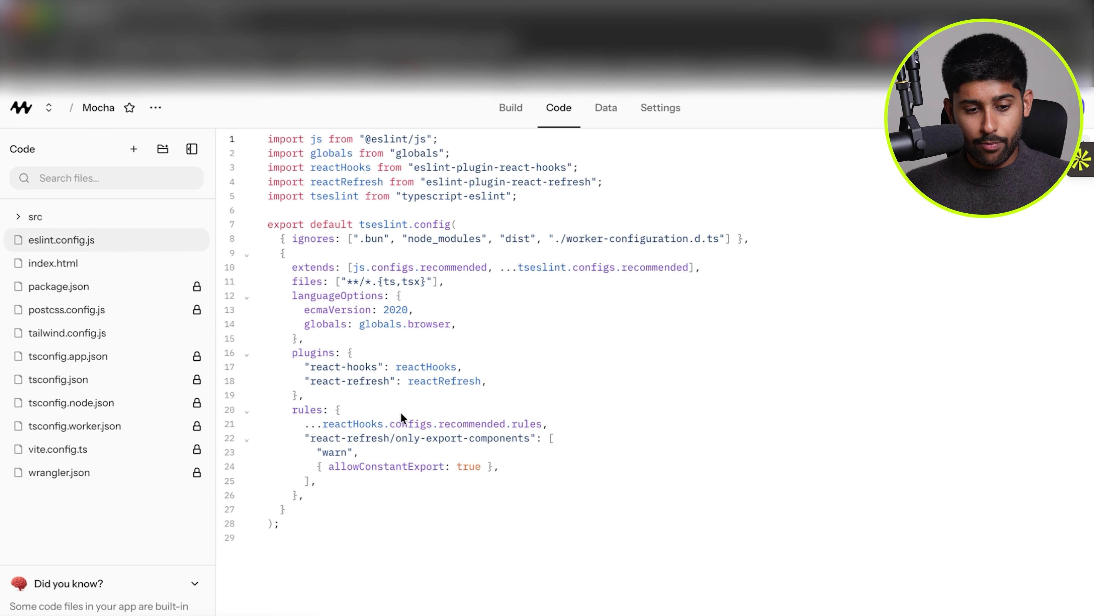
{"action": "left_click", "coordinate": [82, 265]}
{"action": "scroll", "coordinate": [328, 332], "scroll_direction": "down", "scroll_amount": 5}
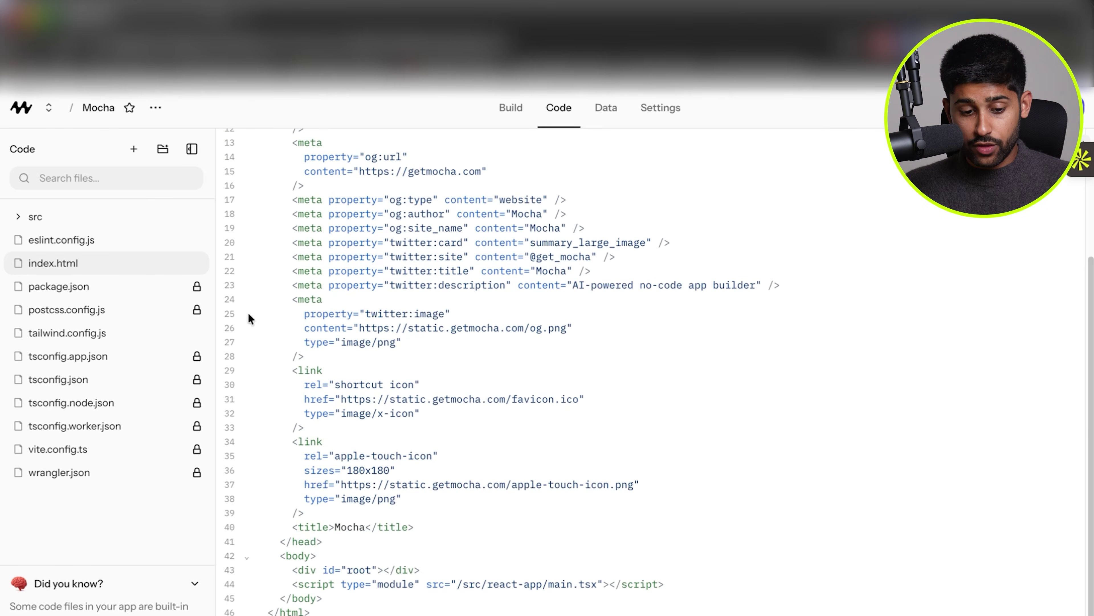
{"action": "left_click", "coordinate": [59, 286]}
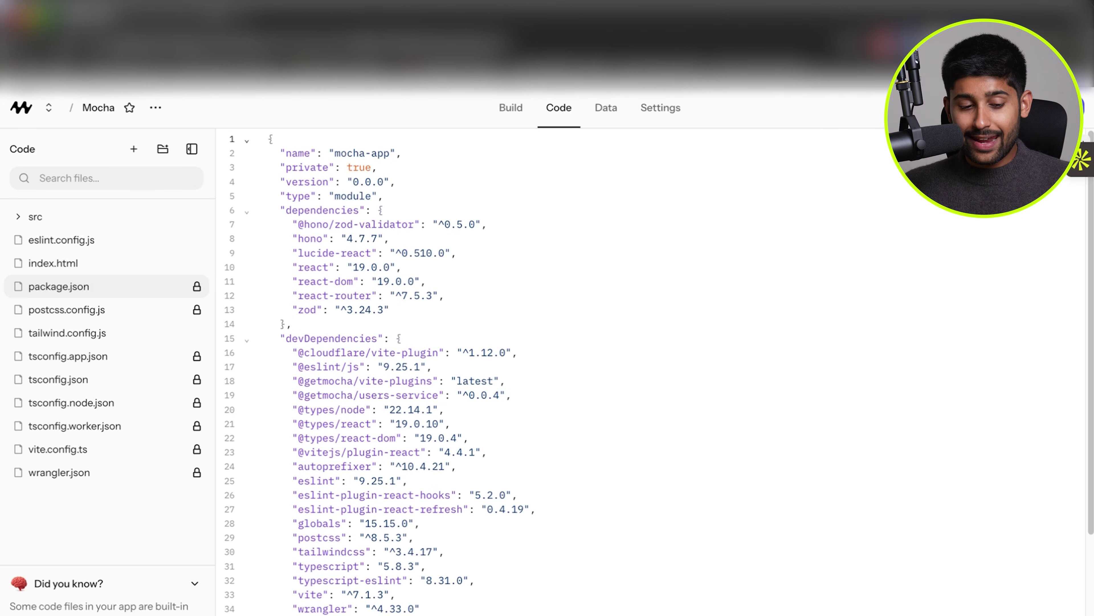
{"action": "left_click", "coordinate": [62, 240]}
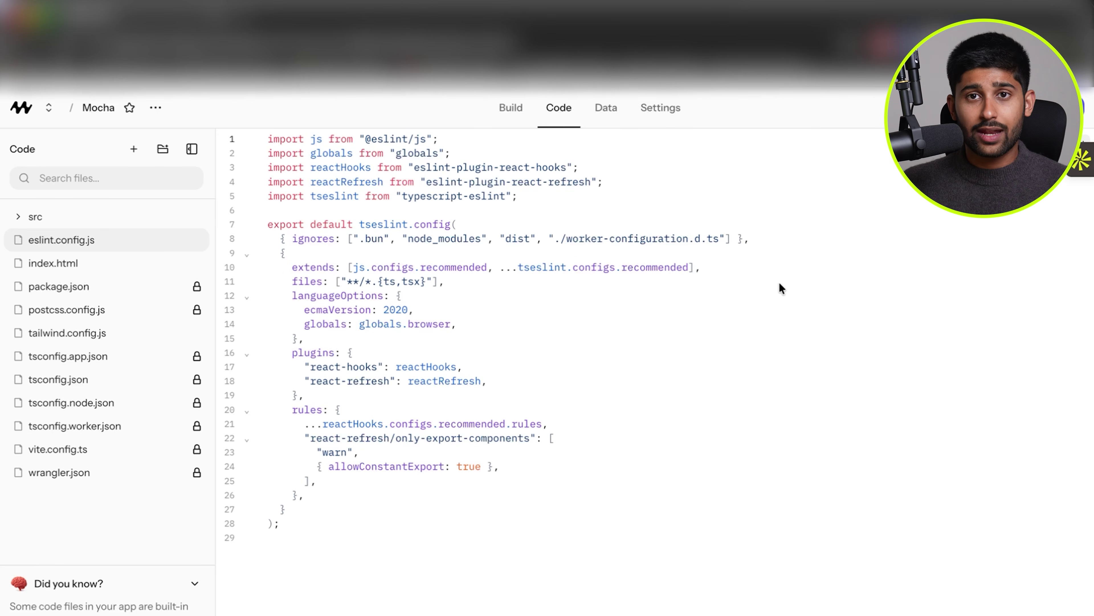
{"action": "left_click", "coordinate": [601, 107]}
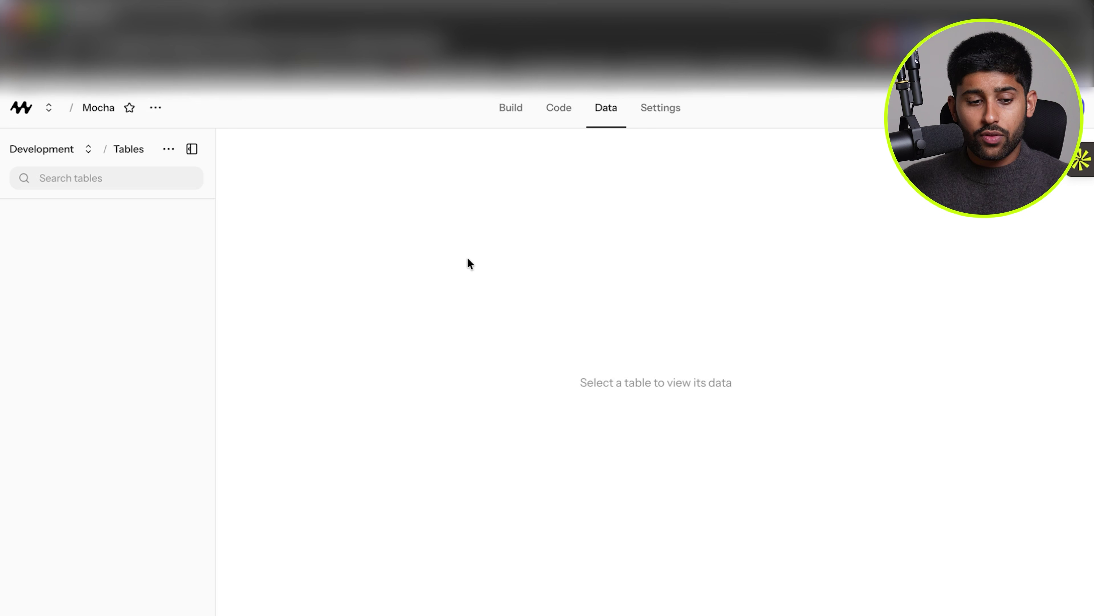
Rename the project to the creator's Influencer Database in Settings.
{"action": "left_click", "coordinate": [661, 108]}
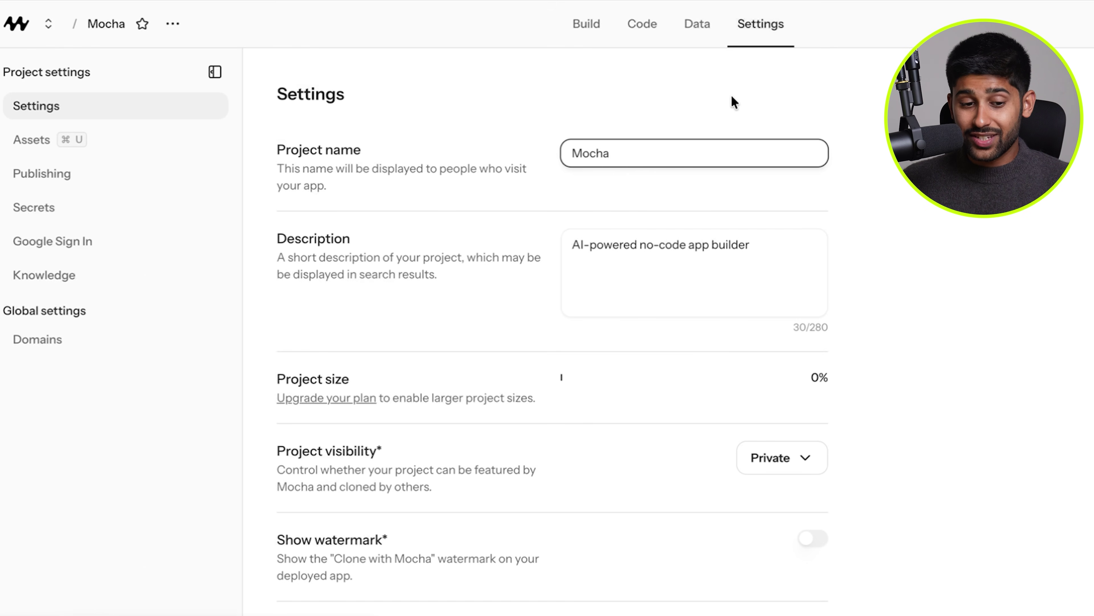
{"action": "left_click_drag", "start_coordinate": [268, 141], "coordinate": [522, 204]}
{"action": "left_click", "coordinate": [535, 204]}
{"action": "double_click", "coordinate": [647, 150]}
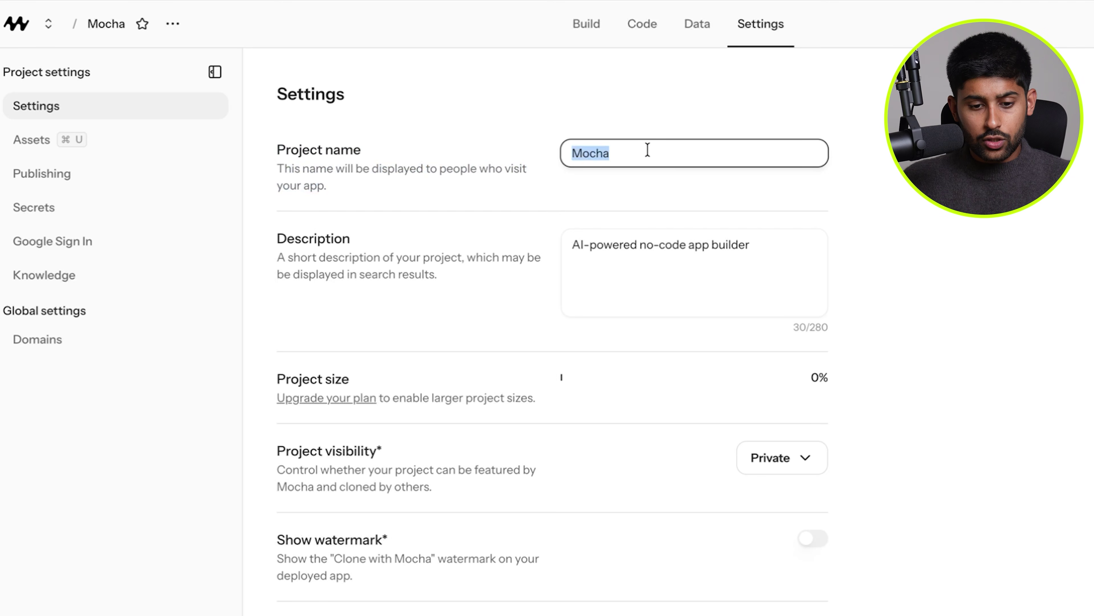
{"action": "type", "text": "Suhit's Influencer Database"}
Set the project description to 'Custom influencer database with client portal'.
{"action": "triple_click", "coordinate": [662, 284]}
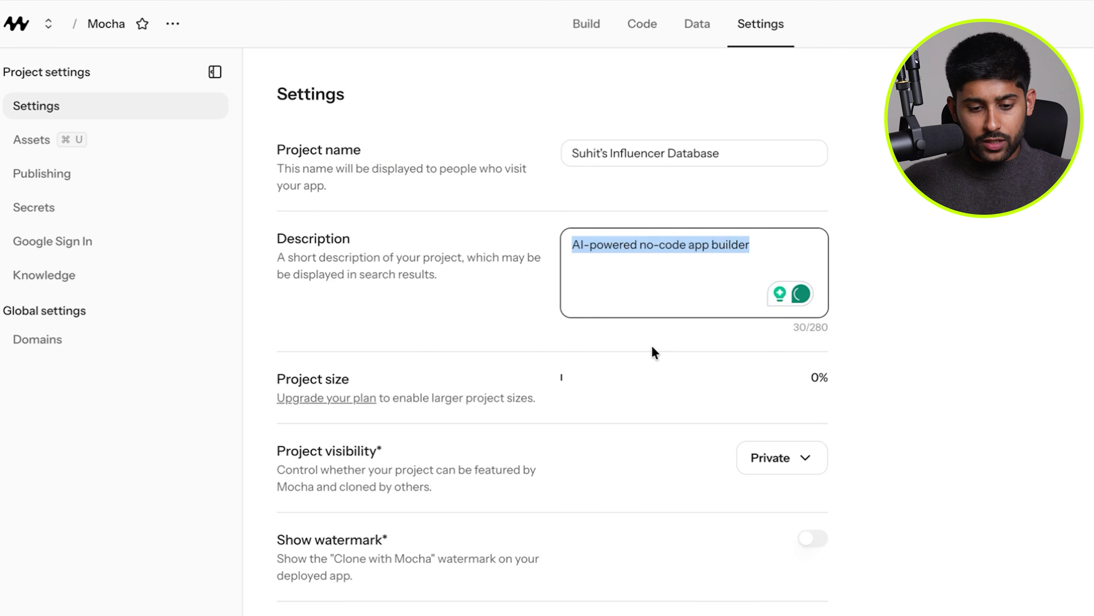
{"action": "type", "text": "Custom influencer database with client portal"}
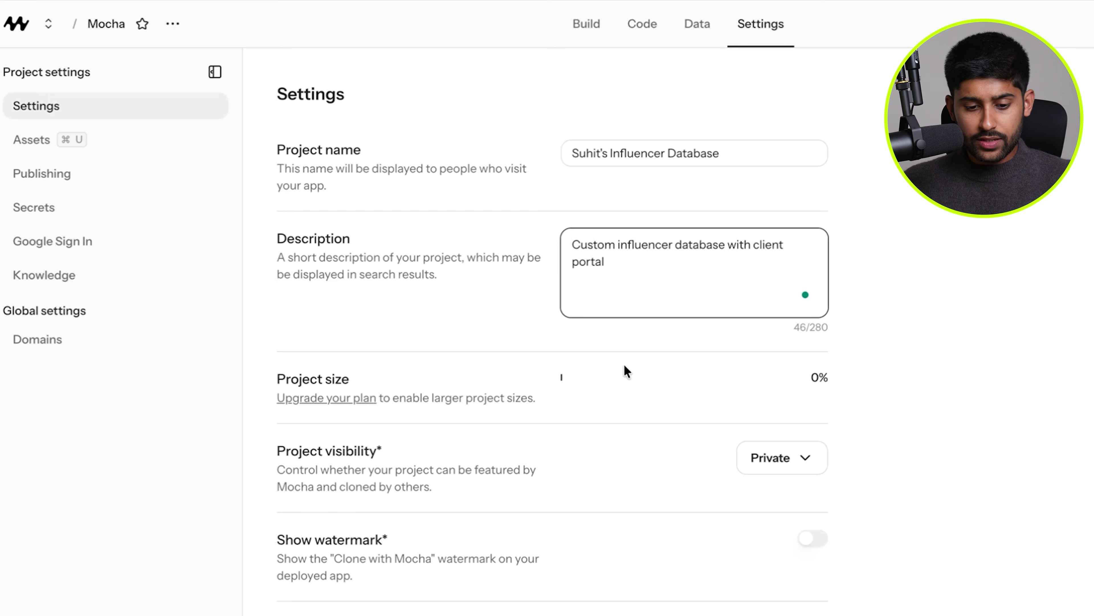
{"action": "key", "text": "Return"}
{"action": "key", "text": "BackSpace"}
{"action": "key", "text": "BackSpace"}
{"action": "left_click", "coordinate": [877, 358]}
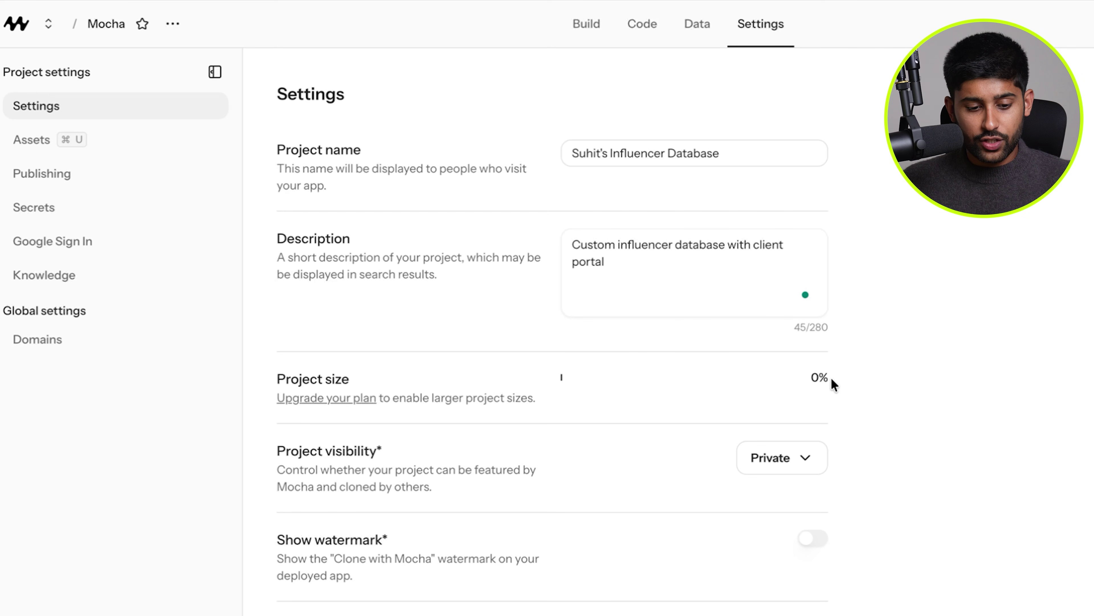
Save the updated project settings, then view the Assets page.
{"action": "scroll", "coordinate": [816, 376], "scroll_direction": "down", "scroll_amount": 3}
{"action": "mouse_move", "coordinate": [270, 421]}
{"action": "left_mouse_down"}
{"action": "mouse_move", "coordinate": [442, 457]}
{"action": "mouse_move", "coordinate": [366, 428]}
{"action": "mouse_move", "coordinate": [276, 428]}
{"action": "left_mouse_up"}
{"action": "left_click", "coordinate": [561, 428]}
{"action": "scroll", "coordinate": [689, 418], "scroll_direction": "down", "scroll_amount": 3}
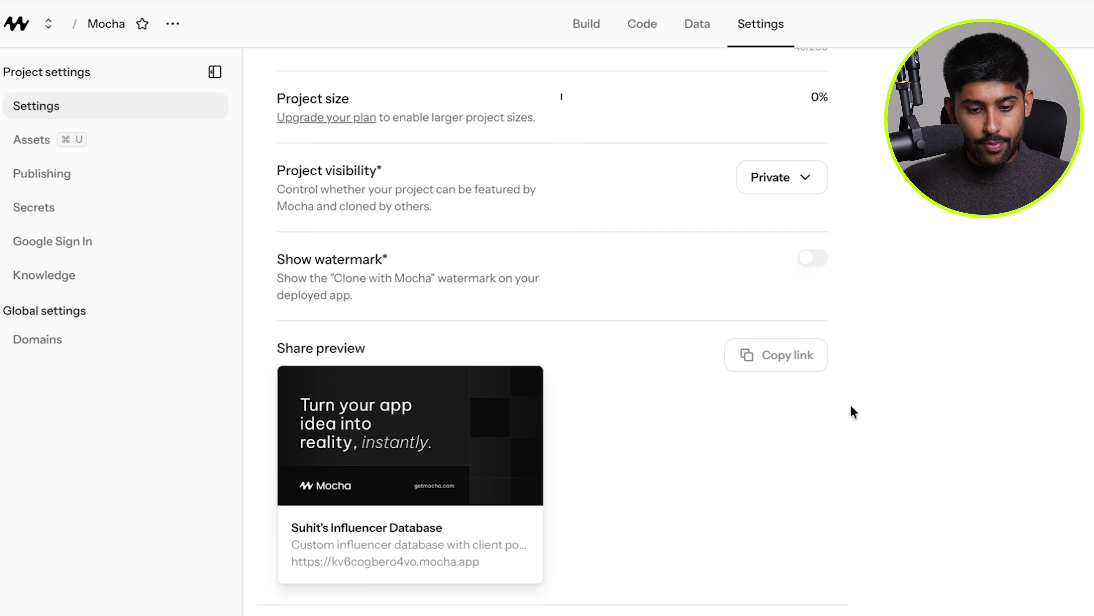
{"action": "scroll", "coordinate": [628, 403], "scroll_direction": "down", "scroll_amount": 1}
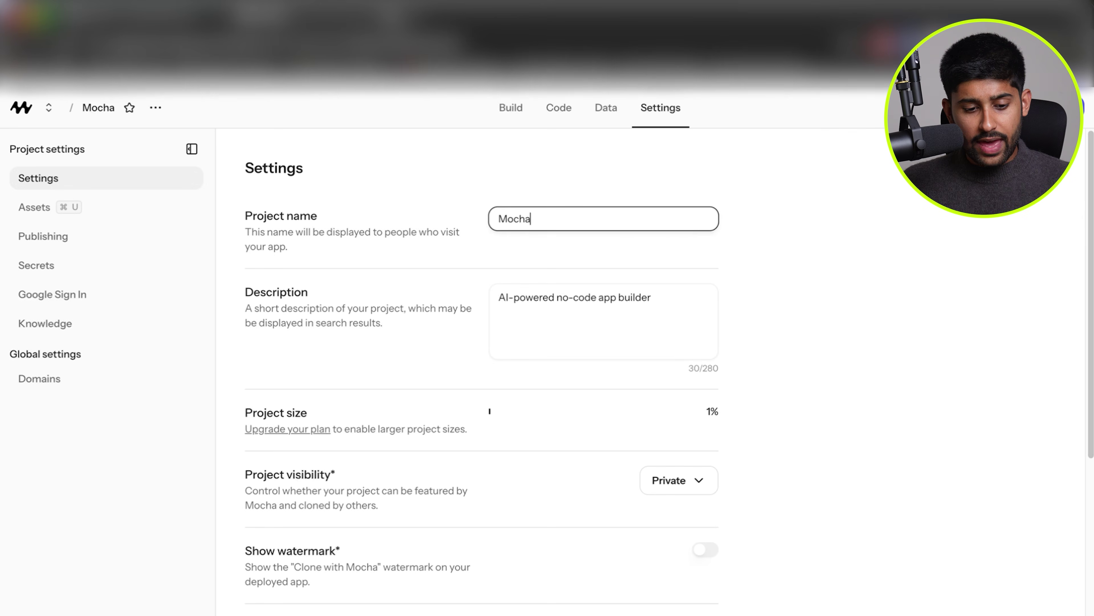
{"action": "scroll", "coordinate": [482, 371], "scroll_direction": "down", "scroll_amount": 8}
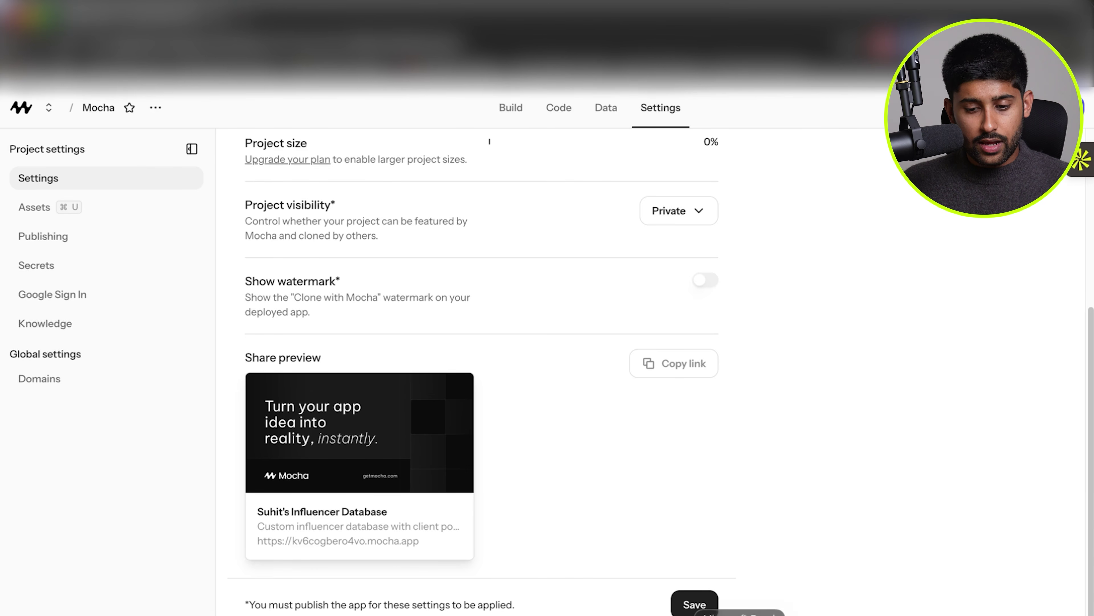
{"action": "left_click", "coordinate": [694, 603]}
{"action": "scroll", "coordinate": [529, 439], "scroll_direction": "up", "scroll_amount": 6}
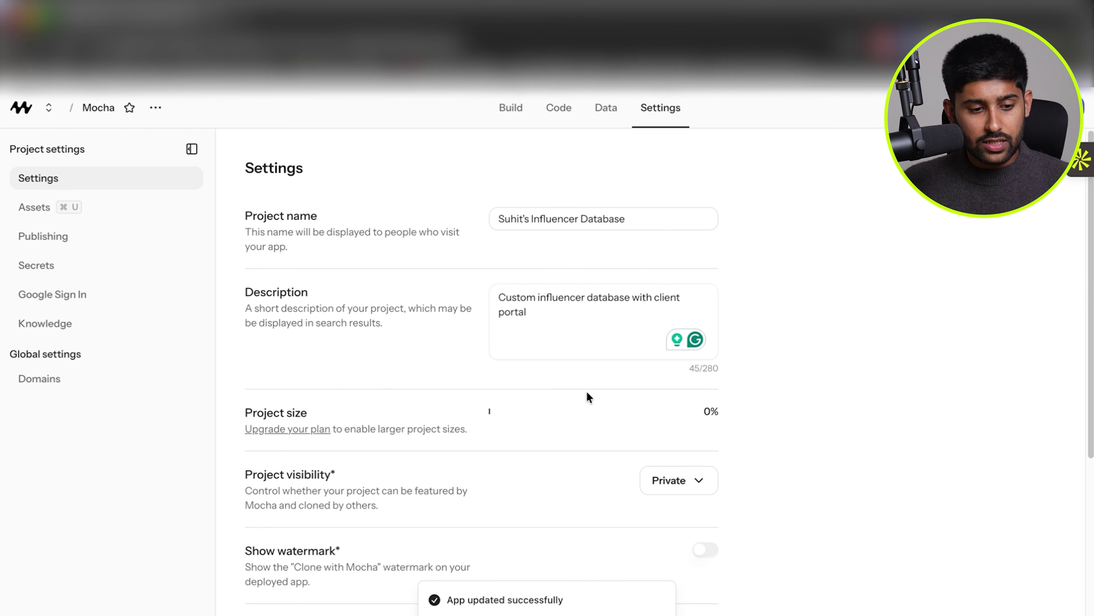
{"action": "left_click", "coordinate": [130, 206]}
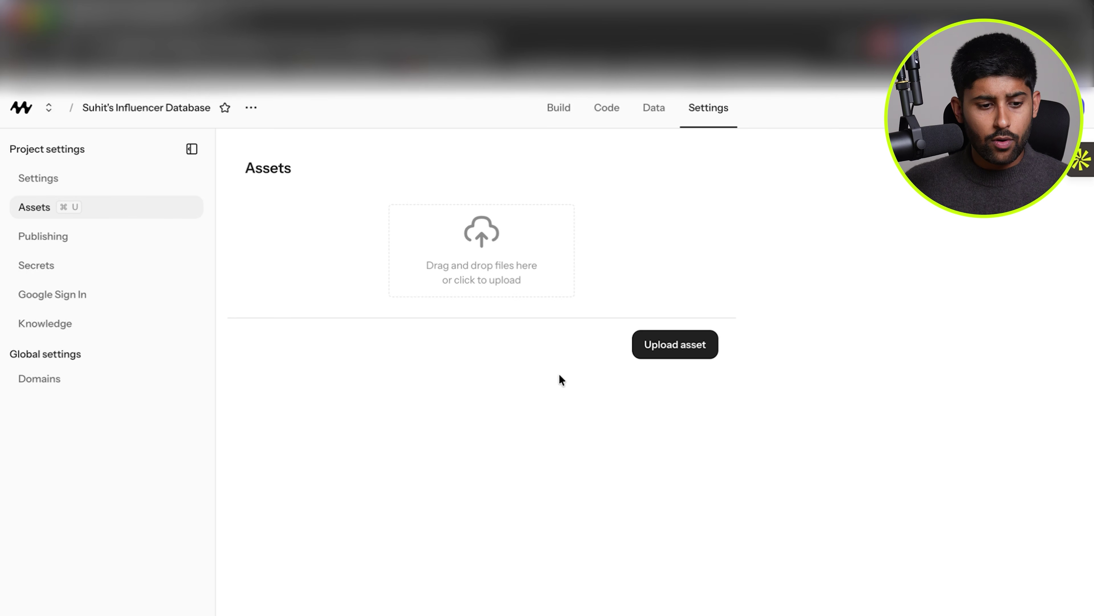
Review the Publishing settings and the app's default domain.
{"action": "left_click", "coordinate": [81, 230]}
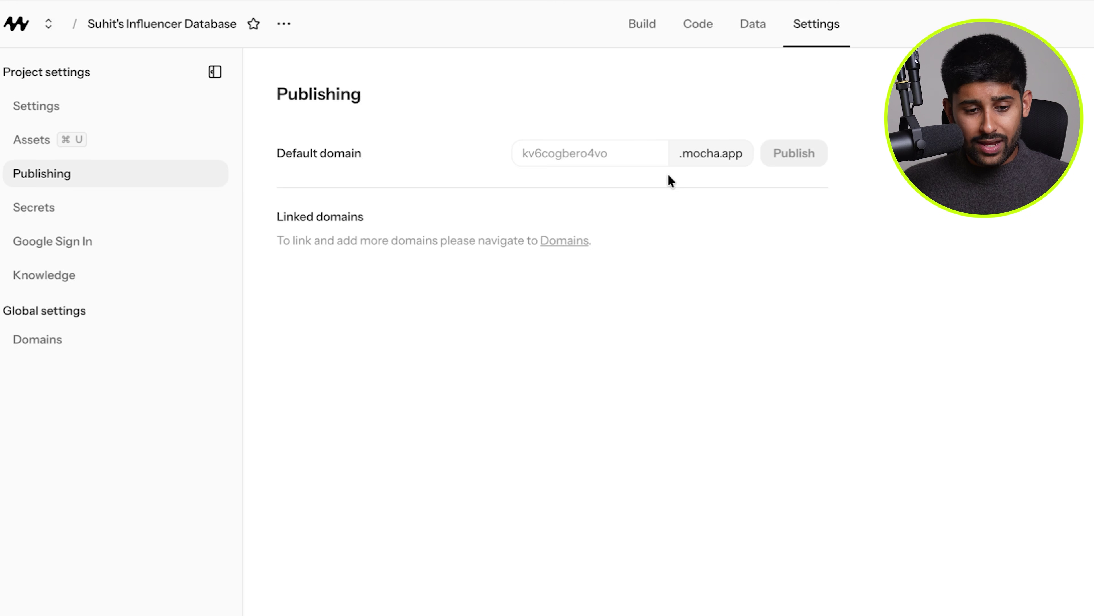
{"action": "left_click", "coordinate": [612, 154]}
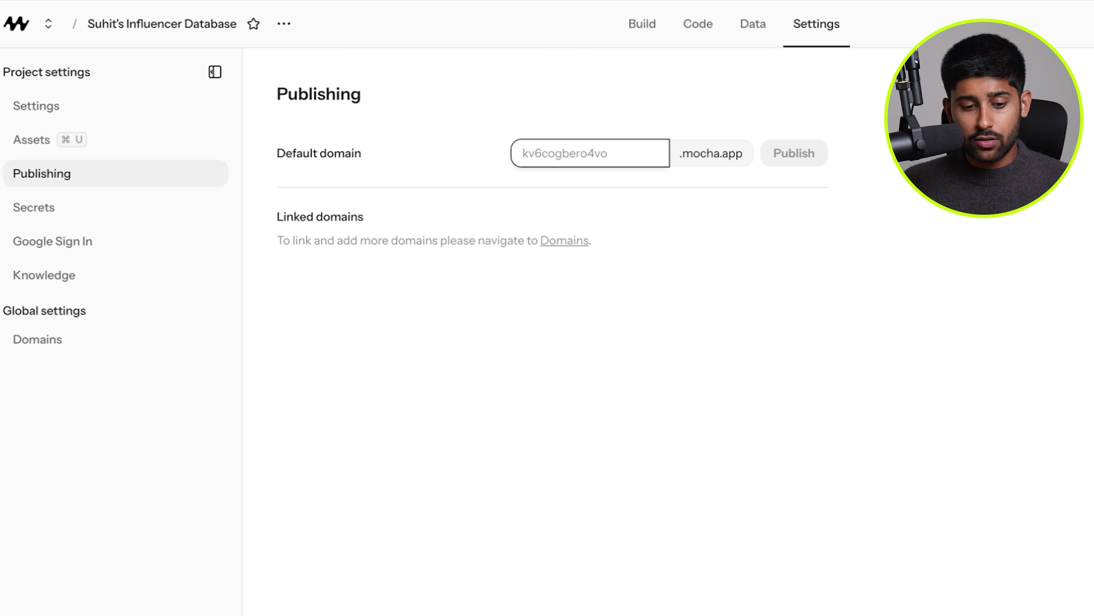
{"action": "left_click_drag", "start_coordinate": [255, 224], "coordinate": [714, 265]}
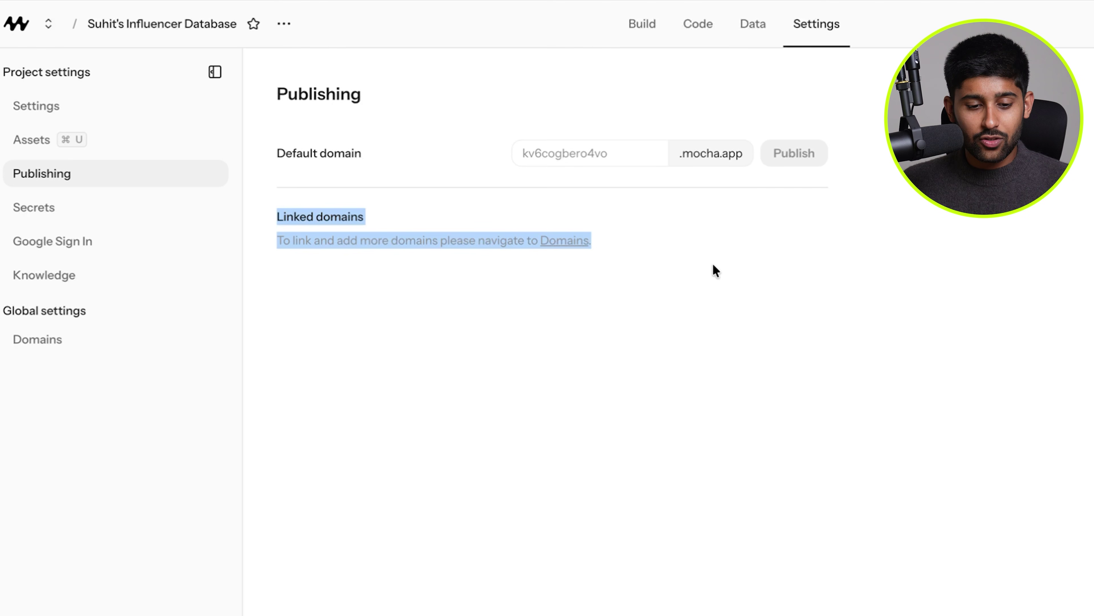
{"action": "left_click", "coordinate": [713, 265]}
Look over the custom domain Add and Buy options, then bring up the Secrets page.
{"action": "left_click", "coordinate": [541, 246]}
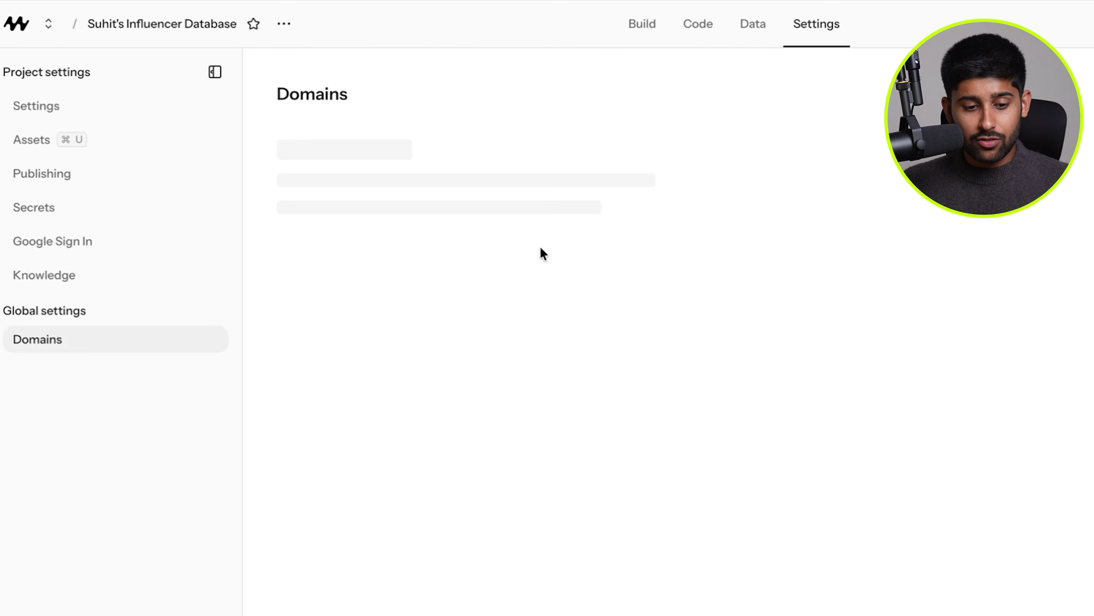
{"action": "left_click", "coordinate": [647, 176]}
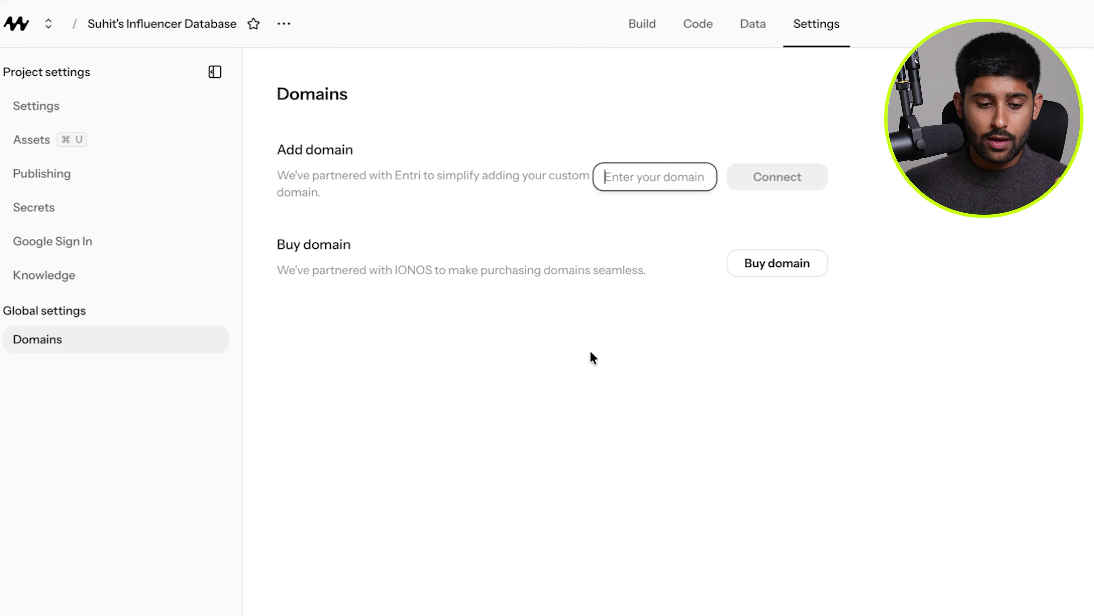
{"action": "left_click", "coordinate": [296, 239]}
{"action": "triple_click", "coordinate": [413, 257]}
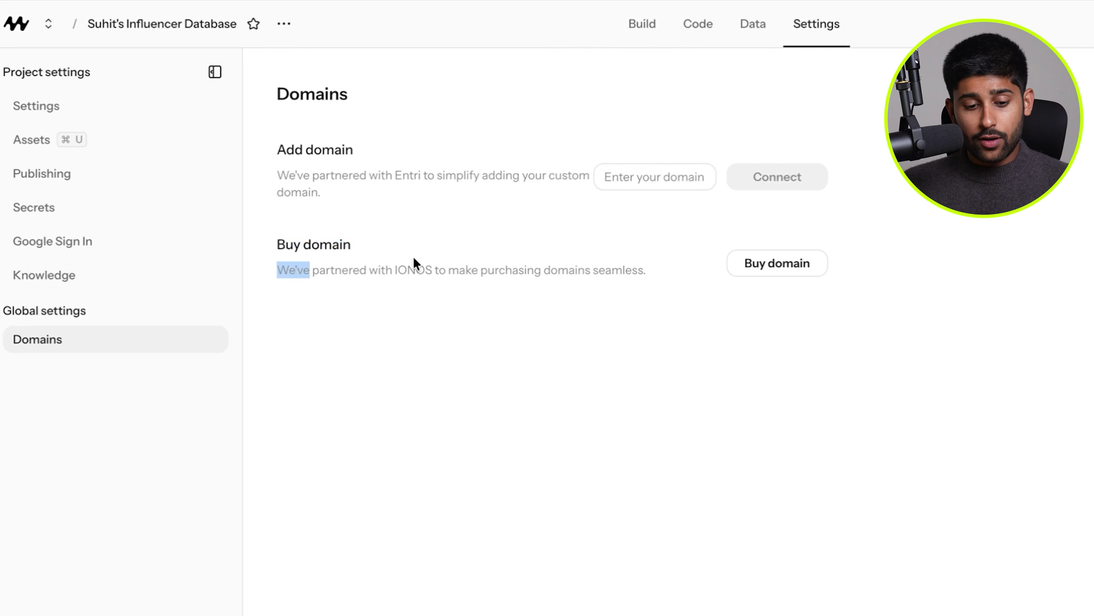
{"action": "left_click", "coordinate": [421, 268]}
{"action": "double_click", "coordinate": [421, 268]}
{"action": "left_click", "coordinate": [520, 276]}
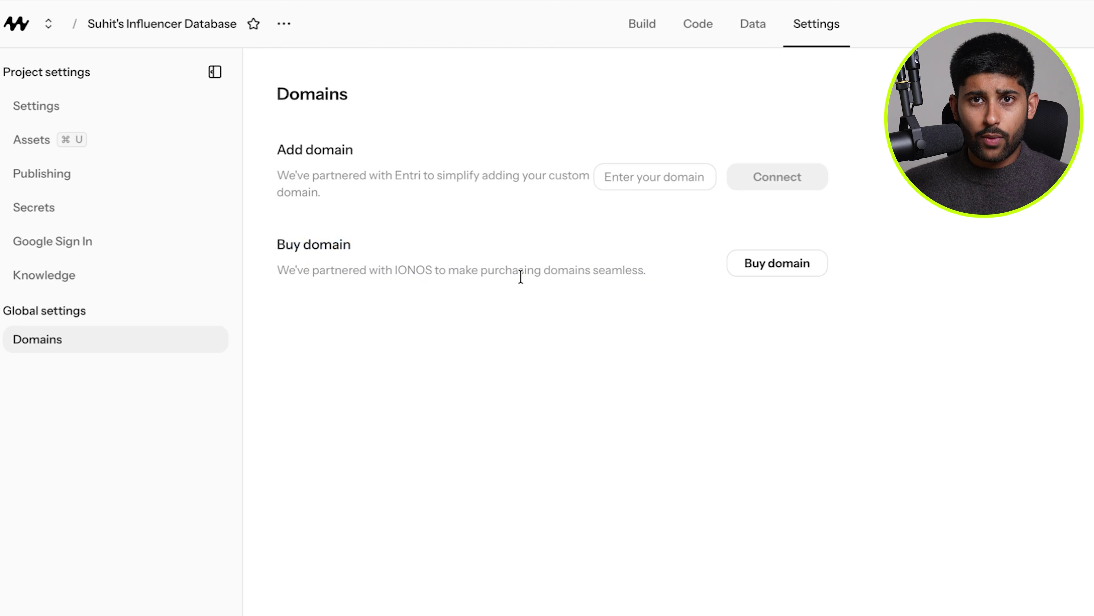
{"action": "left_click", "coordinate": [64, 208]}
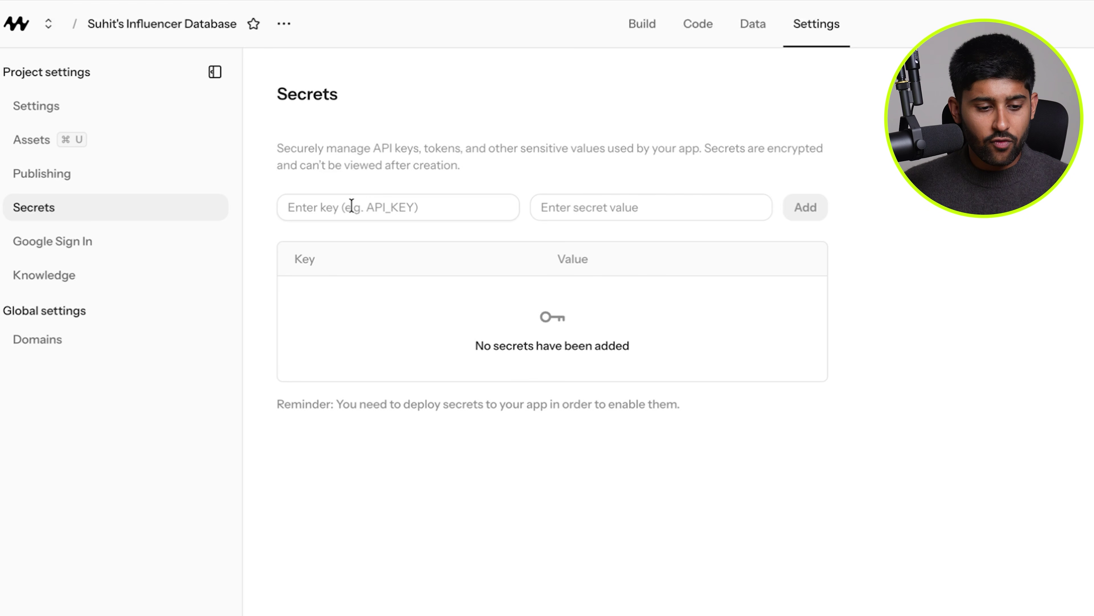
Check the Google sign-in and Knowledge settings while the influencer database app keeps generating.
{"action": "left_click", "coordinate": [105, 245]}
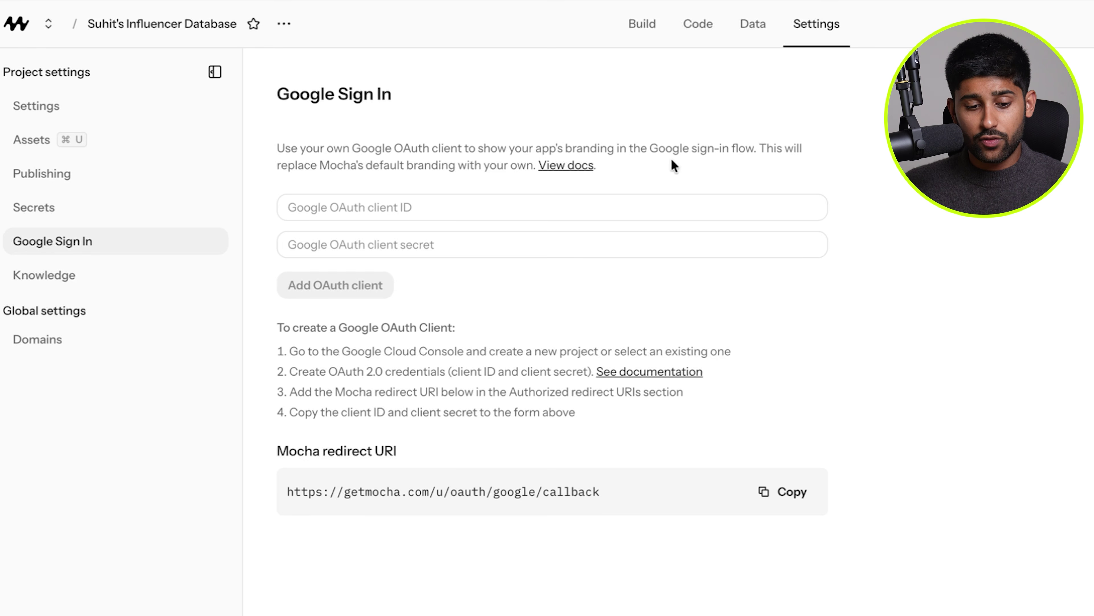
{"action": "left_click", "coordinate": [66, 273]}
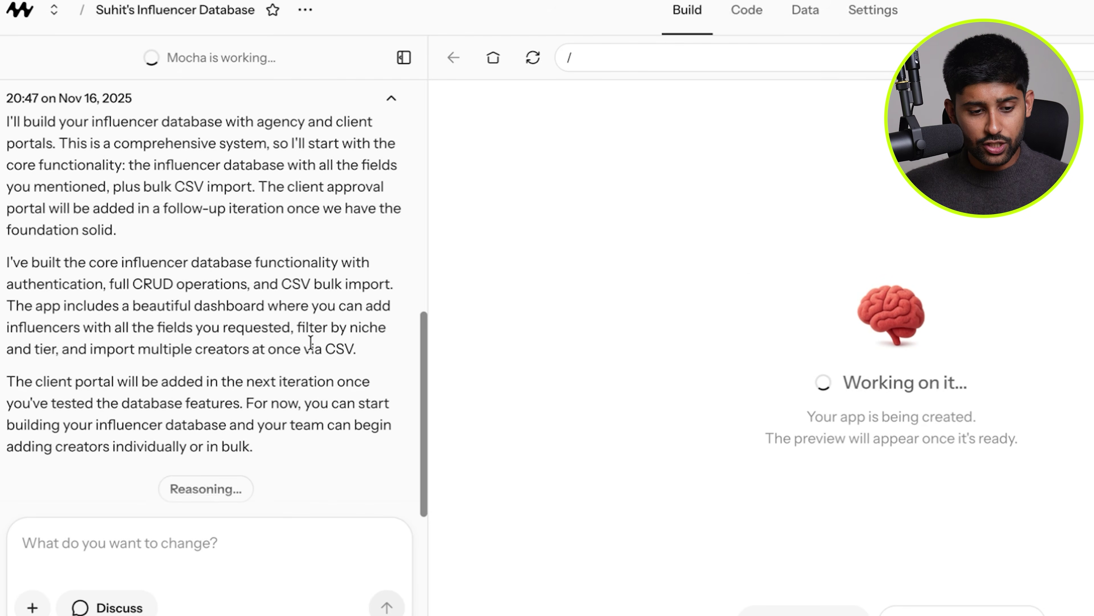
{"action": "scroll", "coordinate": [311, 342], "scroll_direction": "up", "scroll_amount": 5}
{"action": "scroll", "coordinate": [311, 342], "scroll_direction": "down", "scroll_amount": 6}
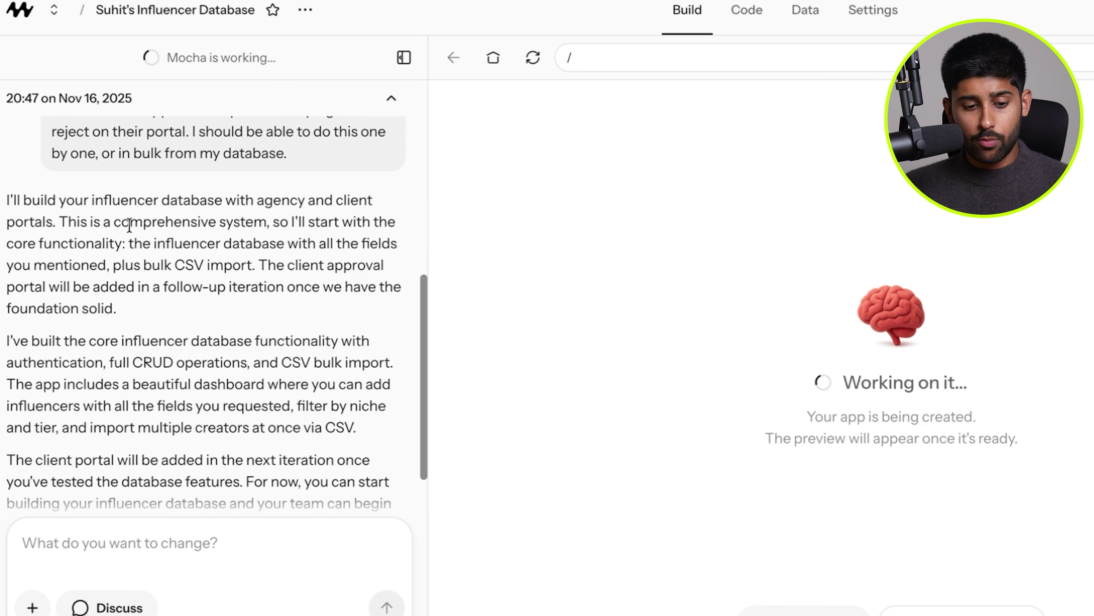
{"action": "scroll", "coordinate": [275, 252], "scroll_direction": "down", "scroll_amount": 1}
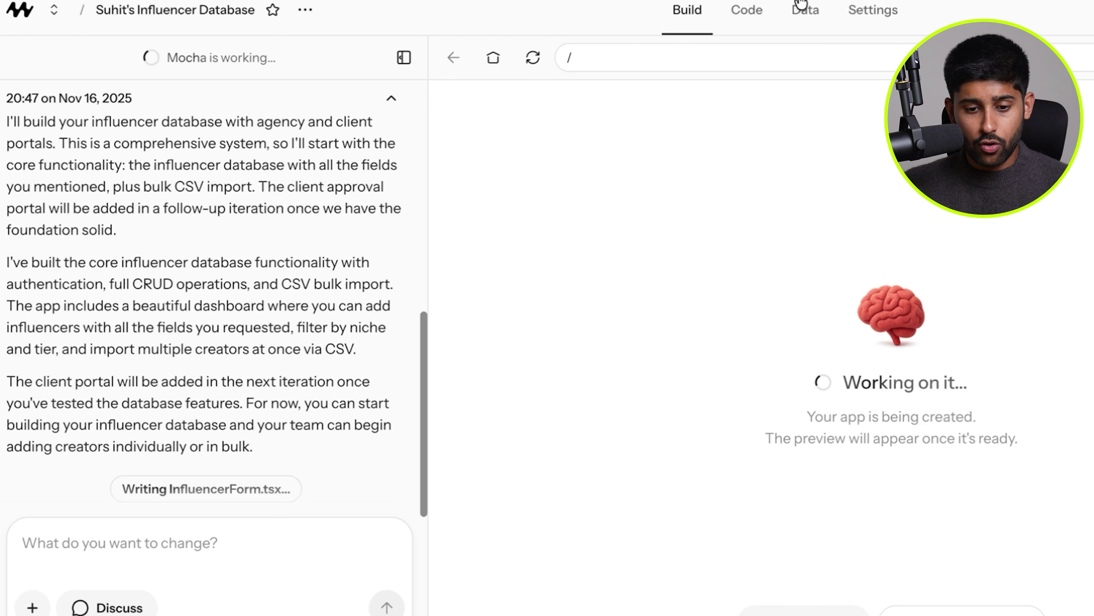
Inspect index.html, the src folder and wrangler.json's D1 and R2 bindings, then return to Build.
{"action": "left_click", "coordinate": [746, 9]}
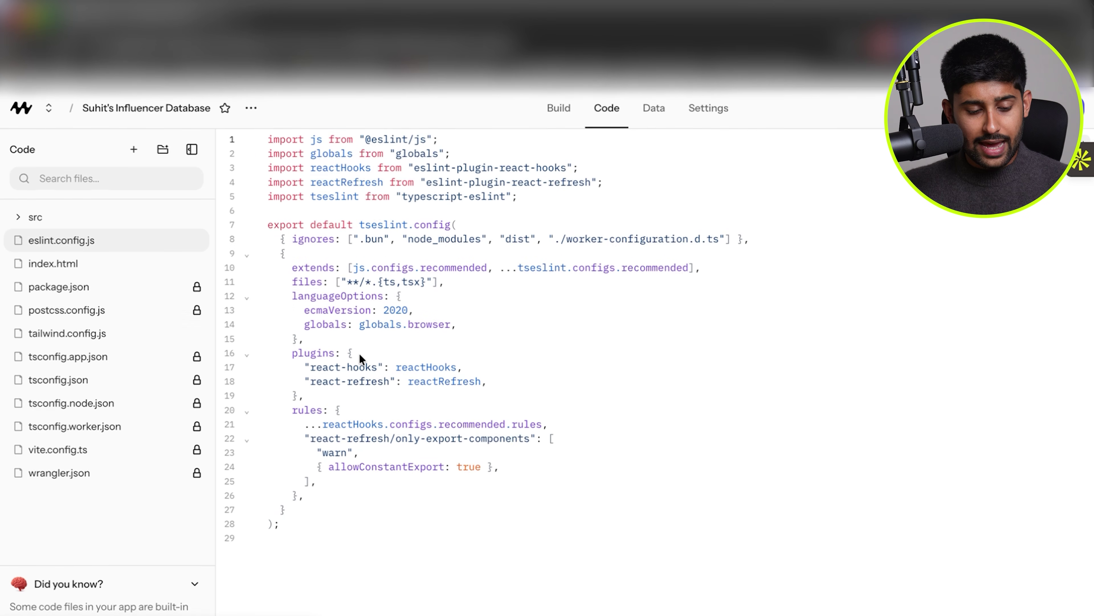
{"action": "left_click", "coordinate": [102, 267]}
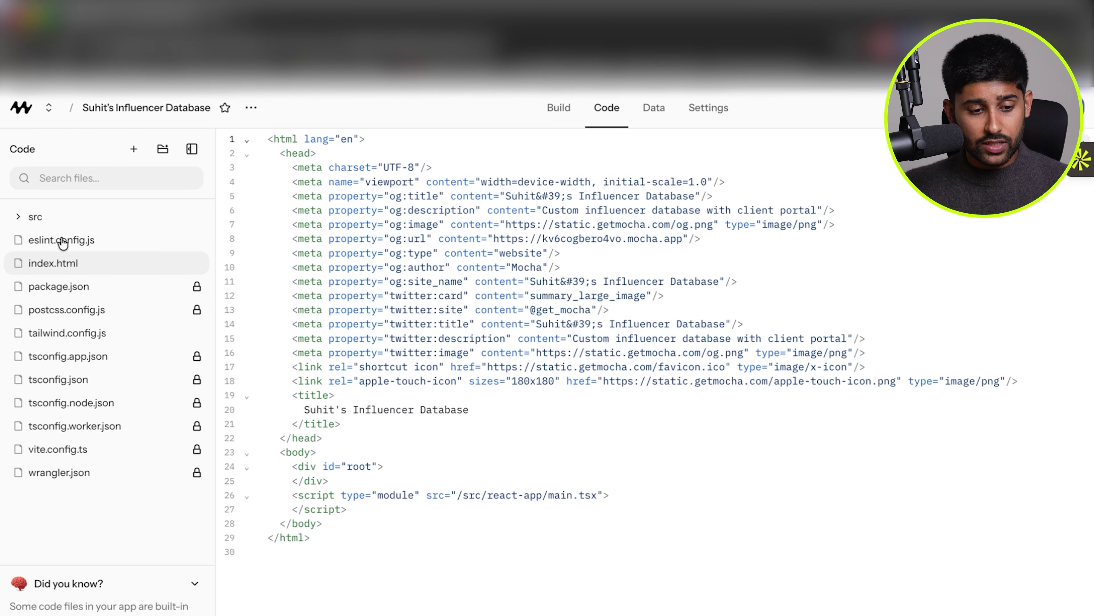
{"action": "left_click", "coordinate": [19, 215]}
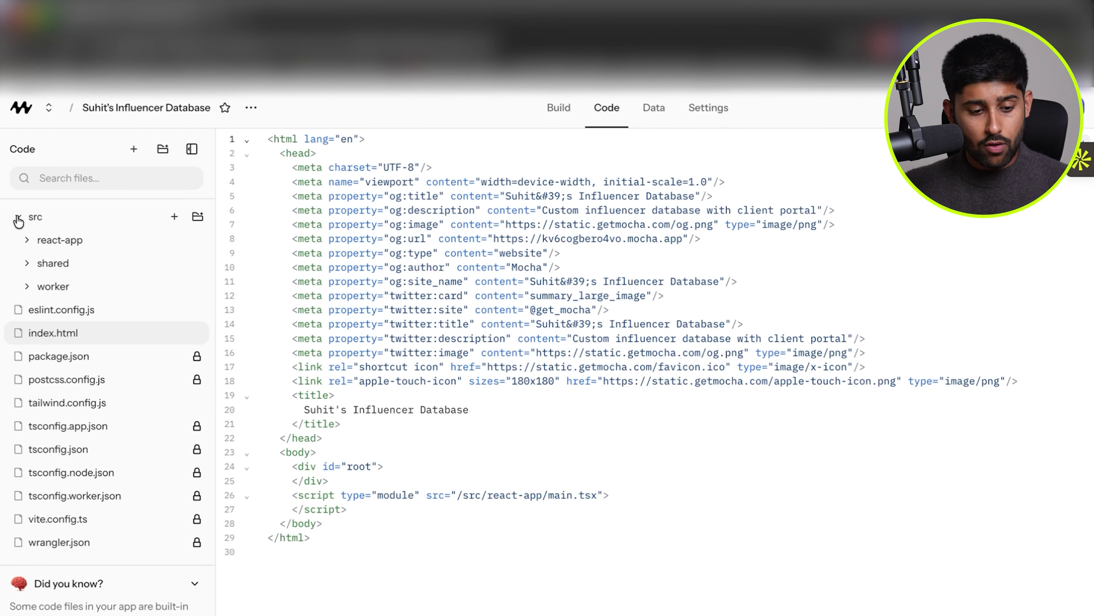
{"action": "left_click", "coordinate": [18, 217]}
{"action": "left_click", "coordinate": [59, 472]}
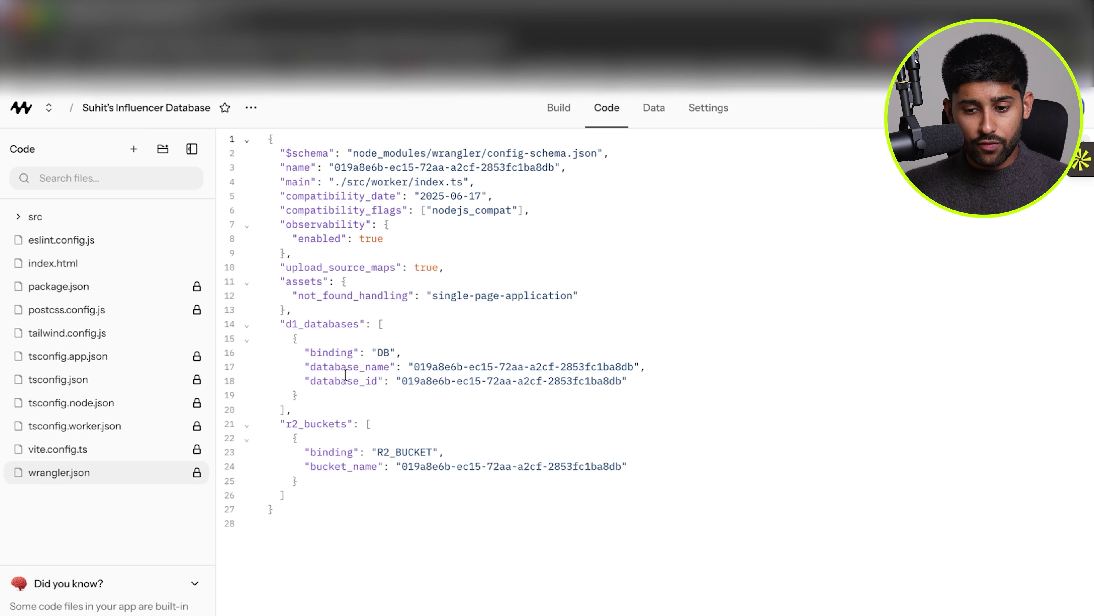
{"action": "left_click", "coordinate": [559, 108]}
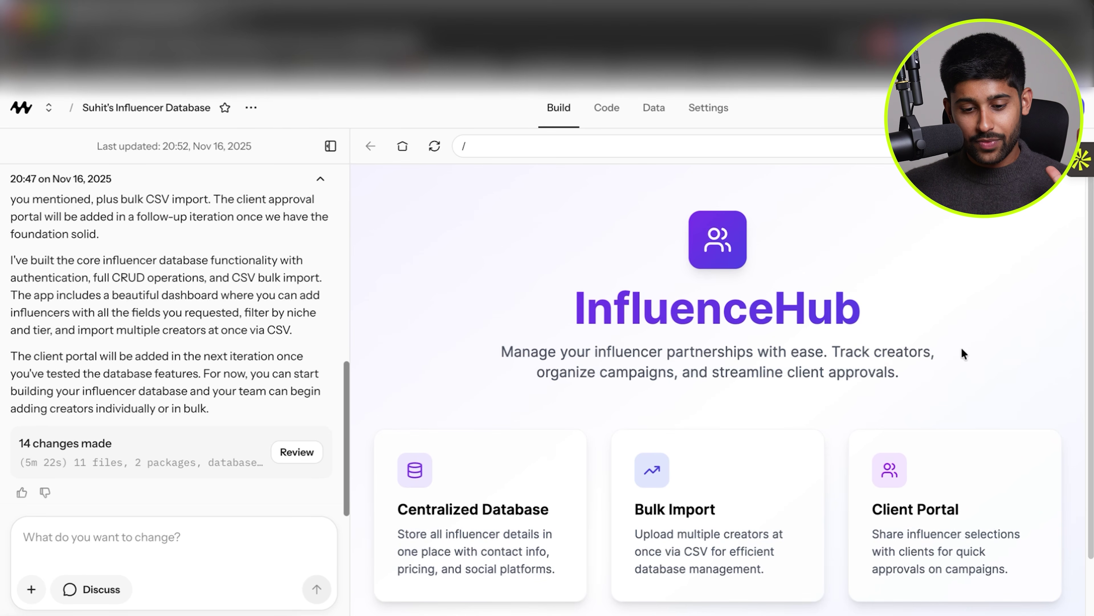
{"action": "scroll", "coordinate": [771, 271], "scroll_direction": "down", "scroll_amount": 1}
{"action": "scroll", "coordinate": [771, 269], "scroll_direction": "down", "scroll_amount": 1}
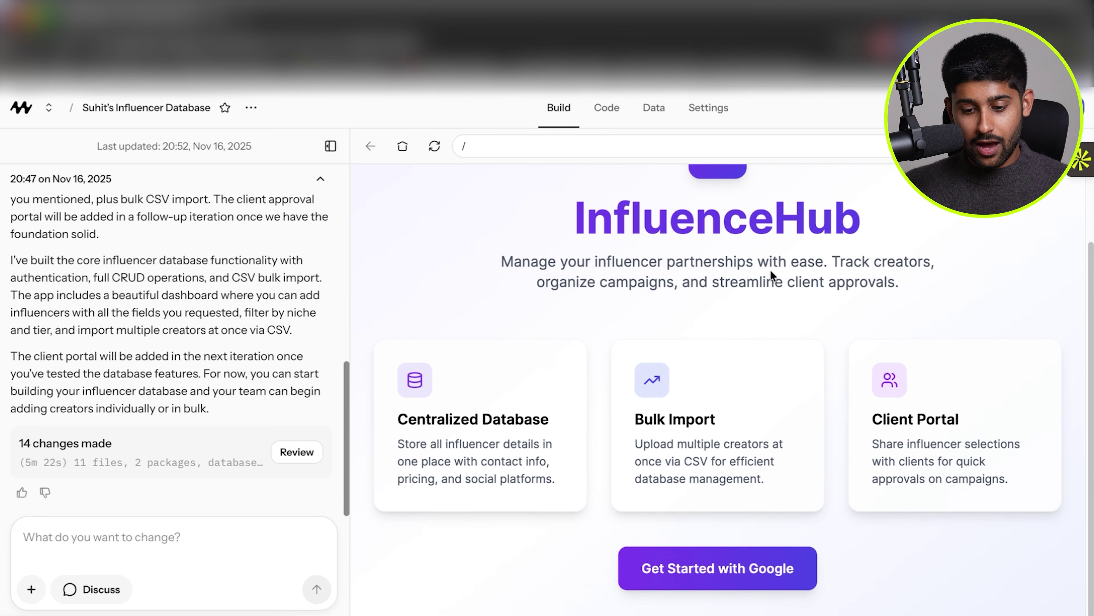
{"action": "scroll", "coordinate": [770, 270], "scroll_direction": "up", "scroll_amount": 2}
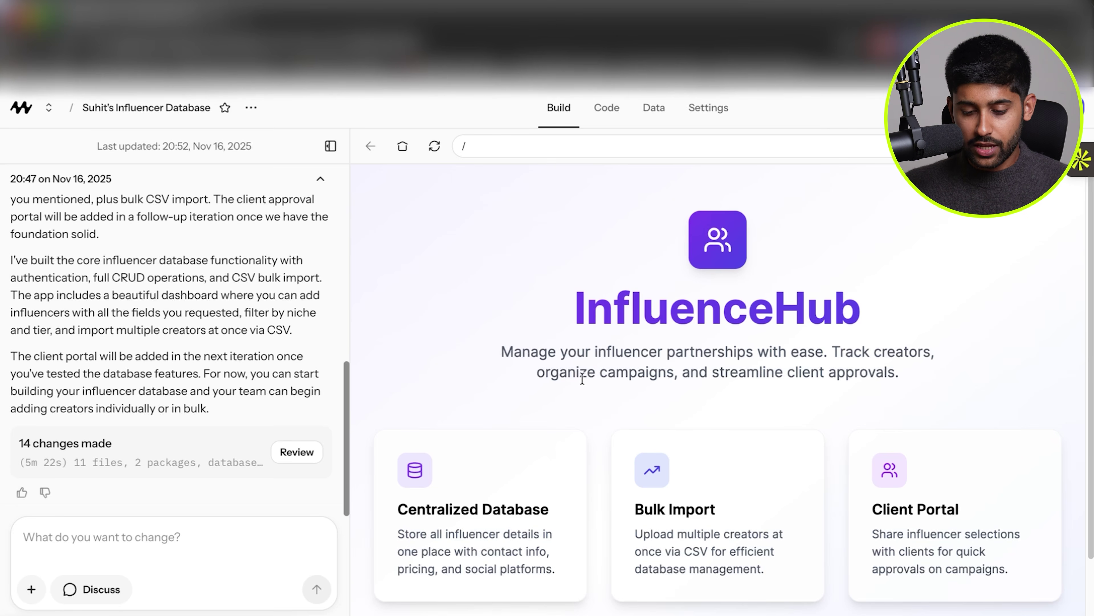
{"action": "scroll", "coordinate": [812, 368], "scroll_direction": "down", "scroll_amount": 2}
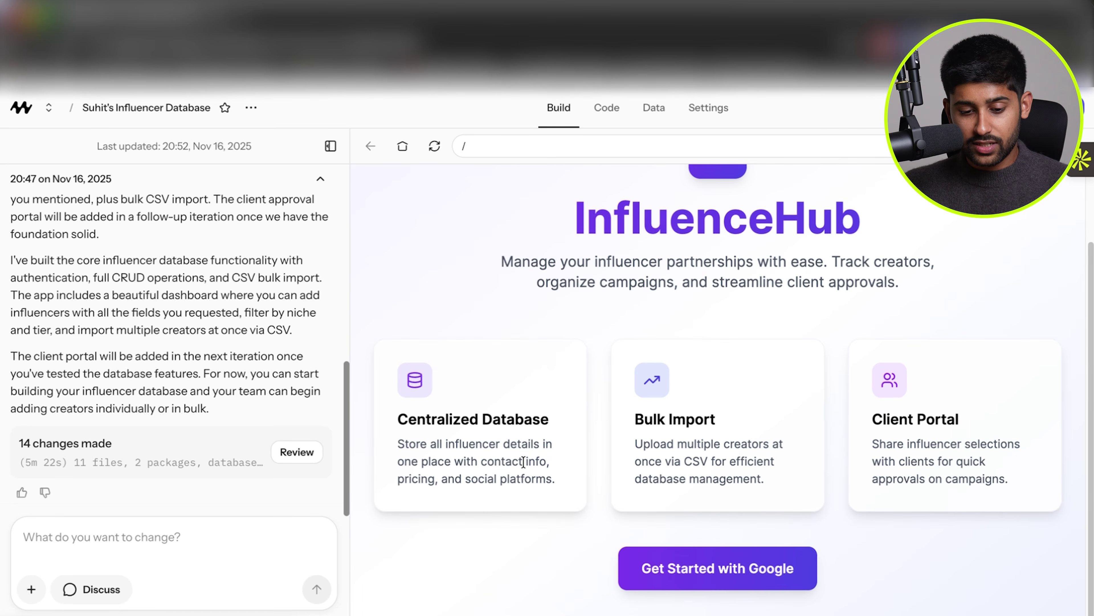
{"action": "left_click_drag", "start_coordinate": [387, 436], "coordinate": [629, 549]}
{"action": "left_click", "coordinate": [688, 483]}
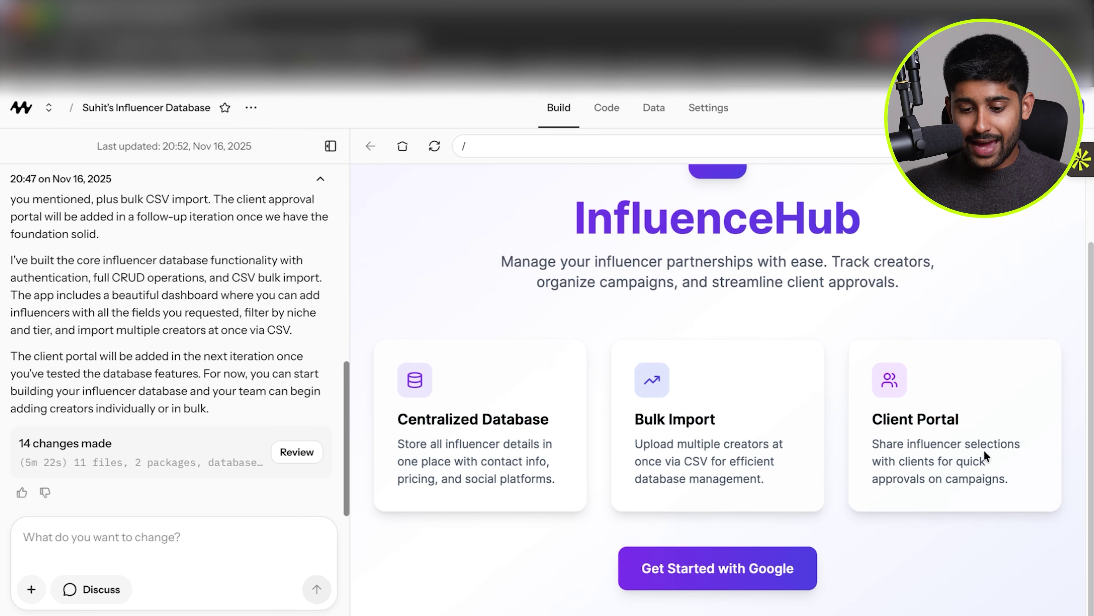
{"action": "left_click_drag", "start_coordinate": [861, 420], "coordinate": [1036, 535]}
{"action": "left_click", "coordinate": [1036, 534]}
{"action": "scroll", "coordinate": [1036, 534], "scroll_direction": "up", "scroll_amount": 2}
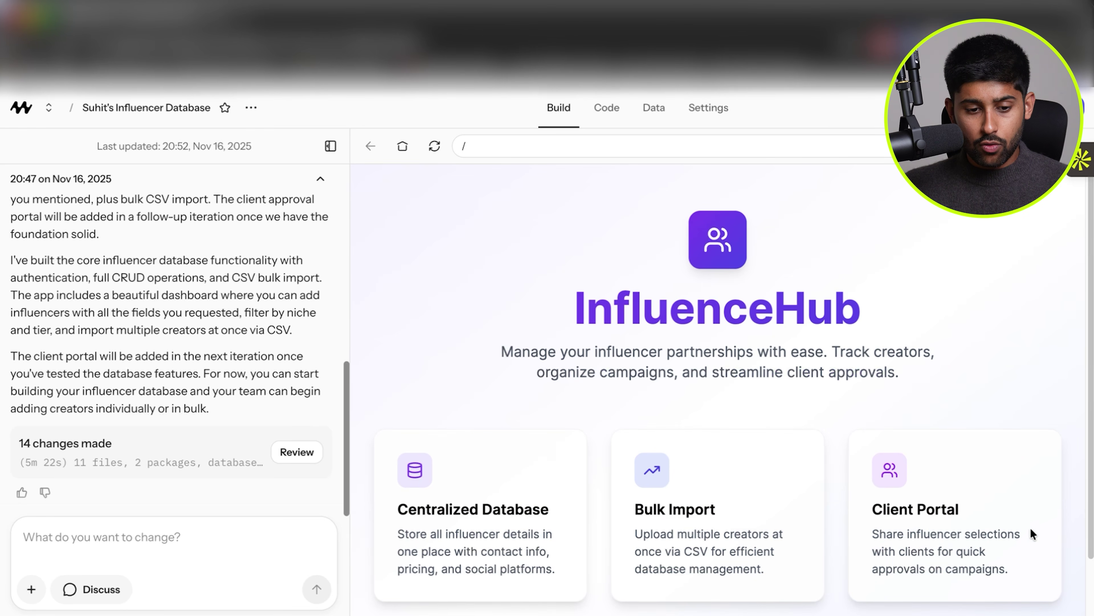
{"action": "left_click", "coordinate": [331, 146]}
{"action": "scroll", "coordinate": [508, 347], "scroll_direction": "down", "scroll_amount": 2}
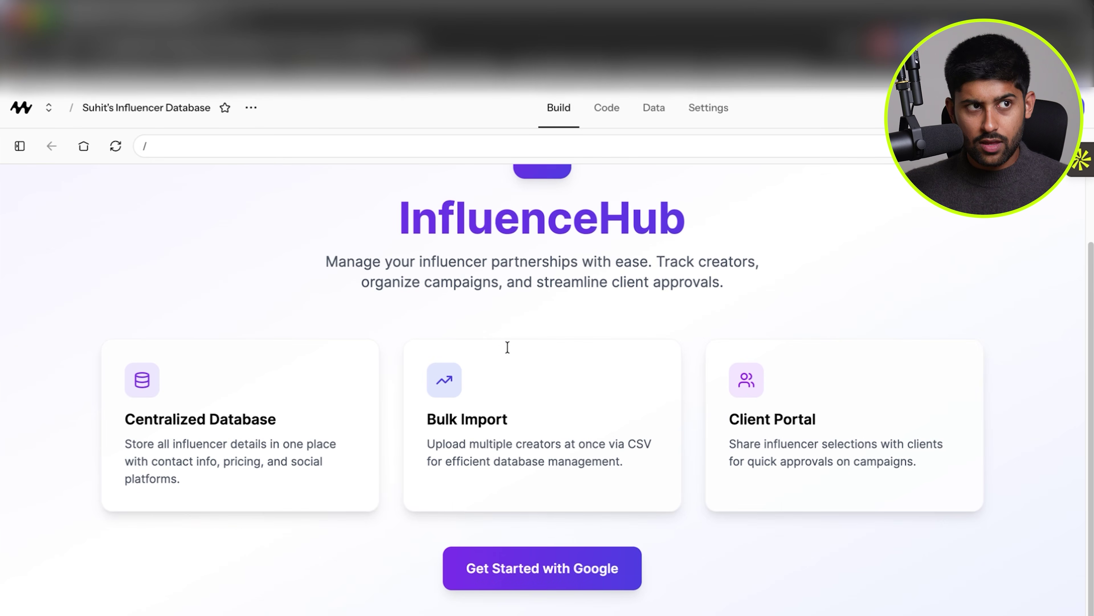
{"action": "left_click", "coordinate": [22, 147]}
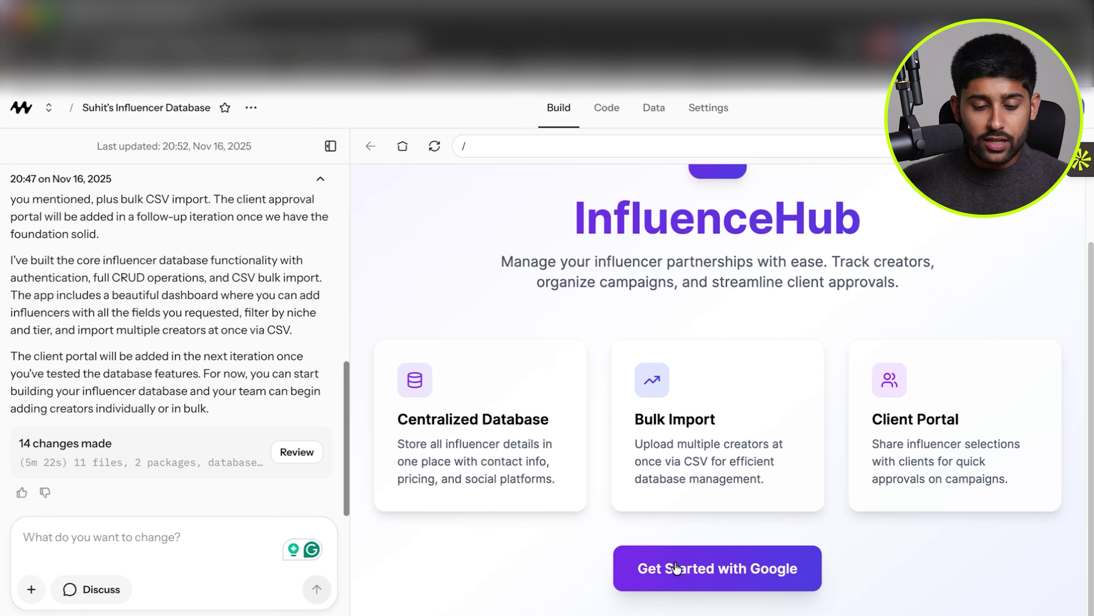
Sign in to InfluenceHub with a Google account and check the signed-in address in the header.
{"action": "left_click", "coordinate": [676, 568]}
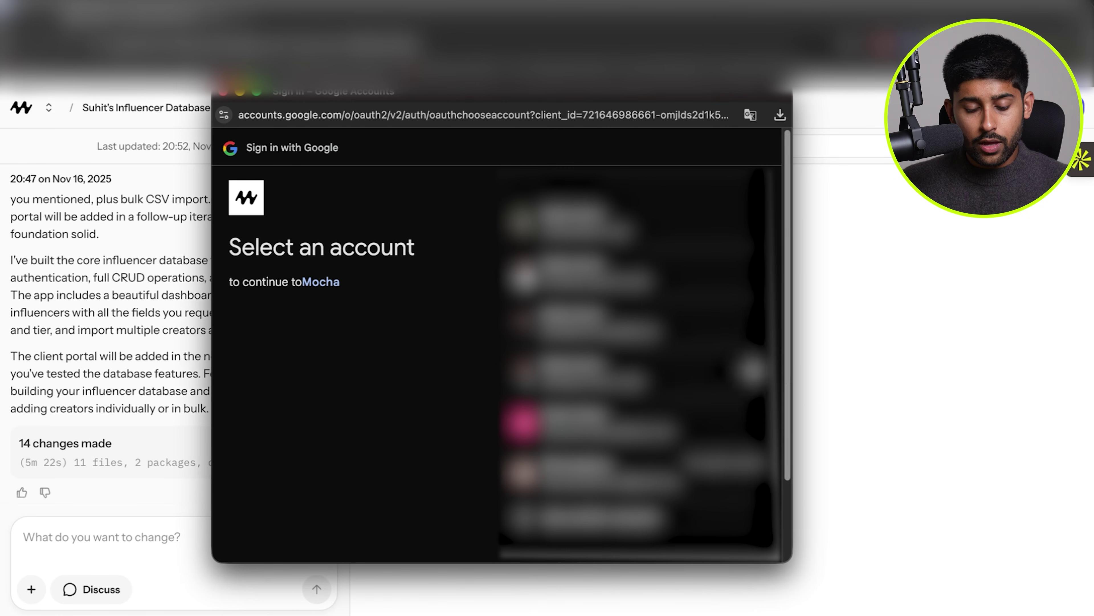
{"action": "left_click", "coordinate": [643, 322]}
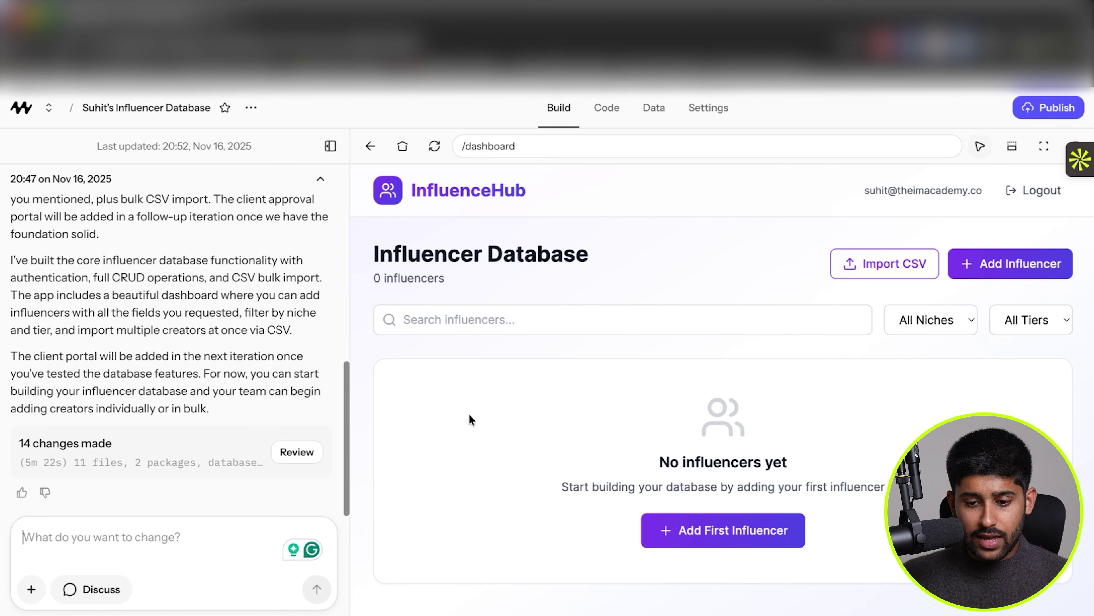
{"action": "left_click_drag", "start_coordinate": [864, 190], "coordinate": [979, 188]}
{"action": "left_click", "coordinate": [813, 231]}
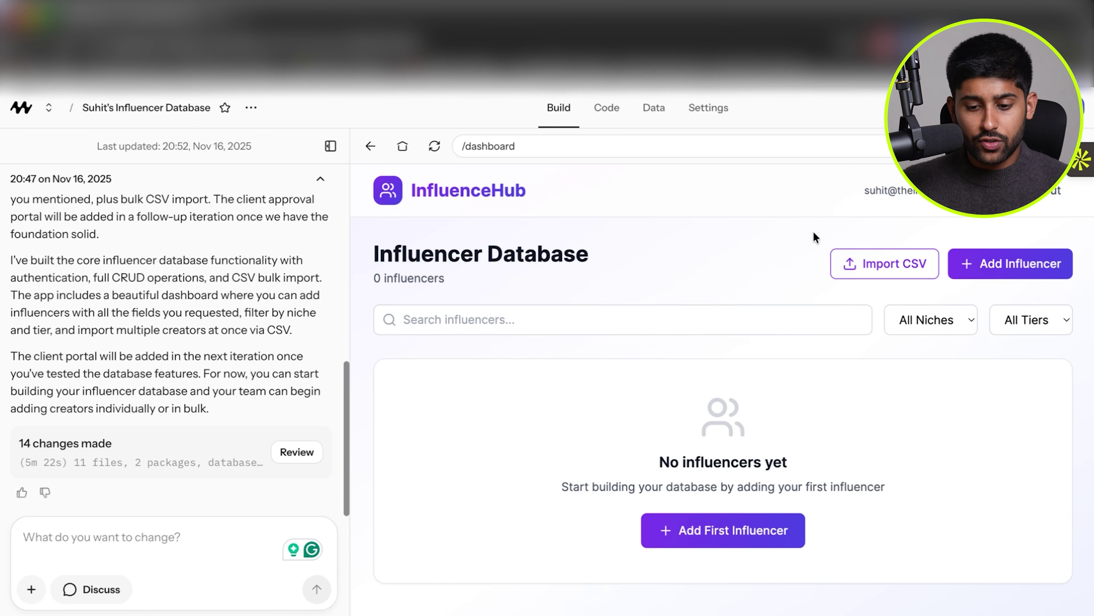
Highlight the empty Influencer Database message on the dashboard.
{"action": "left_click_drag", "start_coordinate": [562, 486], "coordinate": [653, 482]}
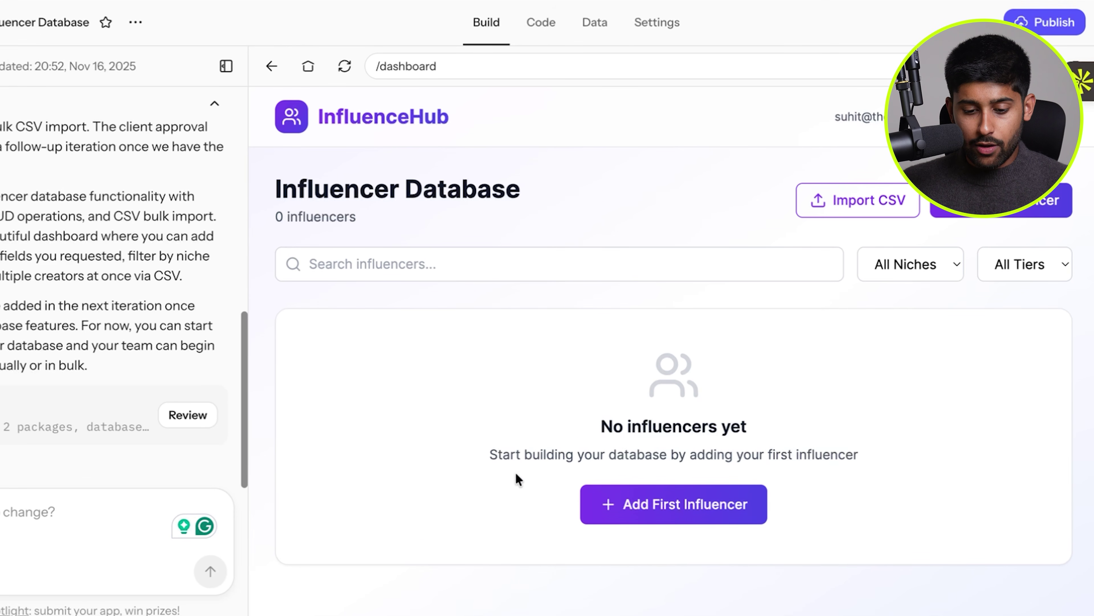
{"action": "left_click_drag", "start_coordinate": [594, 446], "coordinate": [804, 450]}
{"action": "left_click", "coordinate": [804, 450]}
Open the Add Influencer form and look over its fields and tier list.
{"action": "left_click", "coordinate": [701, 512]}
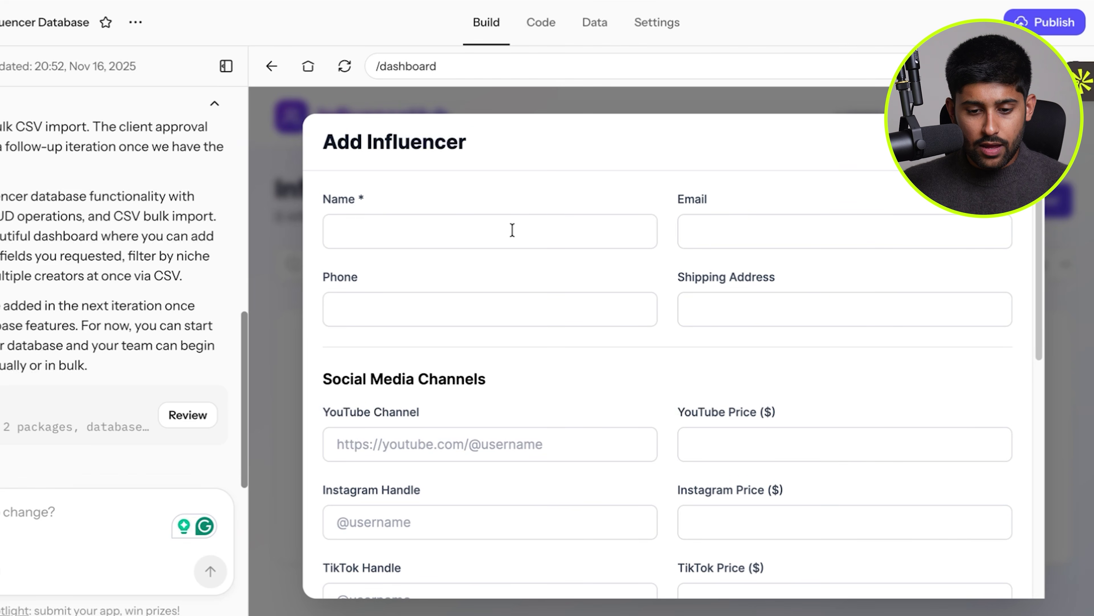
{"action": "scroll", "coordinate": [492, 208], "scroll_direction": "down", "scroll_amount": 4}
{"action": "scroll", "coordinate": [789, 283], "scroll_direction": "down", "scroll_amount": 4}
{"action": "scroll", "coordinate": [870, 292], "scroll_direction": "down", "scroll_amount": 3}
{"action": "left_click", "coordinate": [547, 360]}
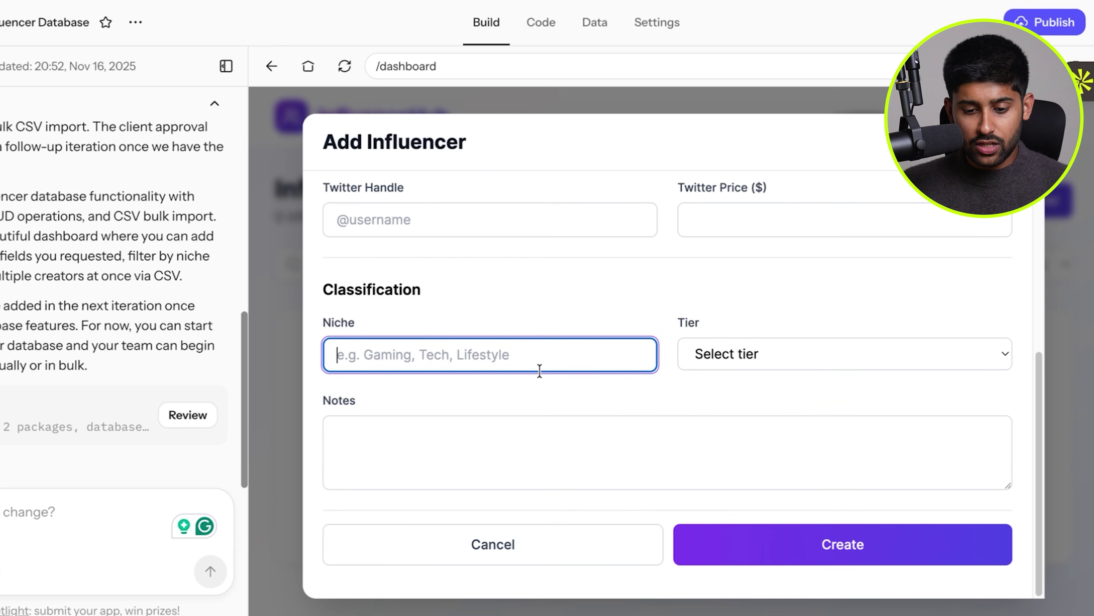
{"action": "left_click", "coordinate": [781, 353]}
{"action": "key", "text": "Escape"}
{"action": "scroll", "coordinate": [516, 284], "scroll_direction": "up", "scroll_amount": 10}
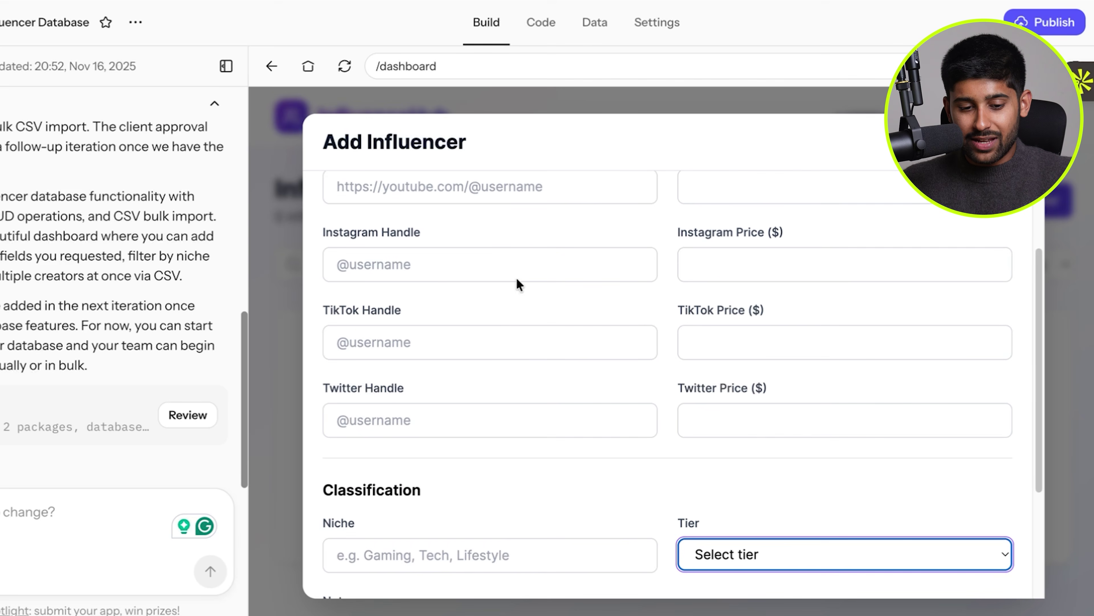
Enter the influencer's full name and e-mail address.
{"action": "left_click", "coordinate": [502, 233]}
{"action": "type", "text": "Suhit Amin"}
{"action": "left_click", "coordinate": [769, 218]}
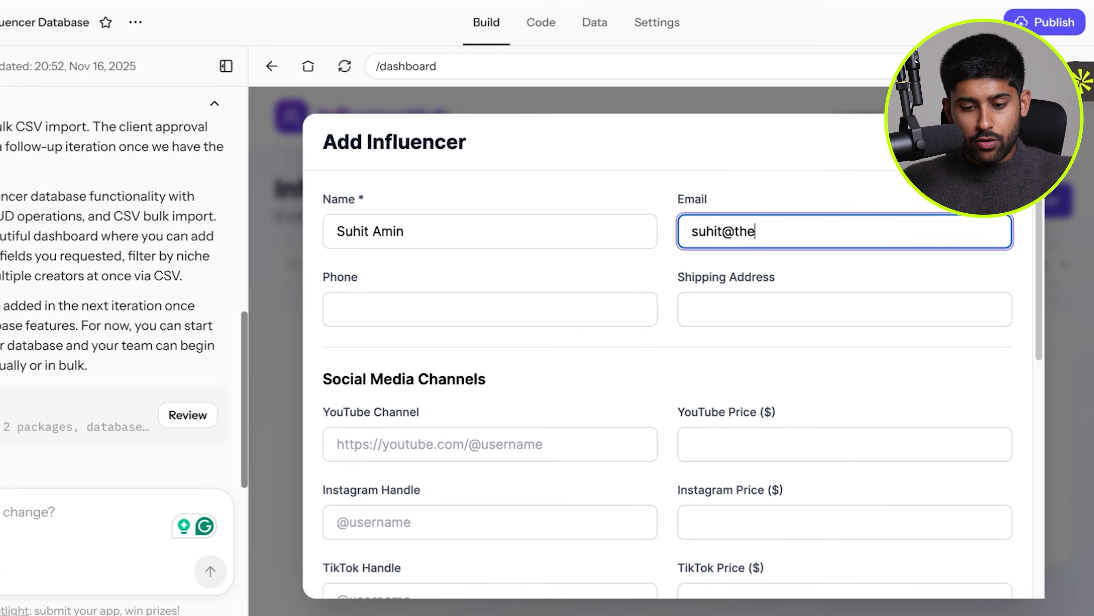
Enter the influencer's YouTube channel link and a $500000000 YouTube price.
{"action": "scroll", "coordinate": [635, 242], "scroll_direction": "down", "scroll_amount": 5}
{"action": "left_click", "coordinate": [541, 234]}
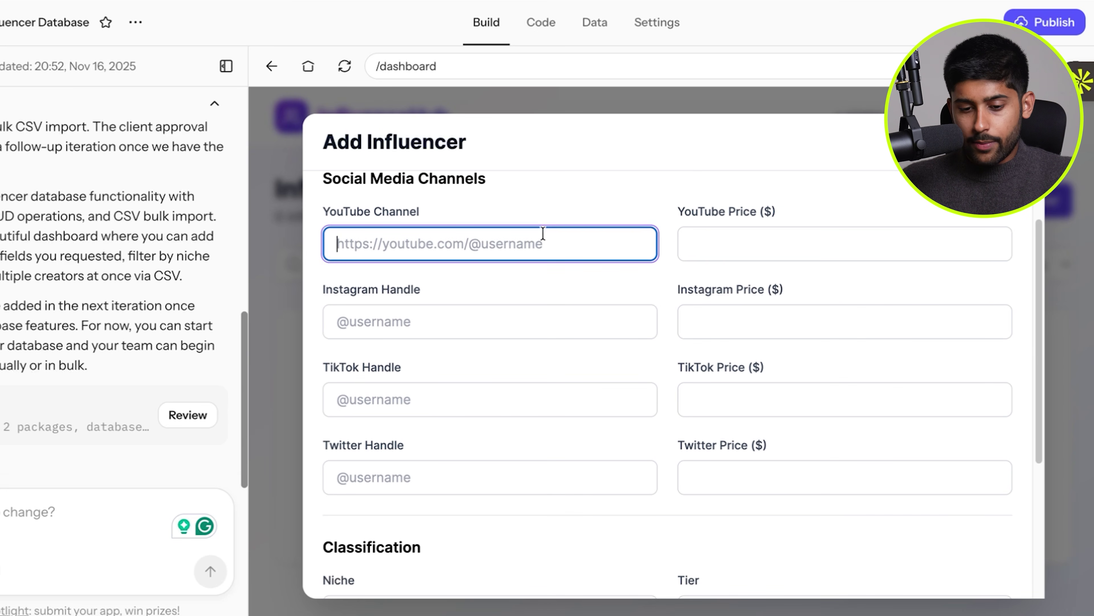
{"action": "scroll", "coordinate": [464, 447], "scroll_direction": "down", "scroll_amount": 3}
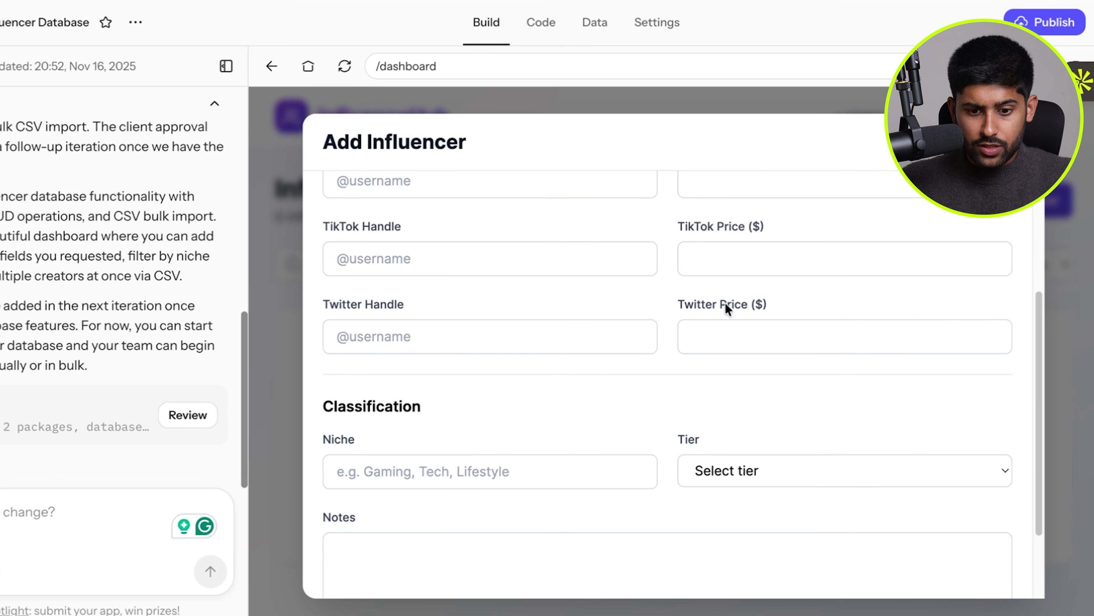
{"action": "scroll", "coordinate": [724, 310], "scroll_direction": "up", "scroll_amount": 2}
{"action": "scroll", "coordinate": [708, 379], "scroll_direction": "up", "scroll_amount": 3}
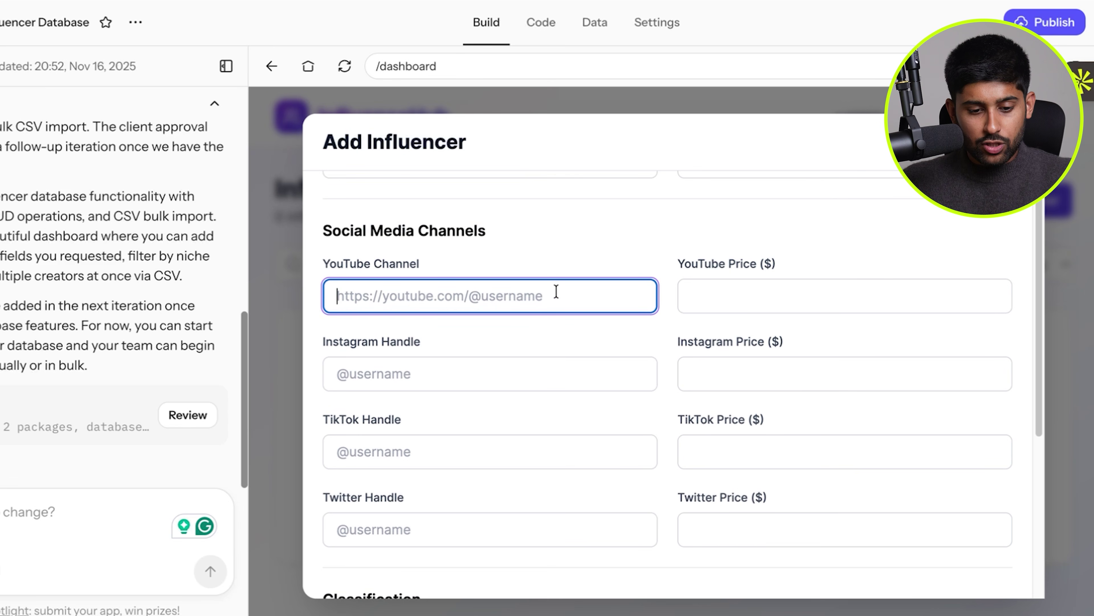
{"action": "type", "text": "youtube.com/@suhitamin"}
{"action": "left_click", "coordinate": [780, 289]}
{"action": "type", "text": "50000000"}
{"action": "left_click", "coordinate": [713, 236]}
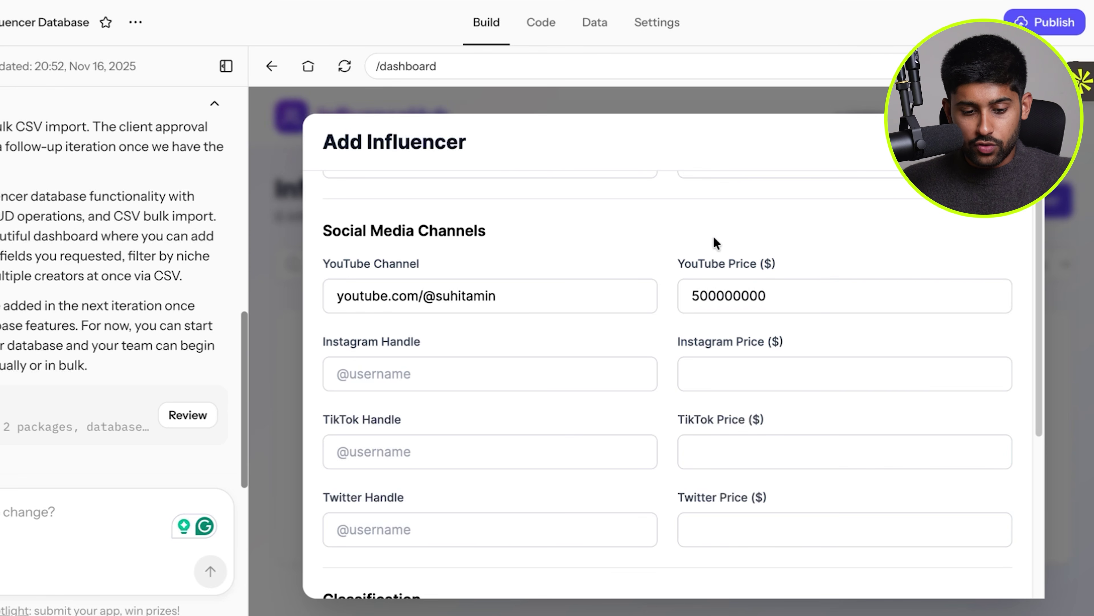
Set the tier to Micro (10K-100K) and add a note about partnering with brands like Mocha.
{"action": "scroll", "coordinate": [714, 235], "scroll_direction": "down", "scroll_amount": 6}
{"action": "left_click", "coordinate": [751, 366]}
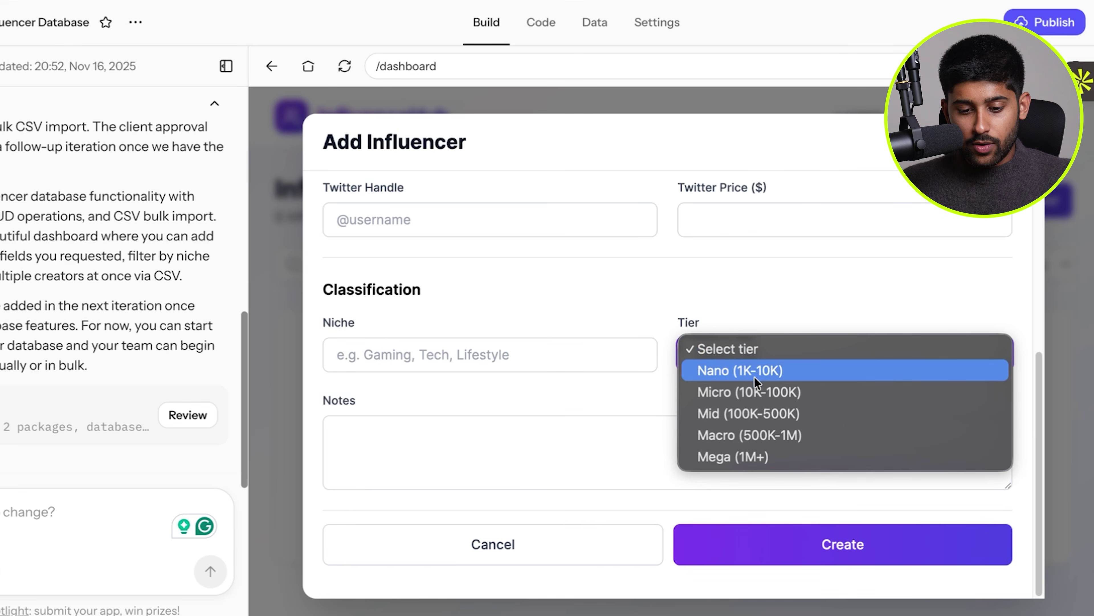
{"action": "left_click", "coordinate": [761, 391]}
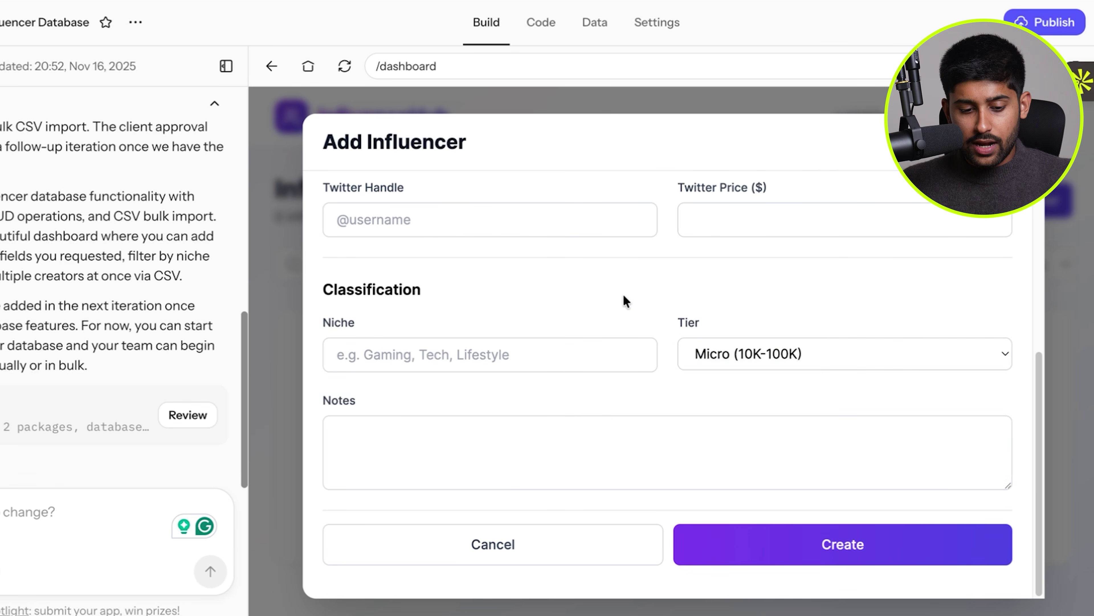
{"action": "left_click", "coordinate": [570, 473]}
{"action": "type", "text": "Suhit"}
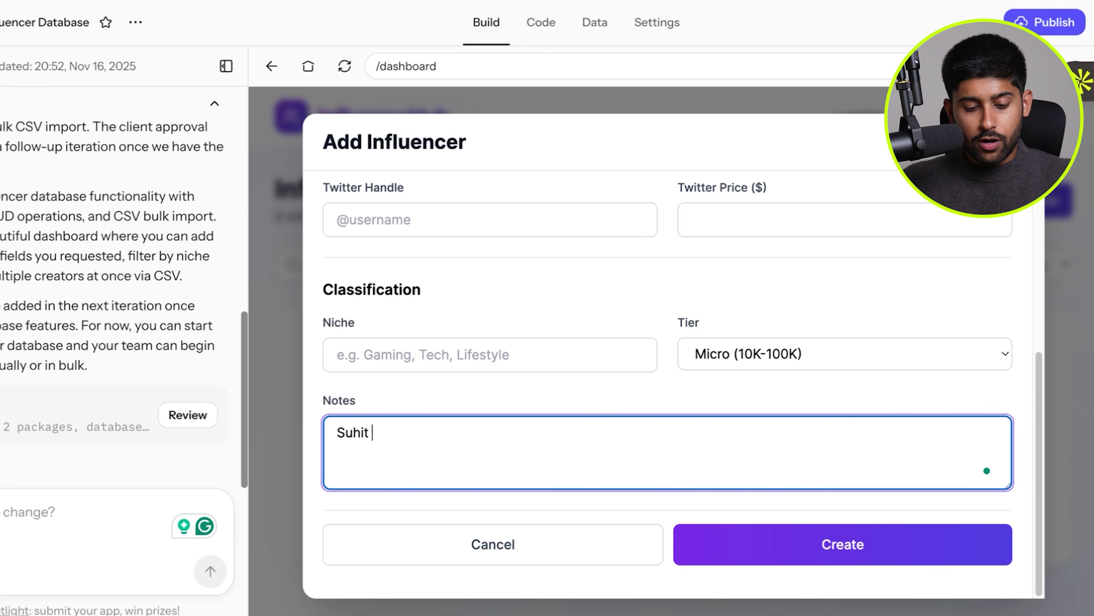
{"action": "type", "text": " only partners with th"}
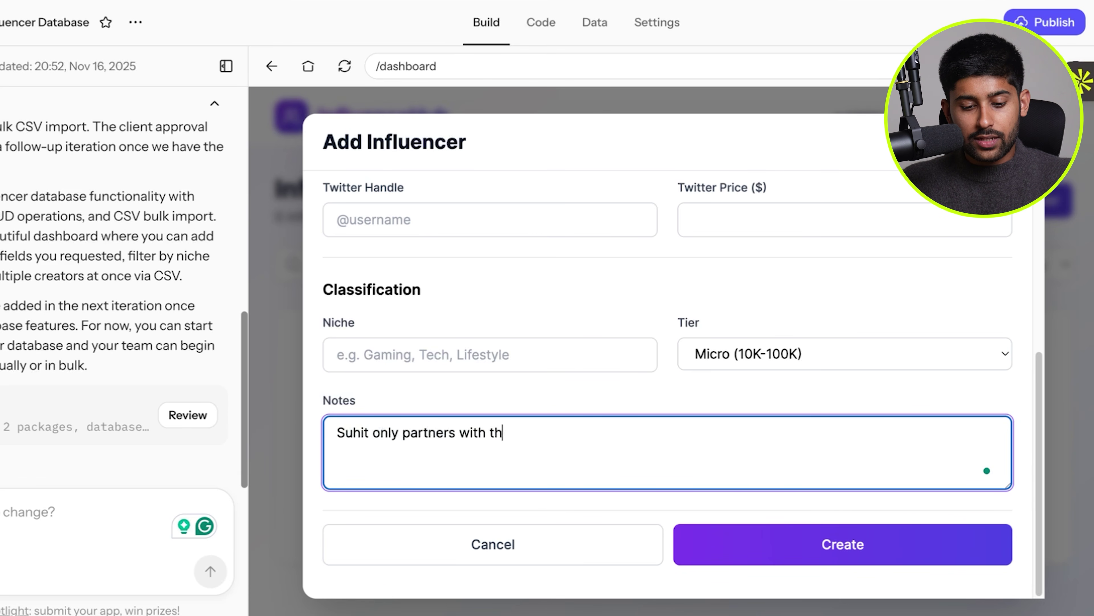
{"action": "type", "text": "e best brands like Mocha"}
{"action": "left_click", "coordinate": [772, 546]}
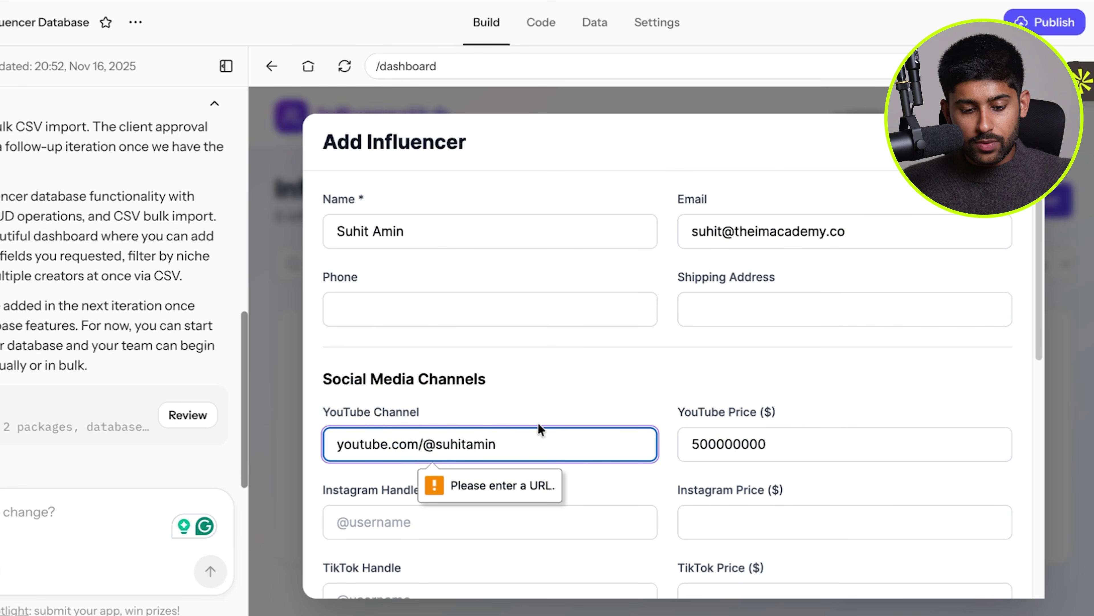
{"action": "left_click", "coordinate": [324, 444]}
{"action": "type", "text": "https"}
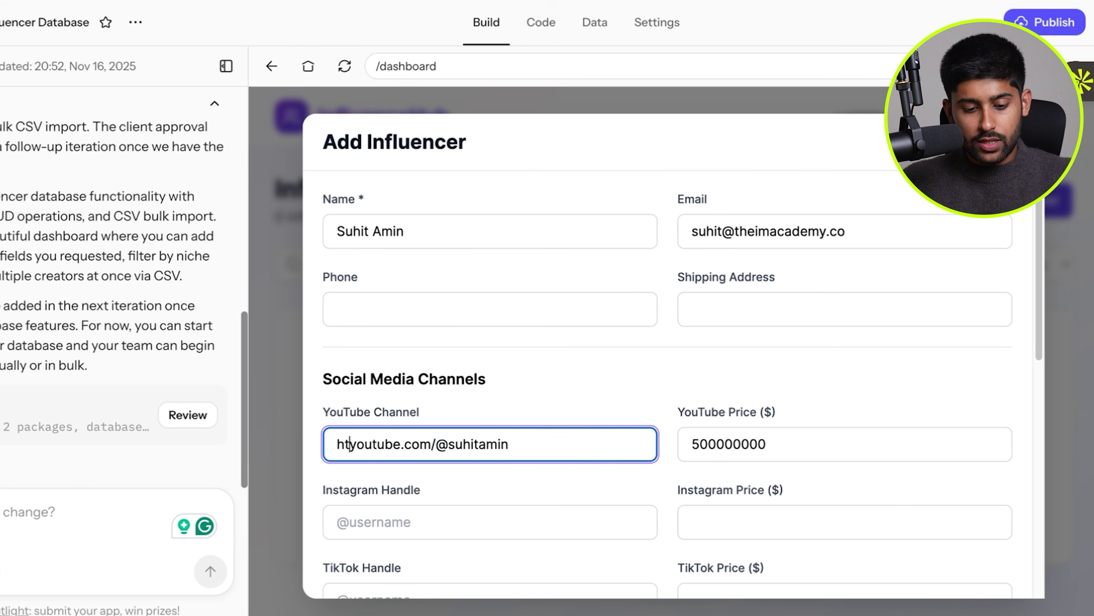
{"action": "type", "text": "://"}
{"action": "scroll", "coordinate": [776, 537], "scroll_direction": "down", "scroll_amount": 10}
{"action": "left_click", "coordinate": [776, 537]}
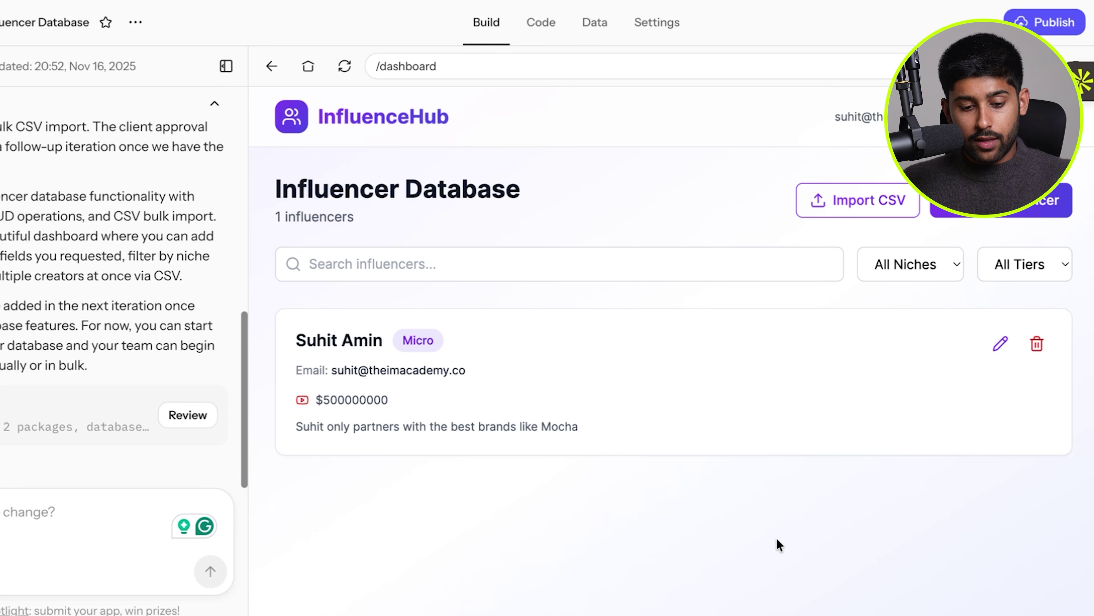
{"action": "left_click_drag", "start_coordinate": [298, 343], "coordinate": [598, 428]}
{"action": "left_click", "coordinate": [599, 428]}
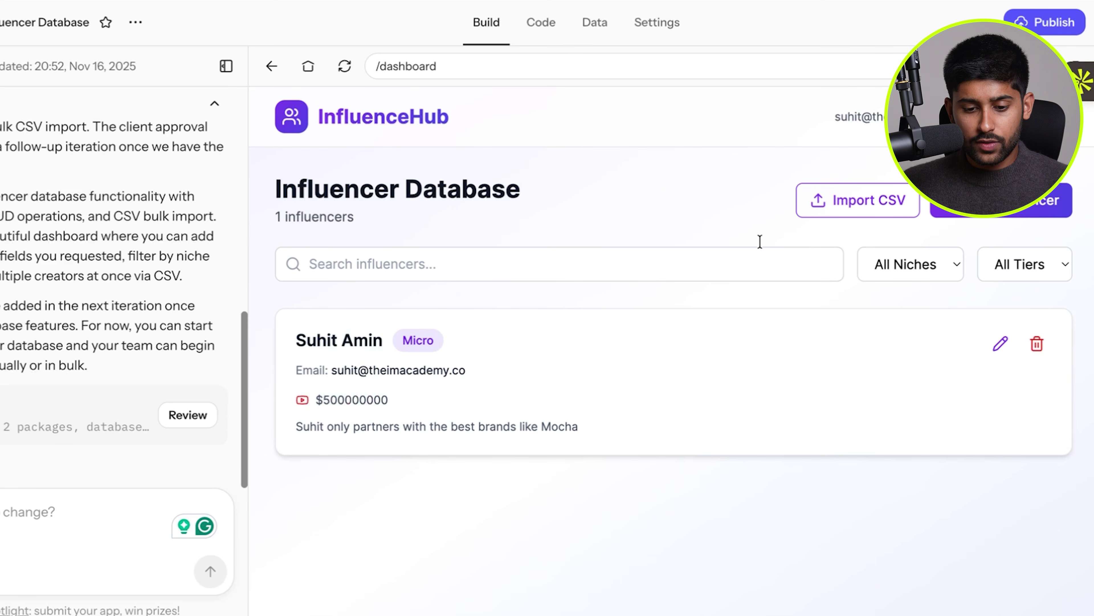
{"action": "left_click", "coordinate": [845, 193]}
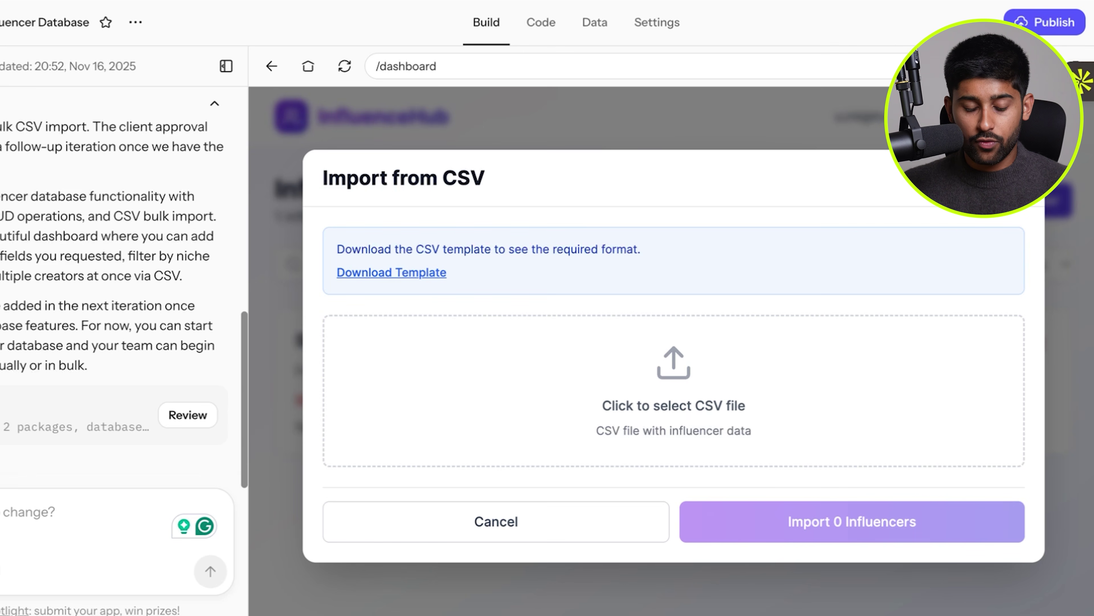
{"action": "key", "text": "Escape"}
{"action": "left_click_drag", "start_coordinate": [300, 332], "coordinate": [606, 426]}
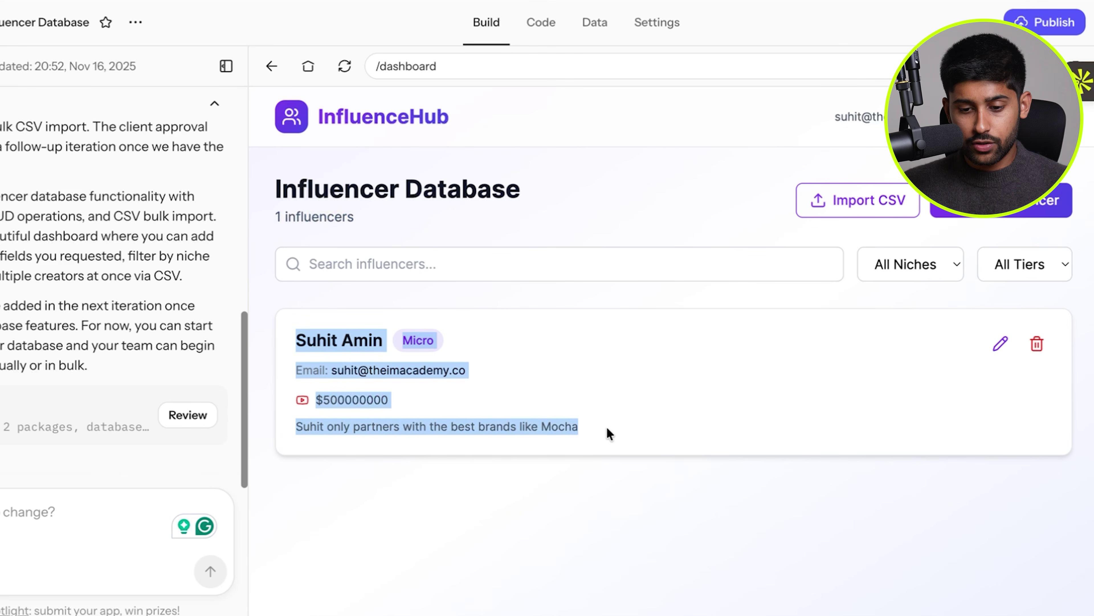
{"action": "left_click", "coordinate": [606, 426]}
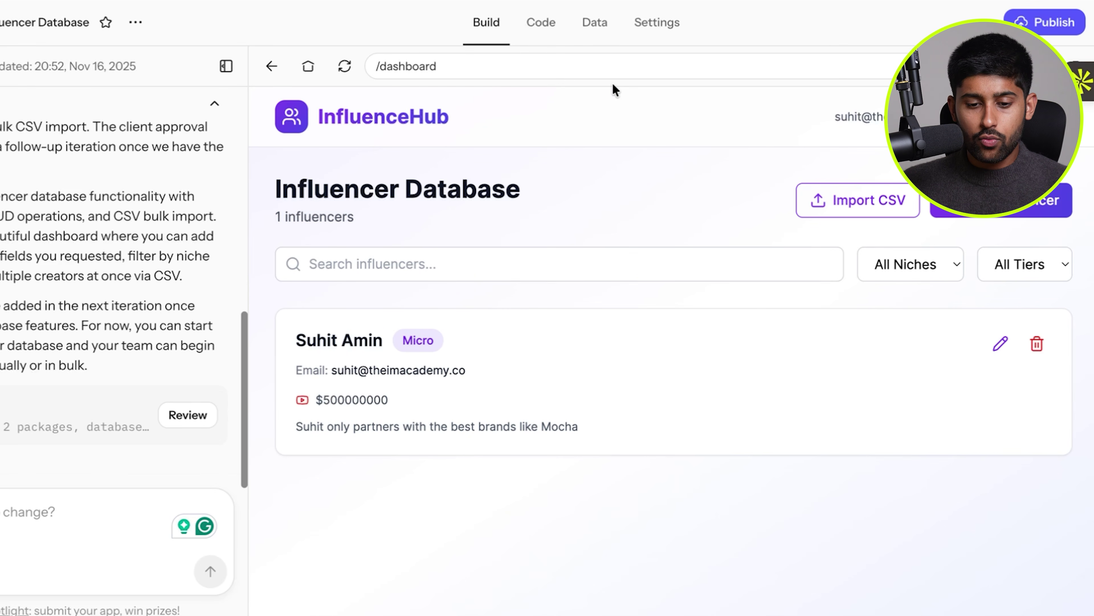
Inspect the influencers table in Data across all its columns, then return to the preview.
{"action": "left_click", "coordinate": [593, 31]}
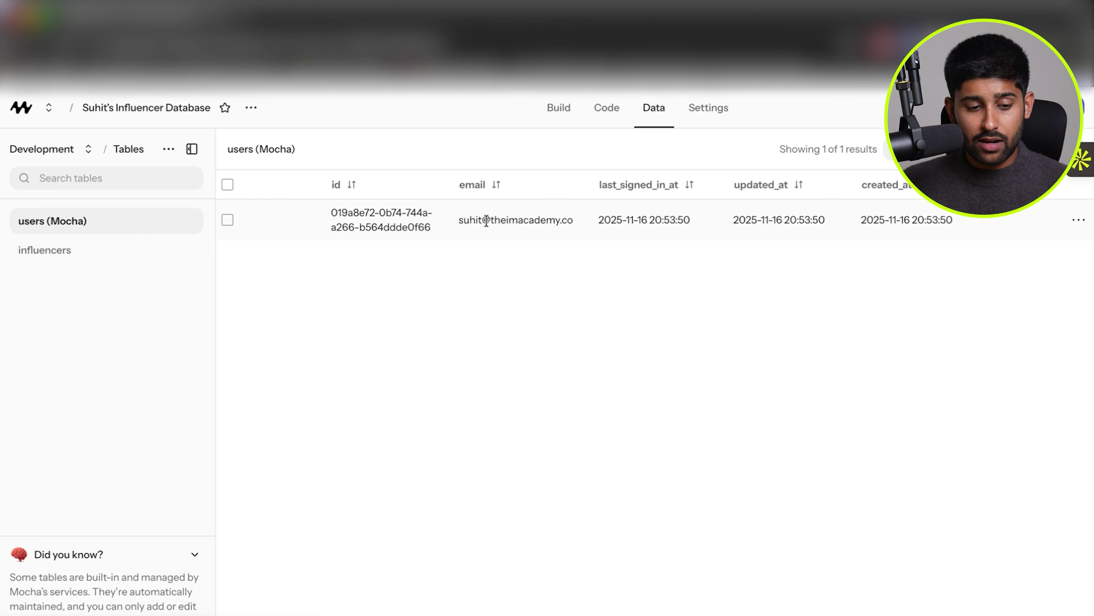
{"action": "left_click", "coordinate": [67, 254]}
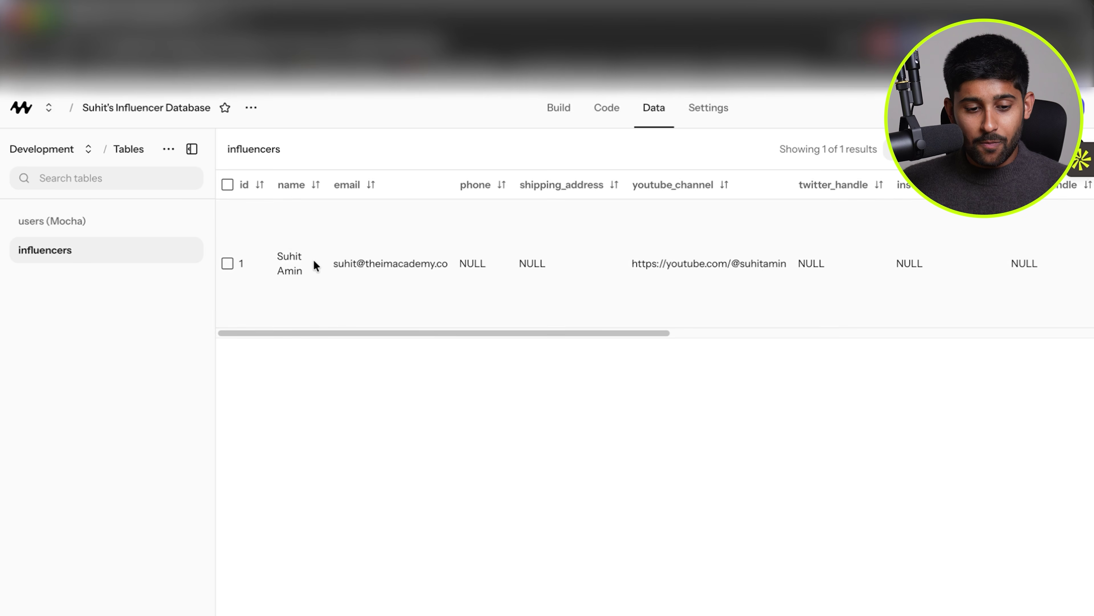
{"action": "left_click_drag", "start_coordinate": [301, 332], "coordinate": [762, 344]}
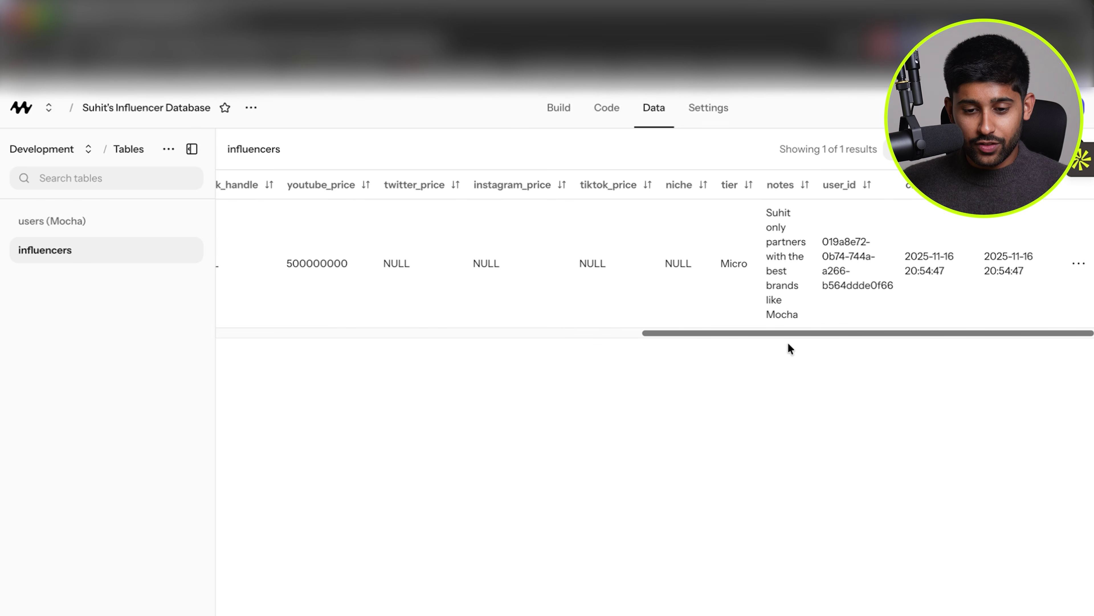
{"action": "left_click_drag", "start_coordinate": [886, 333], "coordinate": [295, 330]}
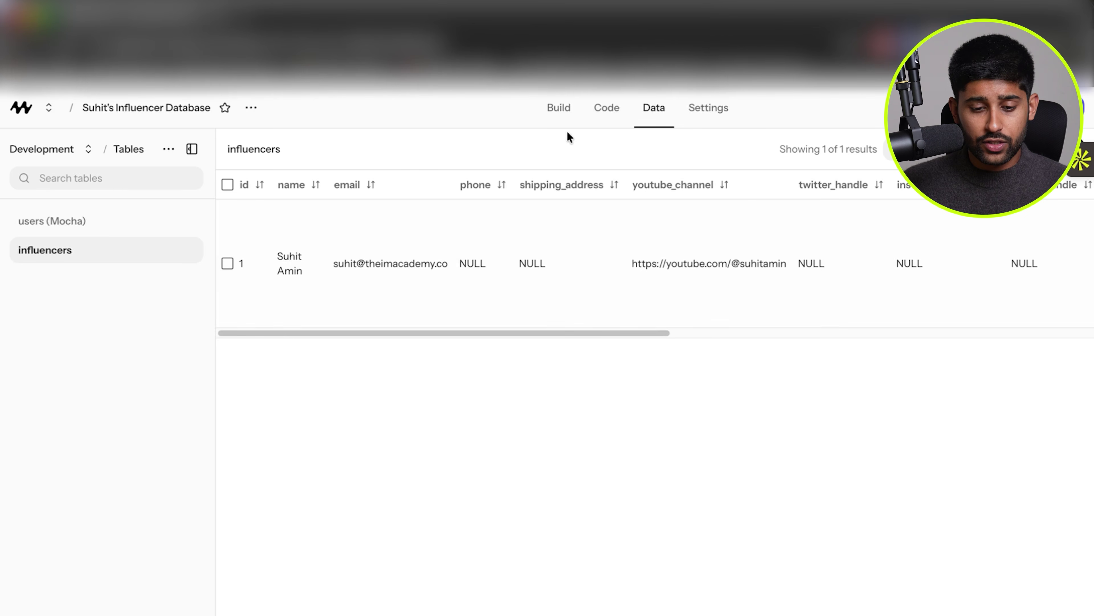
{"action": "left_click", "coordinate": [561, 111]}
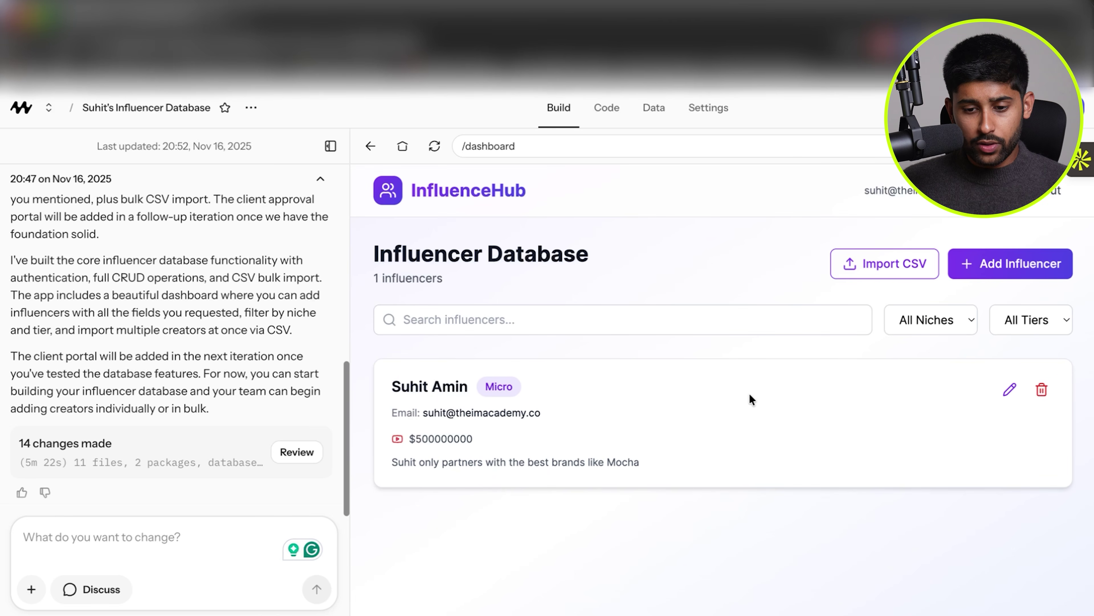
Try the dashboard's niche filter and apply the Micro tier filter.
{"action": "left_click", "coordinate": [944, 328]}
{"action": "left_click", "coordinate": [705, 340]}
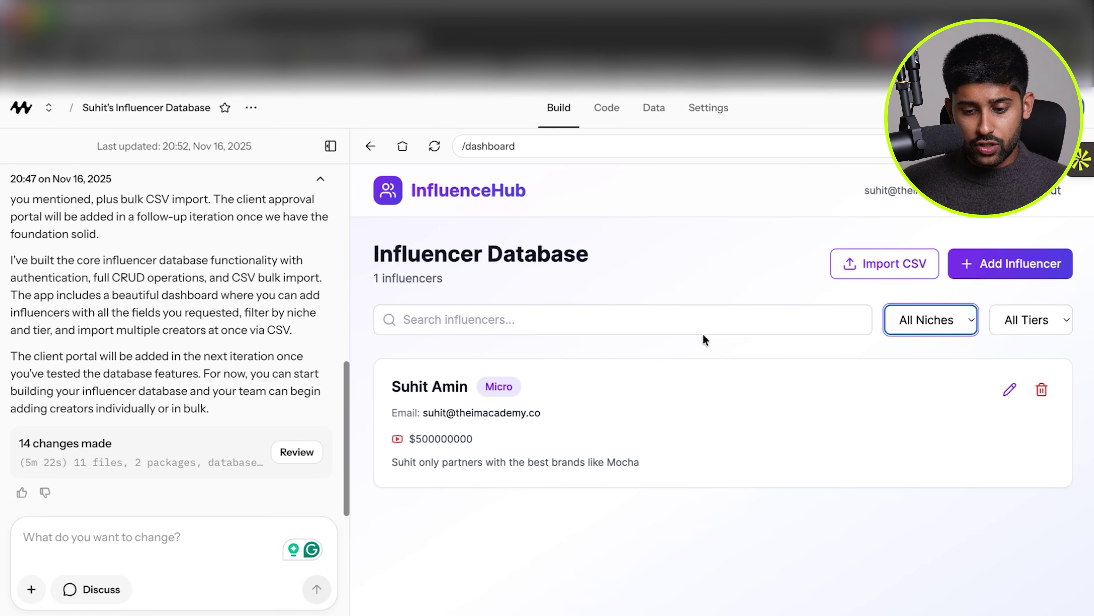
{"action": "key", "text": "Tab"}
{"action": "key", "text": "space"}
{"action": "key", "text": "Down"}
{"action": "key", "text": "Return"}
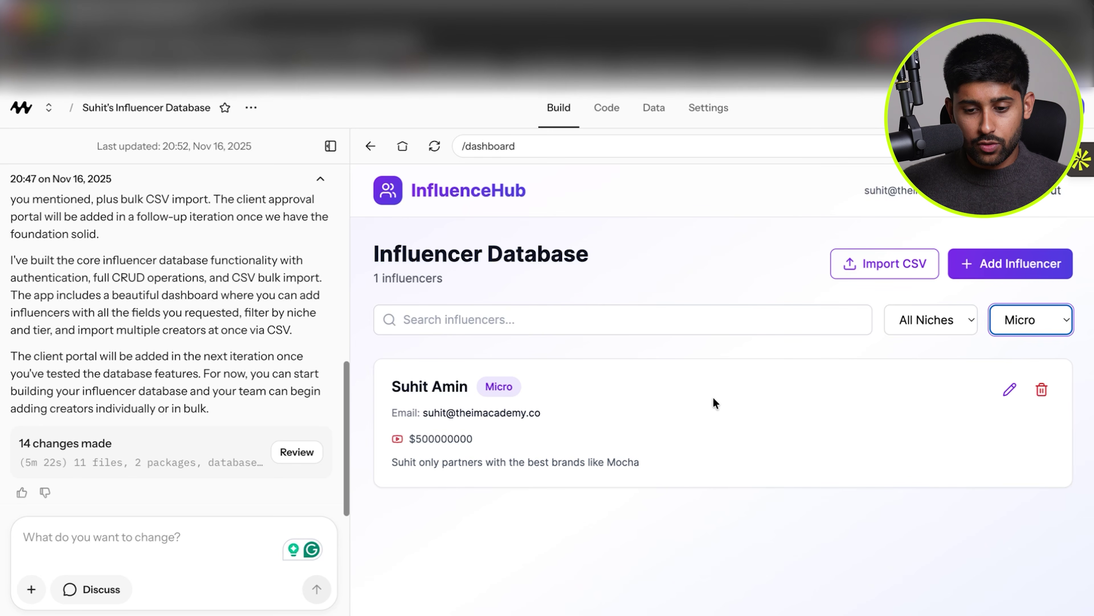
Start a new influencer and enter their name and e-mail address.
{"action": "left_click", "coordinate": [978, 274]}
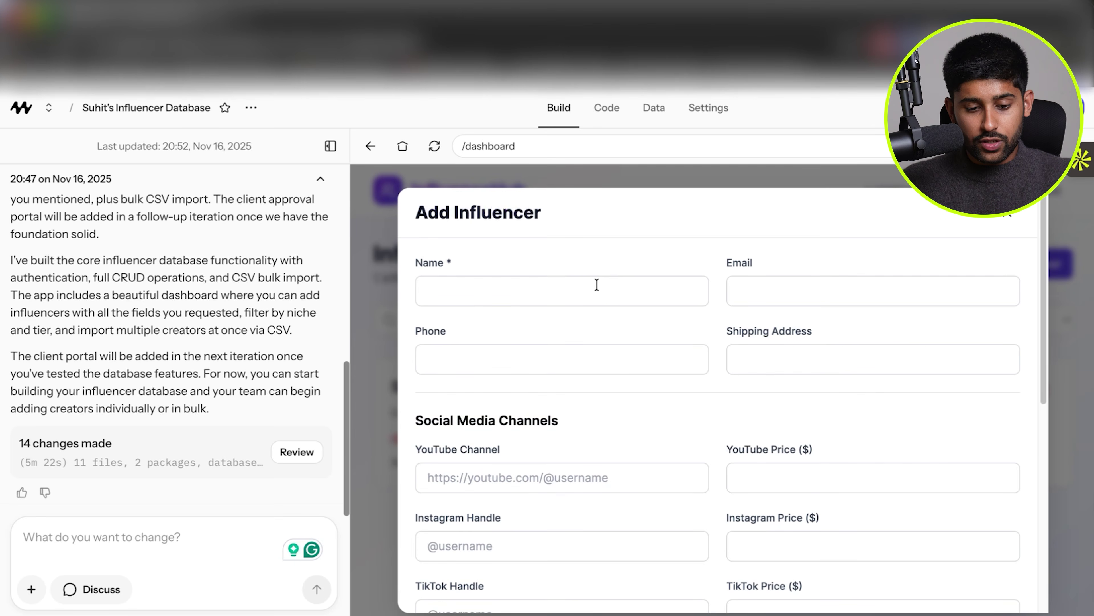
{"action": "left_click", "coordinate": [596, 285]}
{"action": "left_click", "coordinate": [574, 290]}
{"action": "type", "text": "Suhi"}
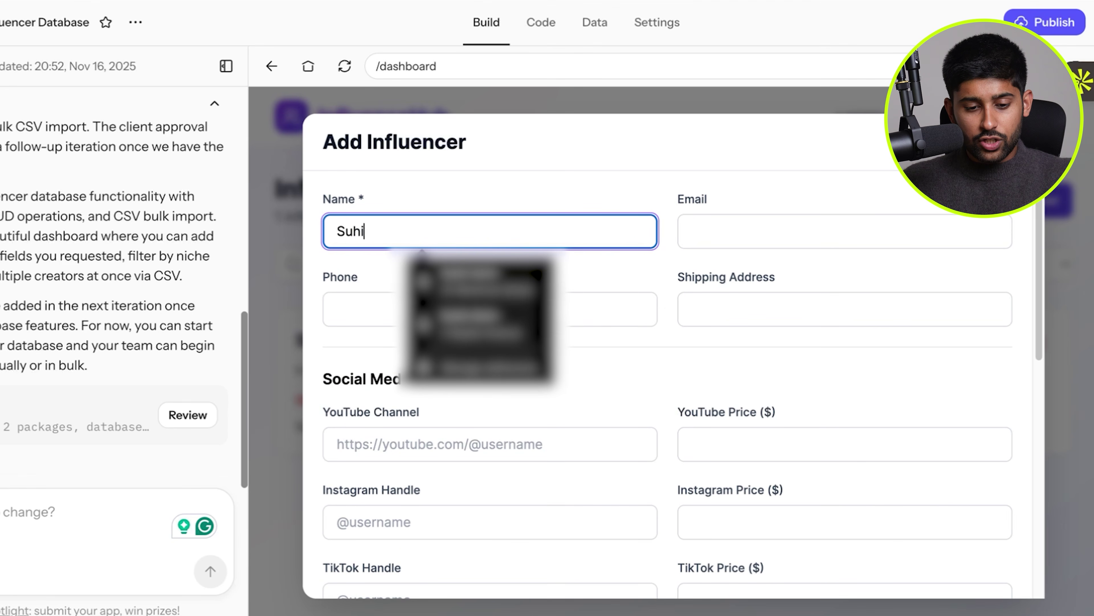
{"action": "type", "text": "t Versi"}
{"action": "type", "text": "on 2"}
{"action": "key", "text": "Tab"}
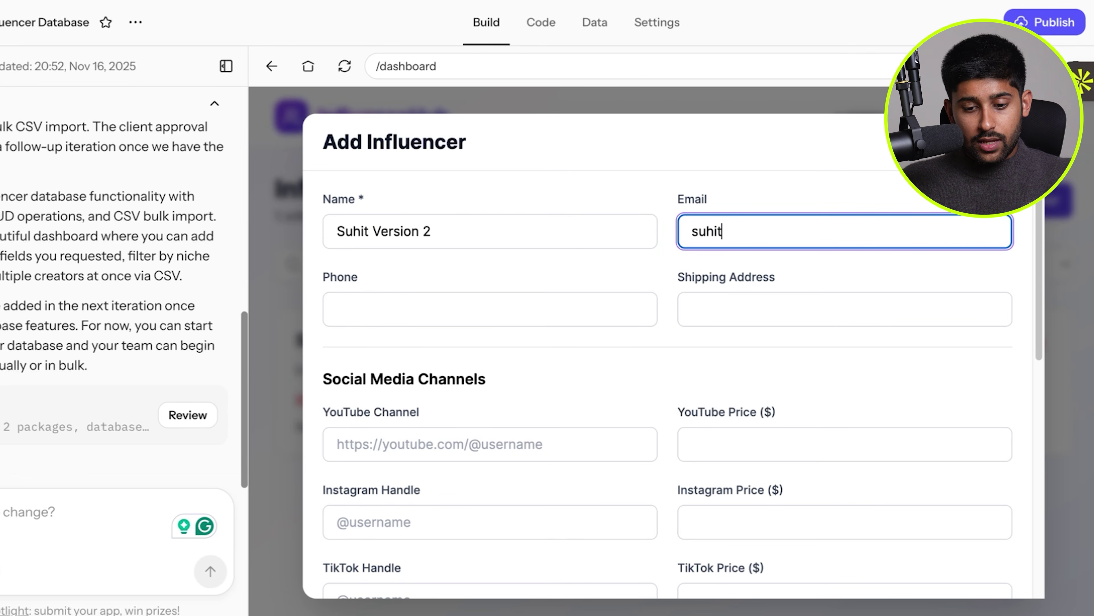
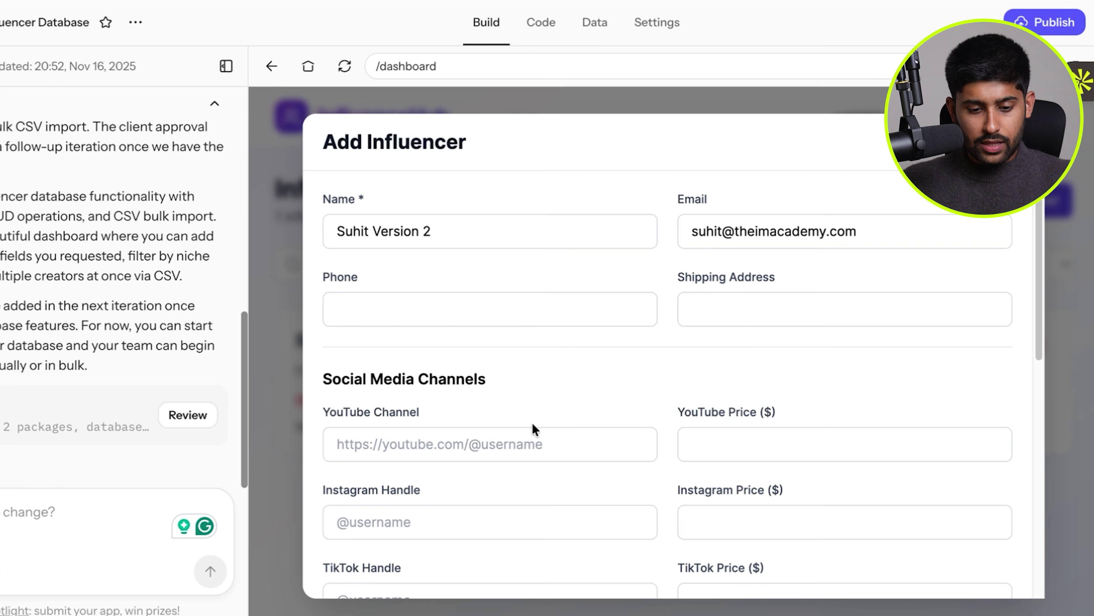
Add the YouTube channel link, a $340 YouTube price and the Nano tier.
{"action": "scroll", "coordinate": [533, 420], "scroll_direction": "down", "scroll_amount": 3}
{"action": "left_click", "coordinate": [516, 299]}
{"action": "type", "text": "https://youu"}
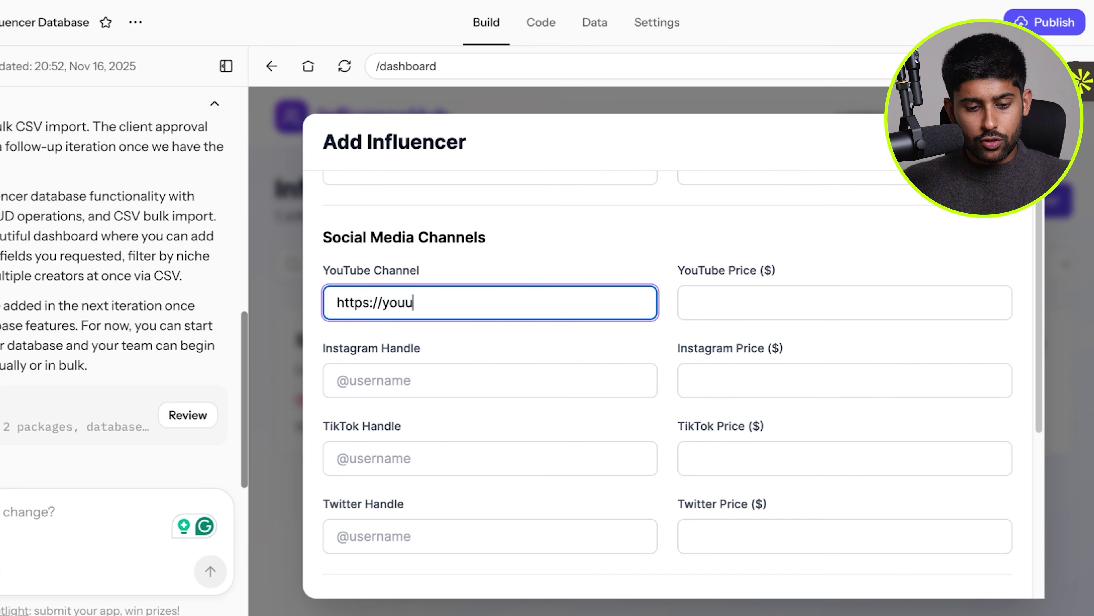
{"action": "type", "text": "ube.com/suhit1"}
{"action": "scroll", "coordinate": [526, 307], "scroll_direction": "down", "scroll_amount": 5}
{"action": "scroll", "coordinate": [740, 325], "scroll_direction": "up", "scroll_amount": 7}
{"action": "left_click", "coordinate": [760, 361]}
{"action": "type", "text": "340"}
{"action": "scroll", "coordinate": [759, 383], "scroll_direction": "down", "scroll_amount": 10}
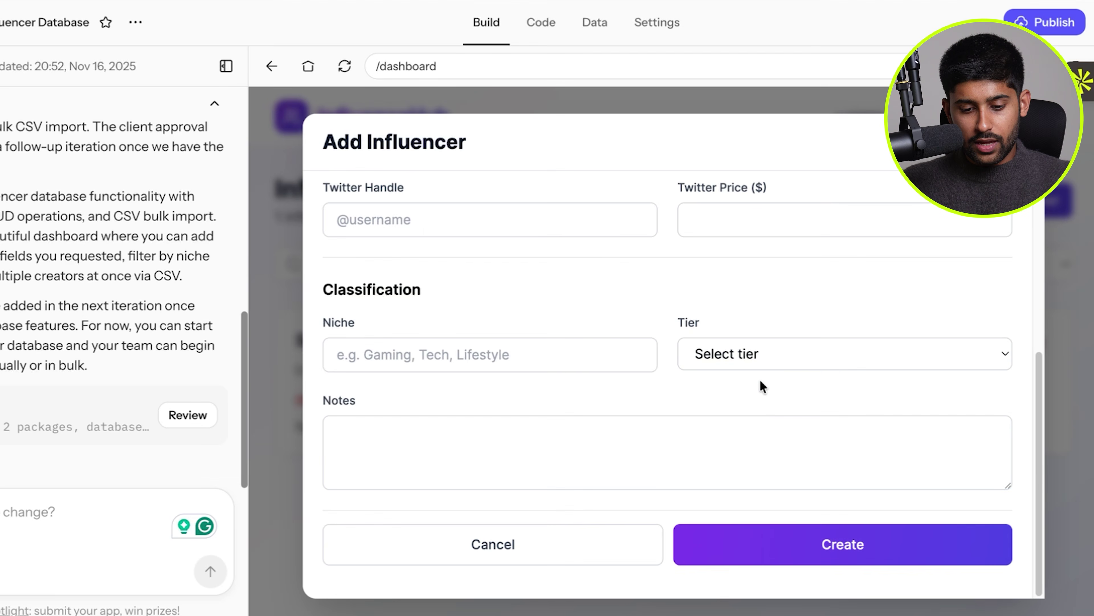
{"action": "left_click", "coordinate": [774, 360]}
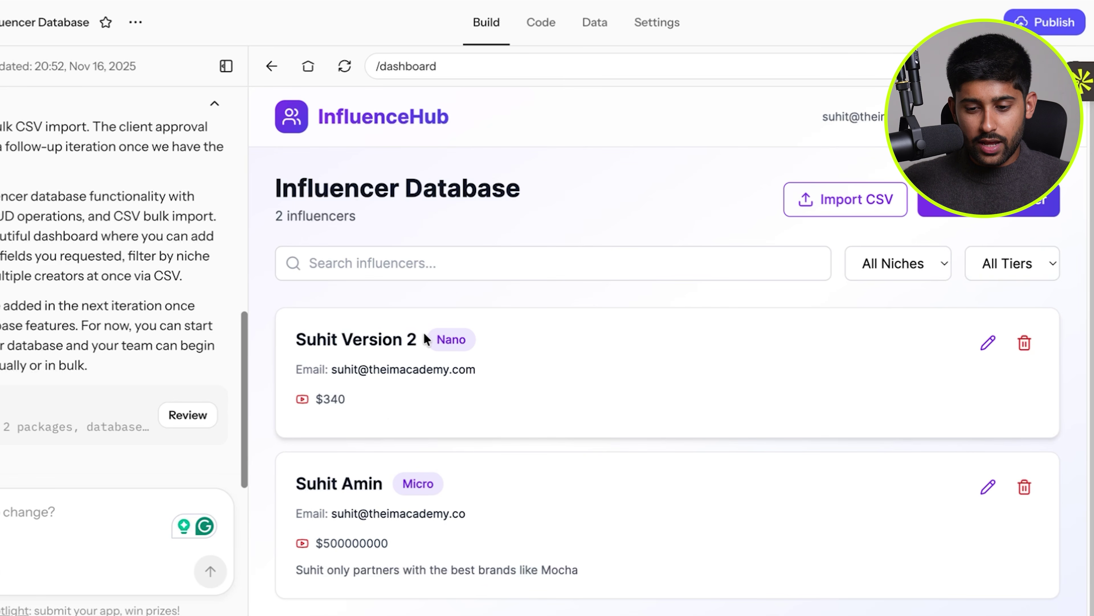
Filter the dashboard to Micro, then to Nano influencers only.
{"action": "left_click", "coordinate": [1026, 265]}
{"action": "left_click", "coordinate": [1013, 306]}
{"action": "left_click", "coordinate": [1023, 261]}
{"action": "left_click", "coordinate": [1012, 235]}
{"action": "left_click", "coordinate": [122, 390]}
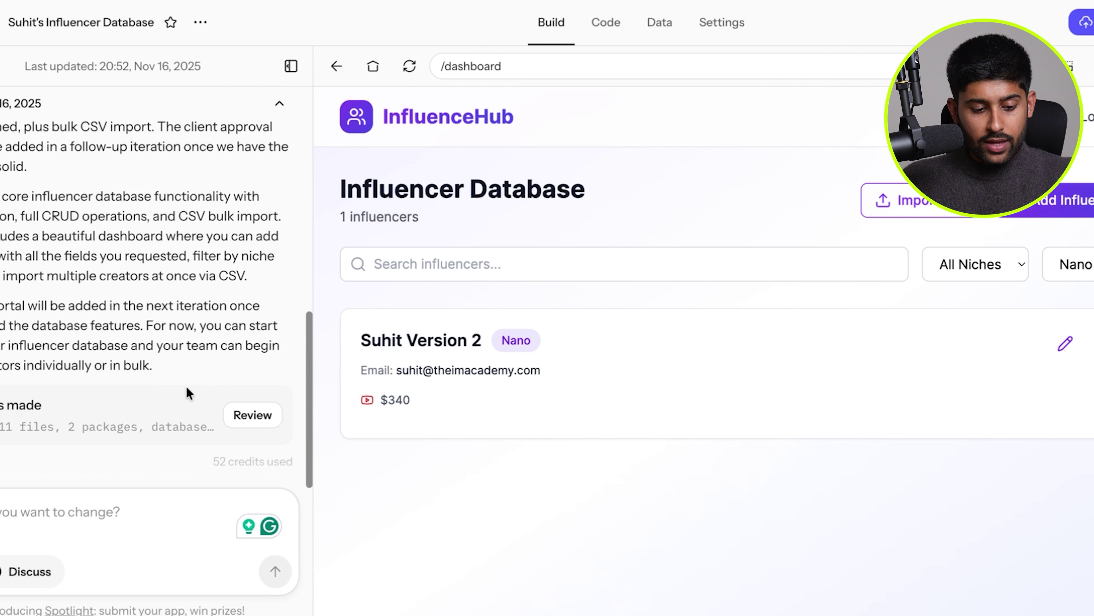
Send a thank-you message asking the AI to build the client portal.
{"action": "type", "text": "Thanks, this is great, can you plea"}
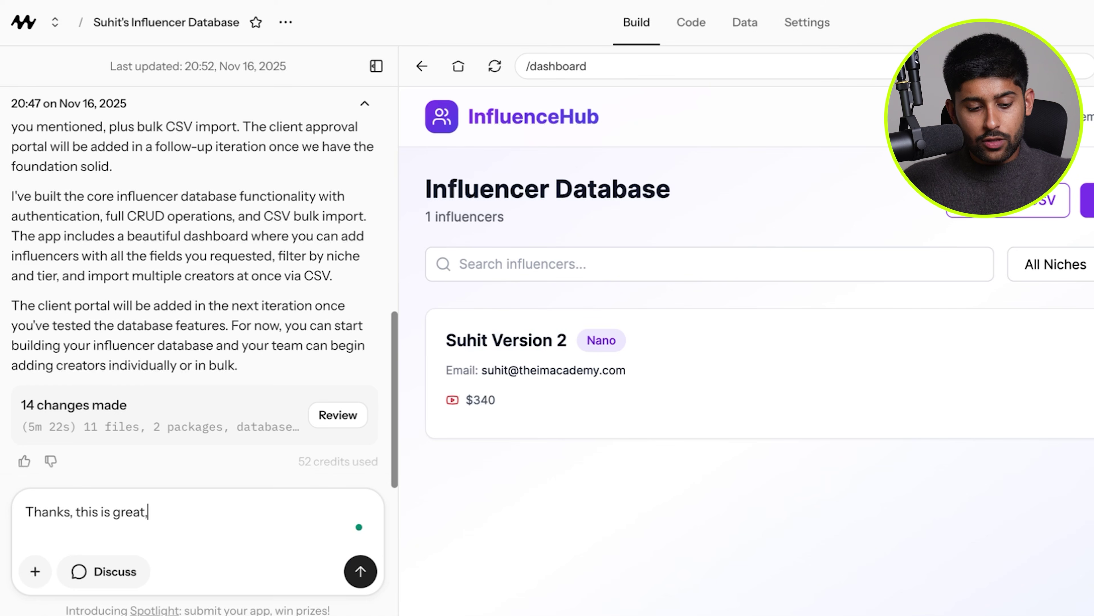
{"action": "type", "text": "for me the client portal?"}
{"action": "key", "text": "Return"}
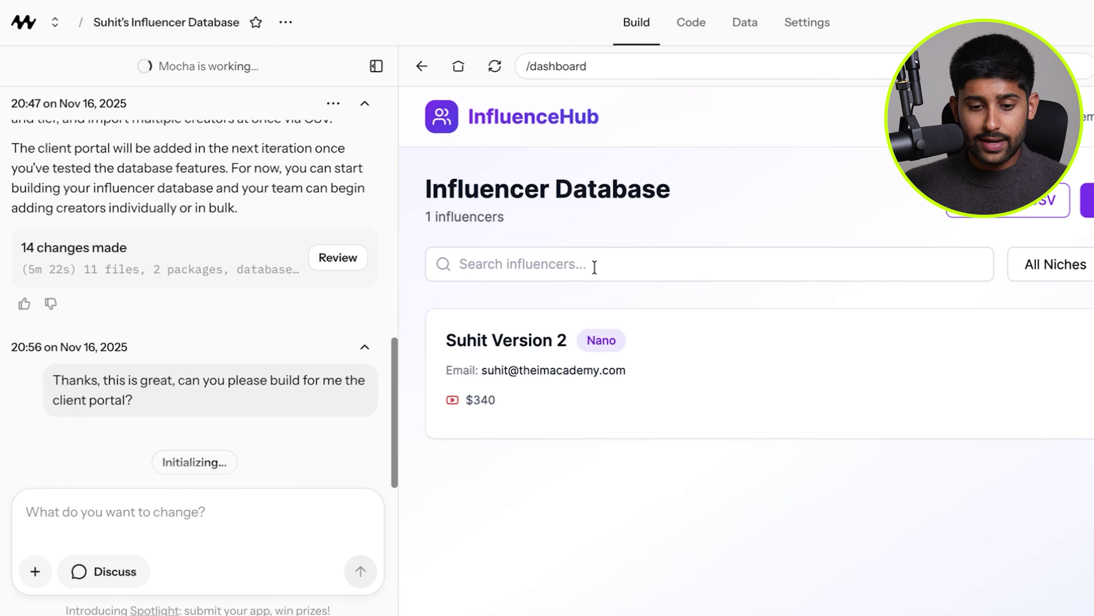
Open the publishing options and toggle visibility to public, then back to private.
{"action": "left_click", "coordinate": [692, 24]}
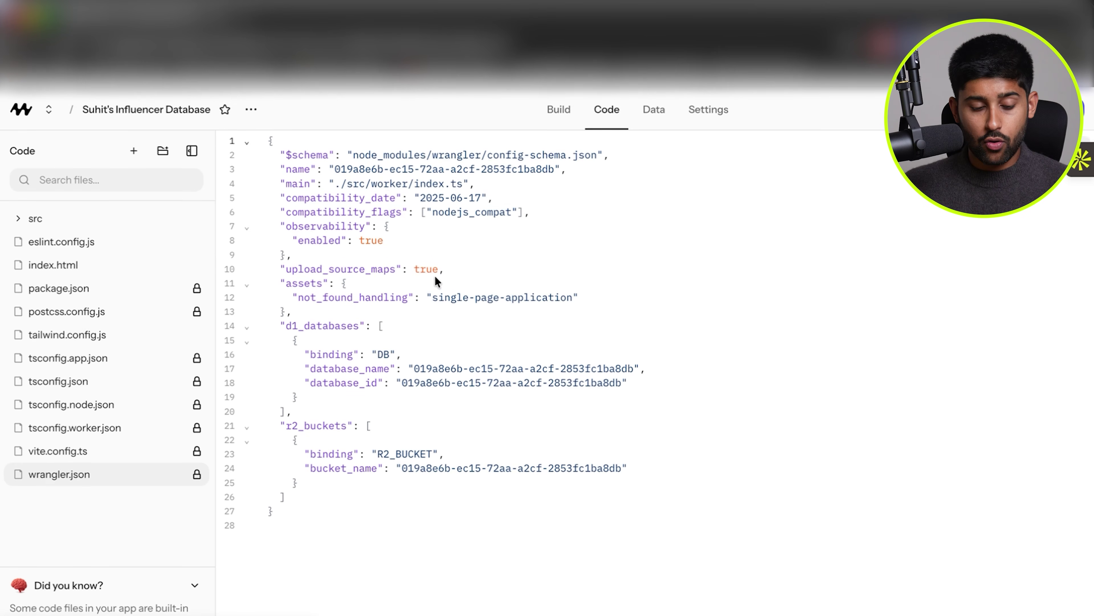
{"action": "left_click", "coordinate": [552, 115]}
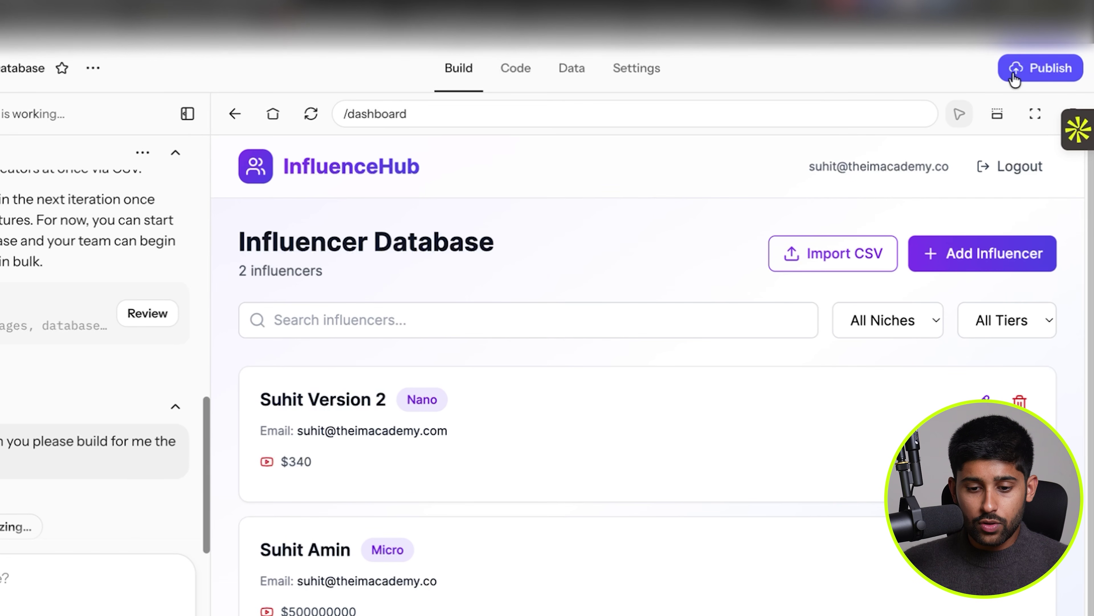
{"action": "left_click", "coordinate": [1029, 111]}
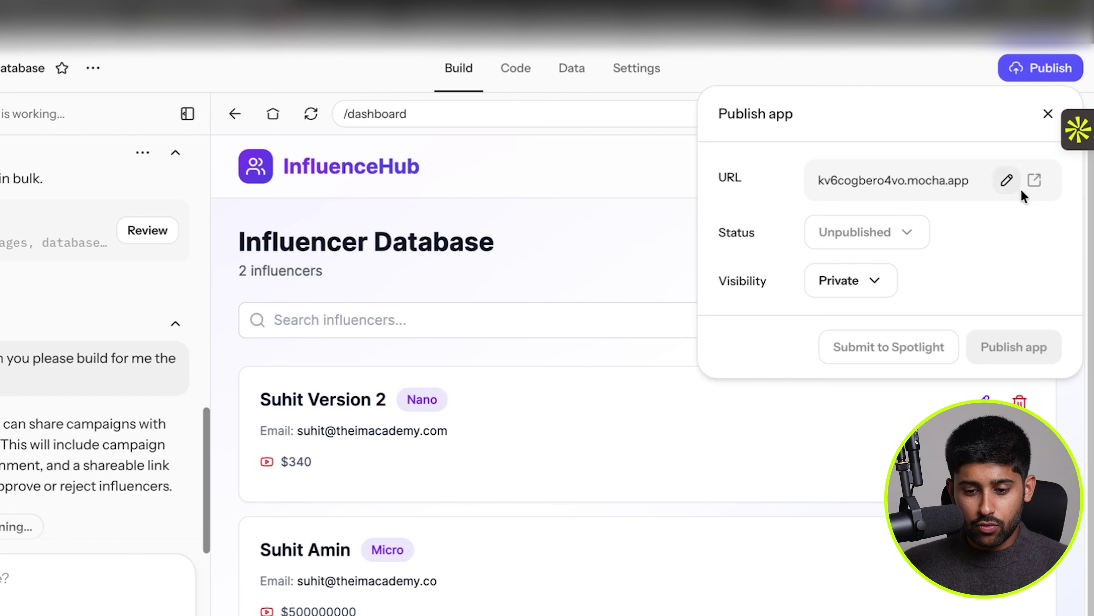
{"action": "left_click", "coordinate": [844, 280]}
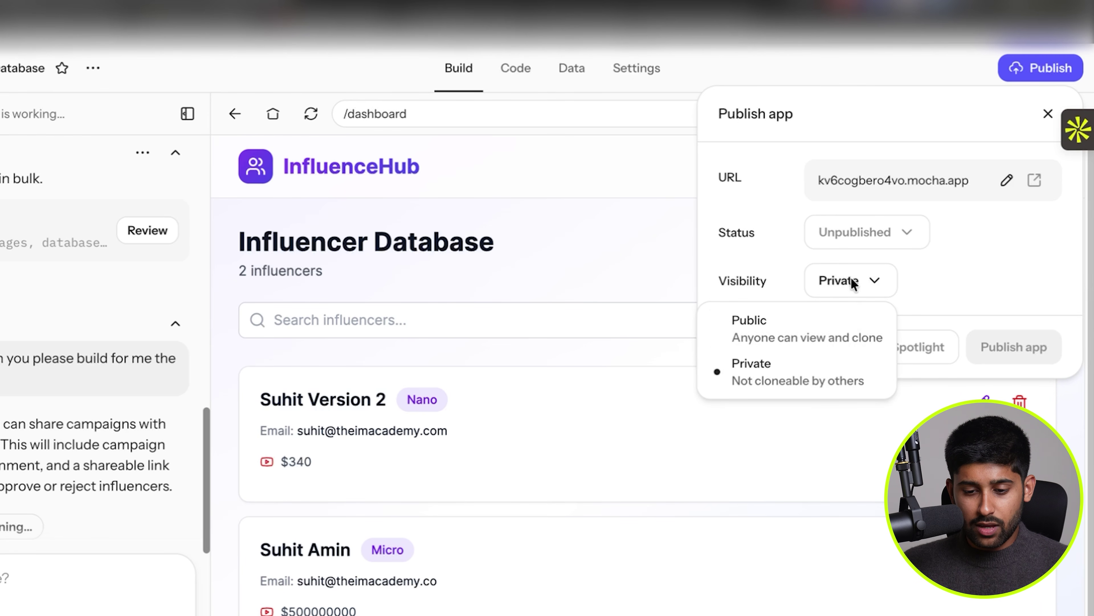
{"action": "left_click", "coordinate": [840, 324]}
{"action": "left_click", "coordinate": [862, 286]}
{"action": "left_click", "coordinate": [842, 357]}
Publish the app at default domain 'suhitsinfluencer' and open the live site.
{"action": "left_click", "coordinate": [1007, 181]}
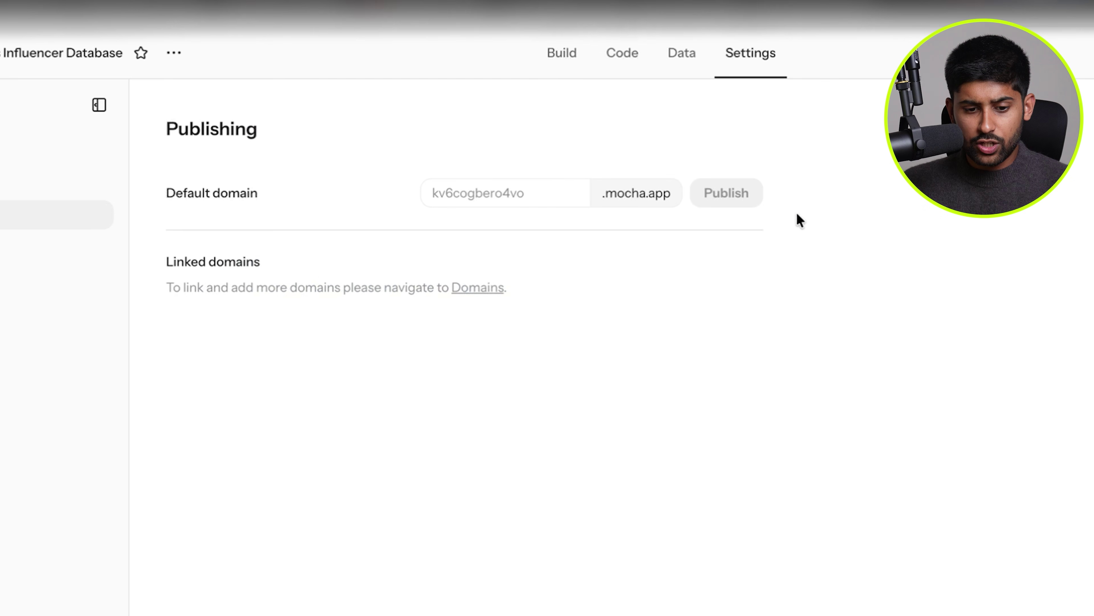
{"action": "left_click", "coordinate": [493, 193]}
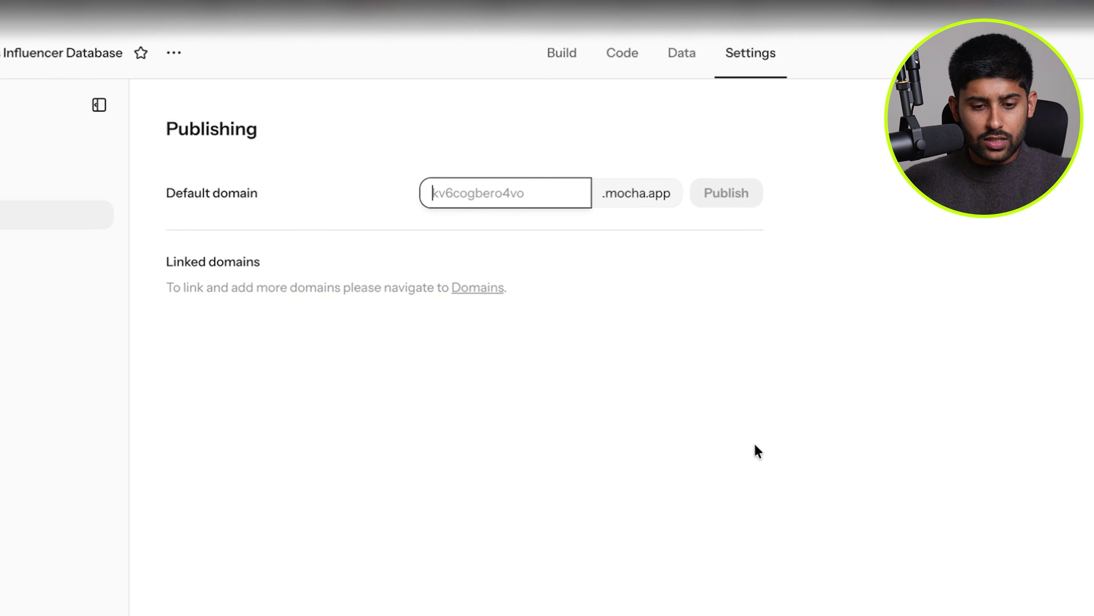
{"action": "type", "text": "suhitsinfluencer"}
{"action": "left_click", "coordinate": [727, 192]}
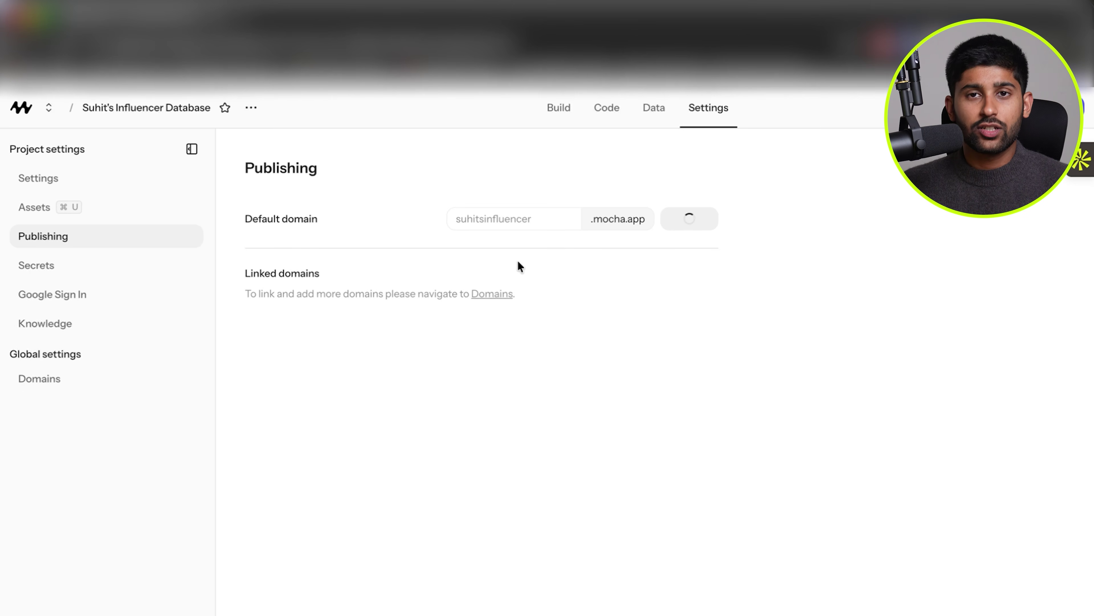
{"action": "left_click", "coordinate": [557, 127]}
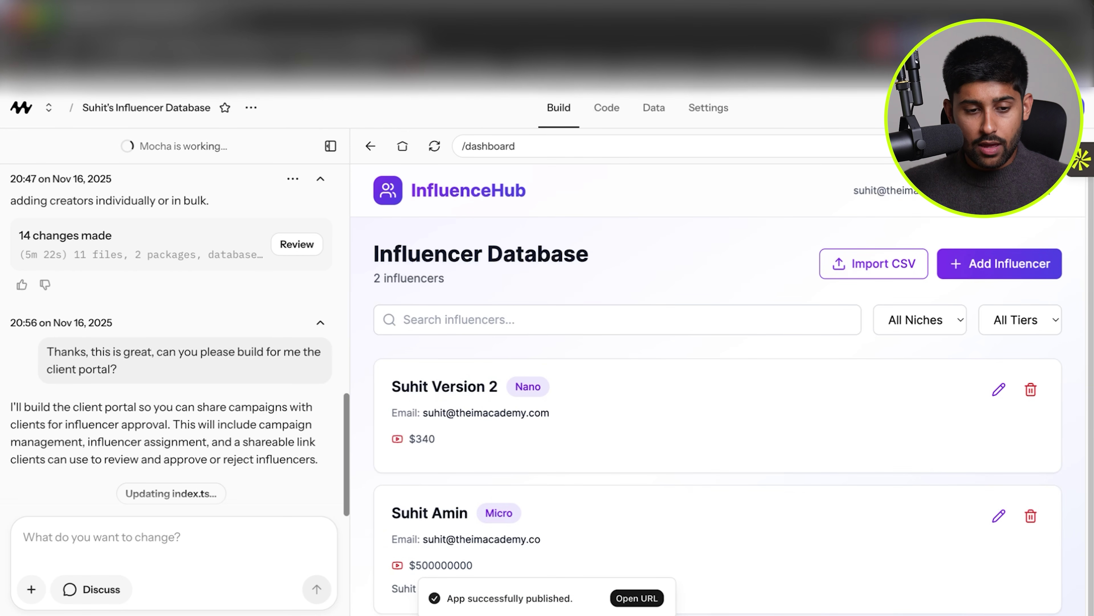
{"action": "left_click", "coordinate": [641, 597]}
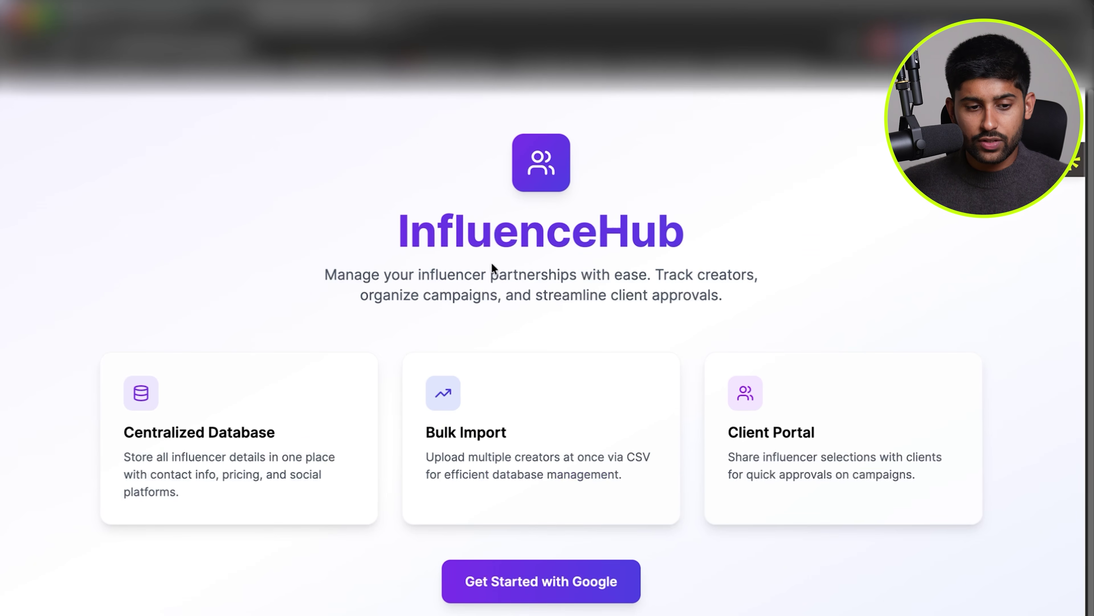
{"action": "scroll", "coordinate": [492, 263], "scroll_direction": "down", "scroll_amount": 1}
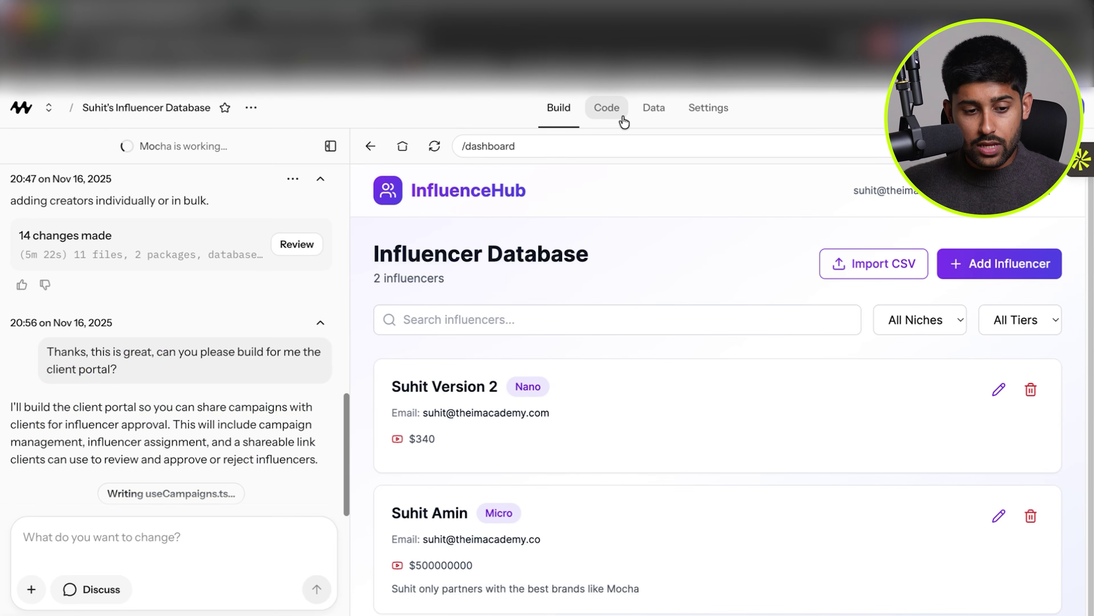
{"action": "left_click", "coordinate": [651, 110]}
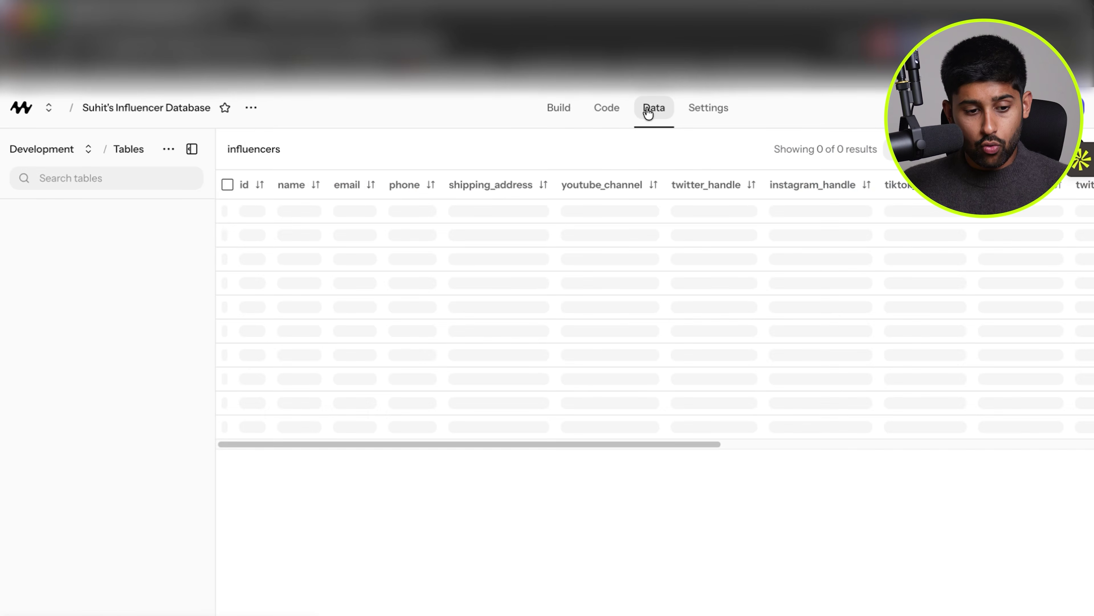
{"action": "left_click", "coordinate": [105, 258]}
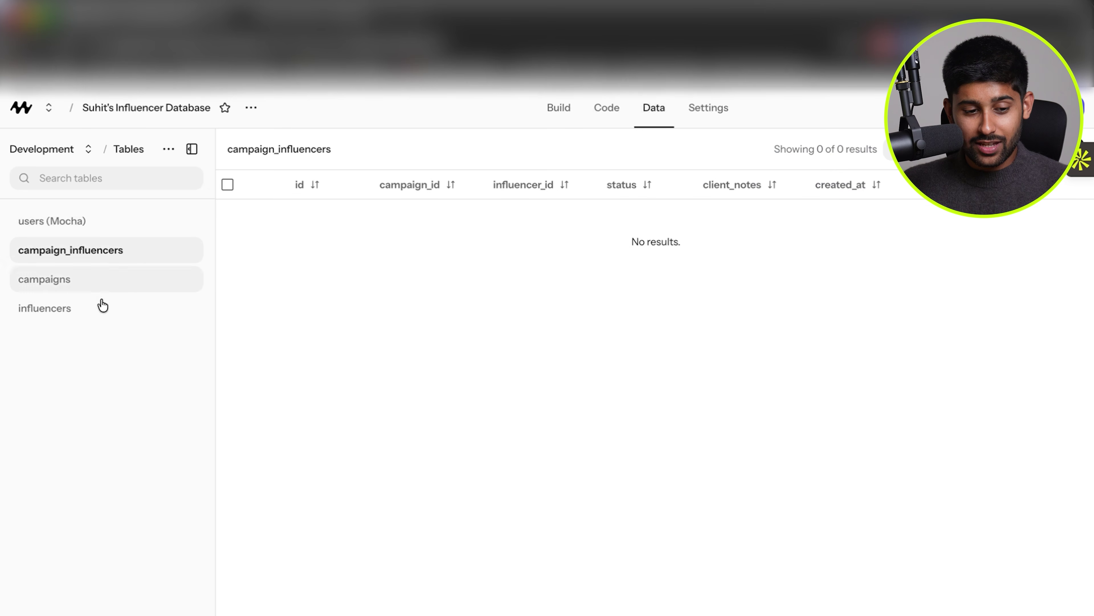
{"action": "left_click", "coordinate": [99, 281]}
{"action": "left_click", "coordinate": [91, 311]}
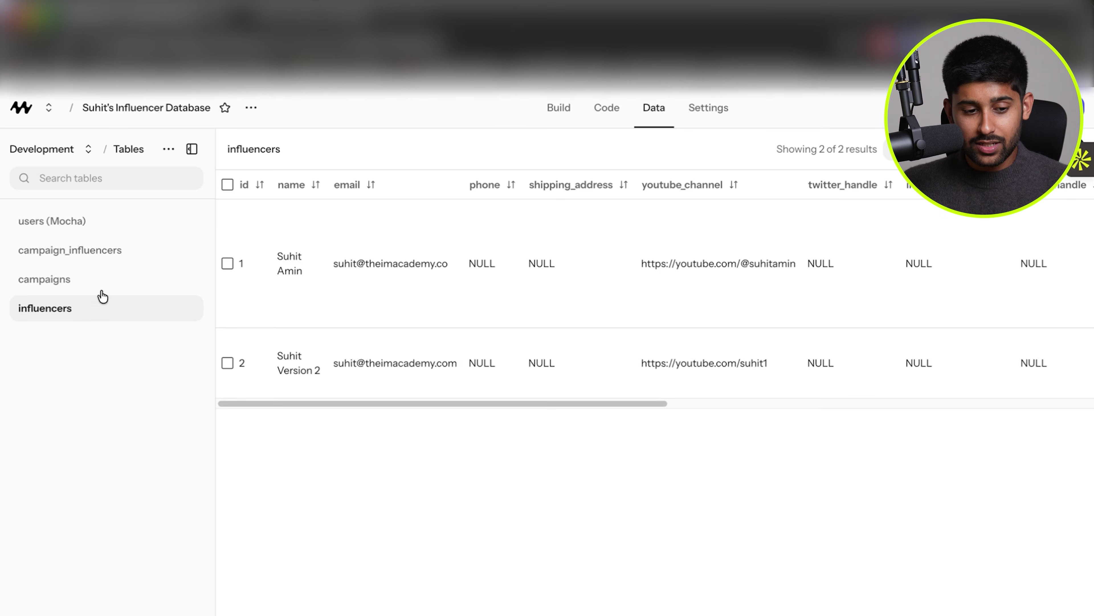
{"action": "left_click", "coordinate": [549, 111]}
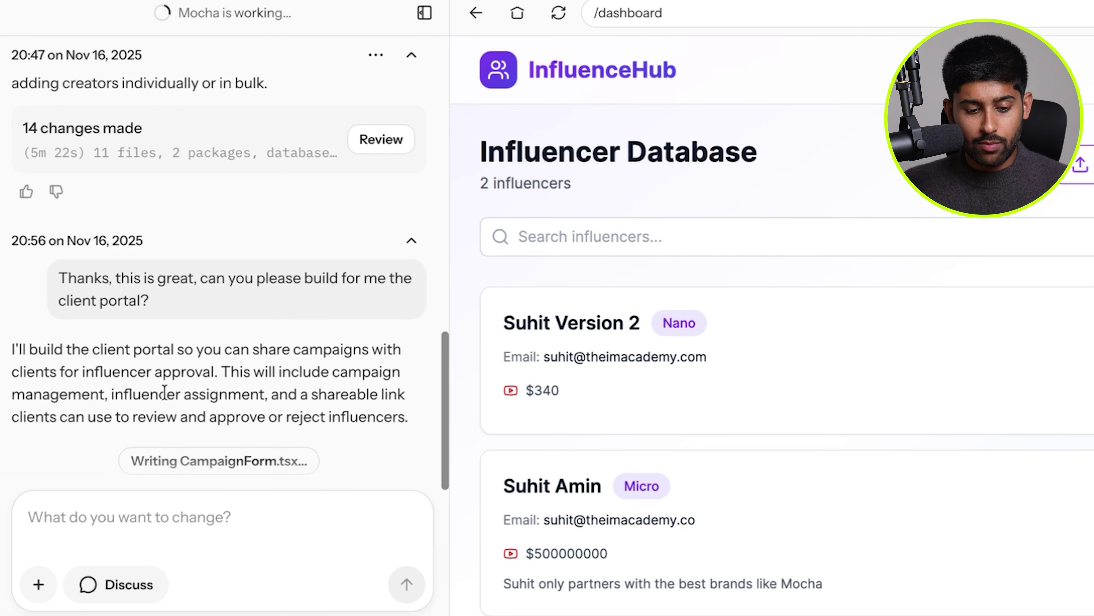
Select and read parts of the assistant's client-portal reply while the build finishes.
{"action": "left_click_drag", "start_coordinate": [85, 418], "coordinate": [292, 426]}
{"action": "left_click", "coordinate": [291, 425]}
{"action": "triple_click", "coordinate": [291, 424]}
{"action": "left_click", "coordinate": [321, 391]}
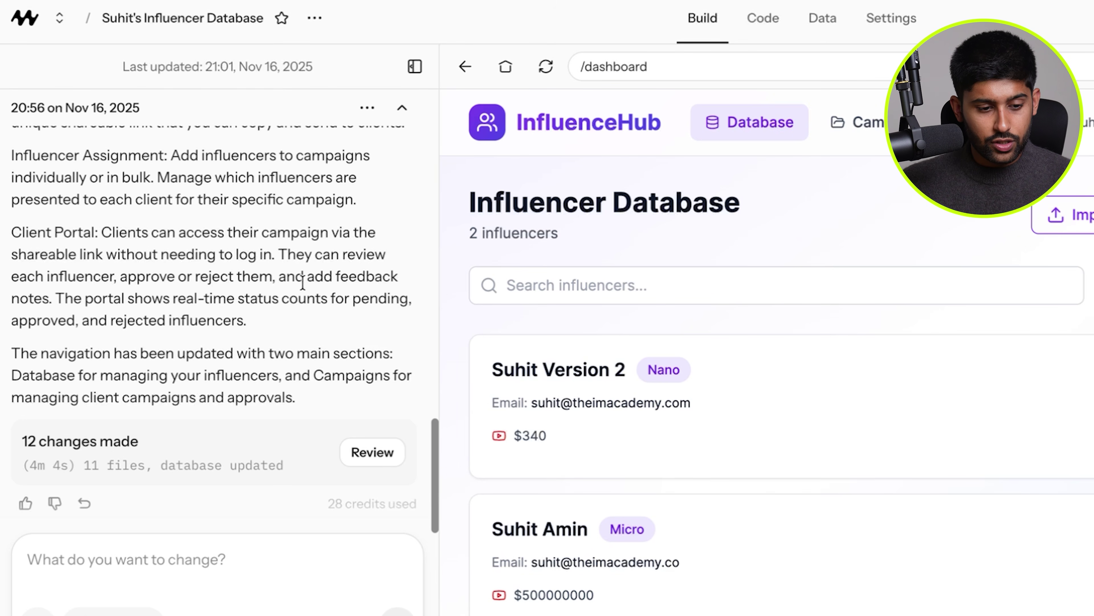
{"action": "scroll", "coordinate": [302, 282], "scroll_direction": "up", "scroll_amount": 8}
{"action": "scroll", "coordinate": [302, 282], "scroll_direction": "down", "scroll_amount": 2}
{"action": "scroll", "coordinate": [303, 282], "scroll_direction": "down", "scroll_amount": 3}
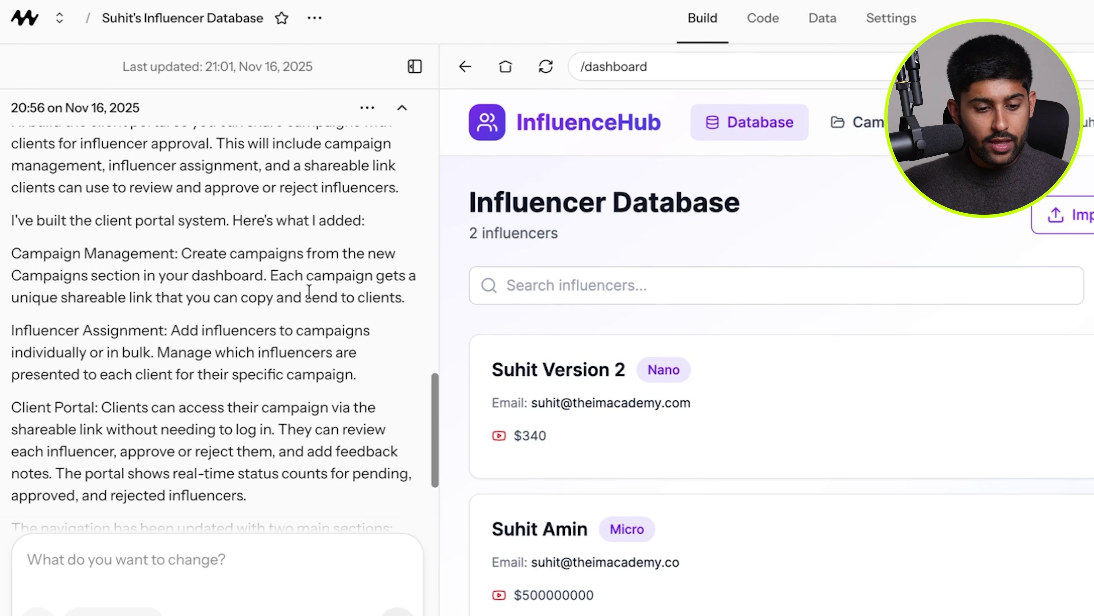
{"action": "scroll", "coordinate": [191, 368], "scroll_direction": "down", "scroll_amount": 2}
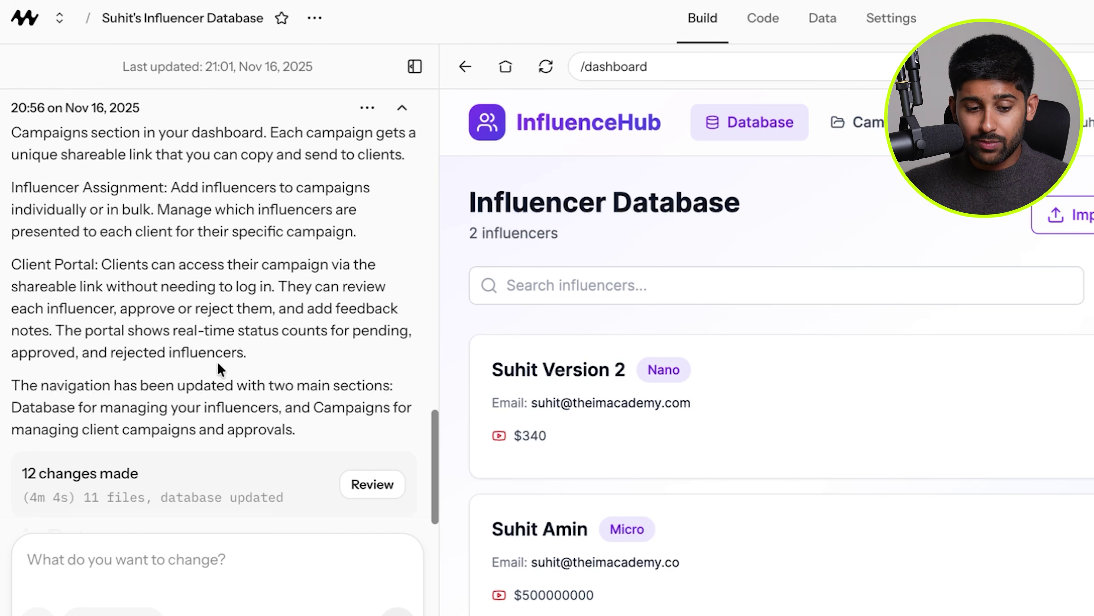
{"action": "scroll", "coordinate": [222, 362], "scroll_direction": "down", "scroll_amount": 1}
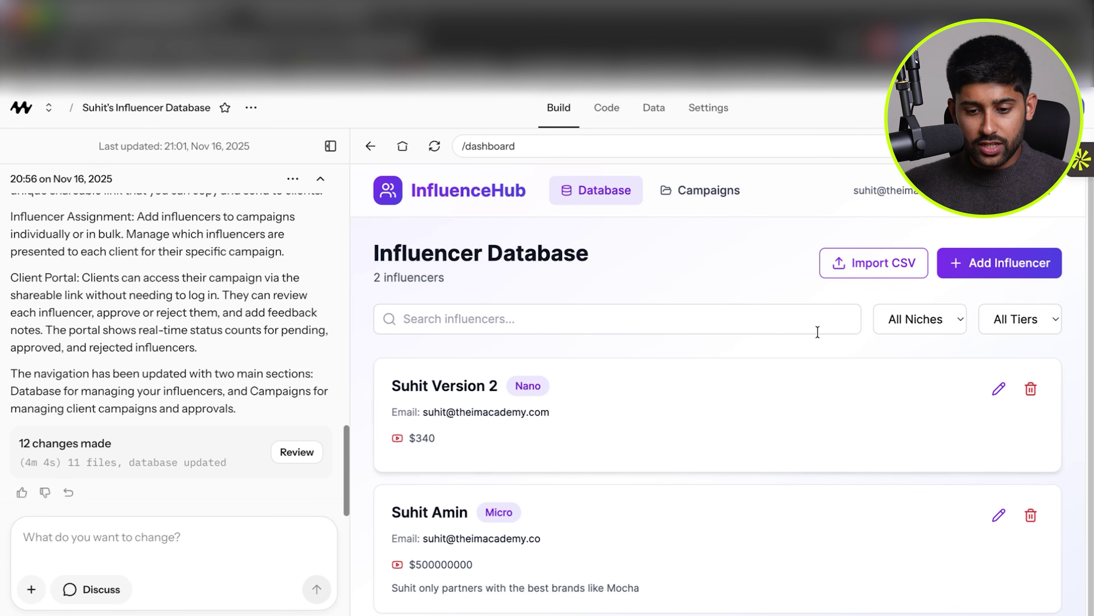
Look over the first influencer's edit form and close it unchanged.
{"action": "left_click", "coordinate": [999, 390]}
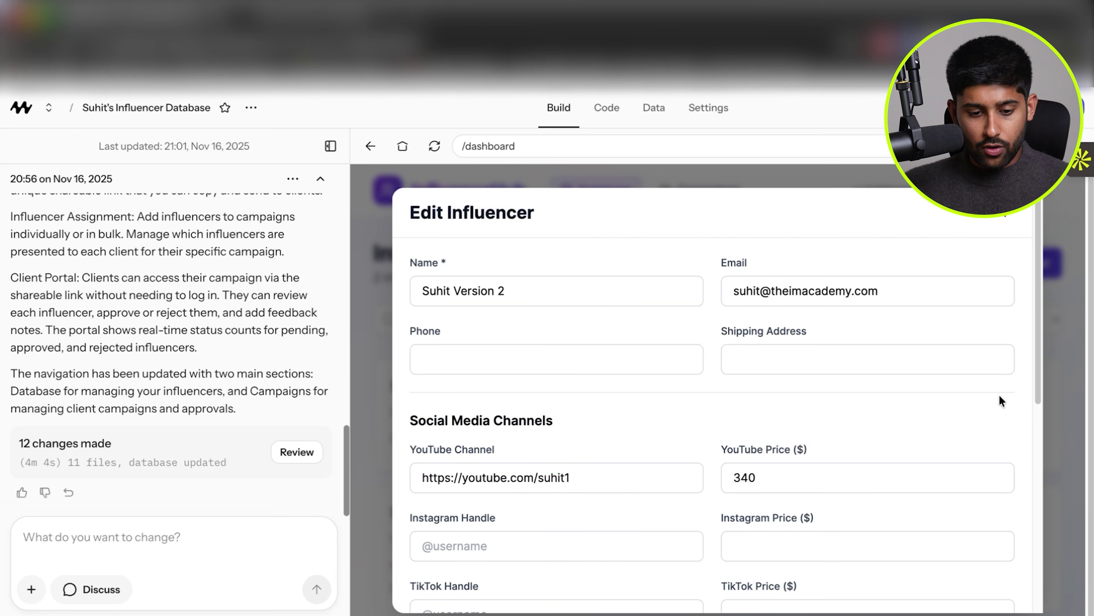
{"action": "scroll", "coordinate": [716, 364], "scroll_direction": "down", "scroll_amount": 8}
{"action": "scroll", "coordinate": [829, 352], "scroll_direction": "up", "scroll_amount": 4}
{"action": "key", "text": "Escape"}
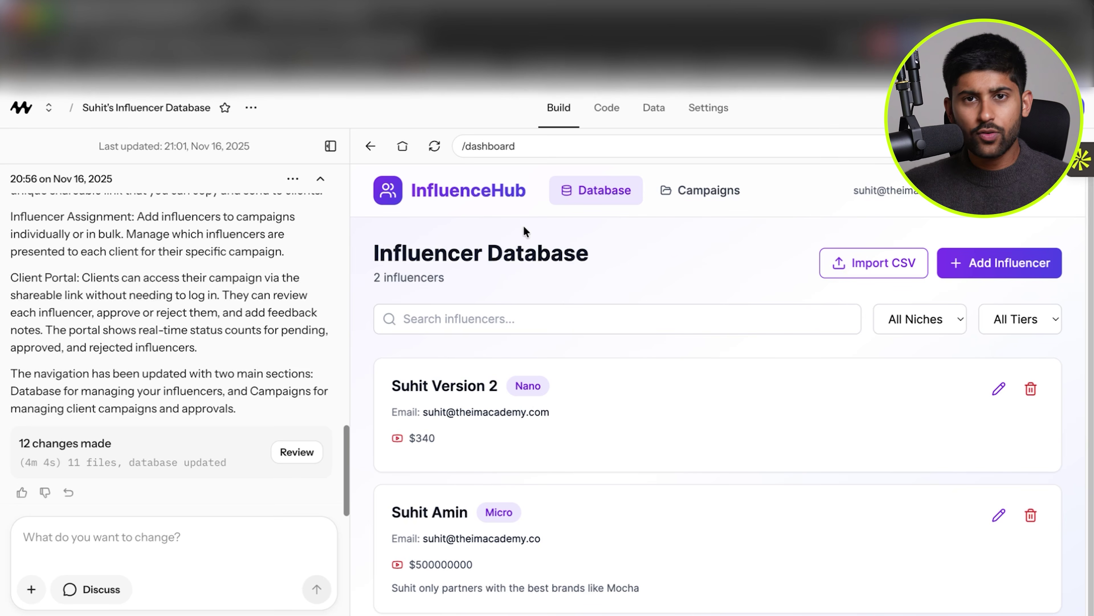
Create 'Mocha Test Campaign' described as 'Test for Mocha Video to show client approvals'.
{"action": "left_click", "coordinate": [700, 200]}
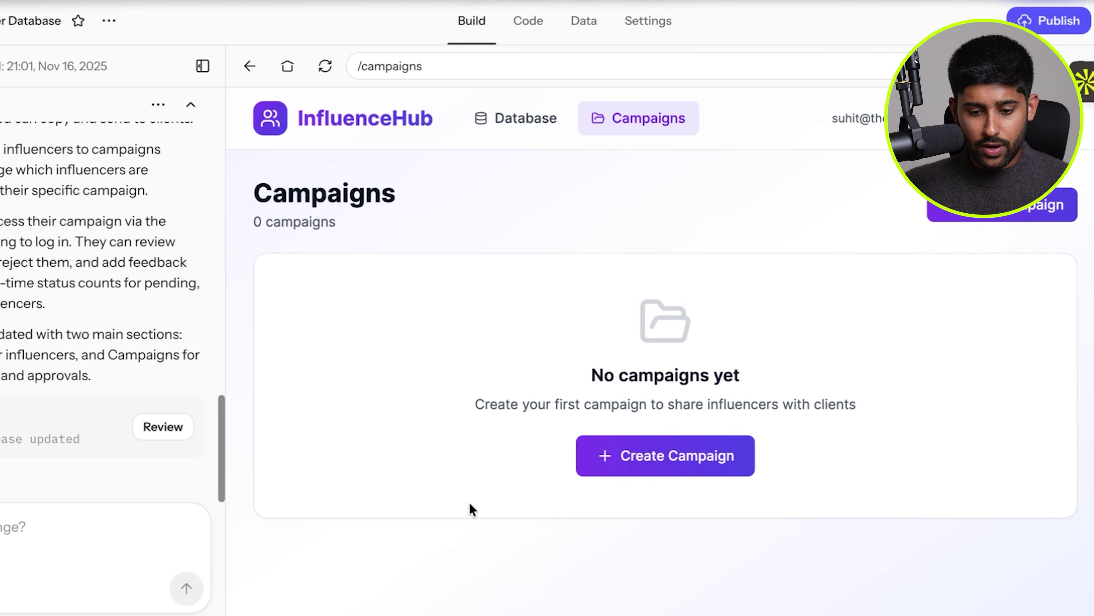
{"action": "left_click", "coordinate": [722, 456]}
{"action": "left_click", "coordinate": [581, 312]}
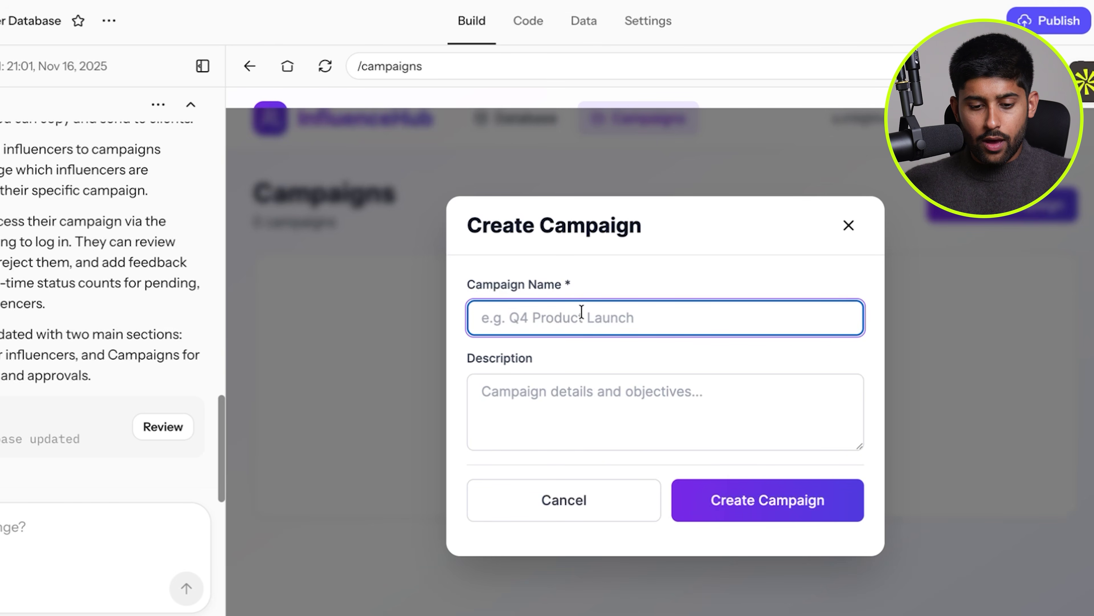
{"action": "type", "text": "Mocha Test Campaign"}
{"action": "left_click", "coordinate": [601, 403]}
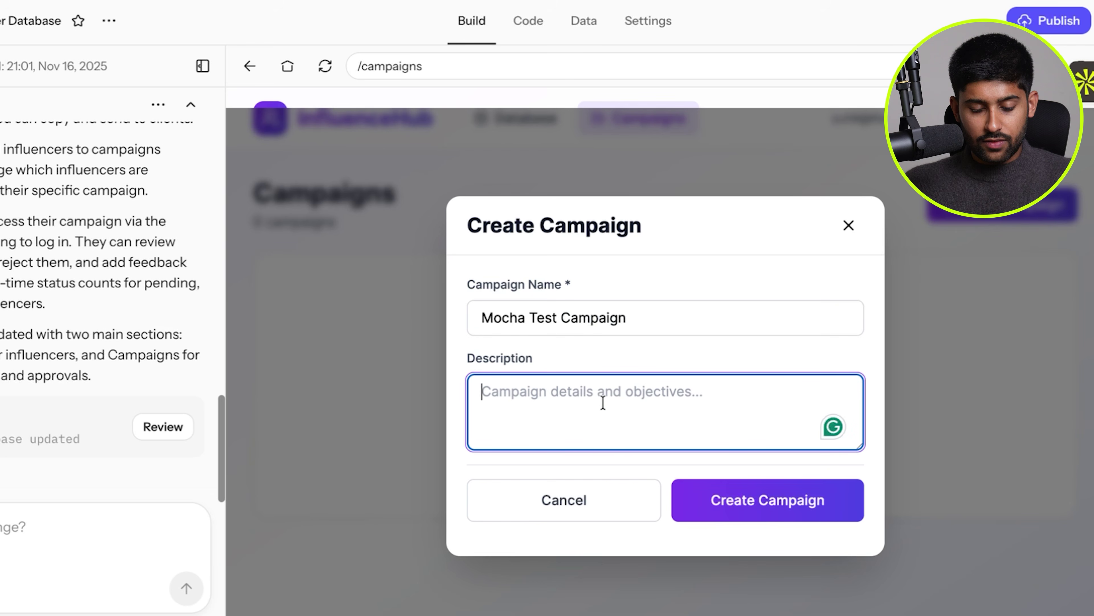
{"action": "type", "text": "Test for Mocha "}
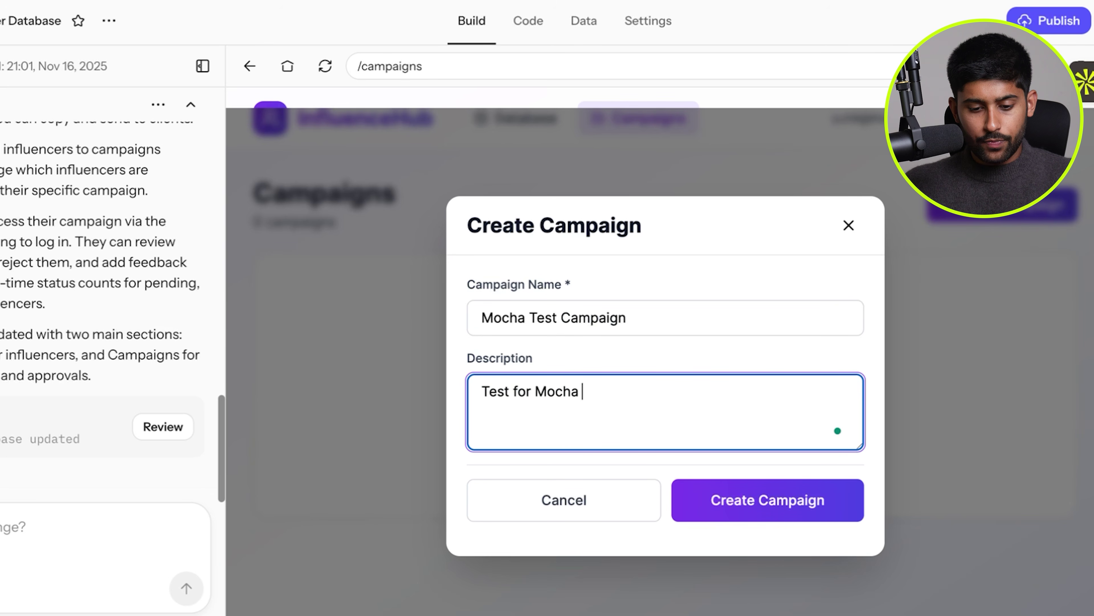
{"action": "type", "text": "Video to show client approvals"}
{"action": "left_click", "coordinate": [735, 512]}
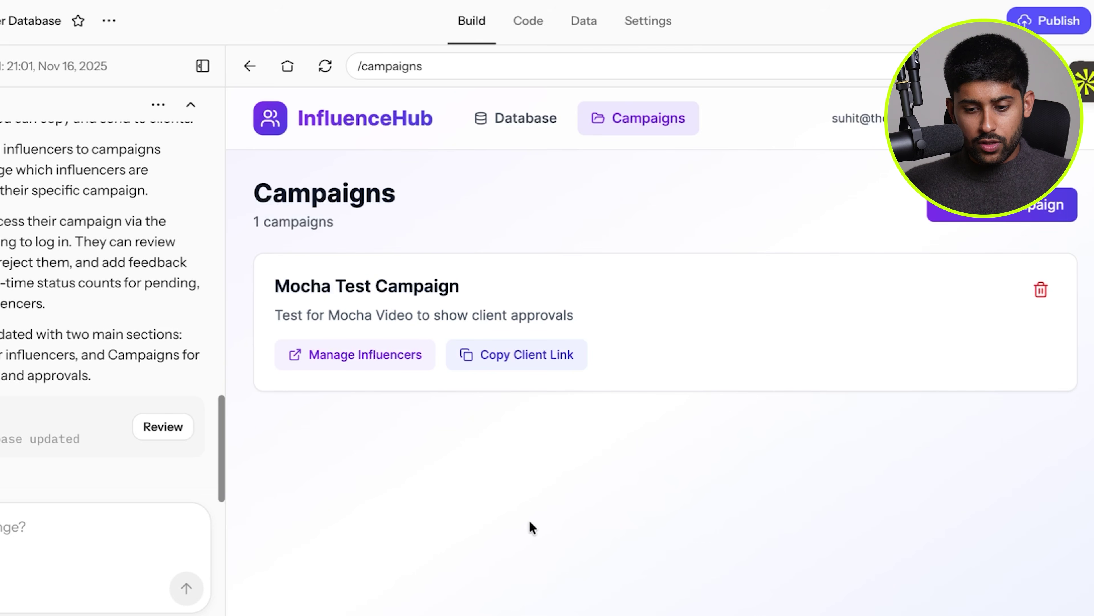
Assign both influencers to the campaign and copy its client link.
{"action": "left_click", "coordinate": [344, 369]}
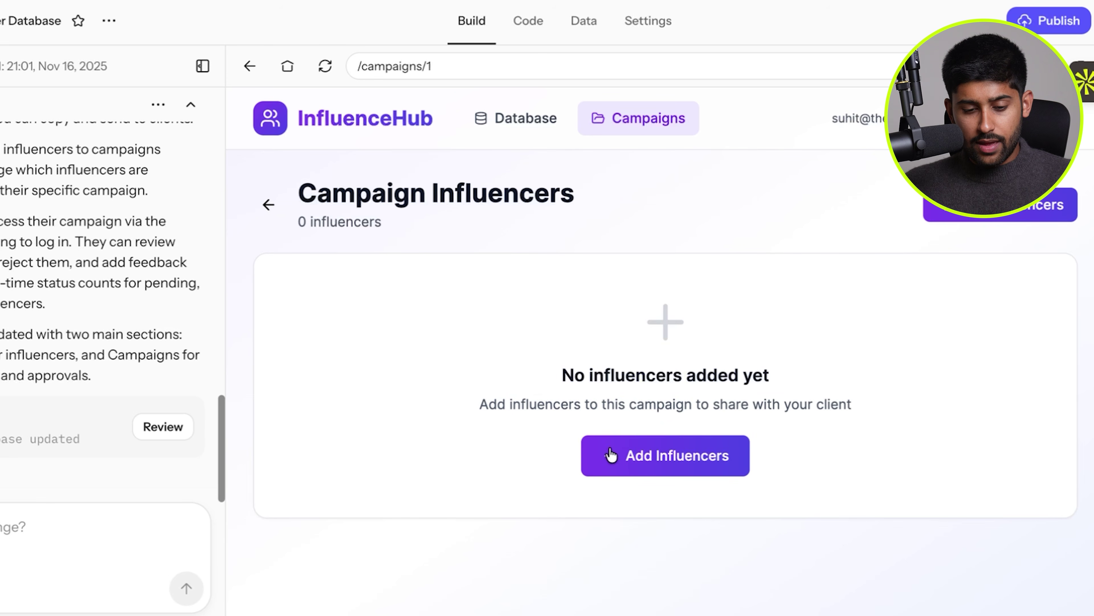
{"action": "left_click", "coordinate": [655, 474]}
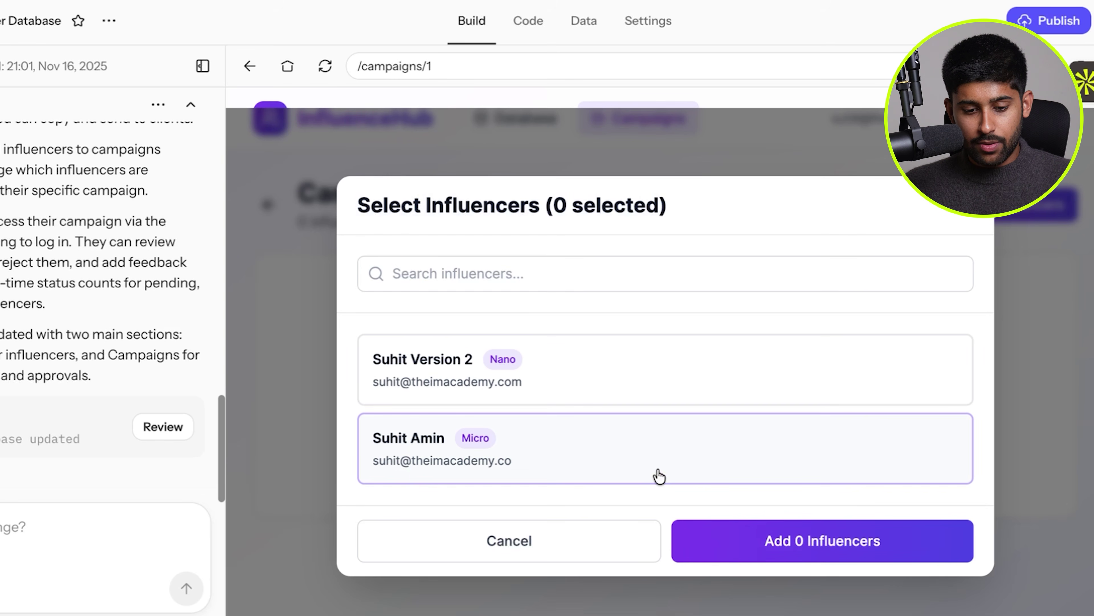
{"action": "left_click", "coordinate": [496, 375]}
{"action": "left_click", "coordinate": [574, 442]}
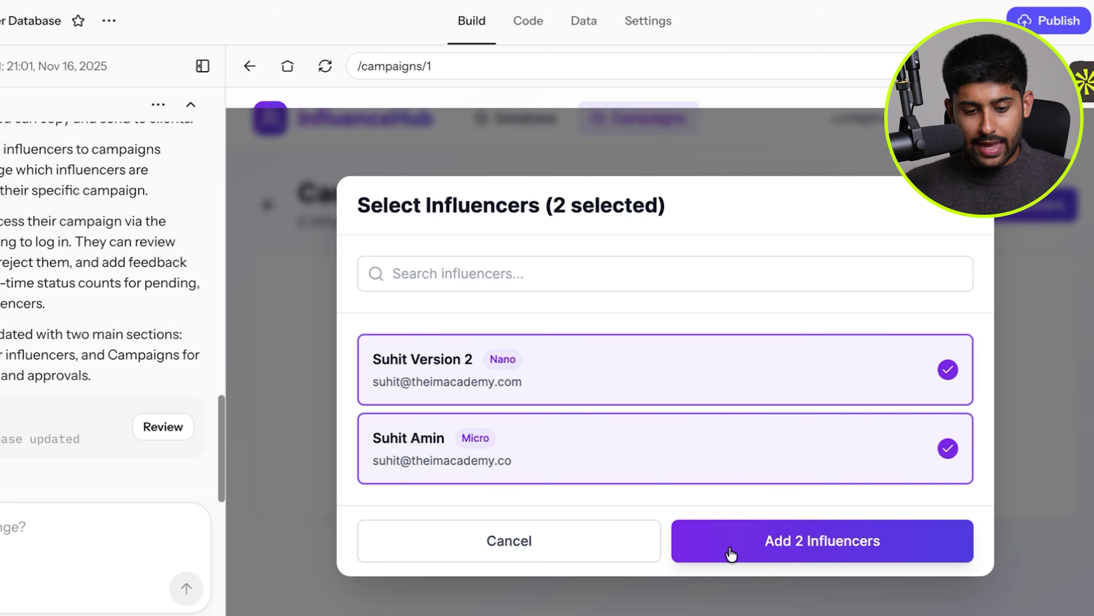
{"action": "left_click", "coordinate": [731, 553]}
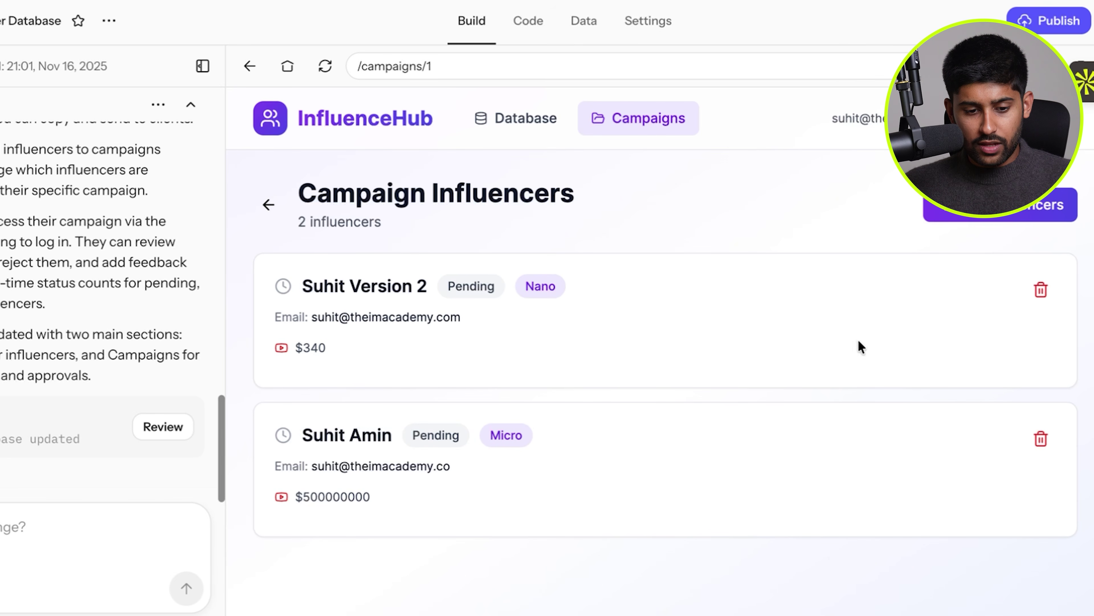
{"action": "left_click", "coordinate": [275, 214]}
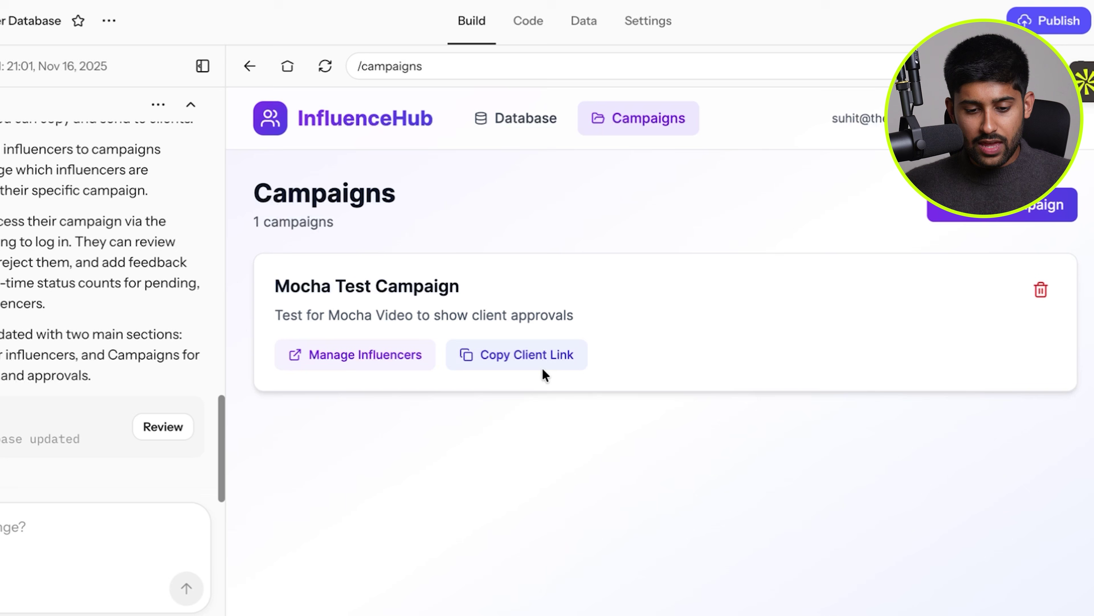
{"action": "left_click", "coordinate": [544, 357]}
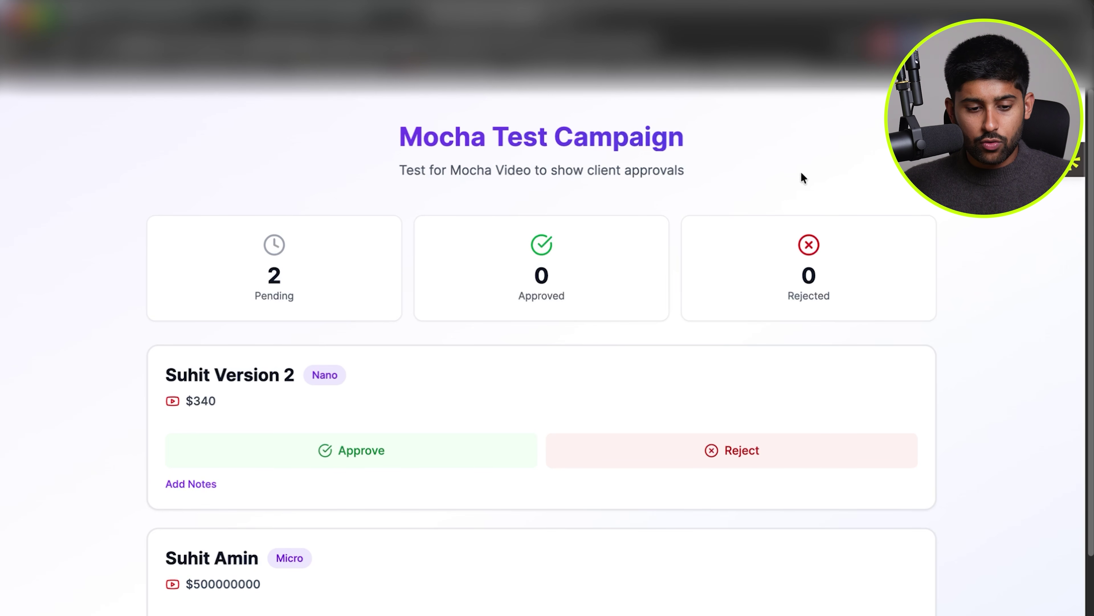
Save a note on the $340 influencer saying the creator's size suits the price.
{"action": "scroll", "coordinate": [293, 228], "scroll_direction": "down", "scroll_amount": 1}
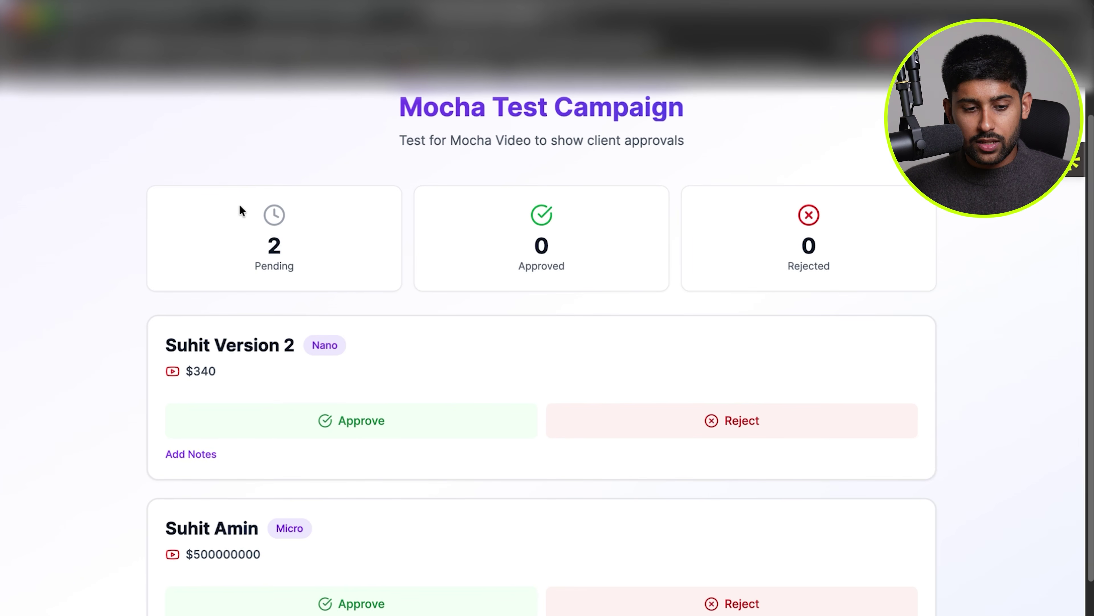
{"action": "scroll", "coordinate": [580, 237], "scroll_direction": "down", "scroll_amount": 1}
{"action": "scroll", "coordinate": [579, 236], "scroll_direction": "down", "scroll_amount": 2}
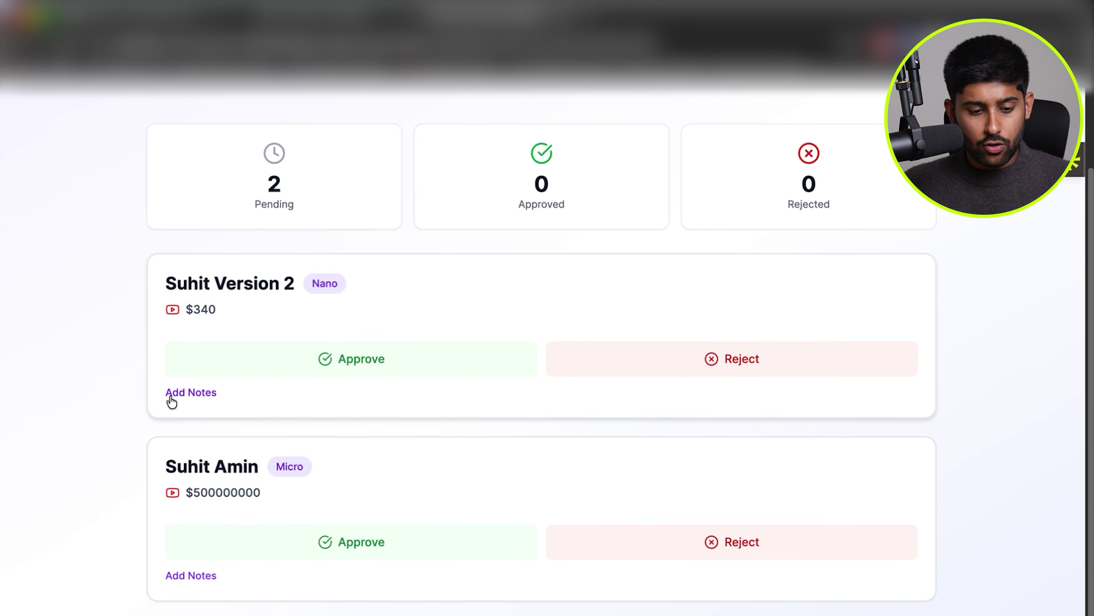
{"action": "left_click", "coordinate": [192, 393]}
{"action": "type", "text": "I t"}
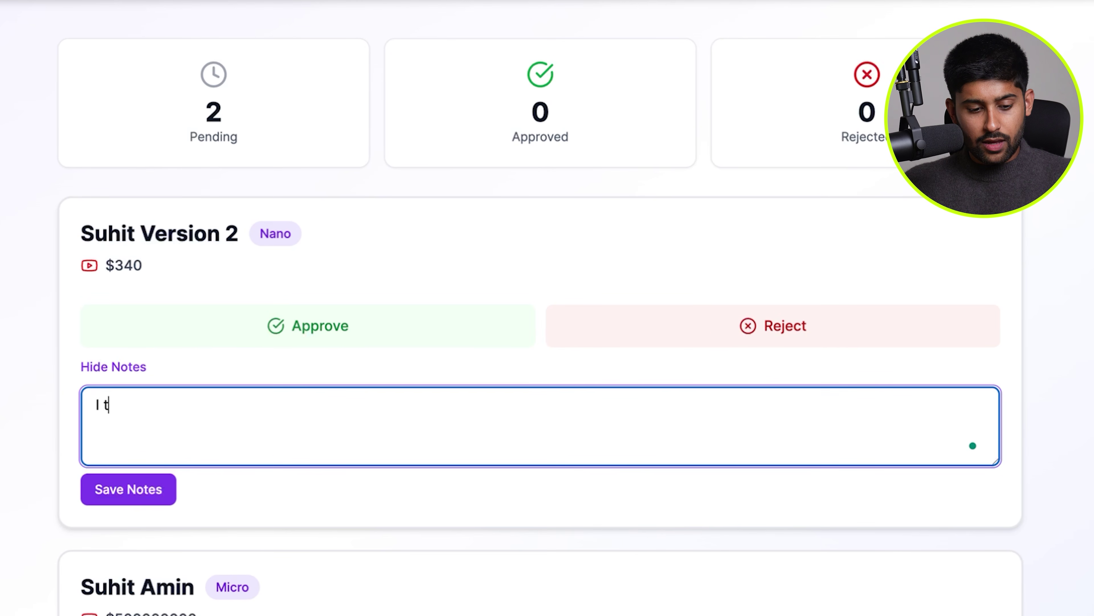
{"action": "key", "text": "BackSpace"}
{"action": "type", "text": "like this creator, his "}
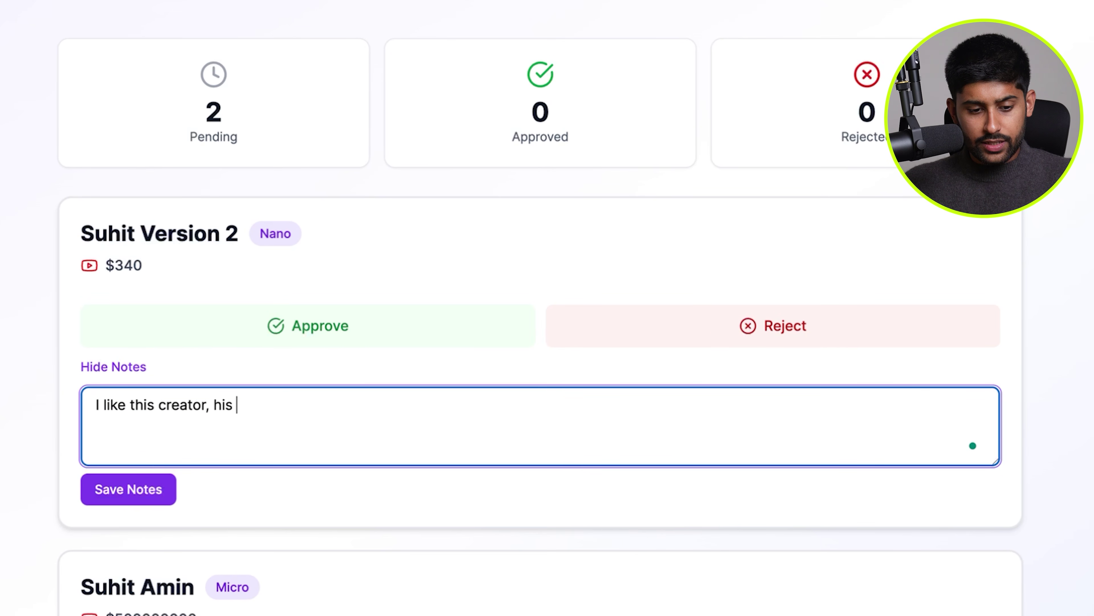
{"action": "type", "text": "size is good for the pitc"}
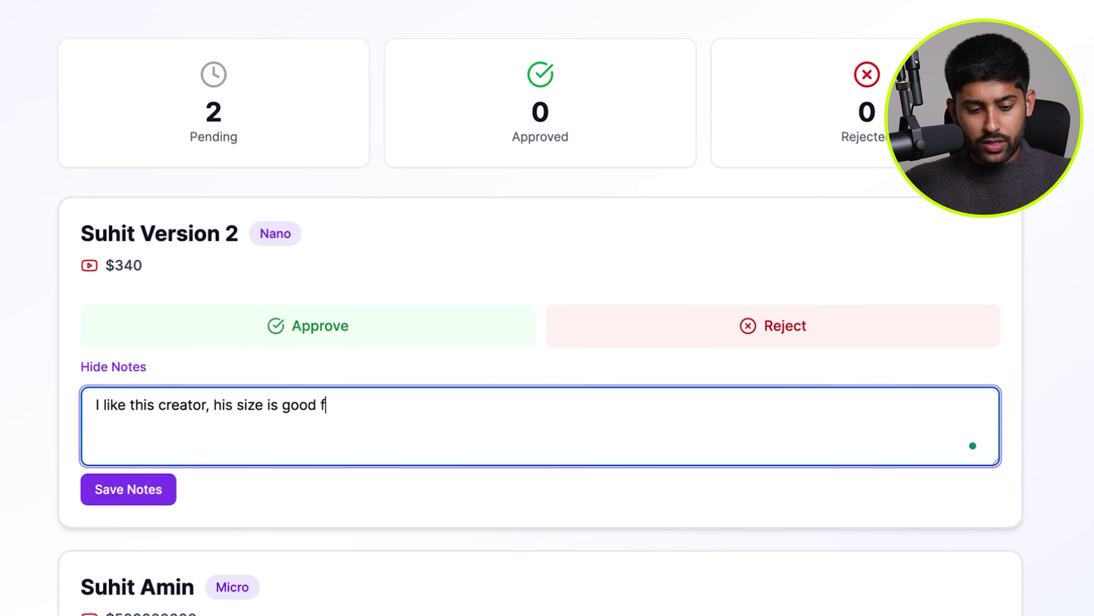
{"action": "key", "text": "BackSpace"}
{"action": "key", "text": "BackSpace"}
{"action": "key", "text": "BackSpace"}
{"action": "type", "text": "rice"}
{"action": "left_click", "coordinate": [142, 491]}
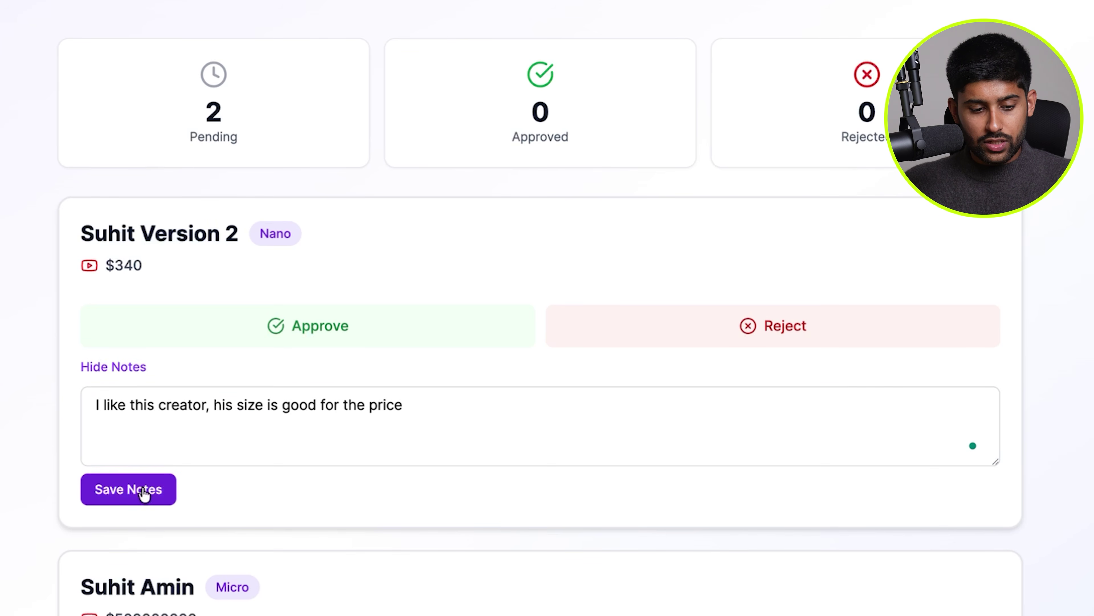
Approve the $340 influencer and reject the $500000000 one with note 'Too expensive'.
{"action": "left_click", "coordinate": [118, 372]}
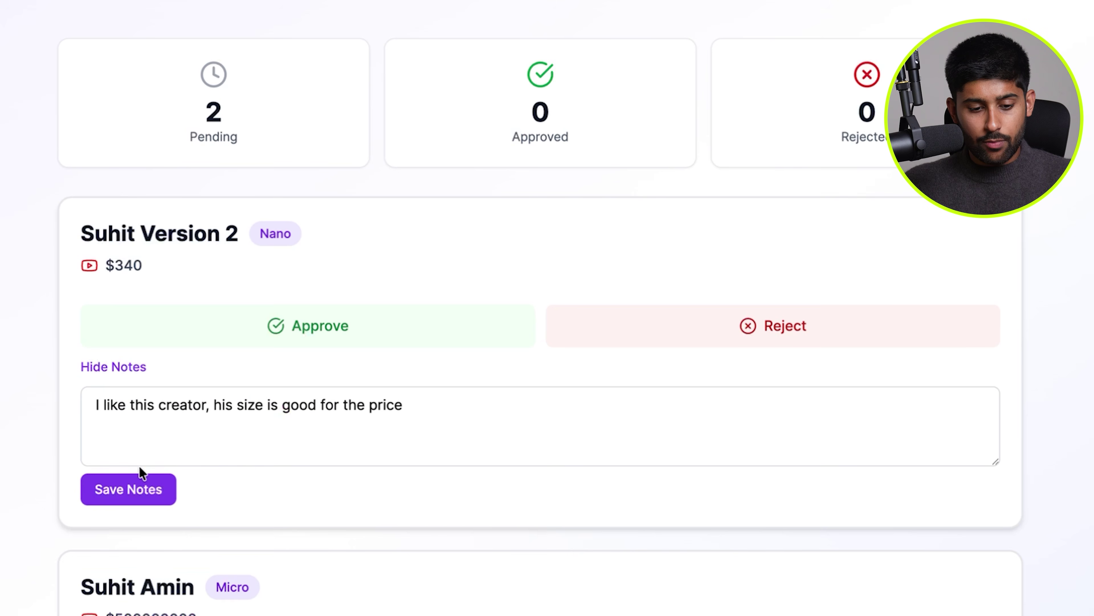
{"action": "left_click", "coordinate": [322, 330]}
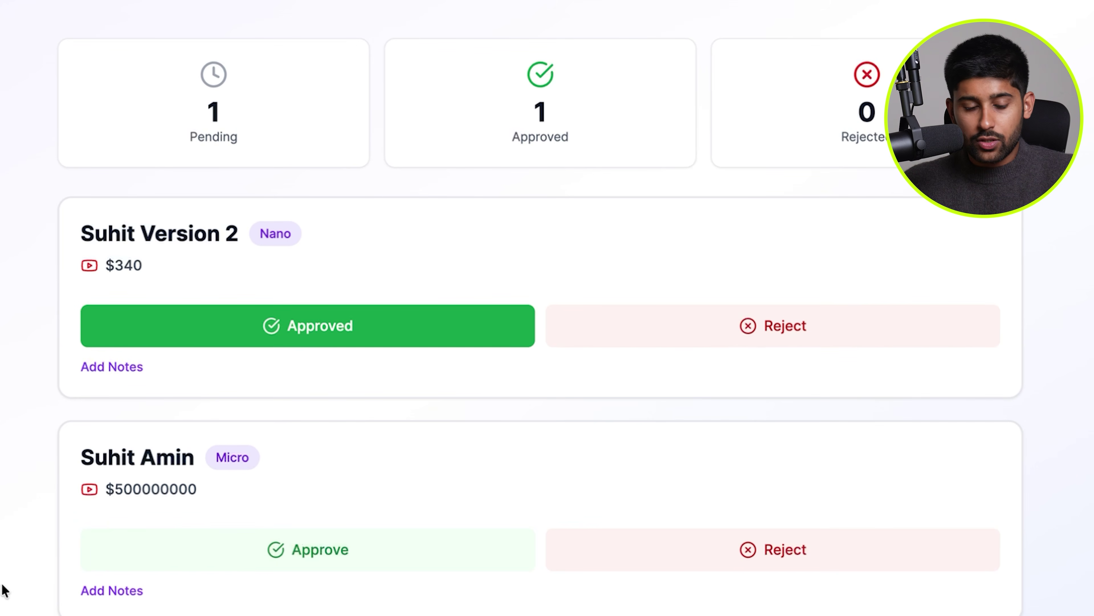
{"action": "left_click", "coordinate": [125, 589]}
{"action": "type", "text": "Too expensive"}
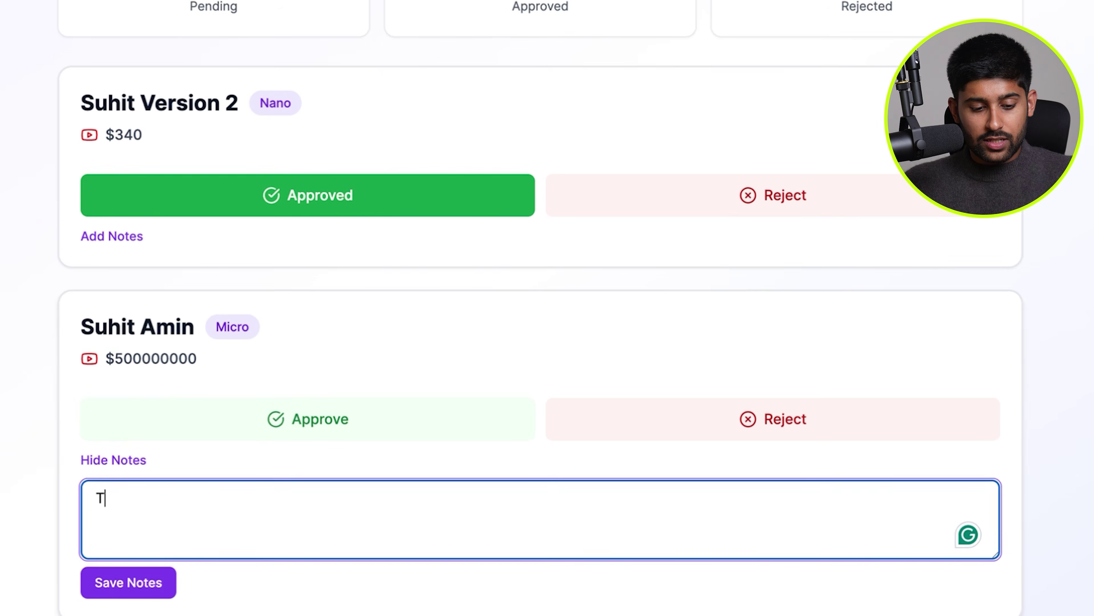
{"action": "left_click", "coordinate": [138, 590]}
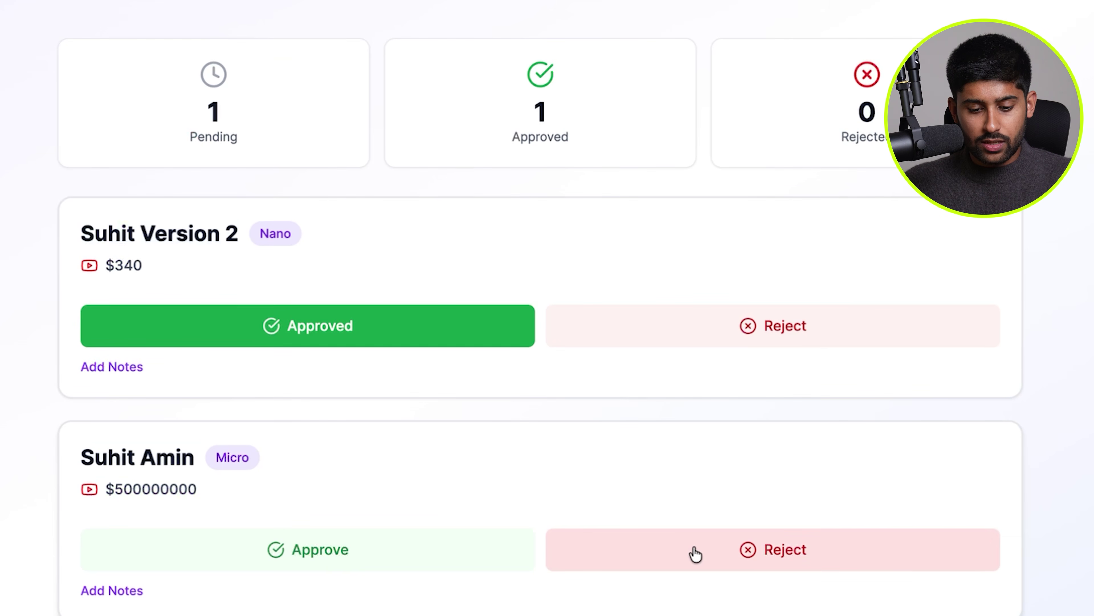
{"action": "left_click", "coordinate": [693, 550]}
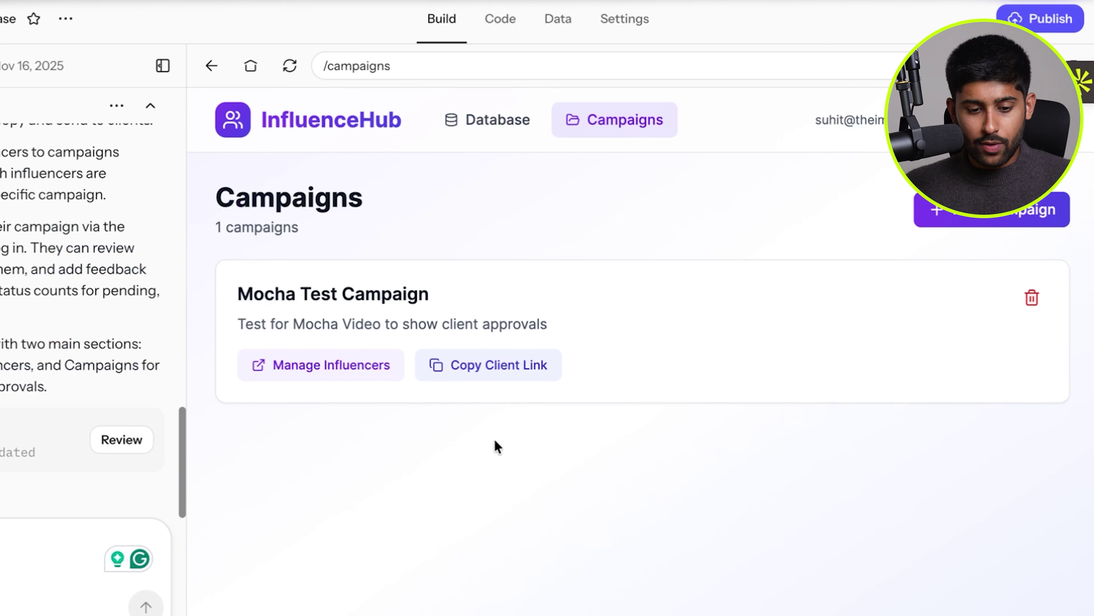
Show Mocha Test Campaign's influencer list and highlight the 'Too expensive' client note.
{"action": "left_click", "coordinate": [354, 369]}
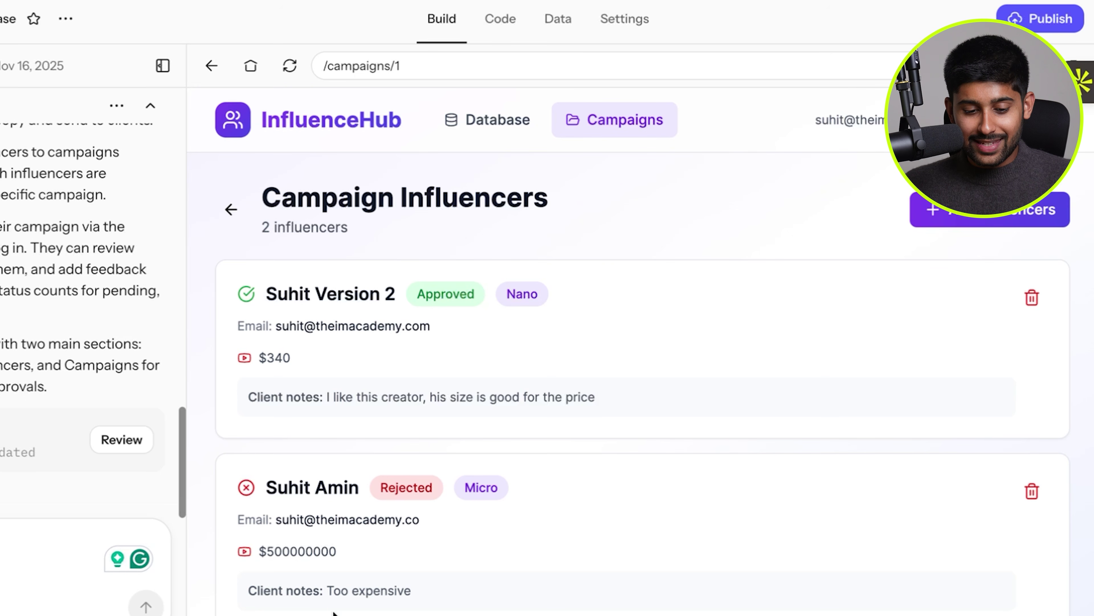
{"action": "left_click_drag", "start_coordinate": [431, 592], "coordinate": [245, 577]}
{"action": "left_click", "coordinate": [245, 577]}
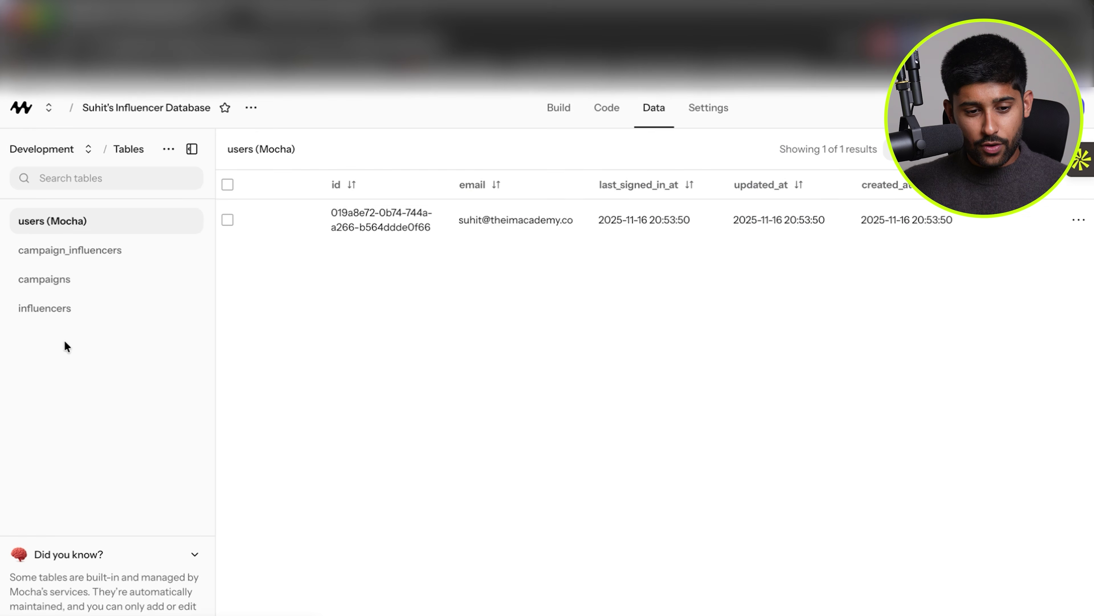
Inspect the campaigns table's row details in the app's Data tab.
{"action": "left_click", "coordinate": [84, 312]}
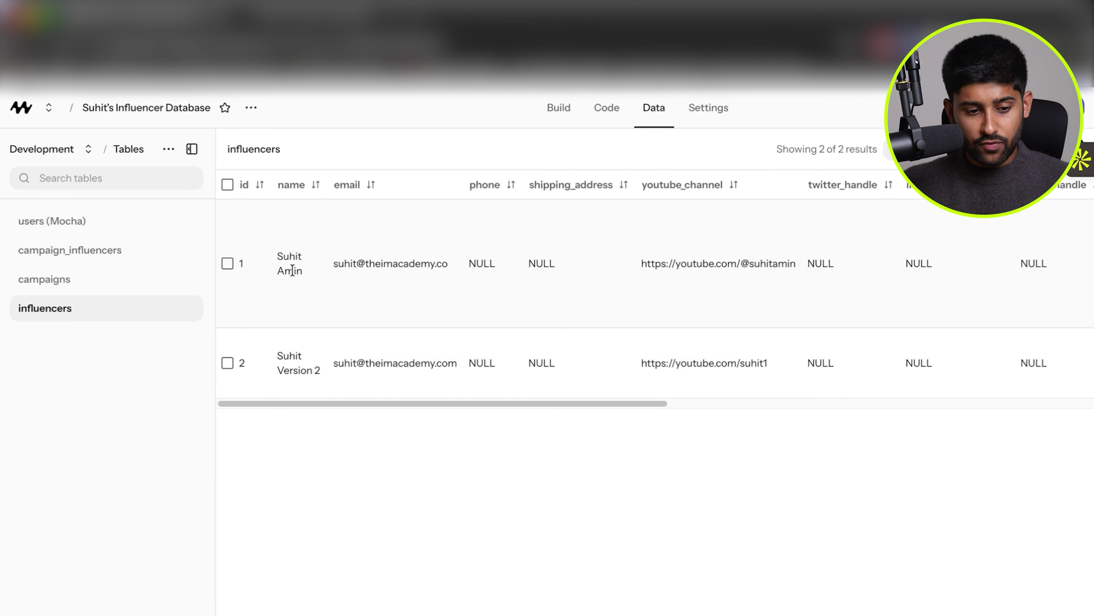
{"action": "left_click", "coordinate": [123, 277]}
{"action": "left_click_drag", "start_coordinate": [305, 233], "coordinate": [731, 233]}
{"action": "left_click", "coordinate": [732, 233]}
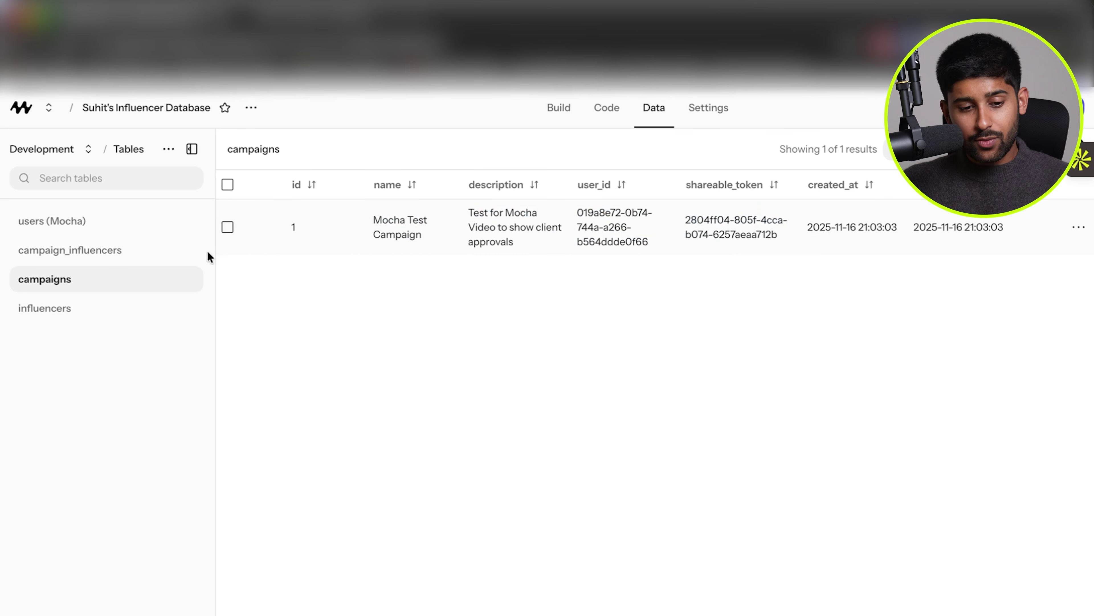
{"action": "left_click", "coordinate": [148, 257]}
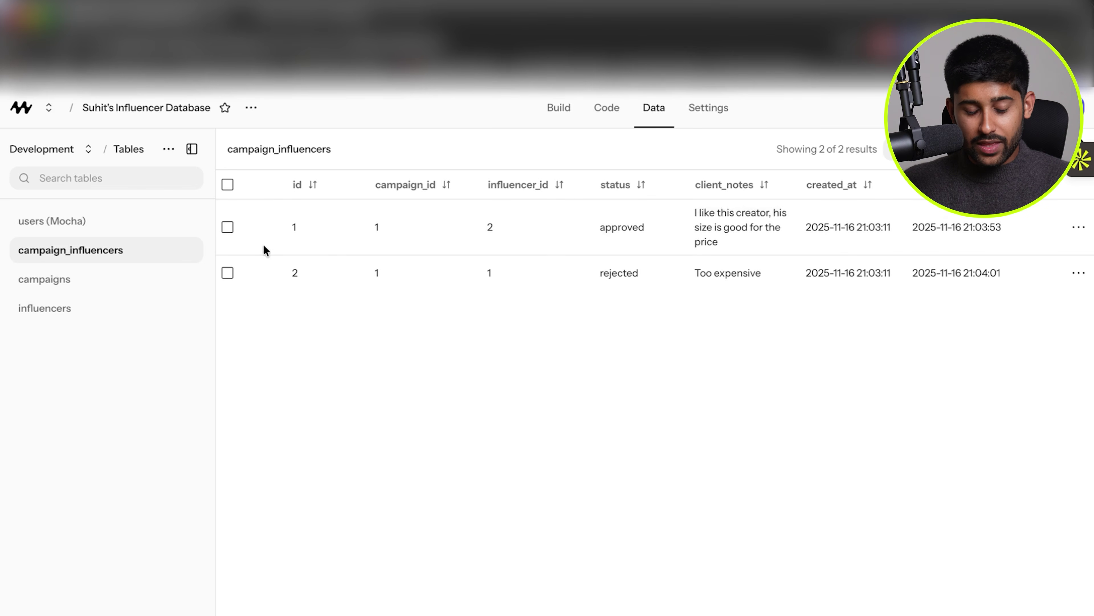
Check the approval statuses and client notes in campaign_influencers, then return to the builder.
{"action": "left_click", "coordinate": [96, 314]}
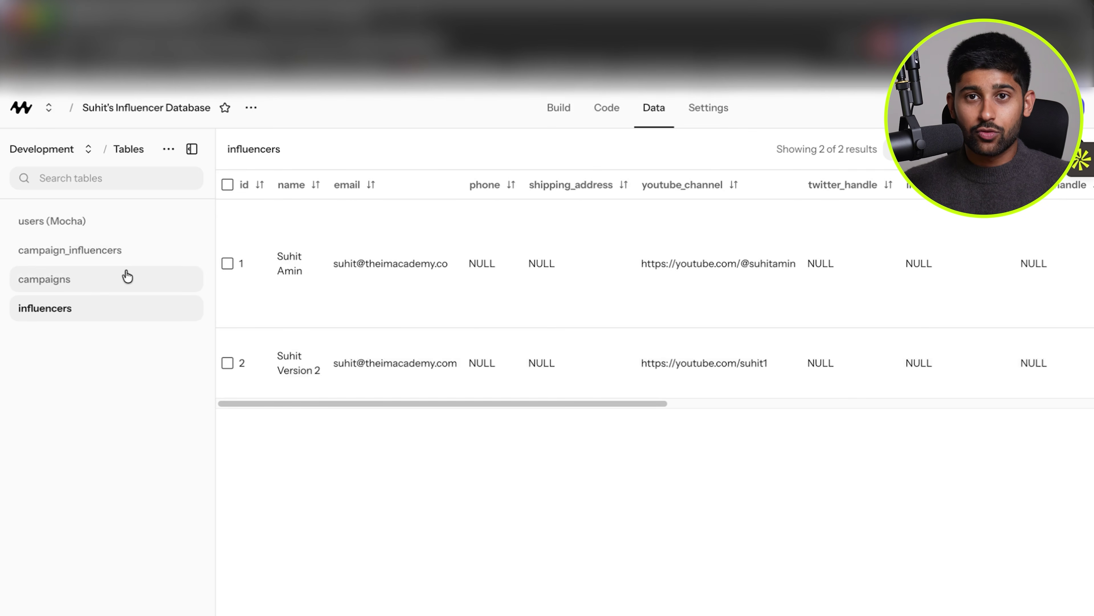
{"action": "left_click", "coordinate": [125, 251]}
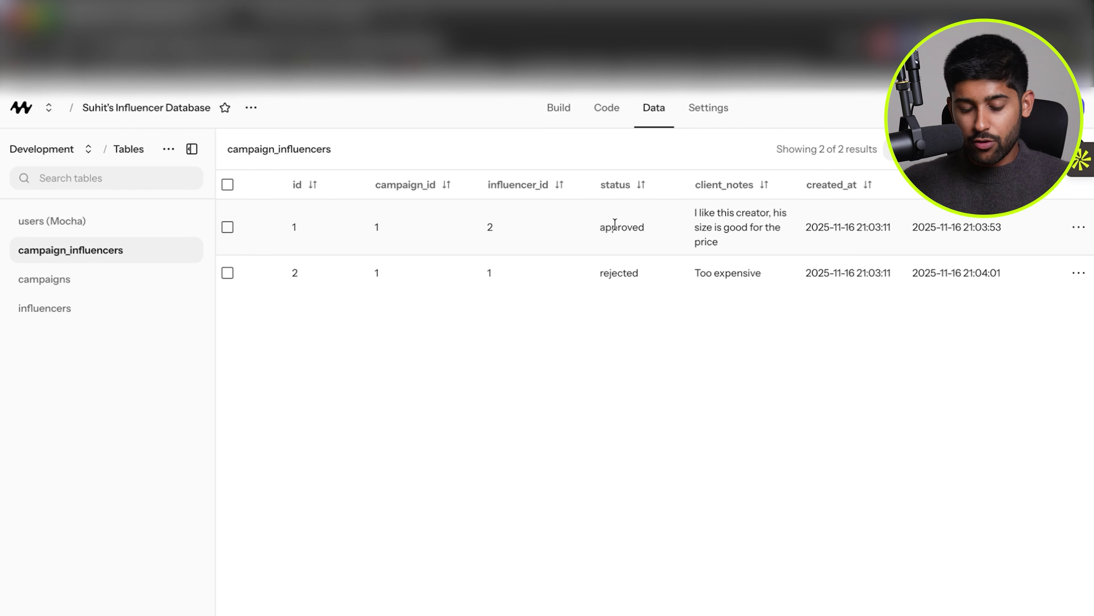
{"action": "triple_click", "coordinate": [745, 225]}
{"action": "double_click", "coordinate": [728, 273]}
{"action": "left_click", "coordinate": [541, 392]}
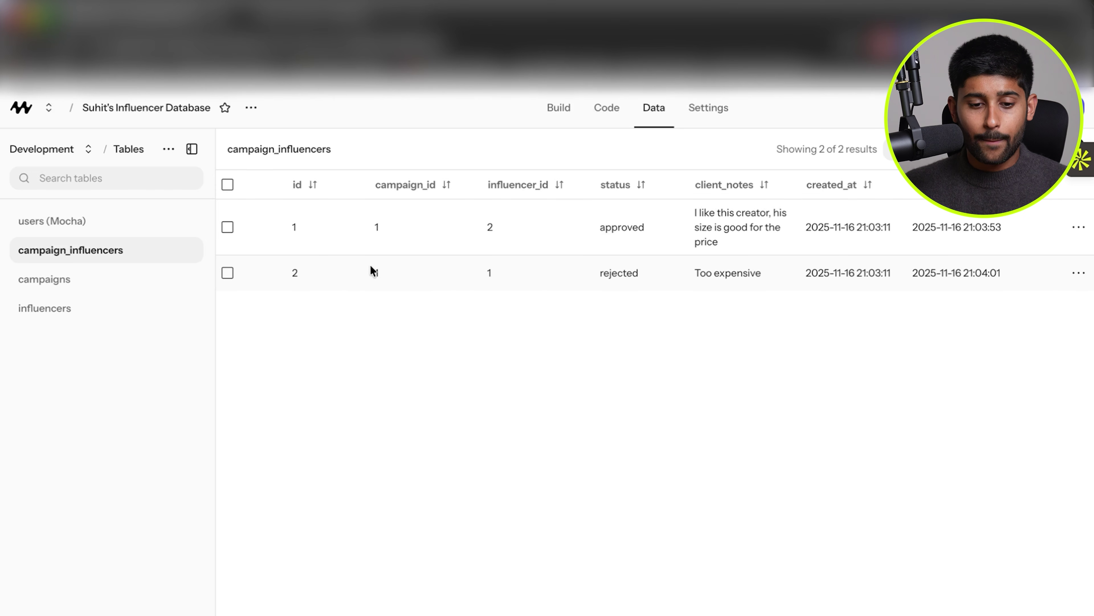
{"action": "left_click", "coordinate": [558, 111]}
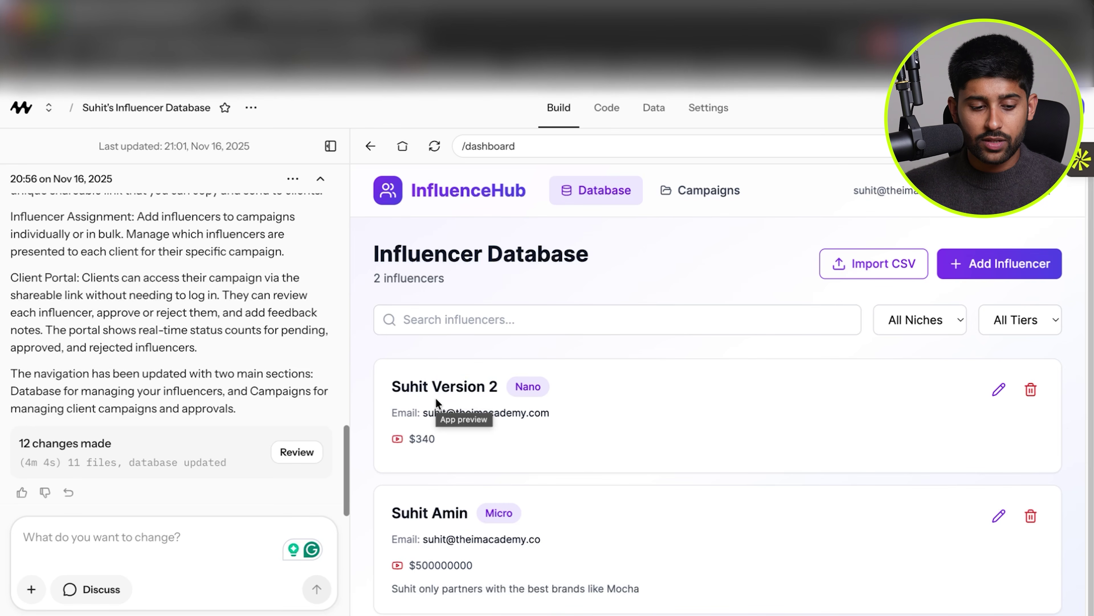
Request a Stripe paywall with agency $97/mo and brand $79/mo plans, plus $800/$650 yearly.
{"action": "left_click", "coordinate": [203, 566]}
{"action": "type", "text": "I want to sell "}
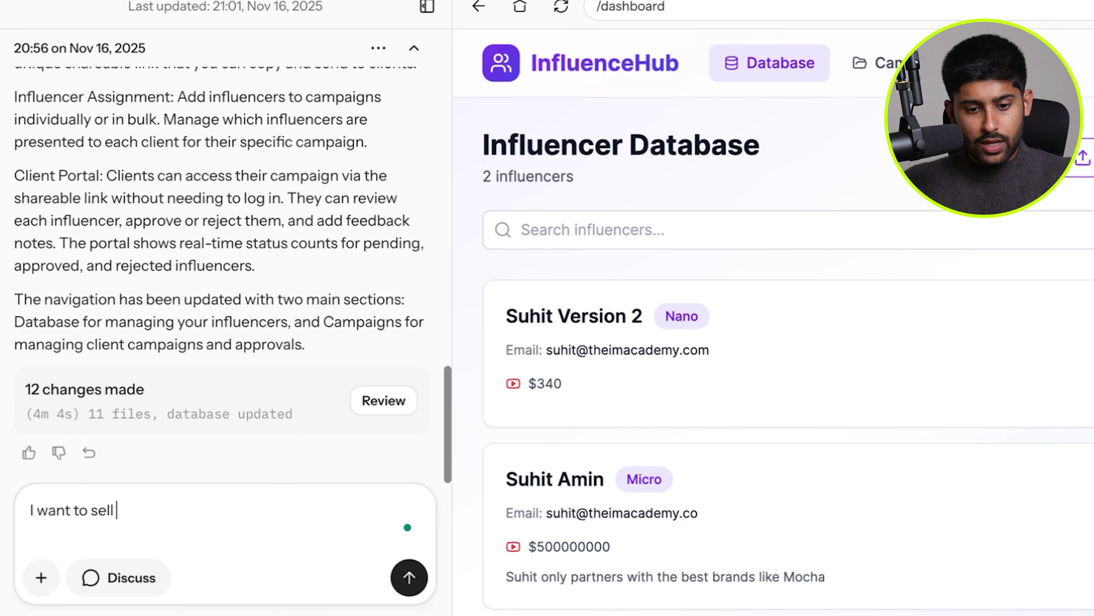
{"action": "type", "text": "this database to a"}
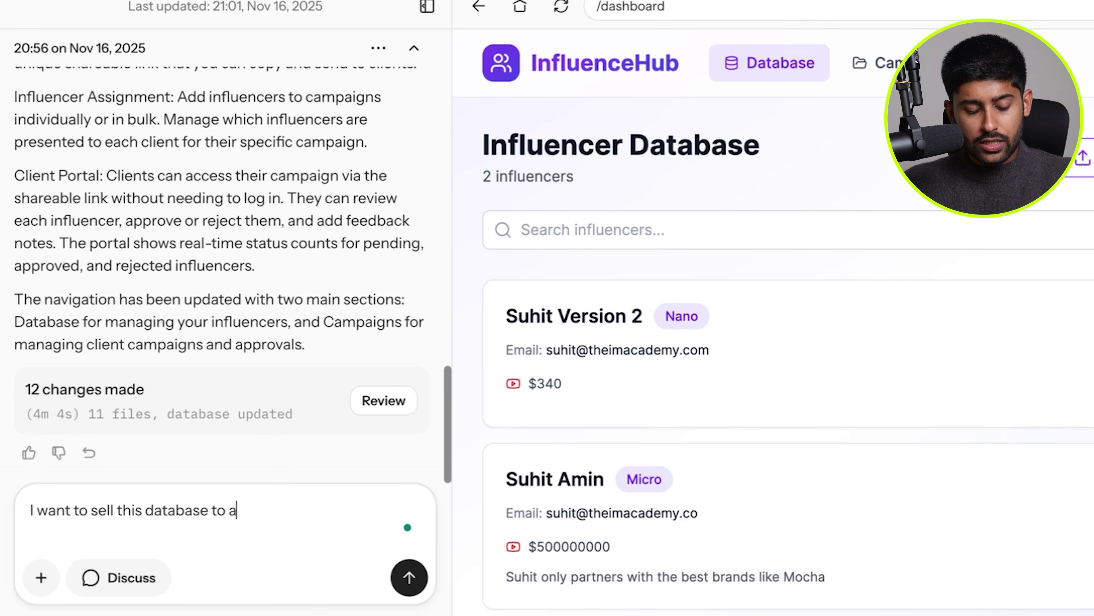
{"action": "type", "text": "gencies and also to brands. I"}
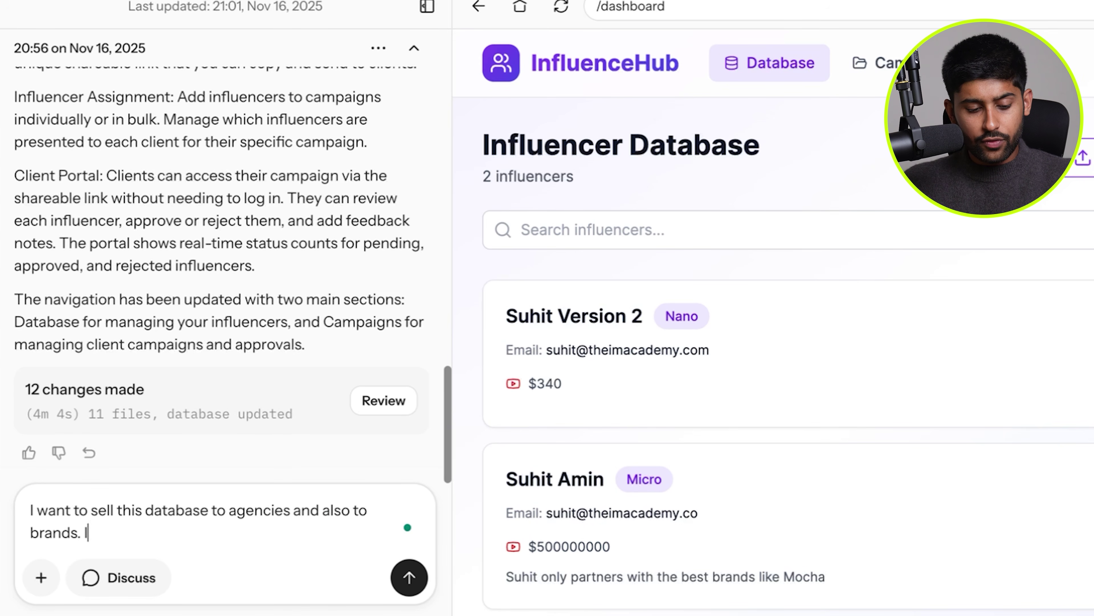
{"action": "type", "text": "nfluencer database pla"}
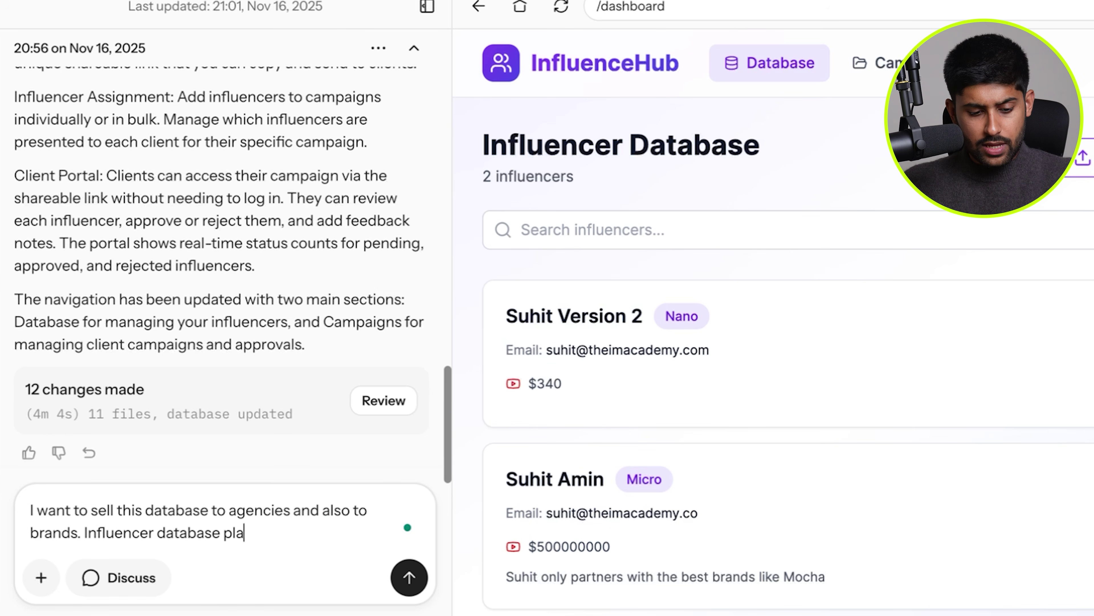
{"action": "type", "text": "tforms and workflow"}
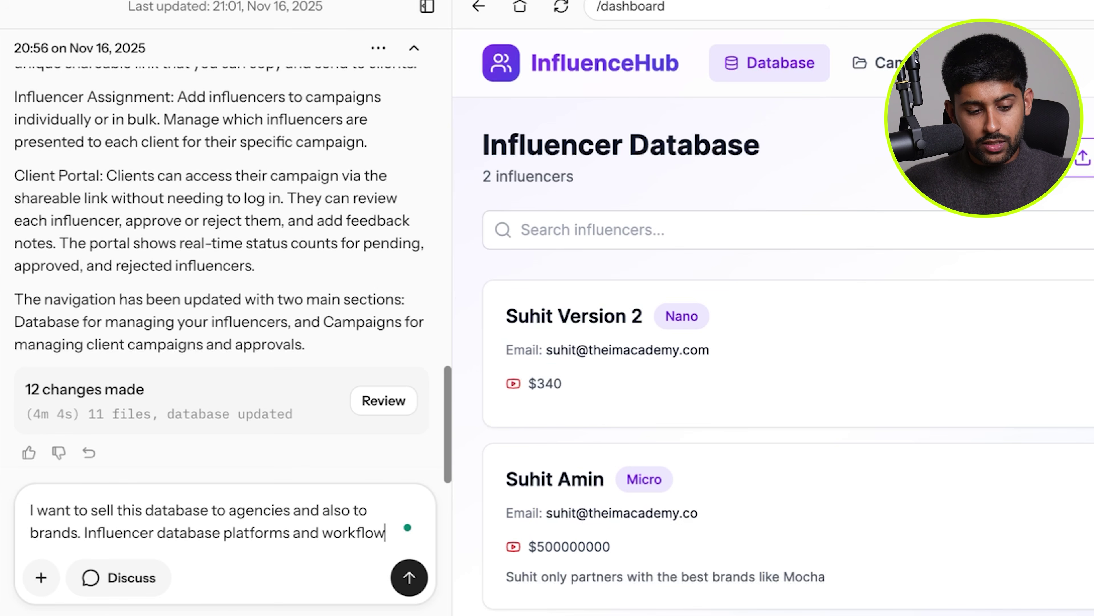
{"action": "type", "text": " management tools ar"}
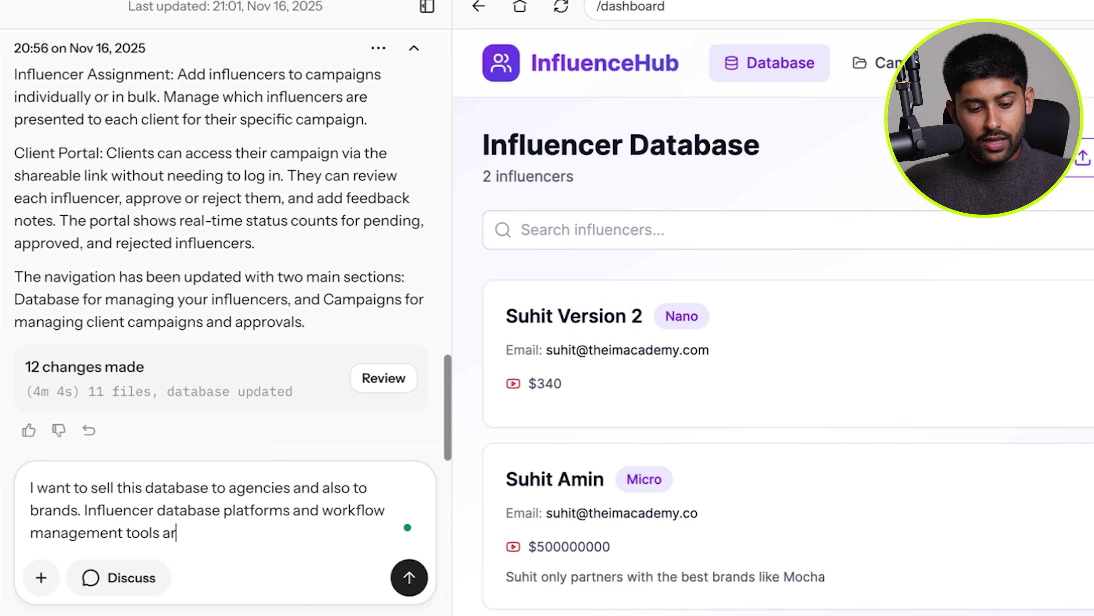
{"action": "type", "text": "e really hot in the market right now"}
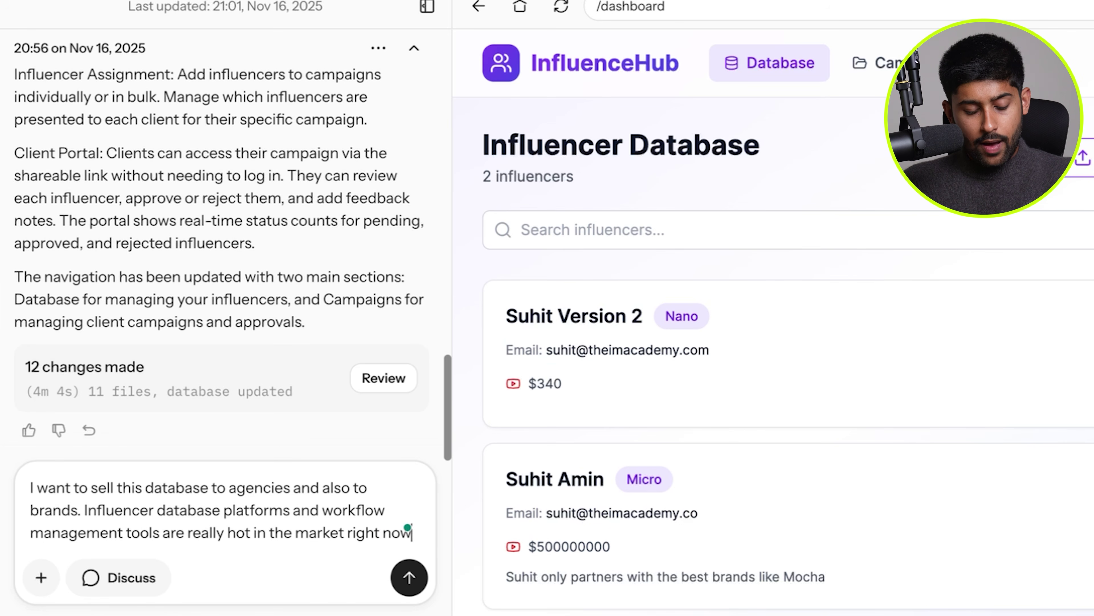
{"action": "type", "text": ", so I want to monetise this tool."}
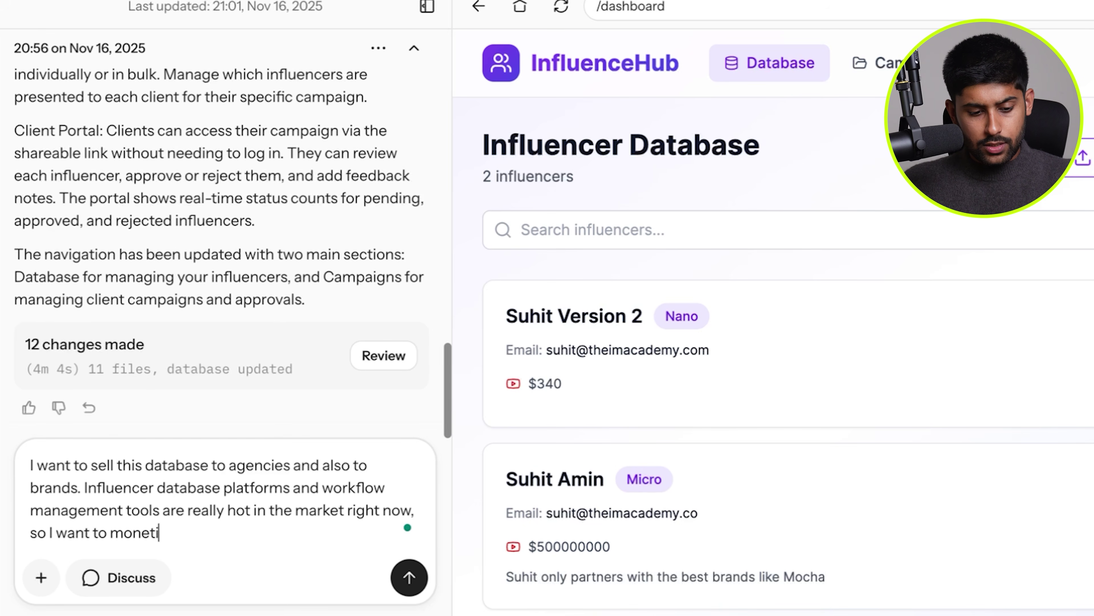
{"action": "key", "text": "shift+Return"}
{"action": "key", "text": "shift+Return"}
{"action": "type", "text": "Can you h"}
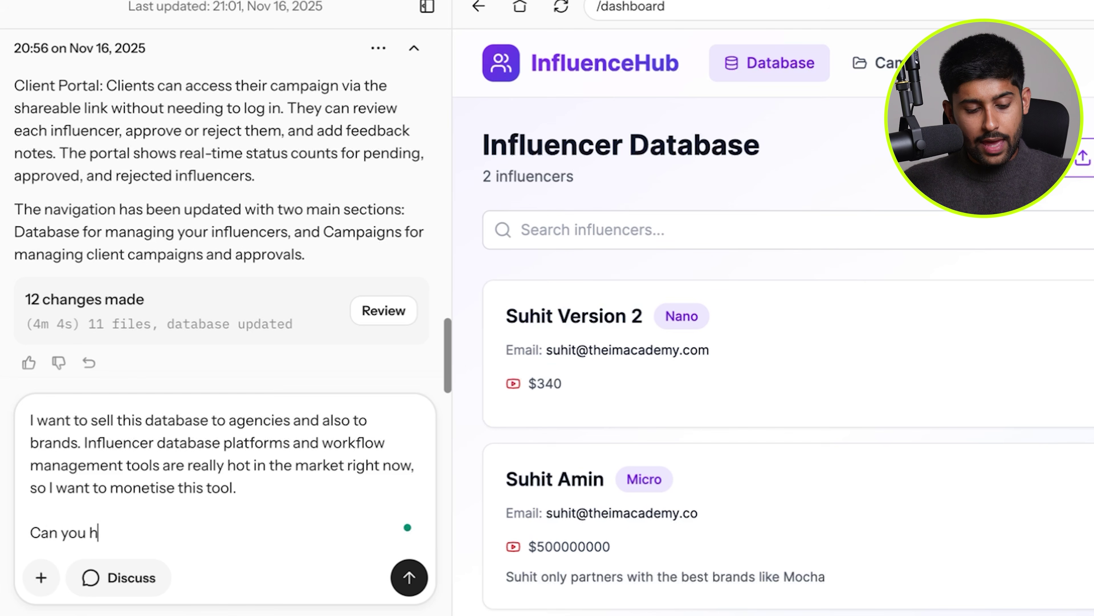
{"action": "type", "text": "elp me add a paywall an"}
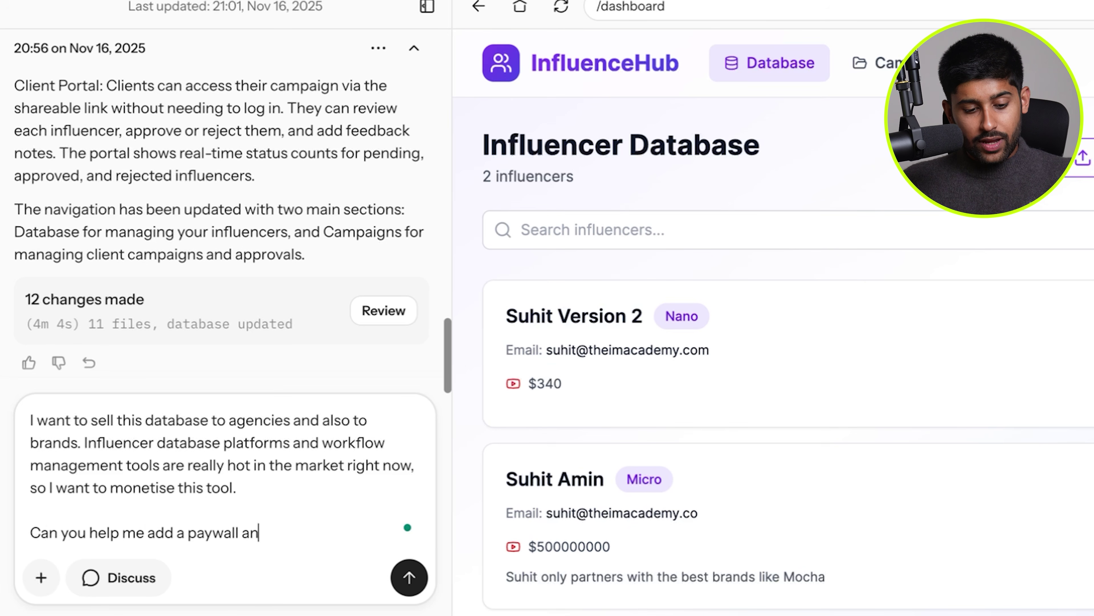
{"action": "type", "text": "d integrate stripe"}
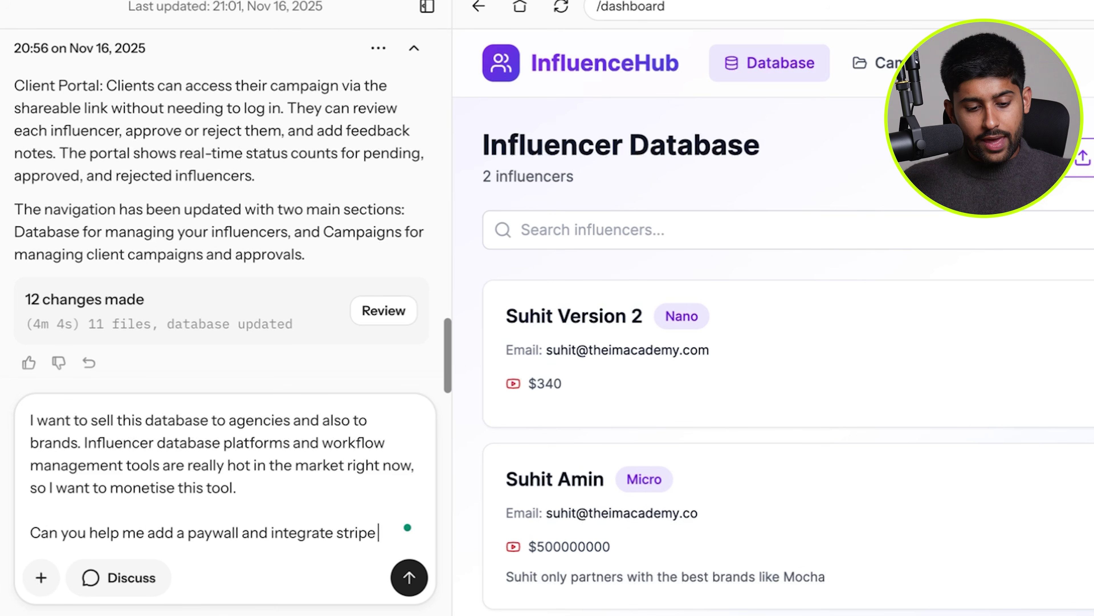
{"action": "type", "text": " to collect payments."}
{"action": "key", "text": "shift+Return"}
{"action": "key", "text": "shift+Return"}
{"action": "type", "text": "I am"}
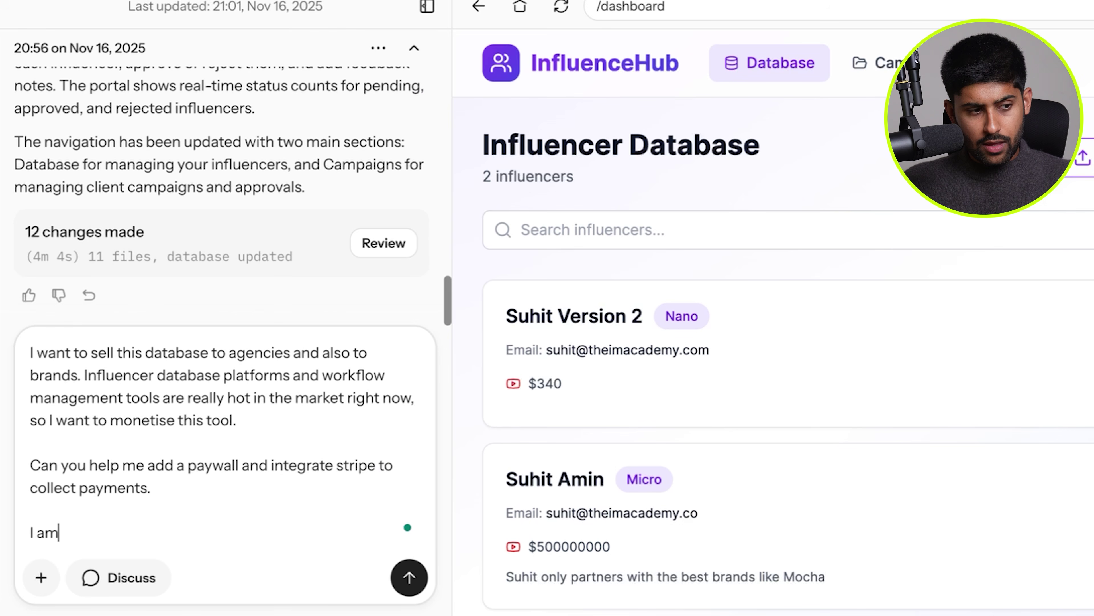
{"action": "type", "text": " thinking the following options:"}
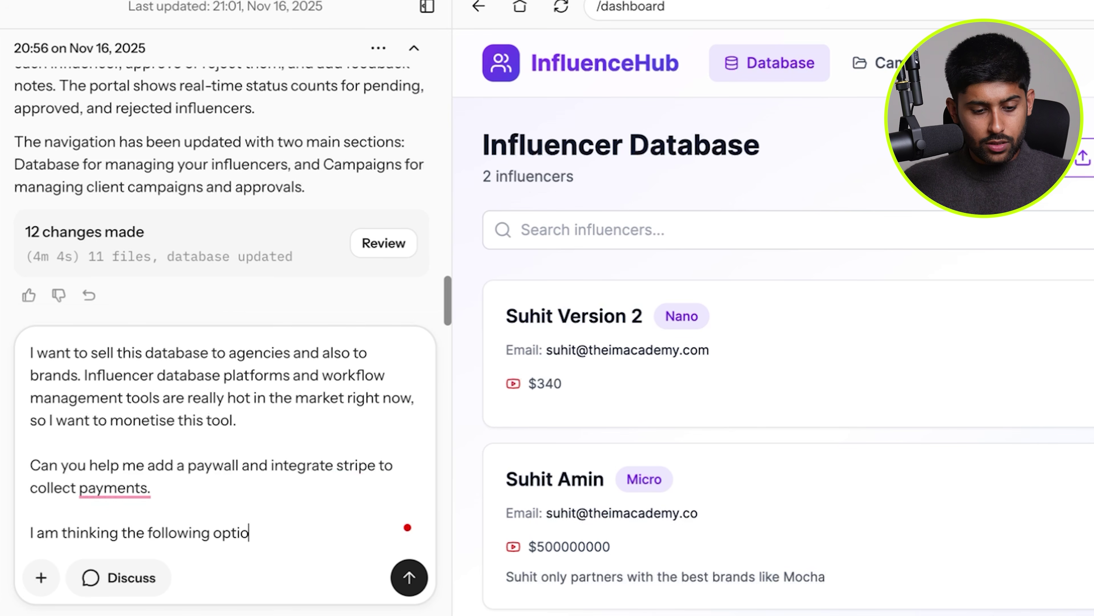
{"action": "key", "text": "shift+Return"}
{"action": "key", "text": "shift+Return"}
{"action": "type", "text": "1. A monthly"}
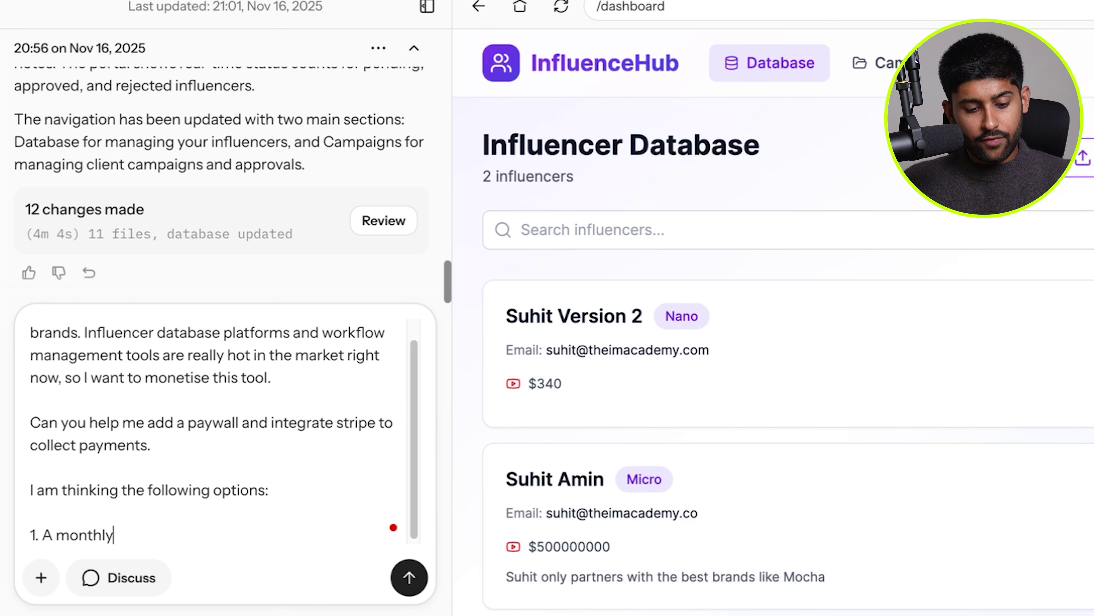
{"action": "type", "text": " plan for agencies at "}
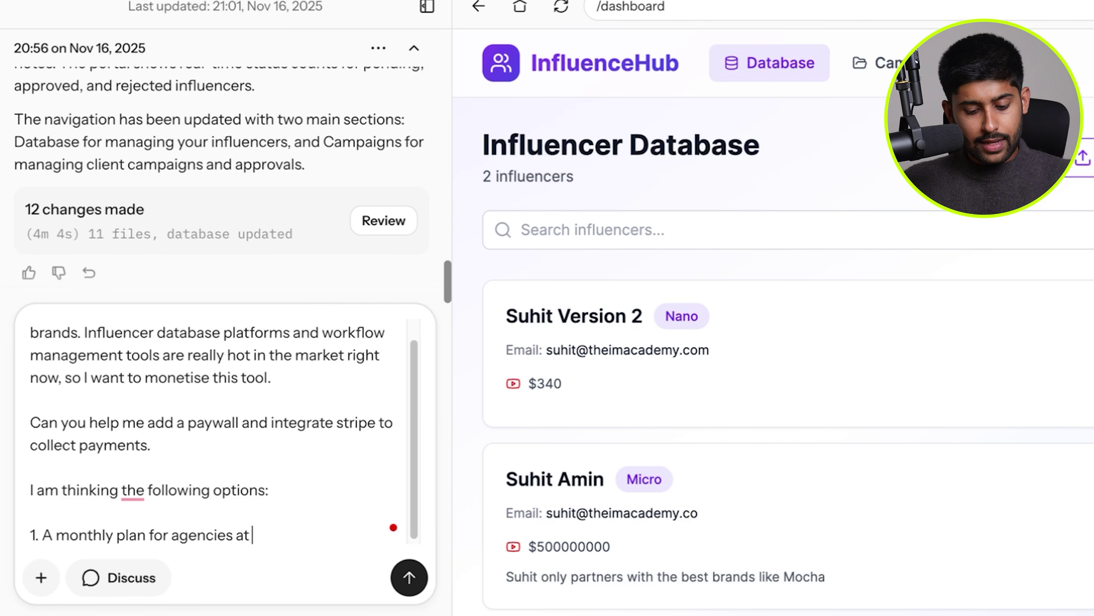
{"action": "type", "text": "$97/mo"}
{"action": "key", "text": "shift+Return"}
{"action": "type", "text": "2"}
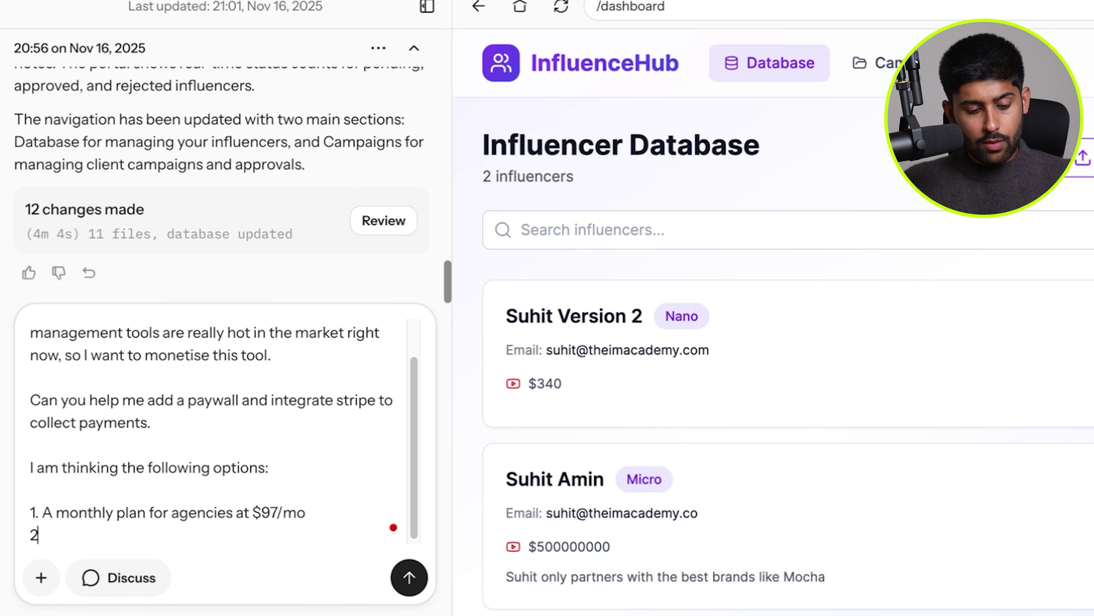
{"action": "type", "text": ". A monthly plan for"}
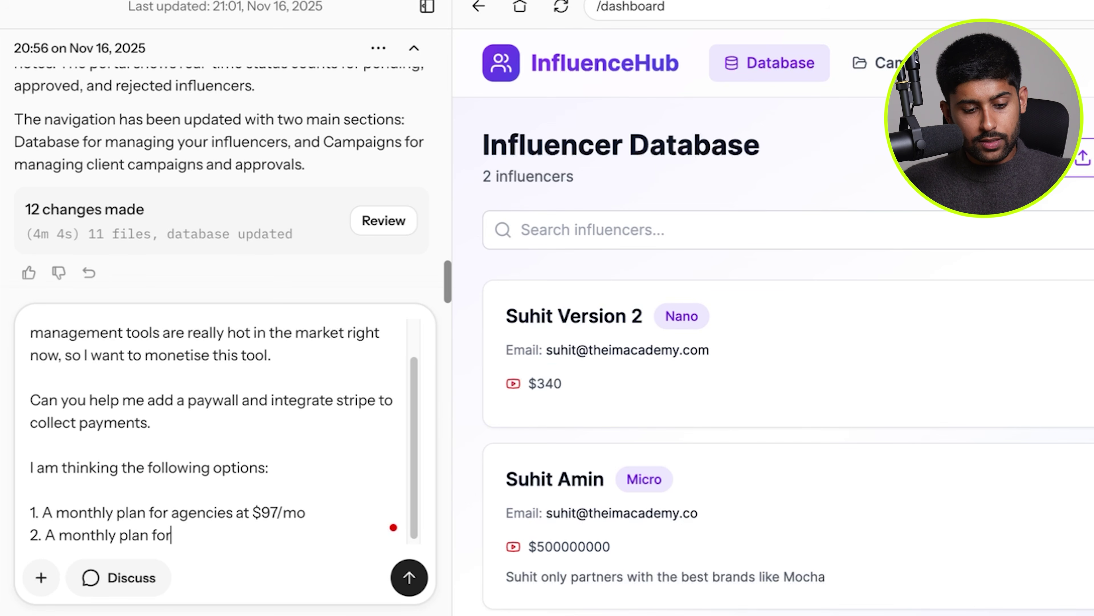
{"action": "type", "text": " brands at $79"}
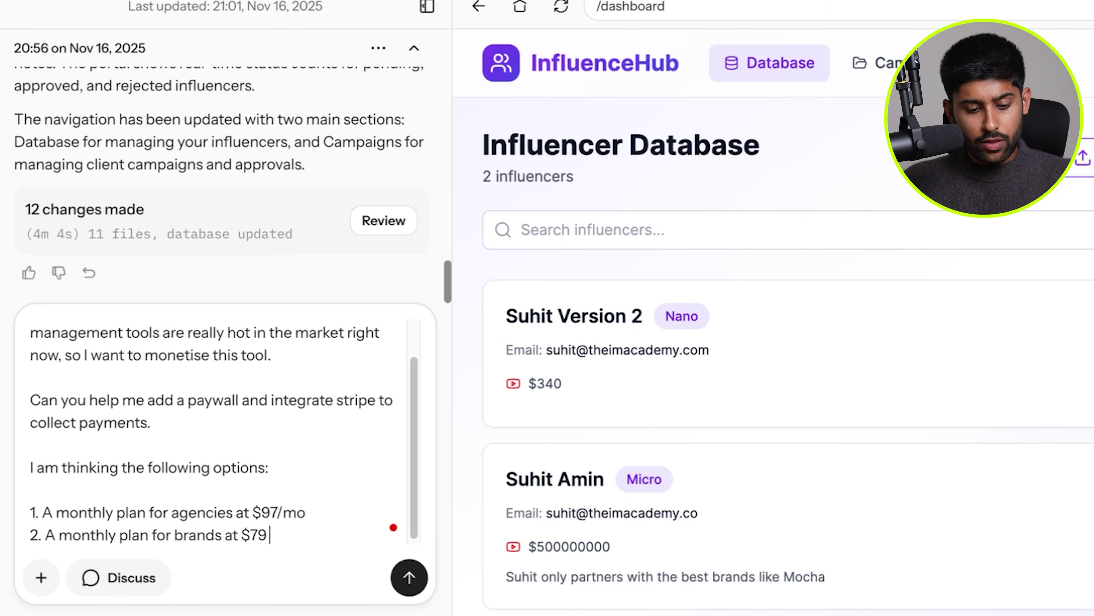
{"action": "type", "text": "/mo (brands go cheaper)"}
{"action": "key", "text": "shift+Return"}
{"action": "type", "text": "A"}
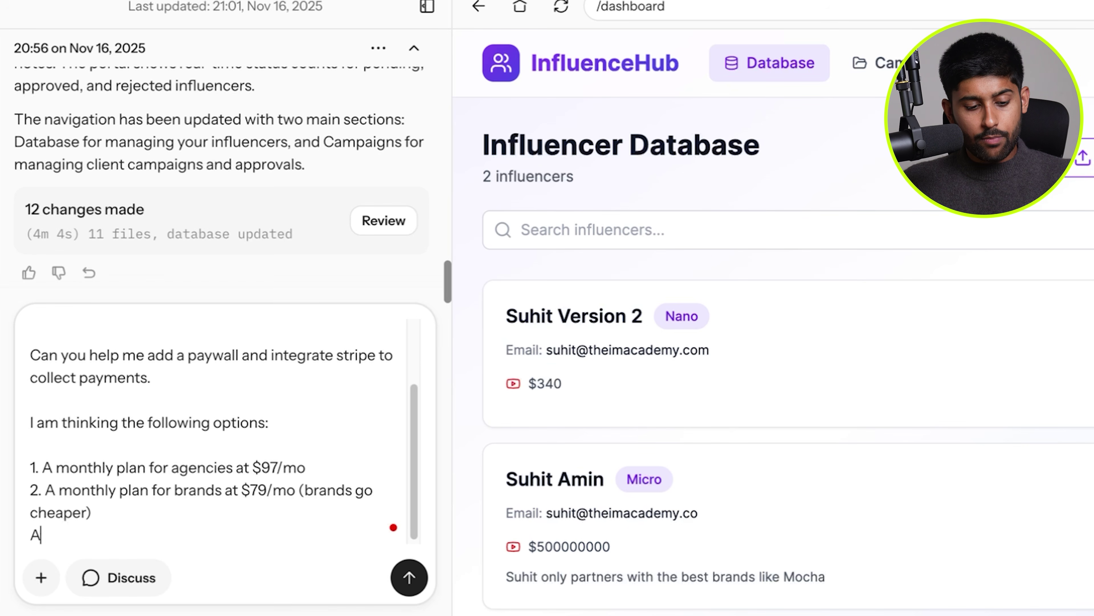
{"action": "type", "text": "nd then both having ye"}
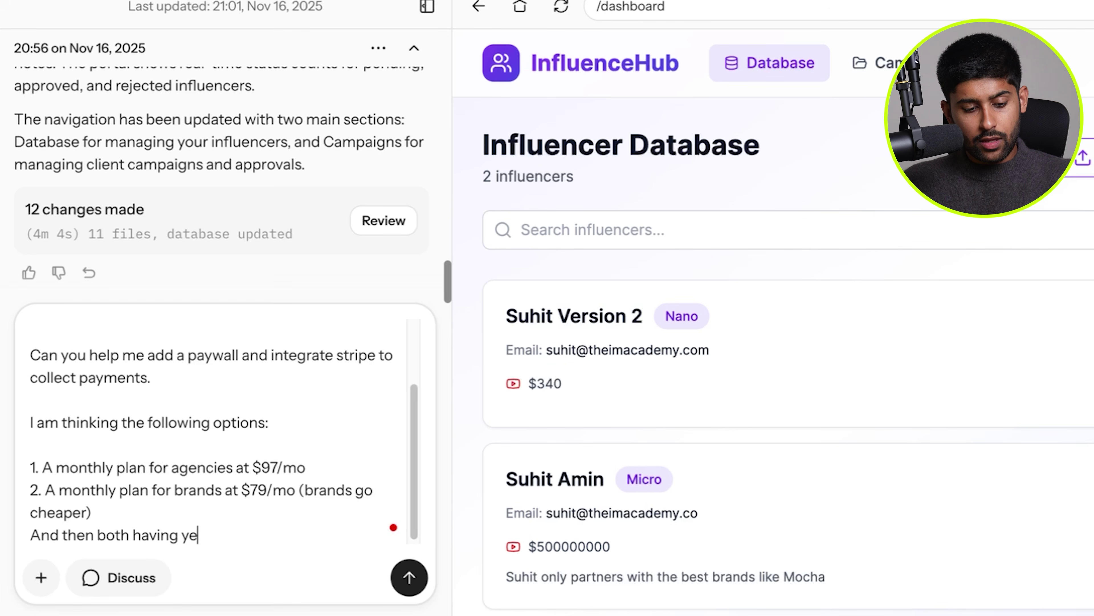
{"action": "type", "text": "arly plans at $800 a"}
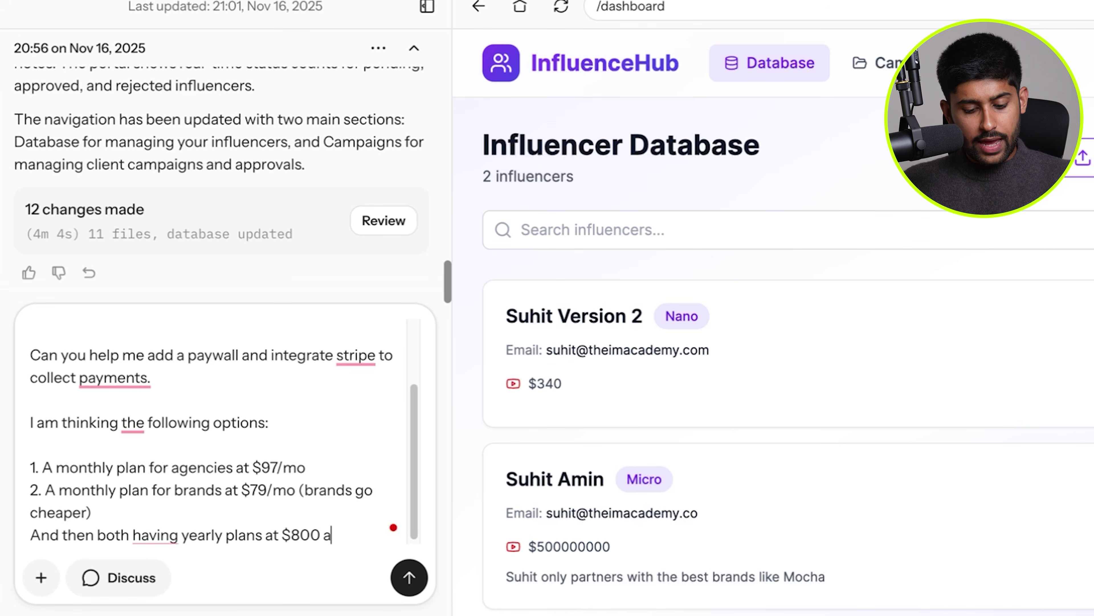
{"action": "type", "text": "nd $650"}
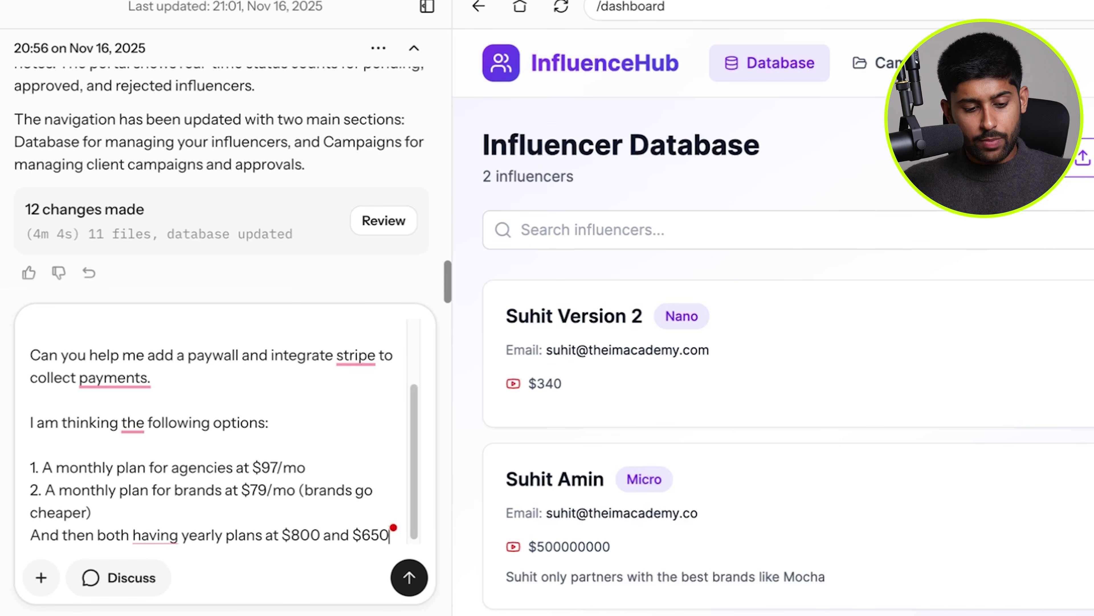
{"action": "type", "text": " respectively"}
Ask for a custom-password section to bypass the paywall, sign off with 'Thanks', and send.
{"action": "key", "text": "Return"}
{"action": "key", "text": "Return"}
{"action": "type", "text": "Finally, p"}
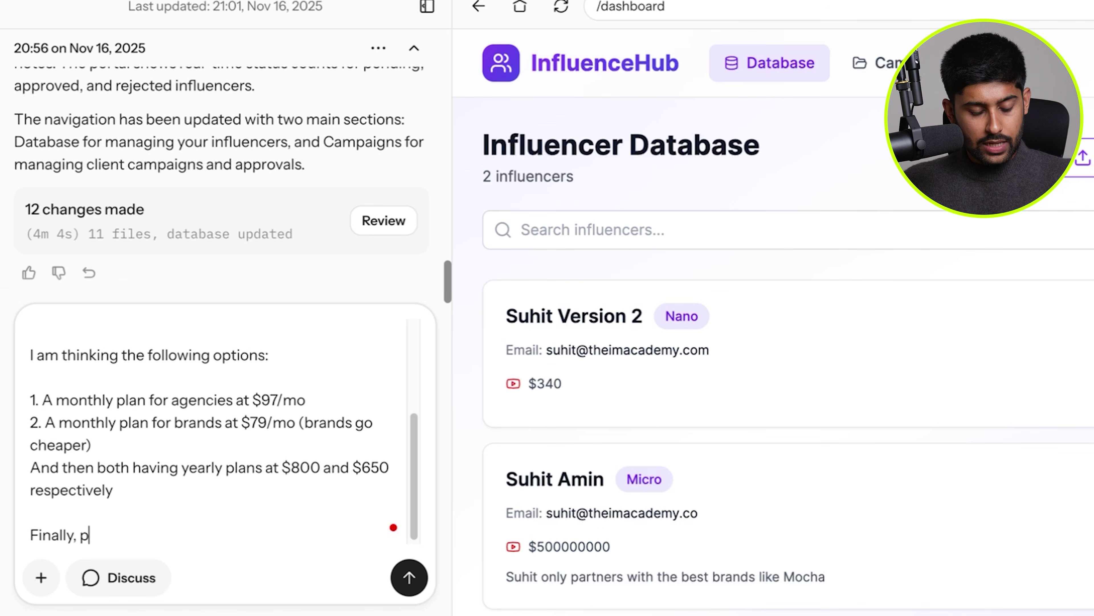
{"action": "type", "text": "lease add a secti"}
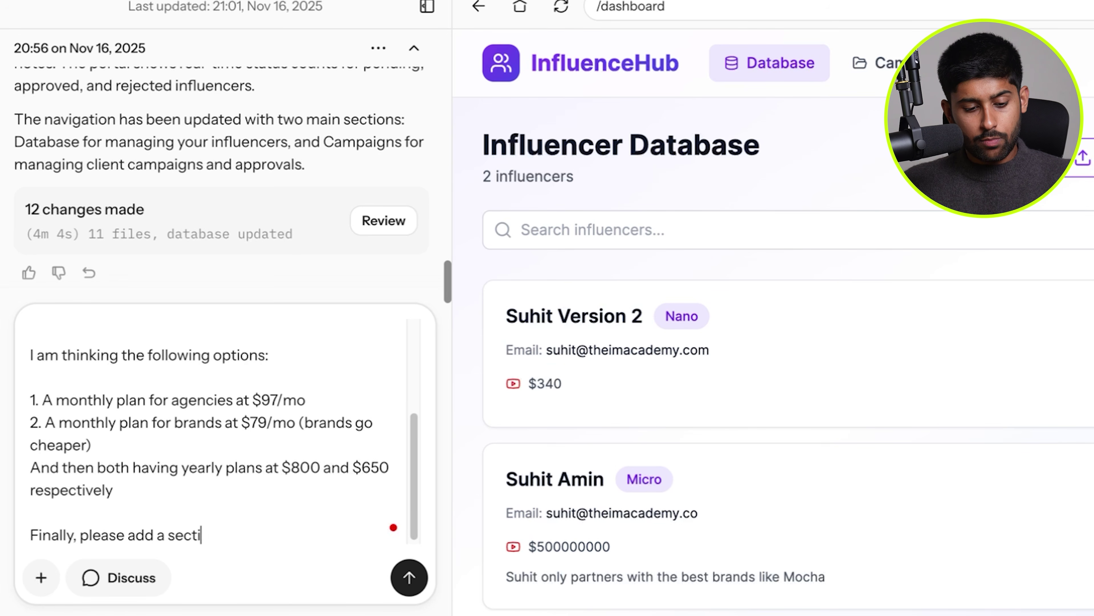
{"action": "type", "text": "on to bypass the paywa"}
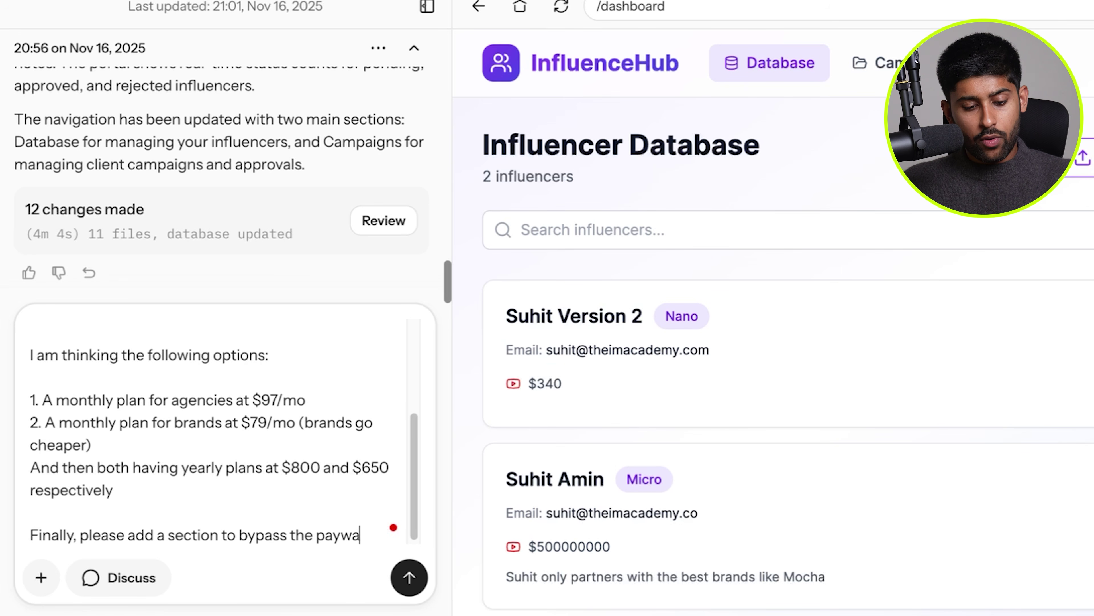
{"action": "type", "text": "ll with a custom "}
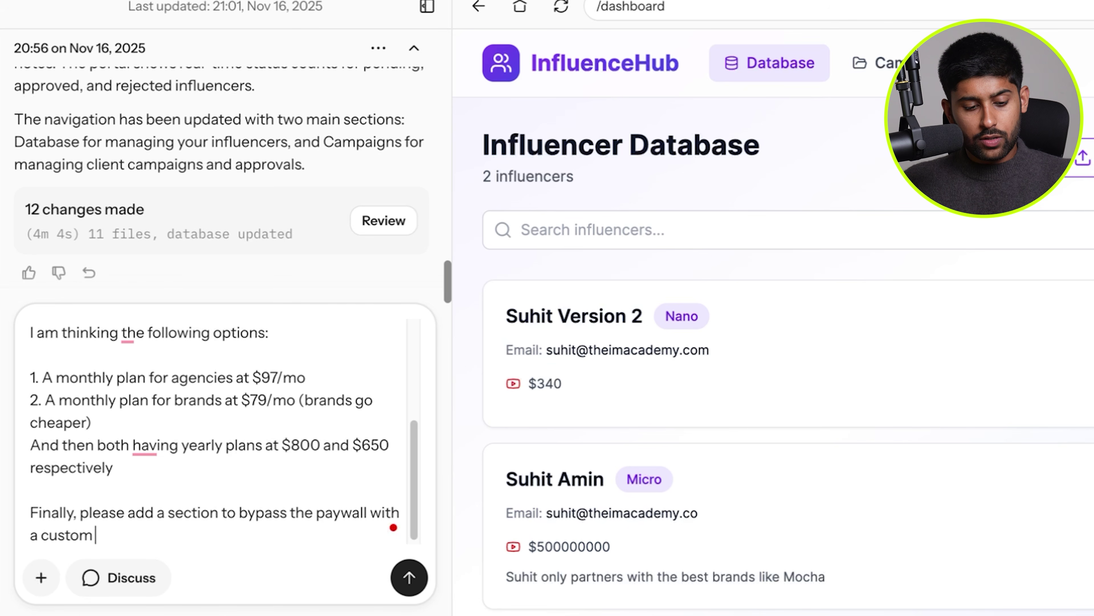
{"action": "type", "text": "password - for me or for p"}
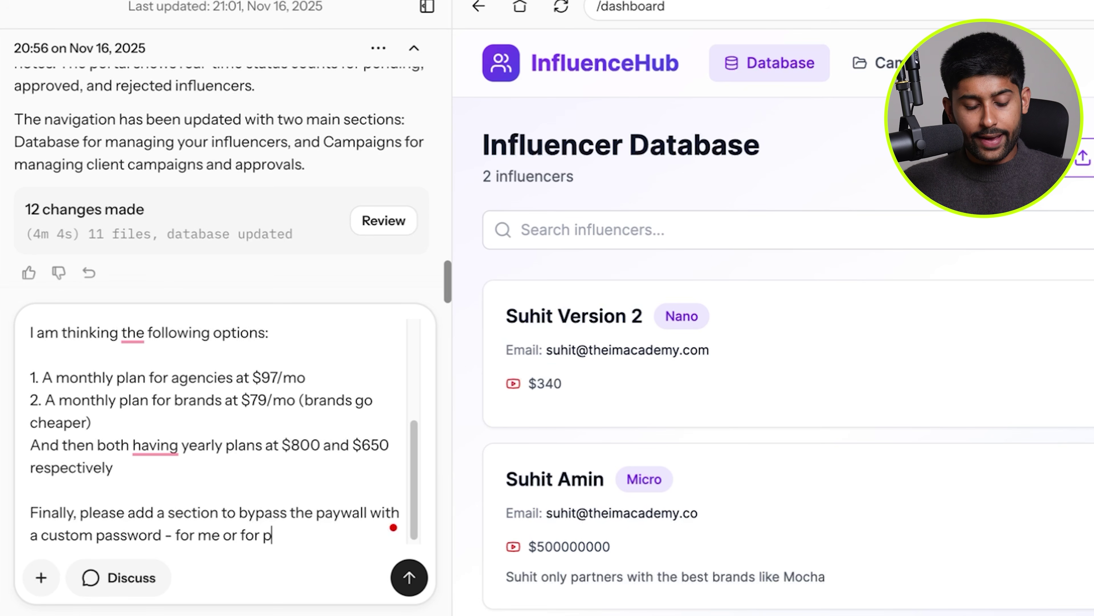
{"action": "type", "text": "eople I give this too for free. "}
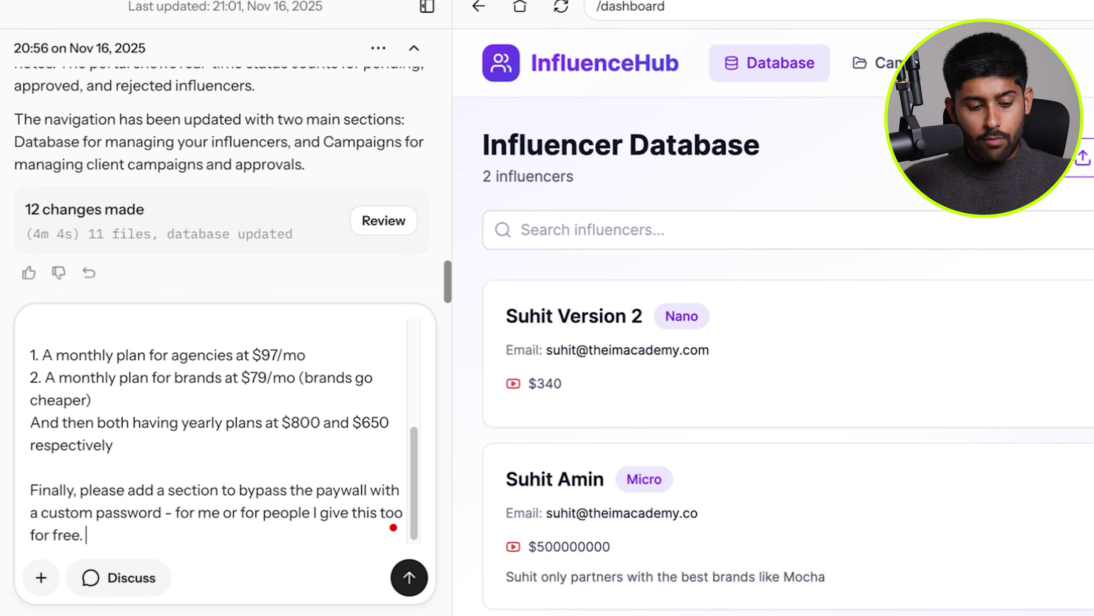
{"action": "type", "text": "Make the password"}
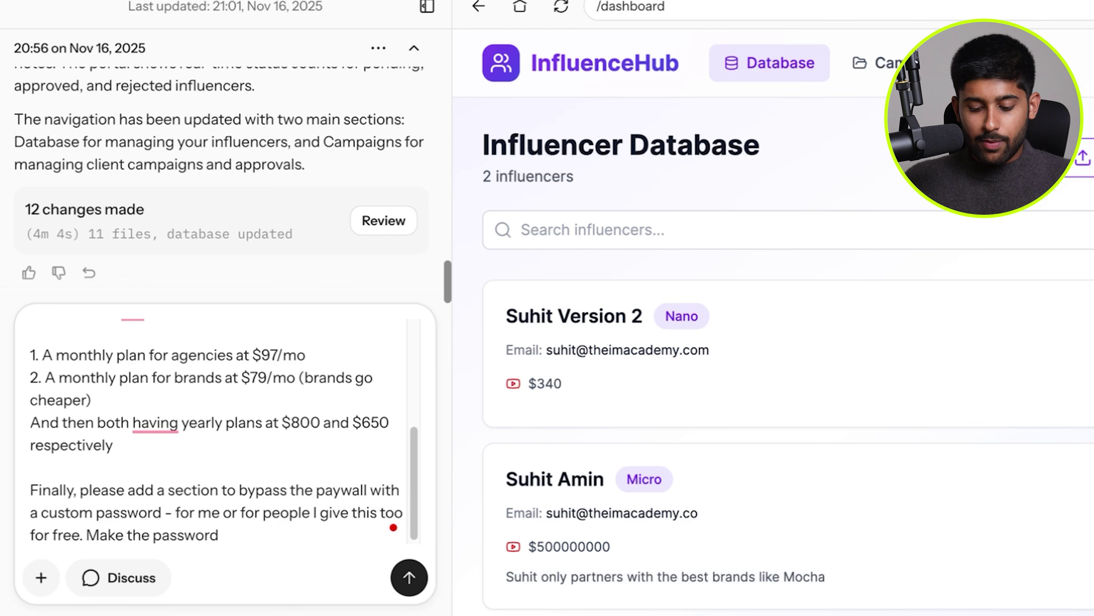
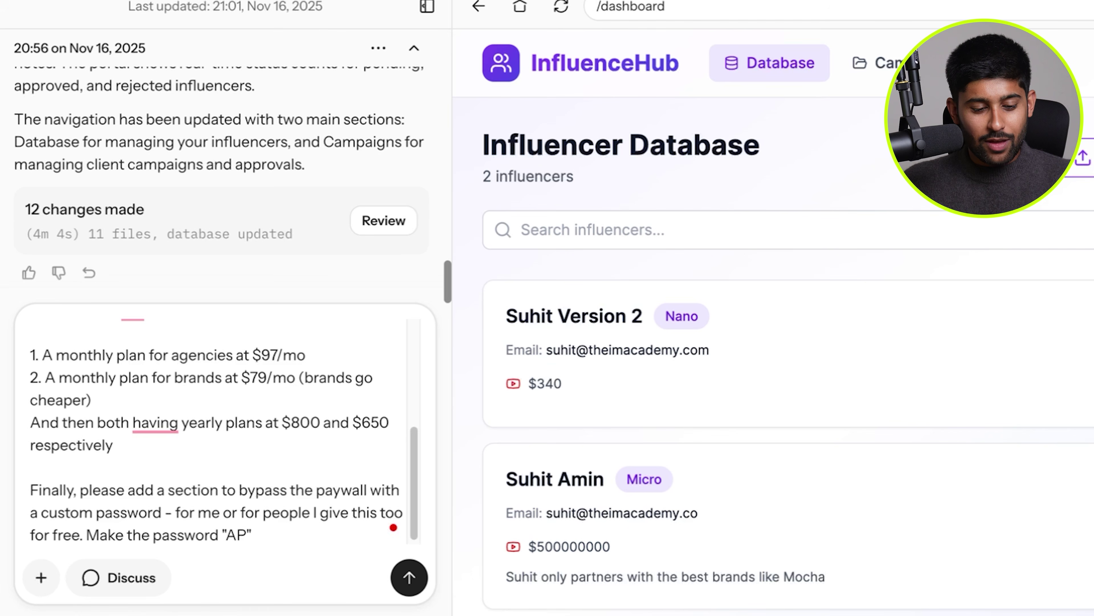
{"action": "type", "text": "."}
{"action": "key", "text": "shift+Return"}
{"action": "key", "text": "shift+Return"}
{"action": "type", "text": "Thanks"}
{"action": "key", "text": "Return"}
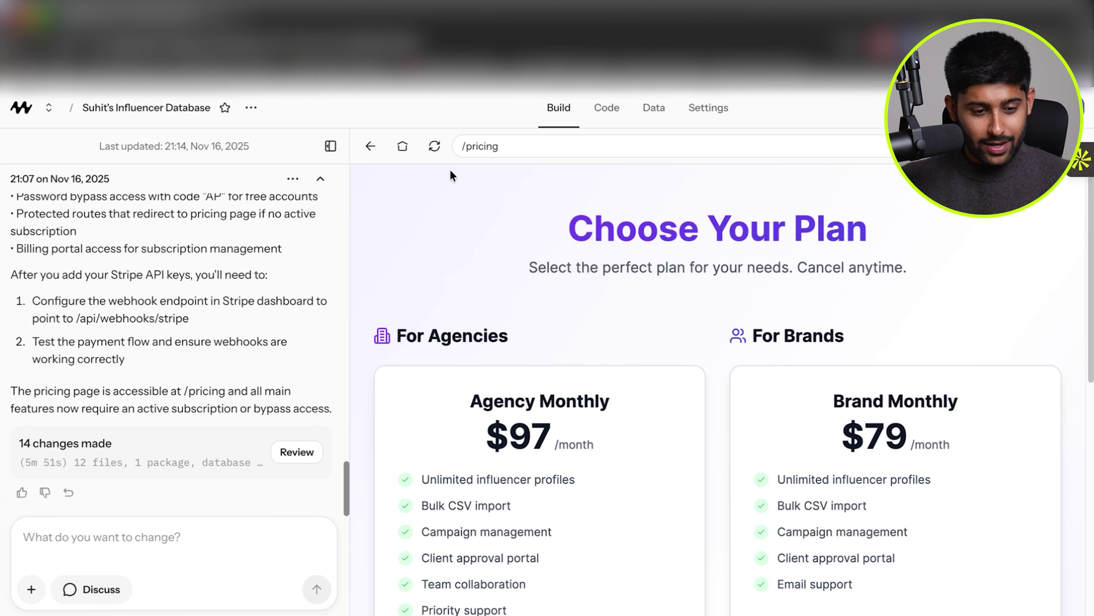
Scroll through the assistant's summary of the Stripe pricing build while the /pricing preview loads.
{"action": "scroll", "coordinate": [173, 345], "scroll_direction": "up", "scroll_amount": 10}
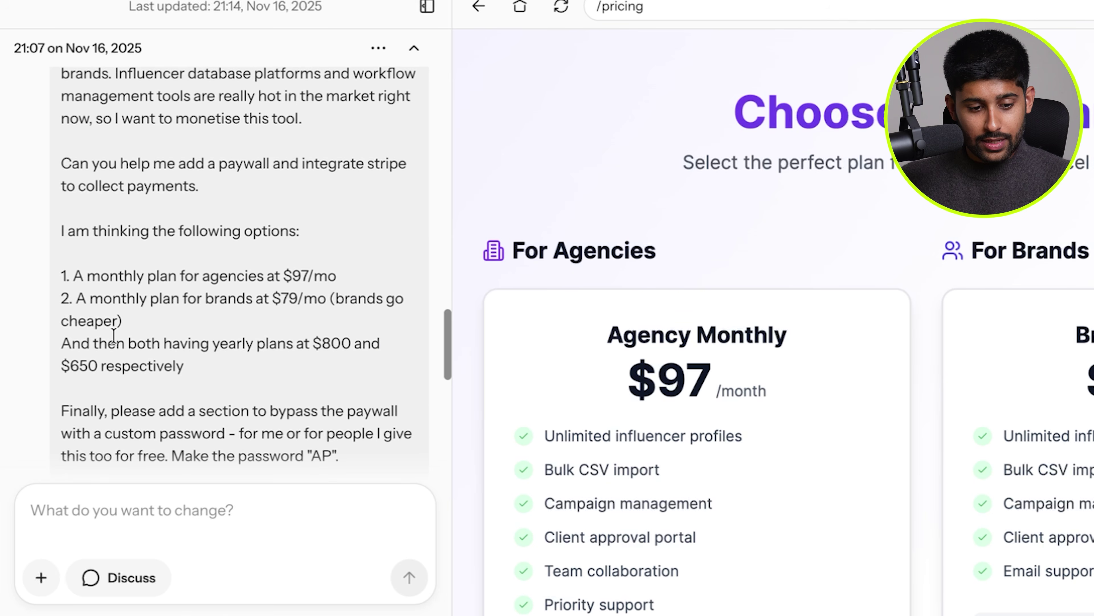
{"action": "scroll", "coordinate": [113, 336], "scroll_direction": "up", "scroll_amount": 1}
{"action": "scroll", "coordinate": [115, 340], "scroll_direction": "down", "scroll_amount": 10}
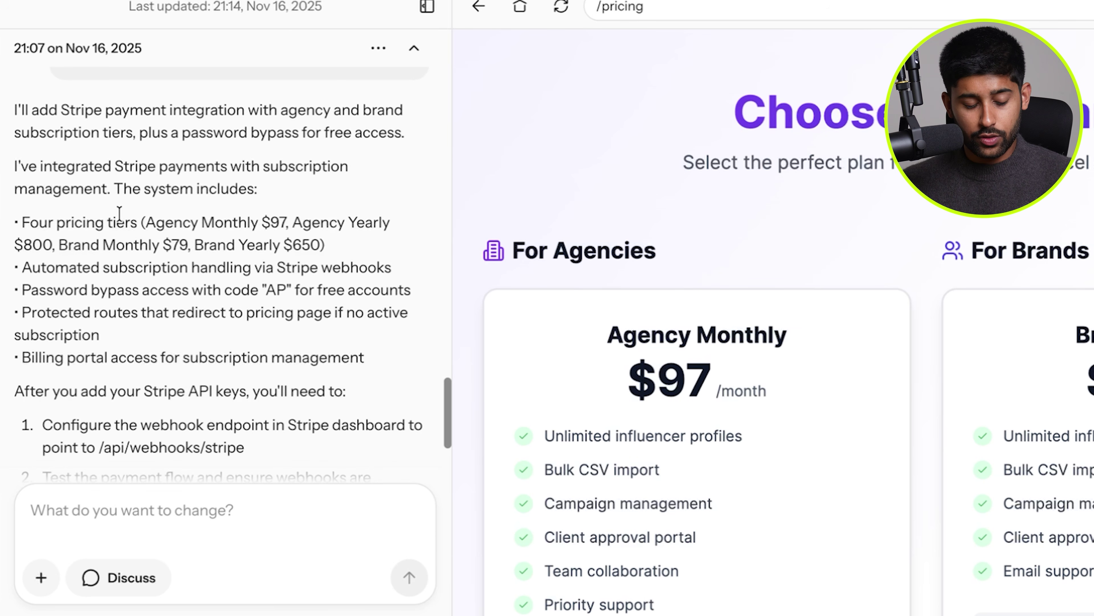
{"action": "scroll", "coordinate": [120, 213], "scroll_direction": "down", "scroll_amount": 1}
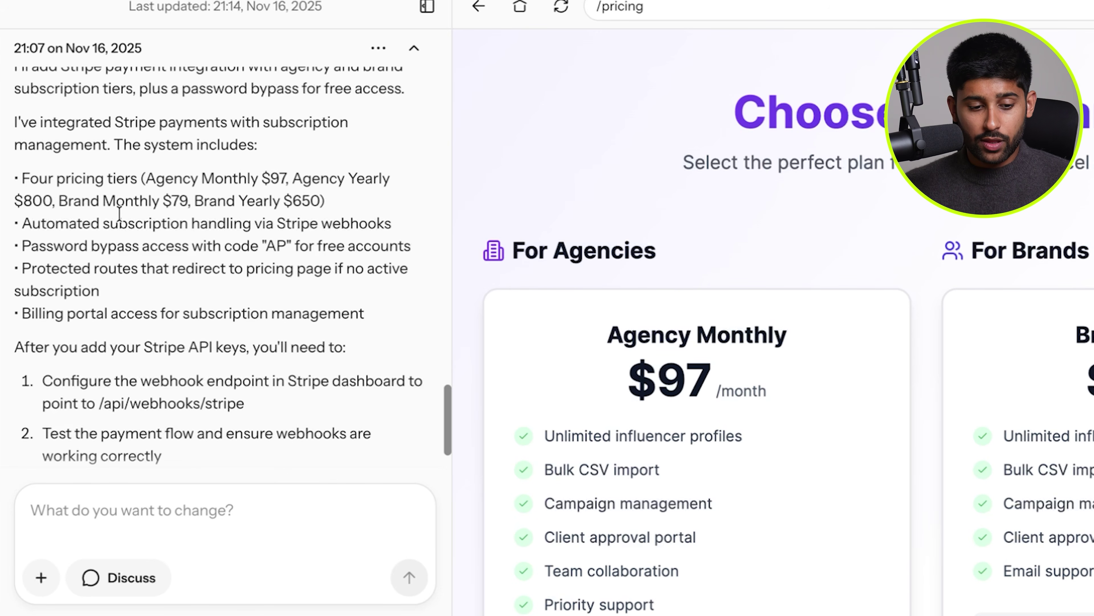
{"action": "scroll", "coordinate": [119, 213], "scroll_direction": "down", "scroll_amount": 1}
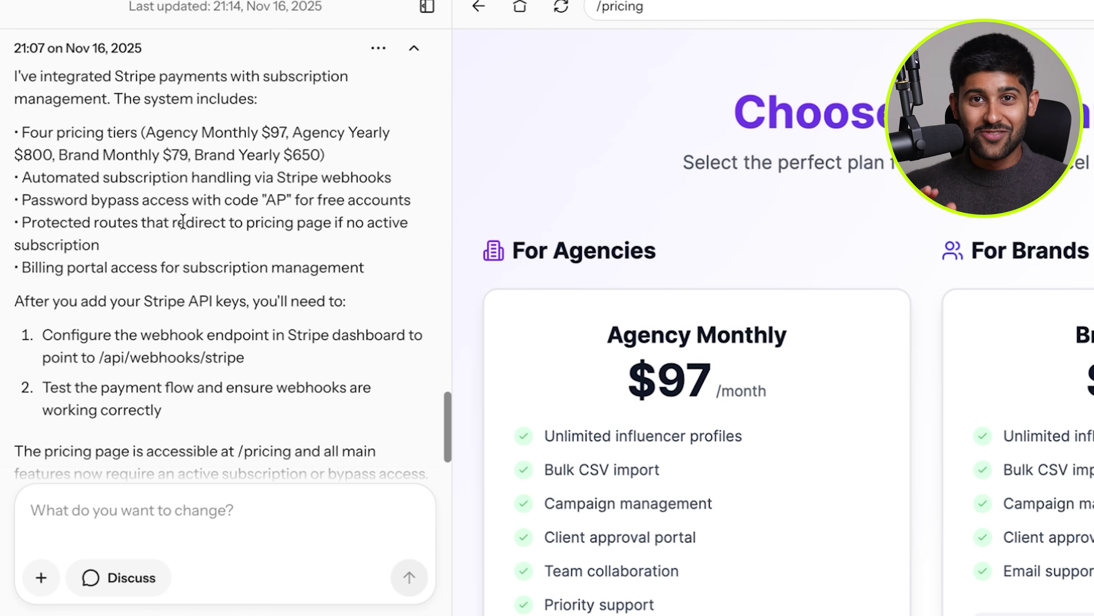
{"action": "scroll", "coordinate": [183, 222], "scroll_direction": "down", "scroll_amount": 5}
{"action": "scroll", "coordinate": [184, 222], "scroll_direction": "up", "scroll_amount": 7}
{"action": "scroll", "coordinate": [103, 264], "scroll_direction": "down", "scroll_amount": 4}
{"action": "scroll", "coordinate": [103, 264], "scroll_direction": "down", "scroll_amount": 2}
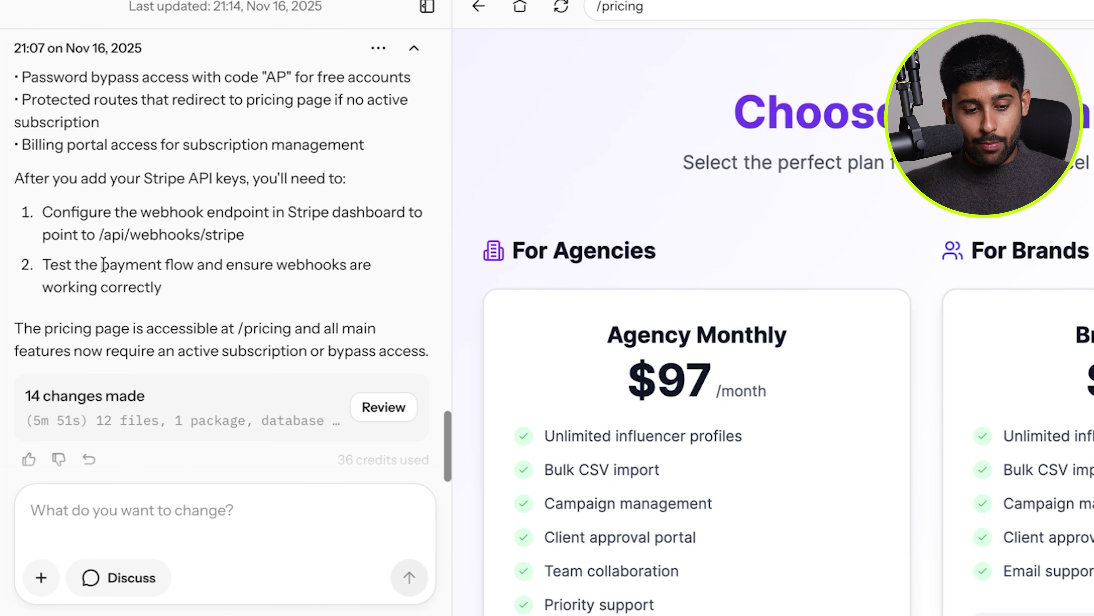
{"action": "scroll", "coordinate": [145, 180], "scroll_direction": "down", "scroll_amount": 1}
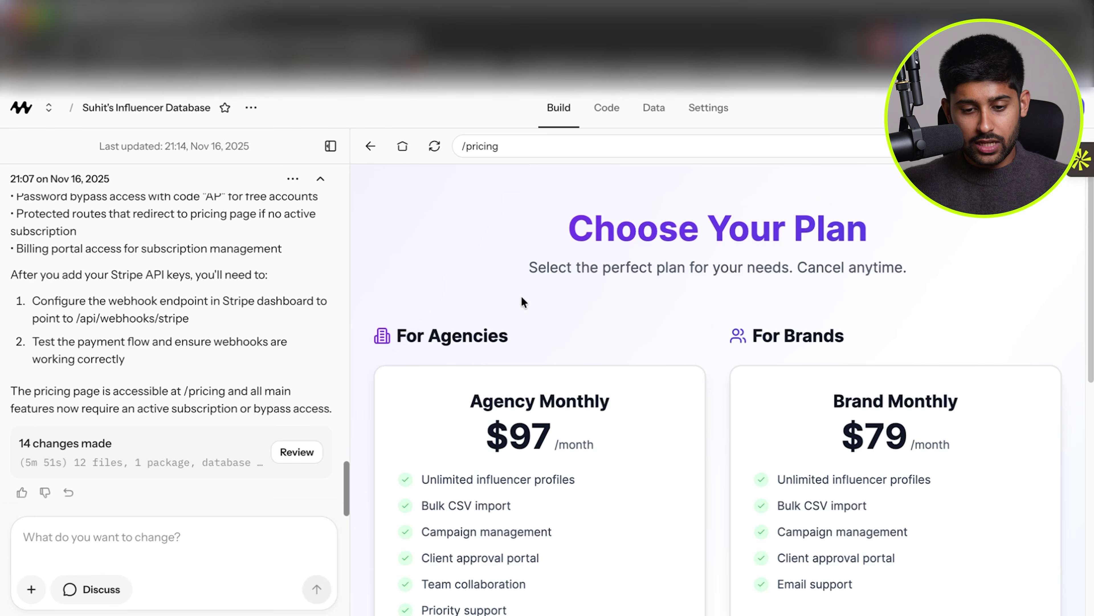
Try checkout on the Agency Monthly plan in the preview and dismiss the failure alert.
{"action": "left_click_drag", "start_coordinate": [573, 194], "coordinate": [805, 312]}
{"action": "left_click", "coordinate": [770, 310]}
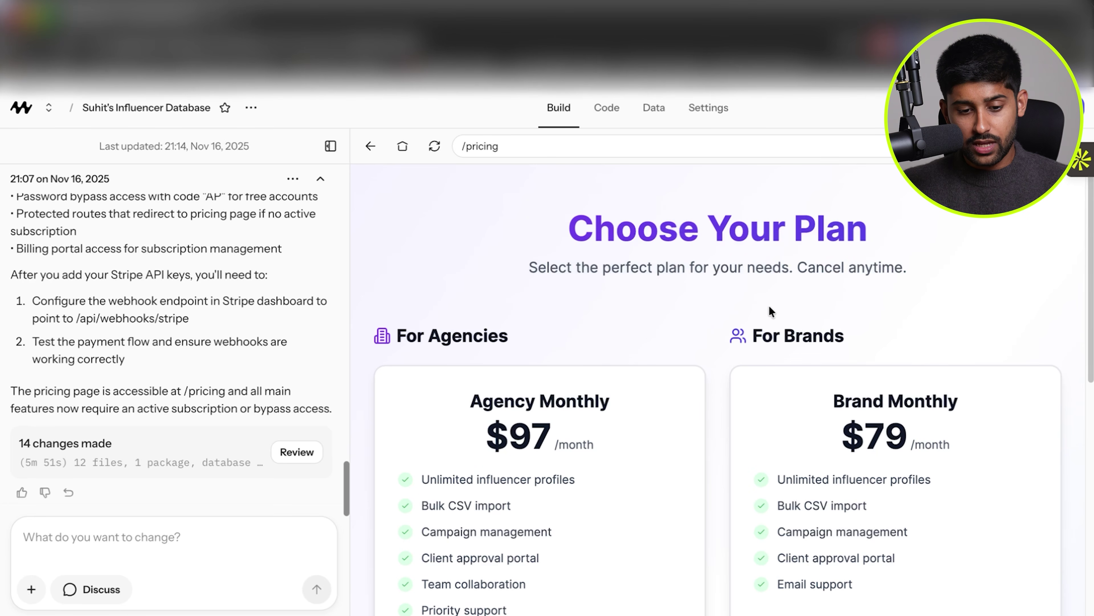
{"action": "scroll", "coordinate": [772, 310], "scroll_direction": "down", "scroll_amount": 3}
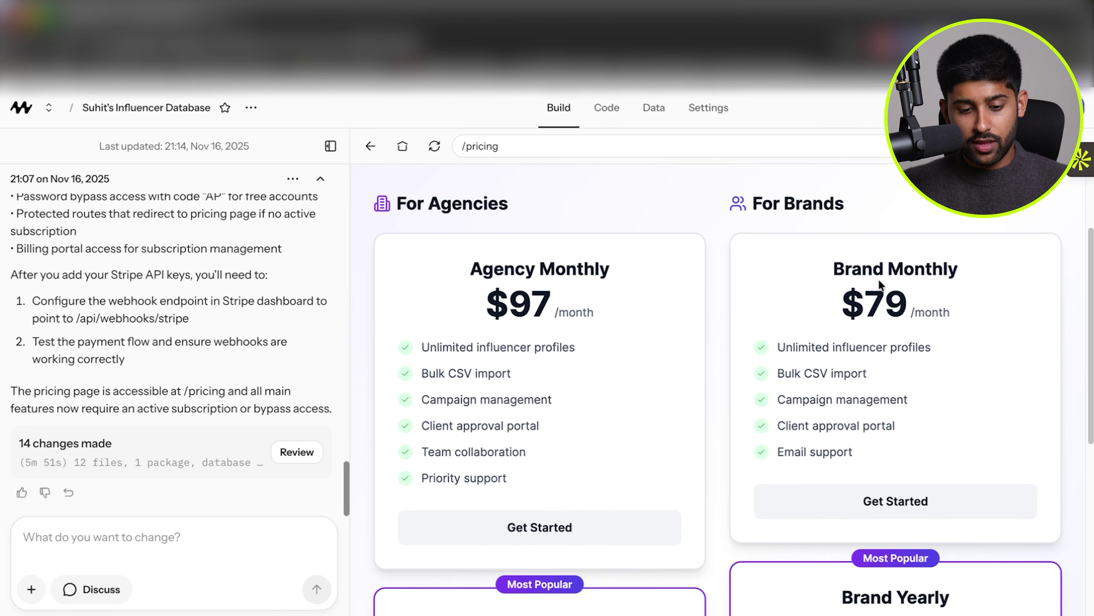
{"action": "scroll", "coordinate": [667, 399], "scroll_direction": "down", "scroll_amount": 1}
{"action": "scroll", "coordinate": [647, 388], "scroll_direction": "down", "scroll_amount": 9}
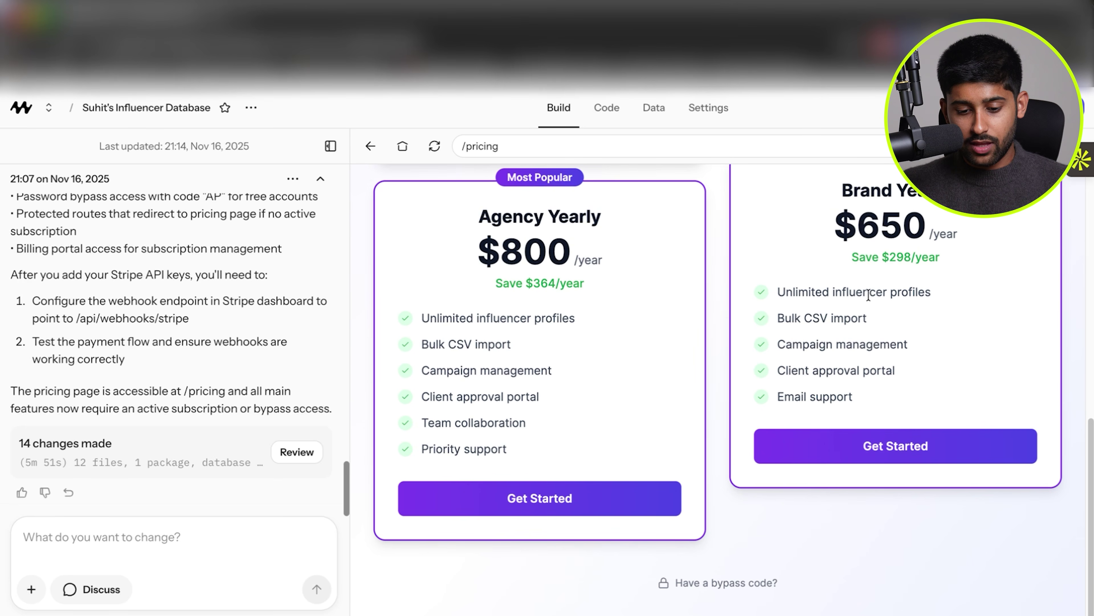
{"action": "left_click", "coordinate": [731, 587]}
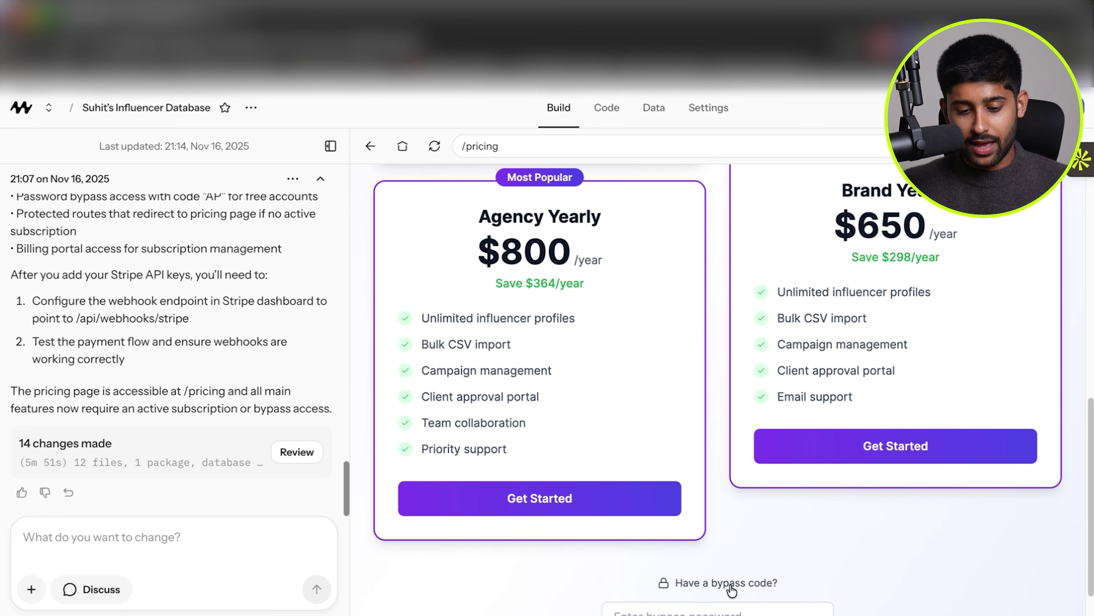
{"action": "scroll", "coordinate": [732, 588], "scroll_direction": "down", "scroll_amount": 1}
{"action": "left_click", "coordinate": [670, 561]}
{"action": "scroll", "coordinate": [670, 560], "scroll_direction": "down", "scroll_amount": 1}
{"action": "left_click", "coordinate": [619, 506]}
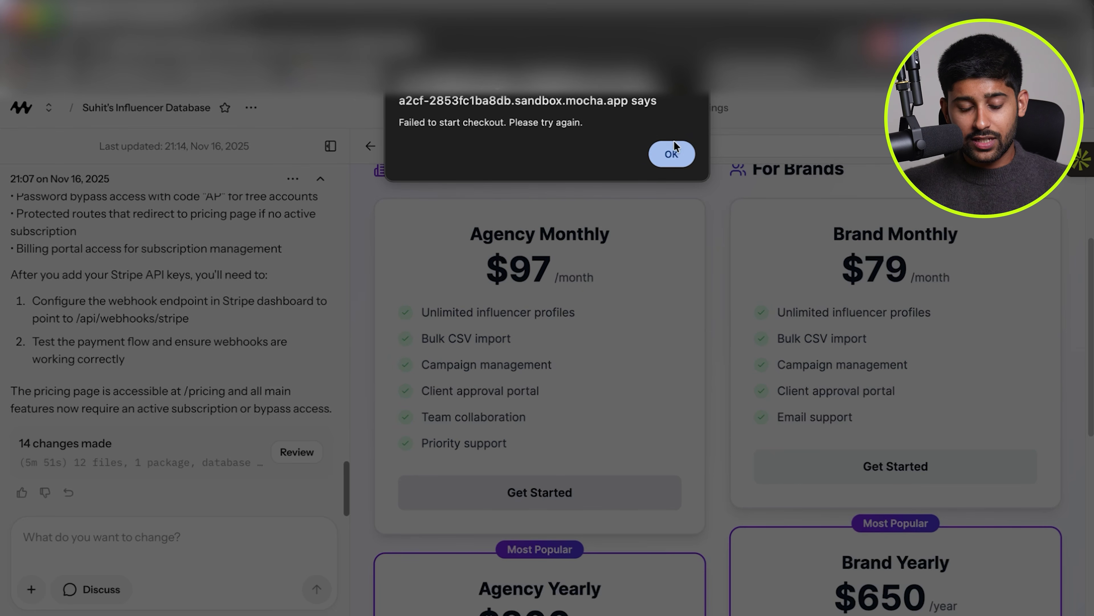
{"action": "left_click", "coordinate": [675, 153]}
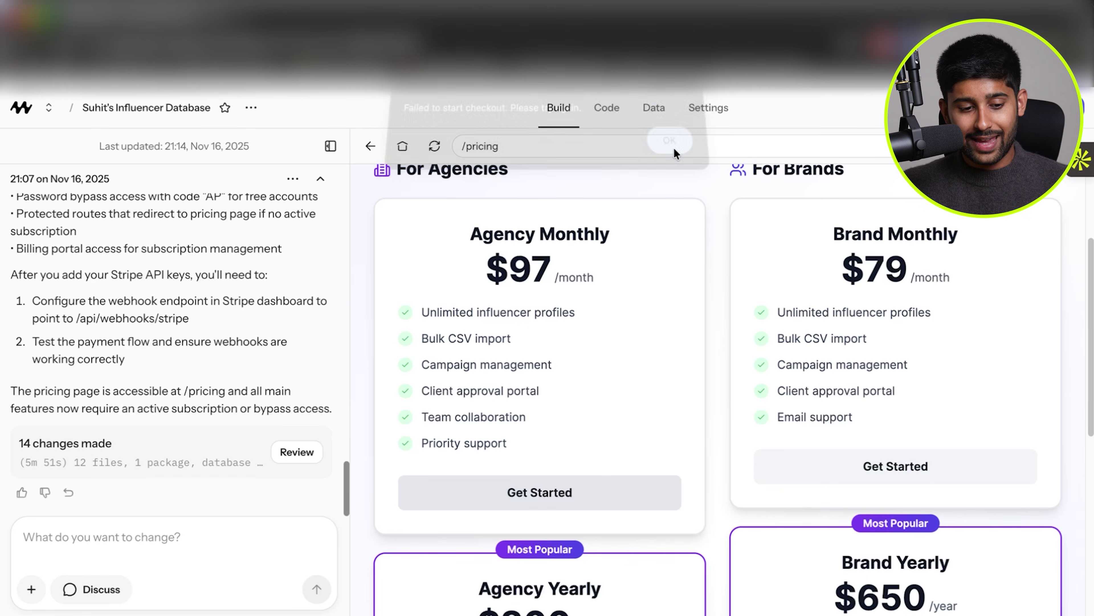
Enter the two-character bypass code and unlock access to the app preview.
{"action": "scroll", "coordinate": [195, 338], "scroll_direction": "up", "scroll_amount": 1}
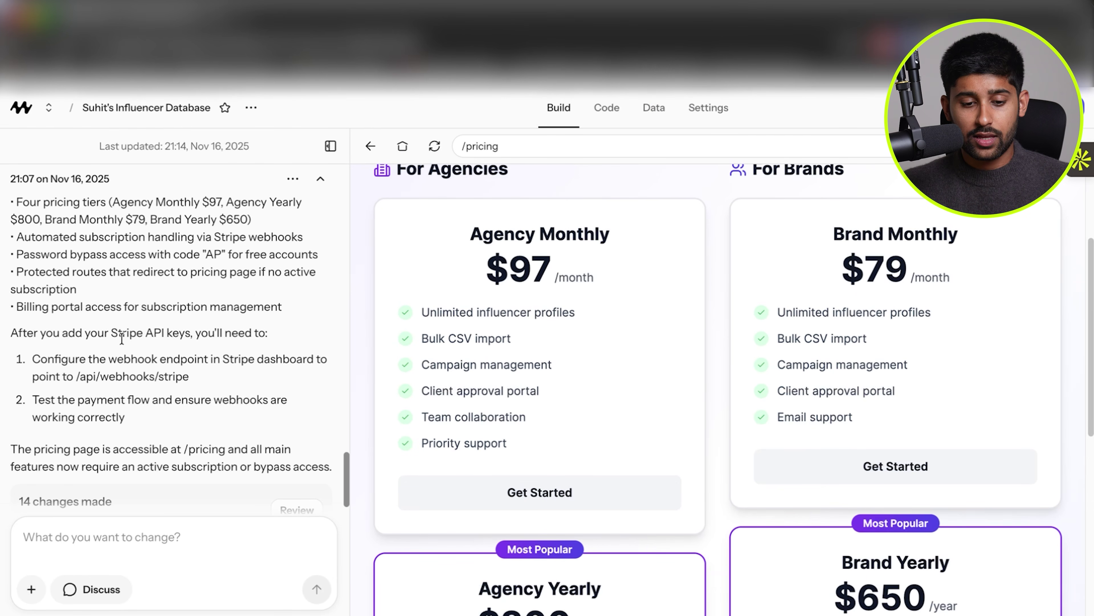
{"action": "scroll", "coordinate": [557, 405], "scroll_direction": "up", "scroll_amount": 1}
{"action": "scroll", "coordinate": [557, 406], "scroll_direction": "down", "scroll_amount": 4}
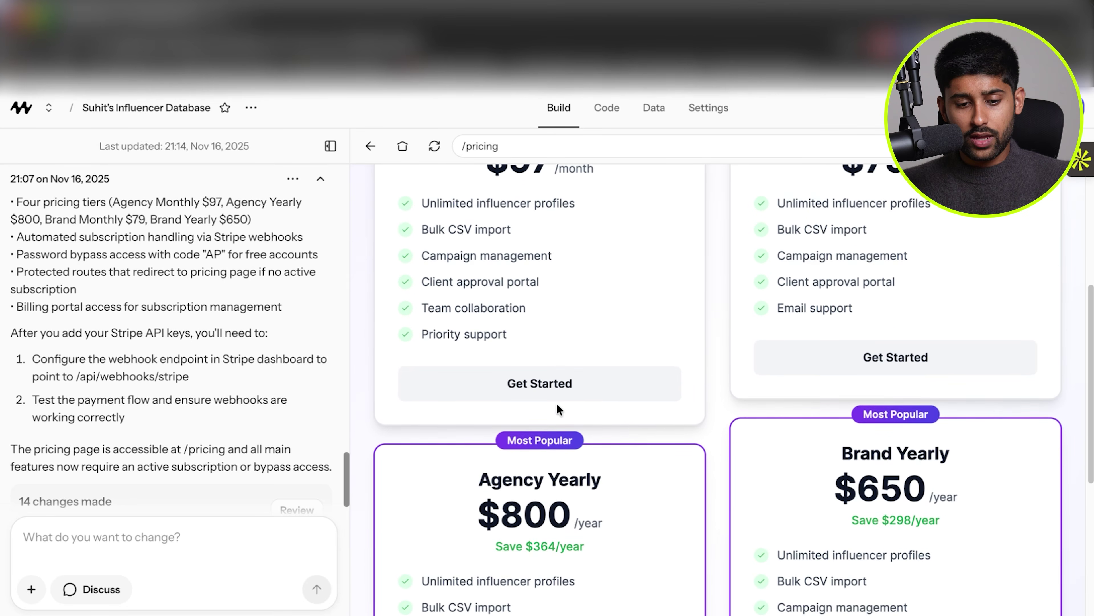
{"action": "scroll", "coordinate": [556, 405], "scroll_direction": "up", "scroll_amount": 10}
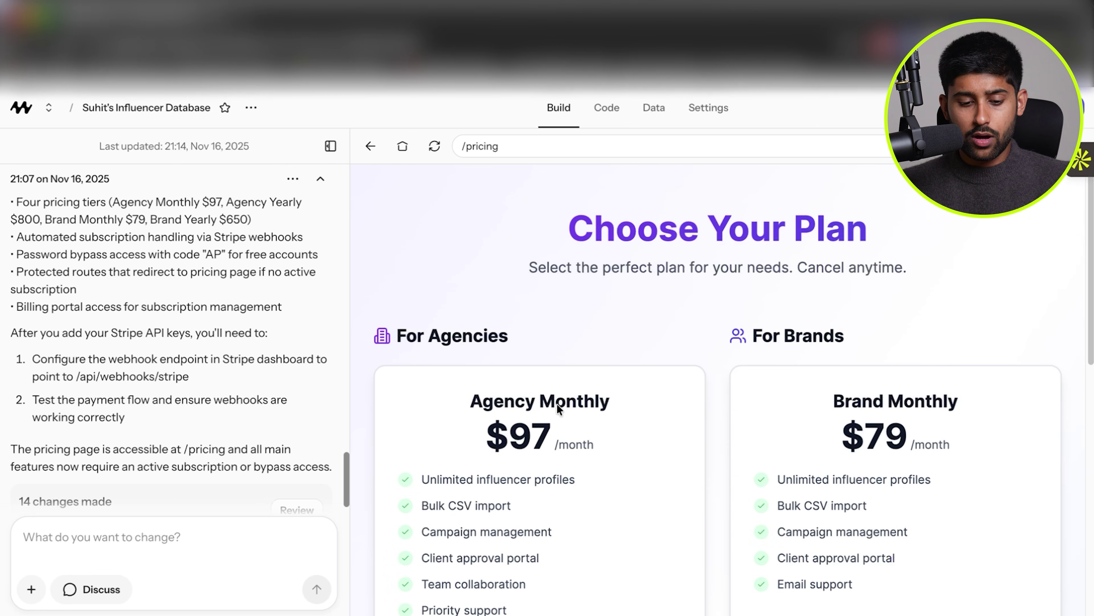
{"action": "scroll", "coordinate": [625, 348], "scroll_direction": "down", "scroll_amount": 9}
{"action": "left_click", "coordinate": [723, 524]}
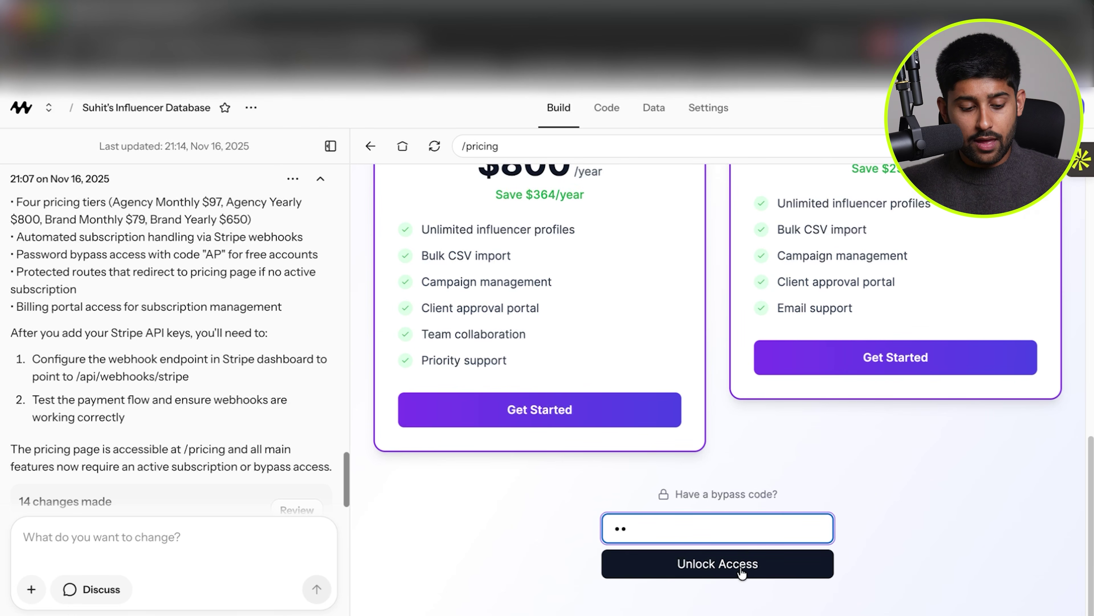
{"action": "left_click", "coordinate": [741, 570]}
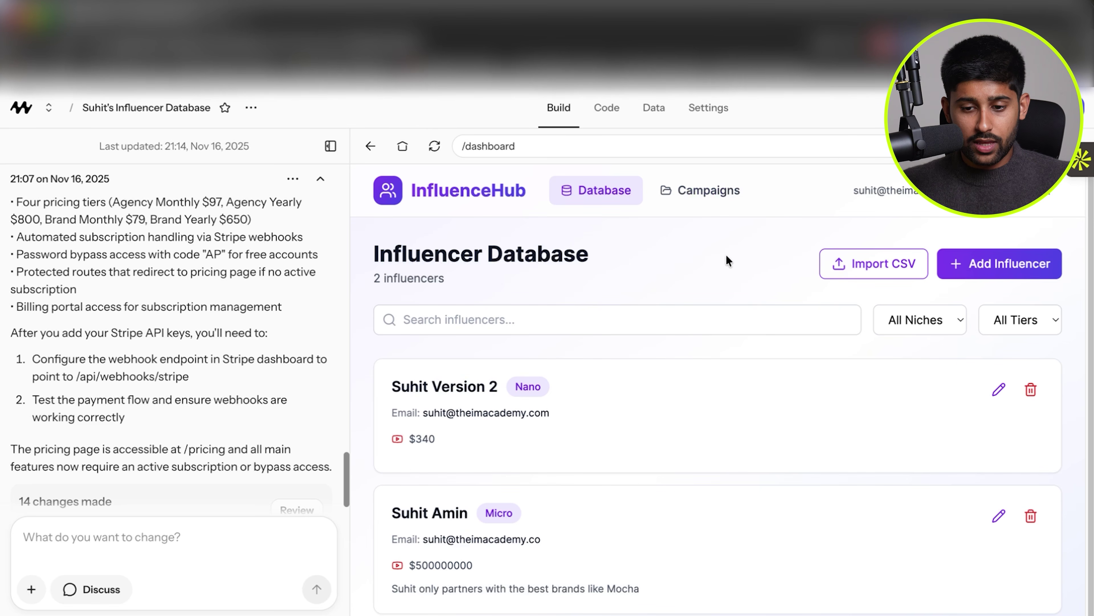
Publish the InfluenceHub app and open its live URL in a new tab.
{"action": "left_click", "coordinate": [1041, 113]}
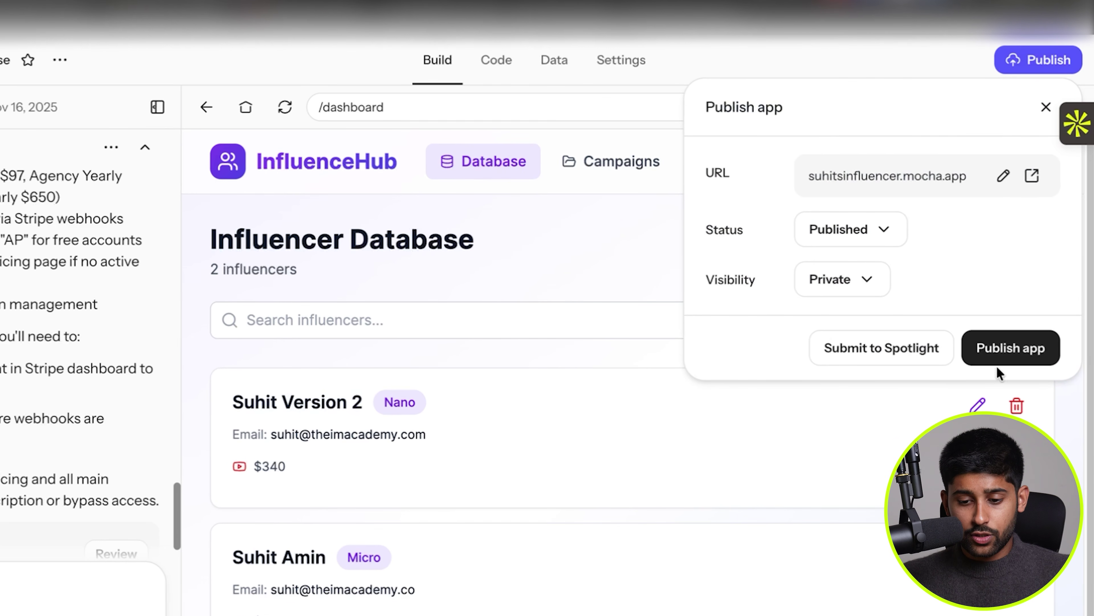
{"action": "left_click", "coordinate": [1018, 357]}
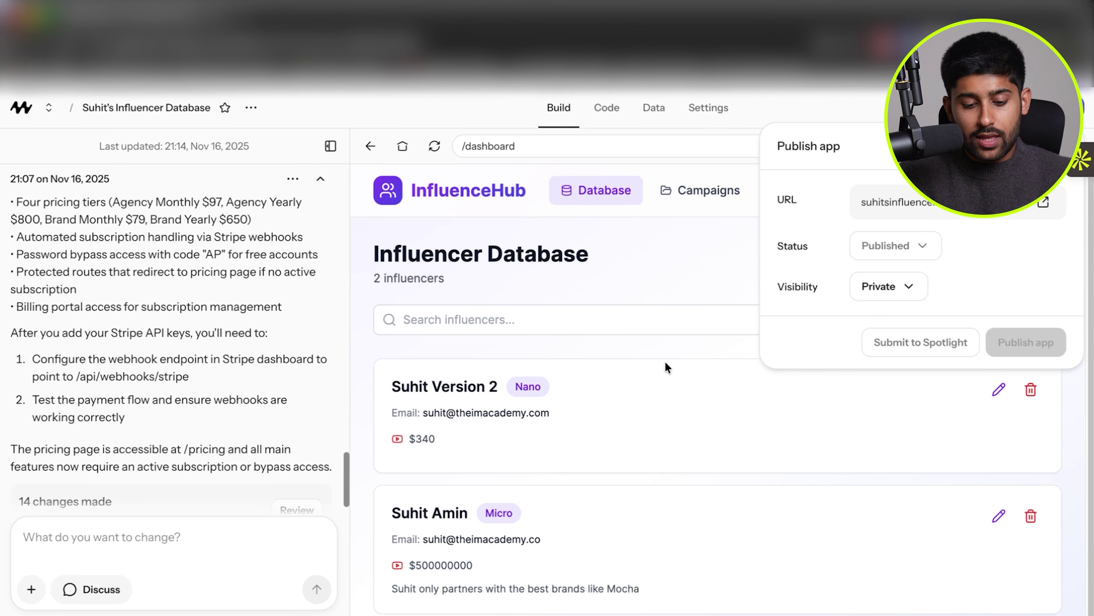
{"action": "left_click", "coordinate": [637, 598]}
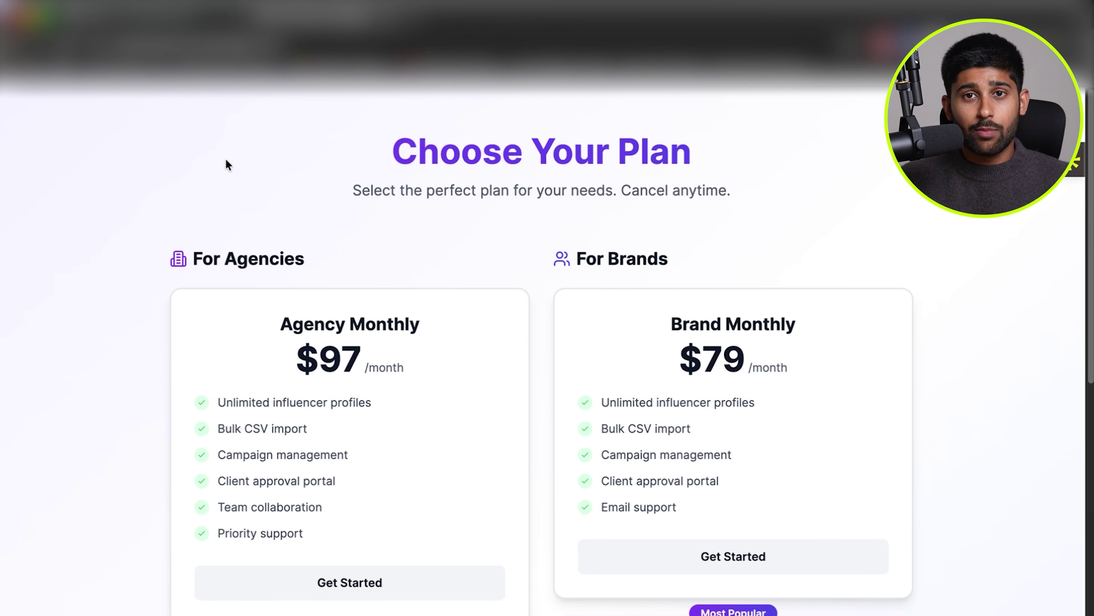
Unlock the live site with the bypass code and open its Campaigns page.
{"action": "left_click_drag", "start_coordinate": [343, 169], "coordinate": [748, 230]}
{"action": "left_click", "coordinate": [748, 230]}
{"action": "scroll", "coordinate": [439, 321], "scroll_direction": "down", "scroll_amount": 3}
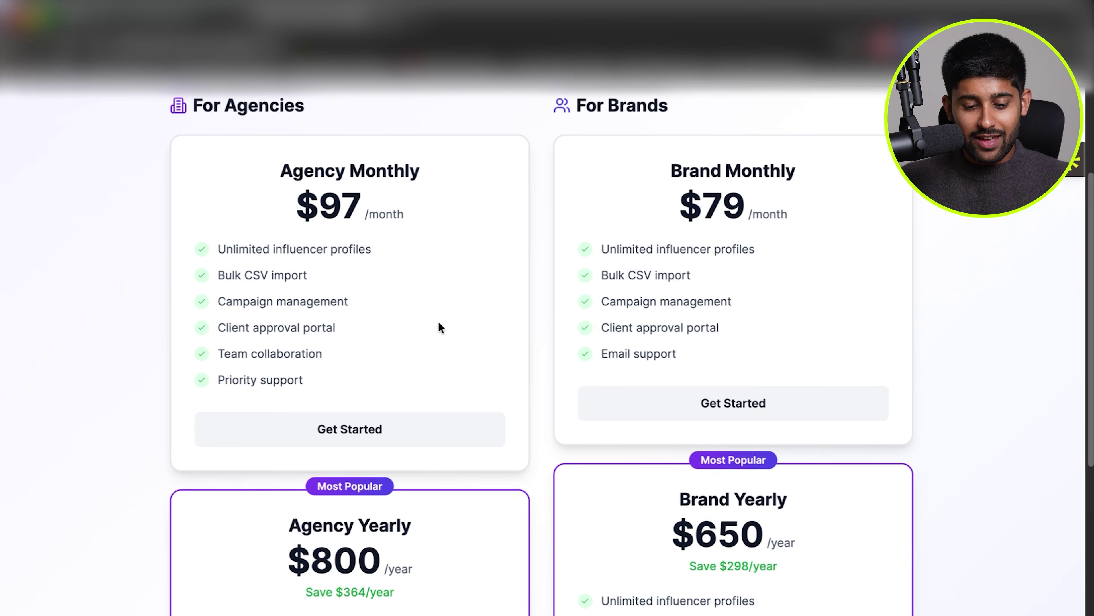
{"action": "scroll", "coordinate": [439, 327], "scroll_direction": "down", "scroll_amount": 6}
{"action": "left_click", "coordinate": [495, 584]}
{"action": "left_click", "coordinate": [560, 611]}
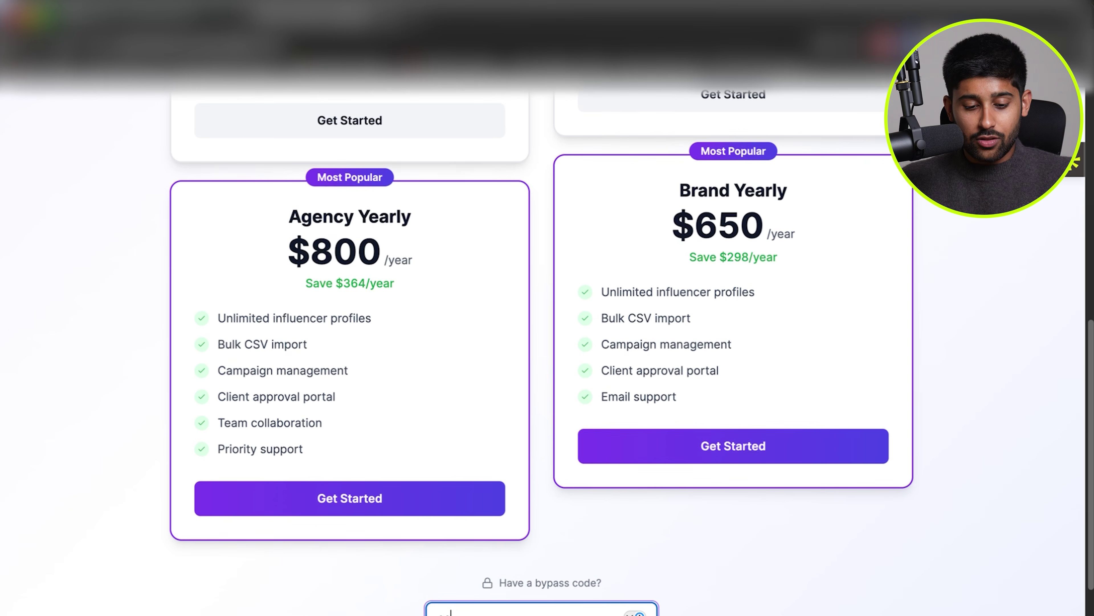
{"action": "type", "text": "••"}
{"action": "scroll", "coordinate": [560, 612], "scroll_direction": "down", "scroll_amount": 2}
{"action": "left_click", "coordinate": [464, 571]}
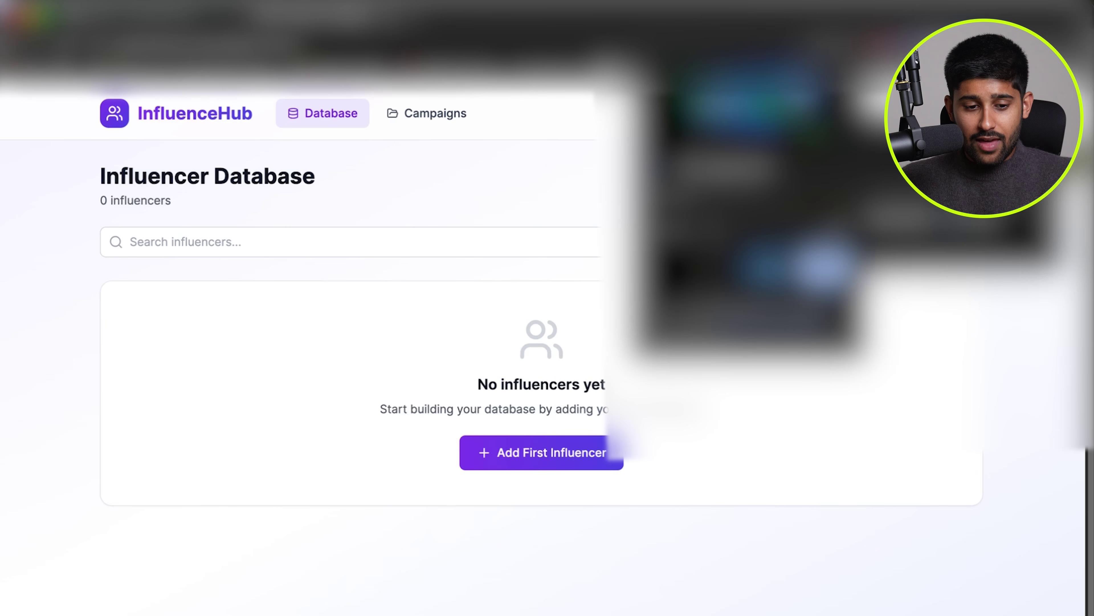
{"action": "left_click", "coordinate": [390, 118]}
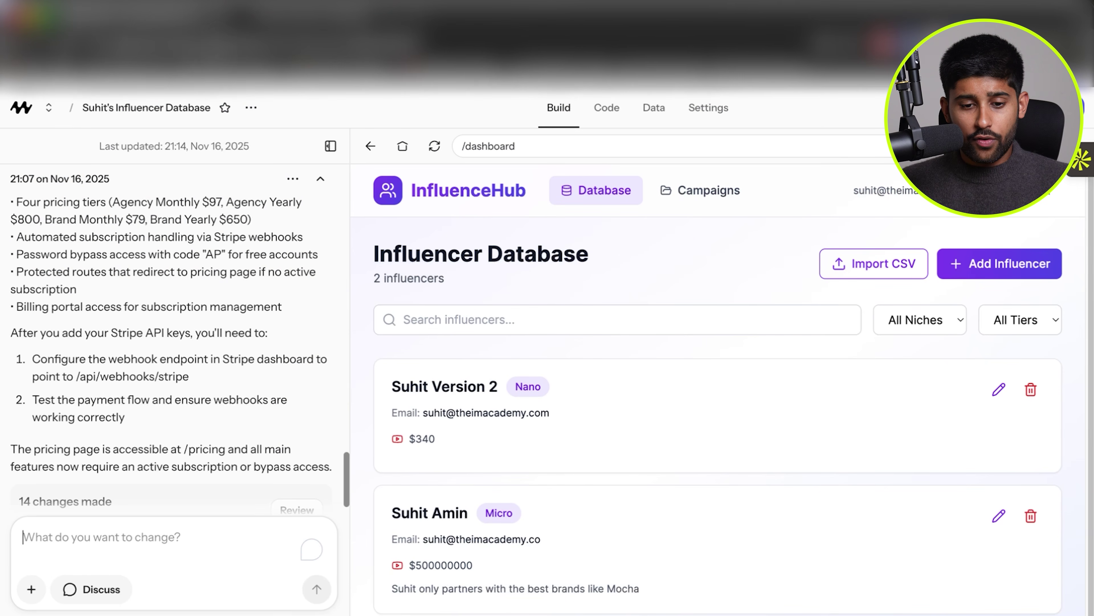
Compare the Production and Development data, ending on Development's users (Mocha) table.
{"action": "left_click", "coordinate": [607, 107]}
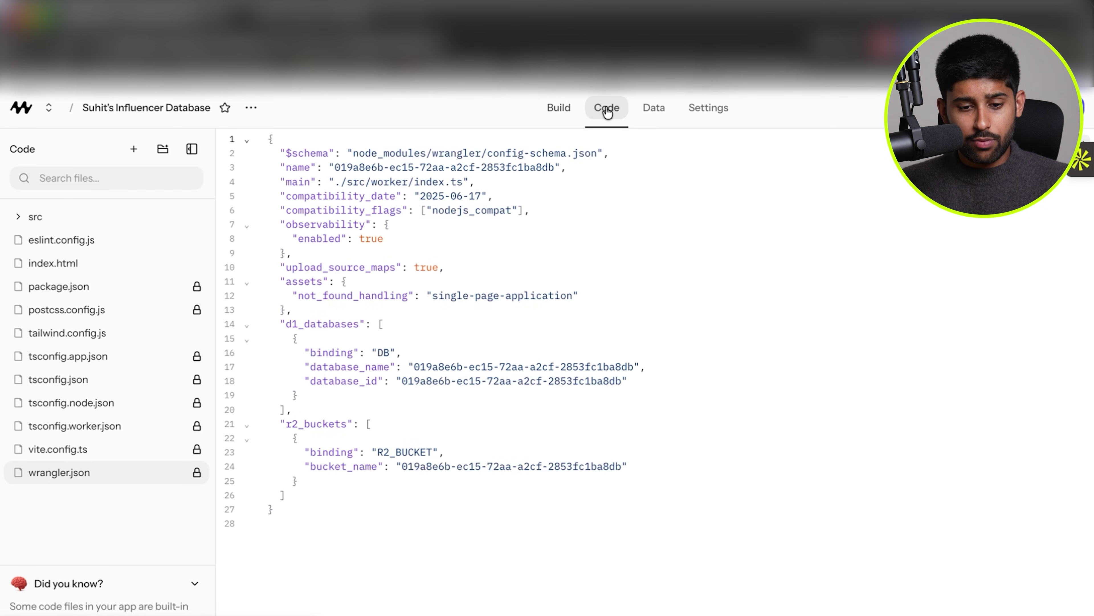
{"action": "left_click", "coordinate": [665, 111]}
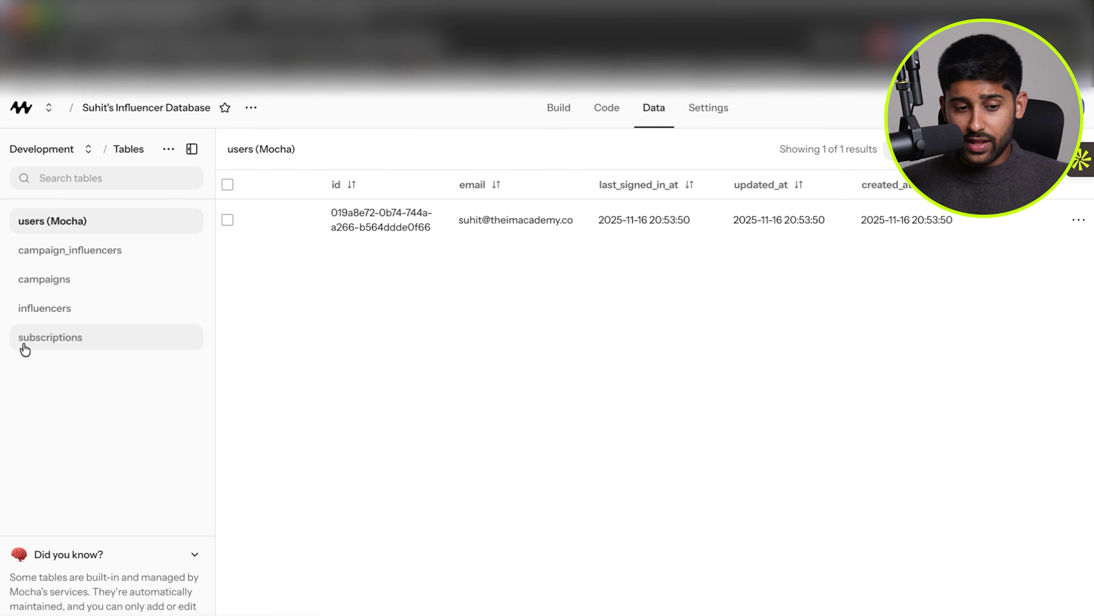
{"action": "left_click", "coordinate": [89, 149]}
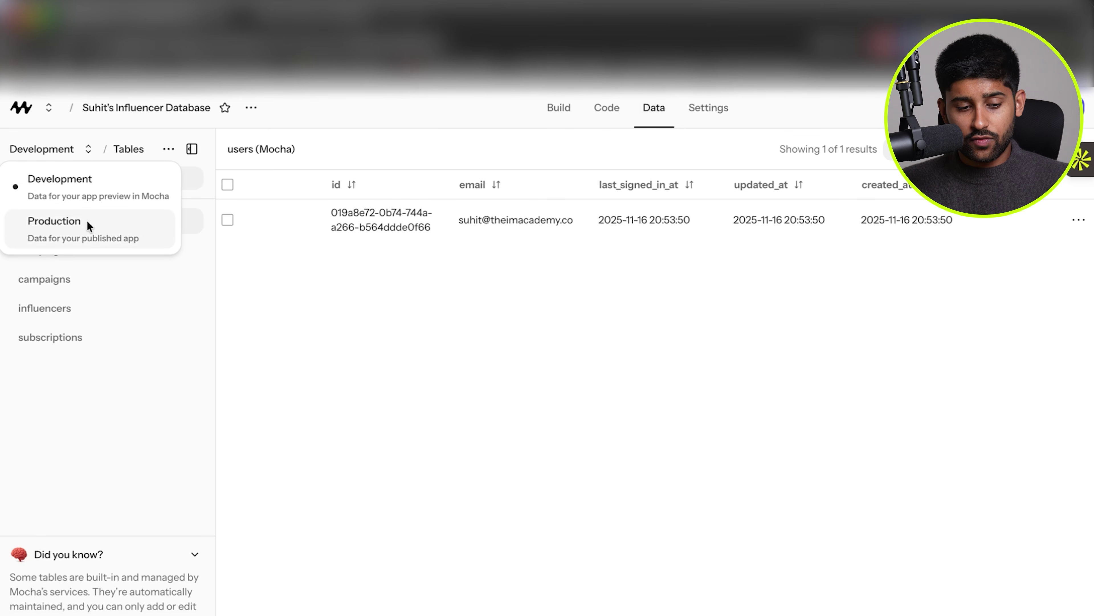
{"action": "left_click", "coordinate": [122, 233]}
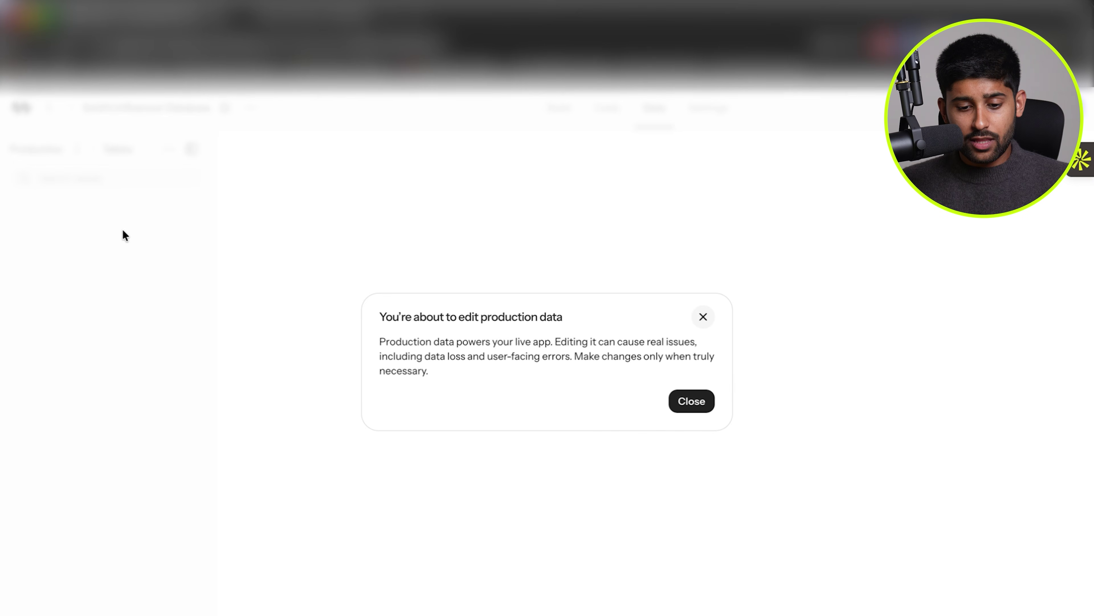
{"action": "left_click", "coordinate": [691, 408]}
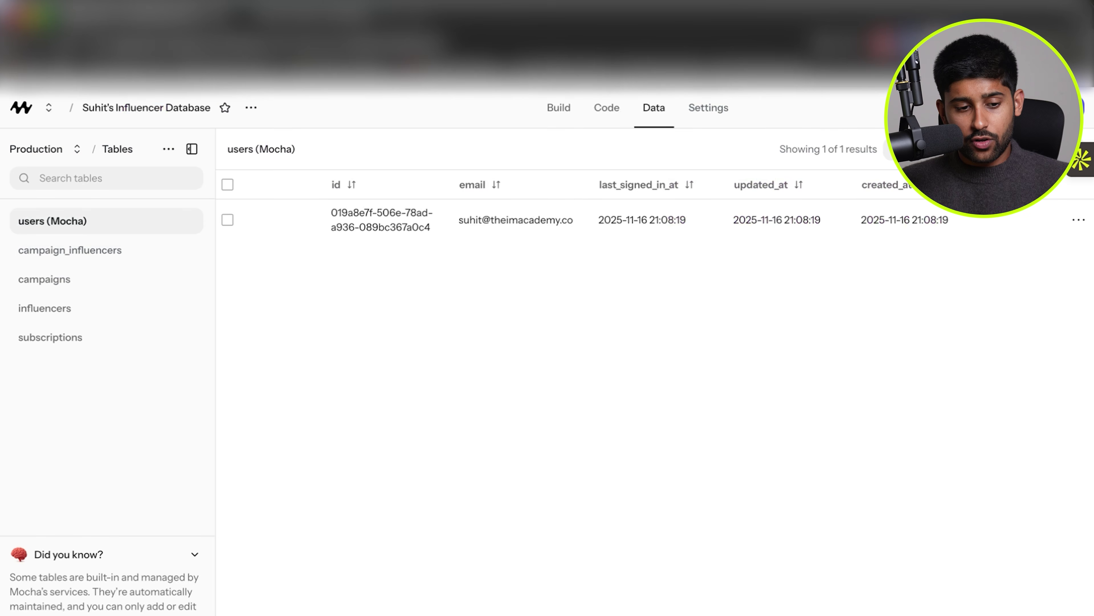
{"action": "left_click", "coordinate": [78, 149]}
{"action": "left_click", "coordinate": [68, 191]}
{"action": "left_click", "coordinate": [86, 220]}
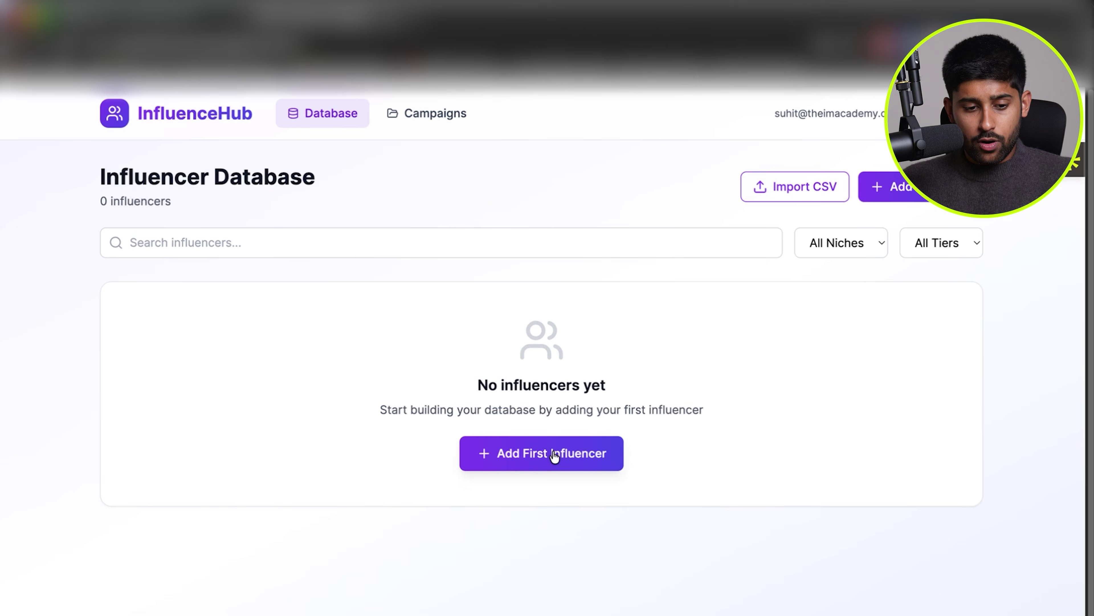
Create an influencer with a name, a youtube.com/@ channel link and Micro (10K-100K) tier.
{"action": "left_click", "coordinate": [555, 455]}
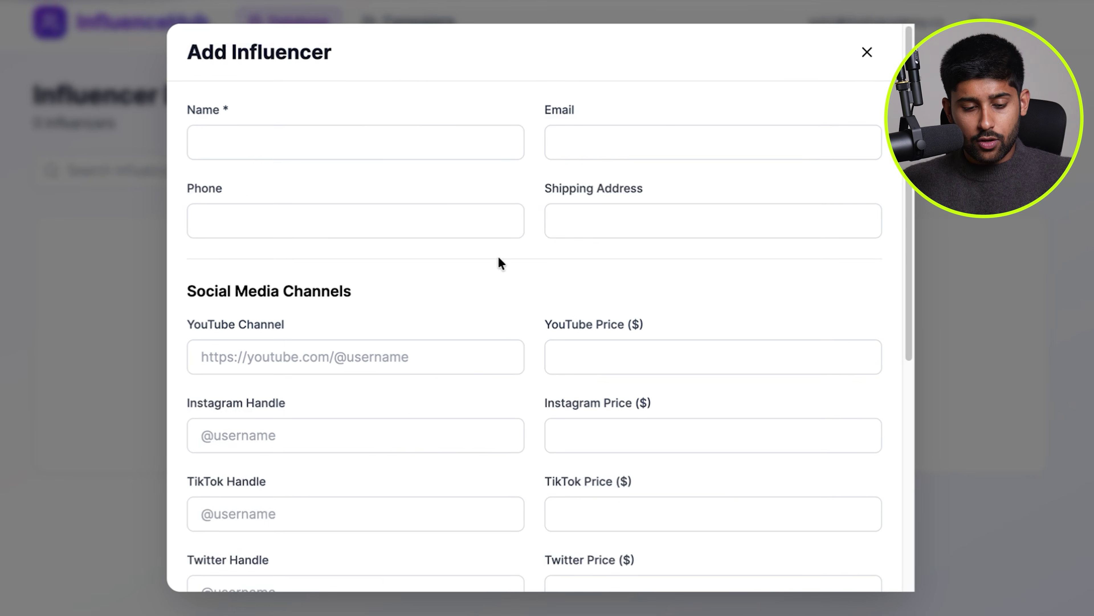
{"action": "left_click", "coordinate": [383, 134]}
{"action": "type", "text": "Suhit Amin"}
{"action": "left_click", "coordinate": [391, 357]}
{"action": "type", "text": "https://w"}
{"action": "key", "text": "BackSpace"}
{"action": "type", "text": "y"}
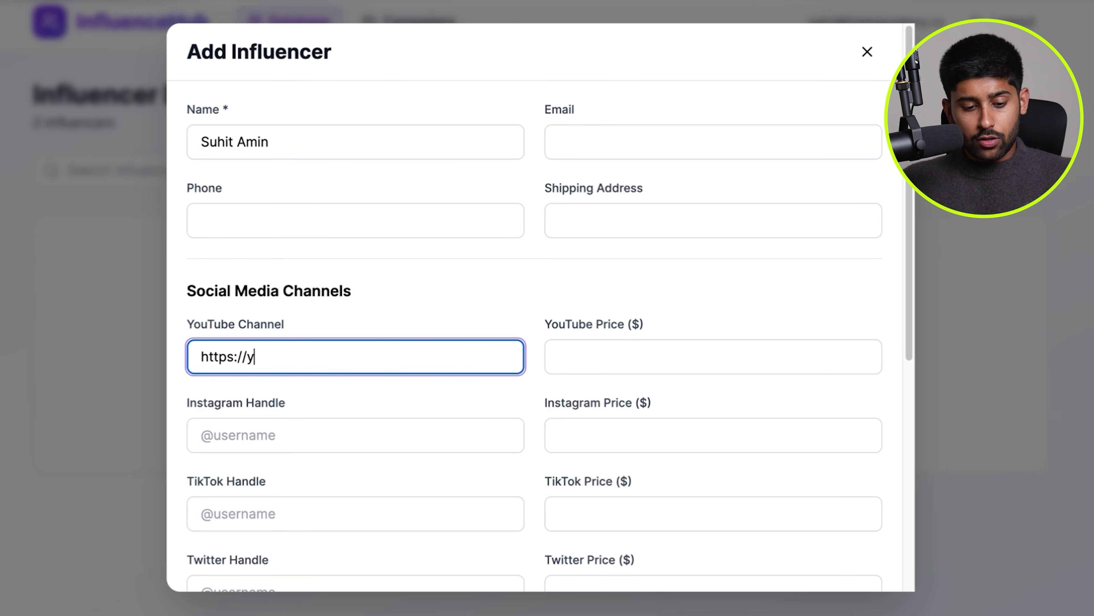
{"action": "type", "text": "outube.com/@"}
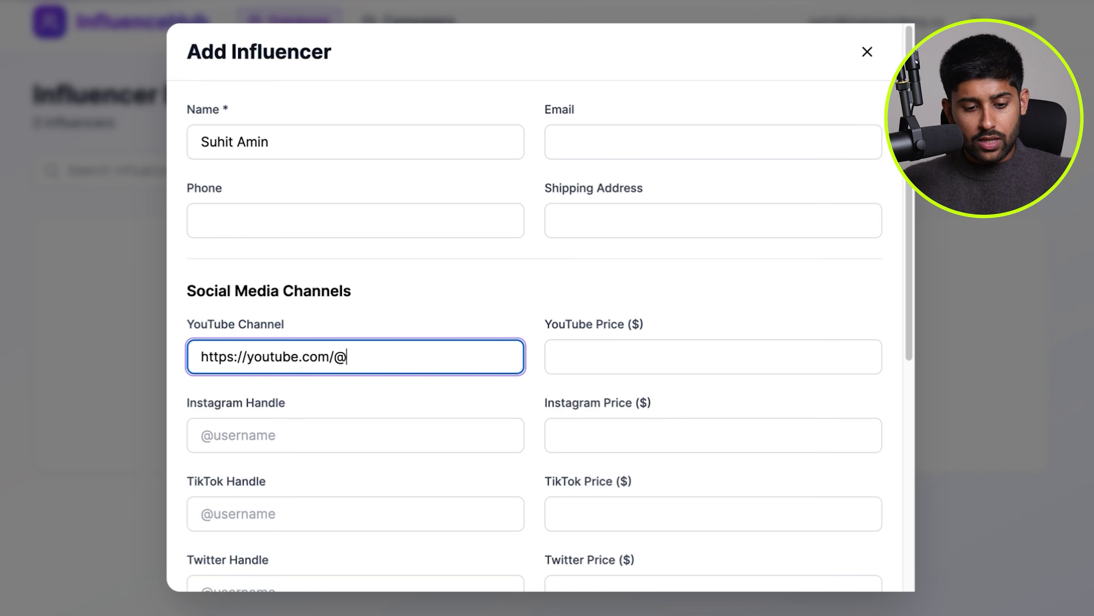
{"action": "scroll", "coordinate": [394, 371], "scroll_direction": "down", "scroll_amount": 5}
{"action": "left_click", "coordinate": [622, 344]}
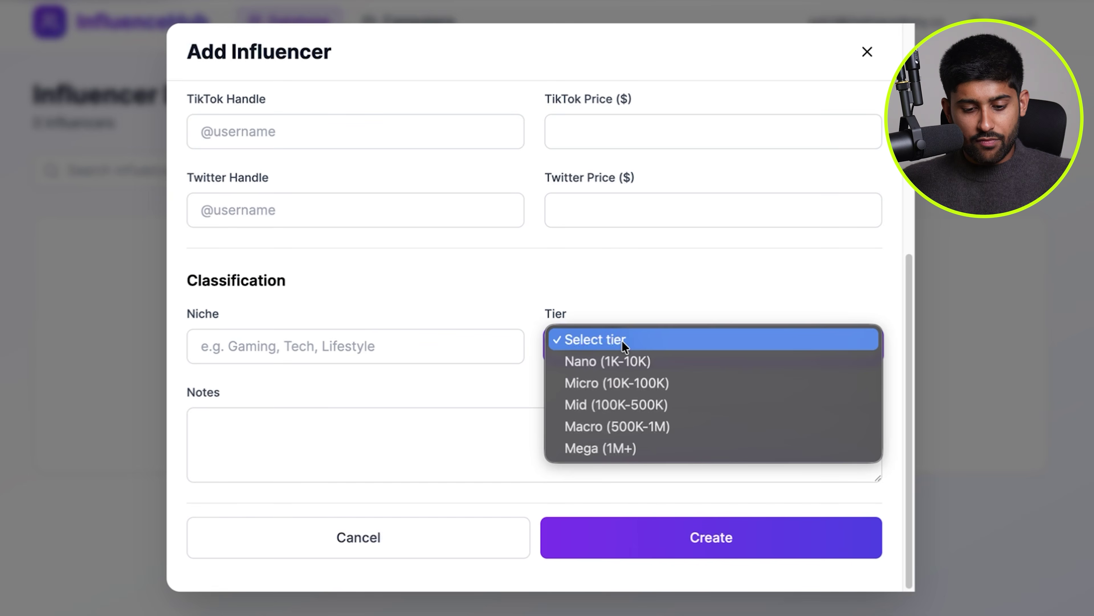
{"action": "left_click", "coordinate": [620, 379]}
{"action": "left_click", "coordinate": [664, 527]}
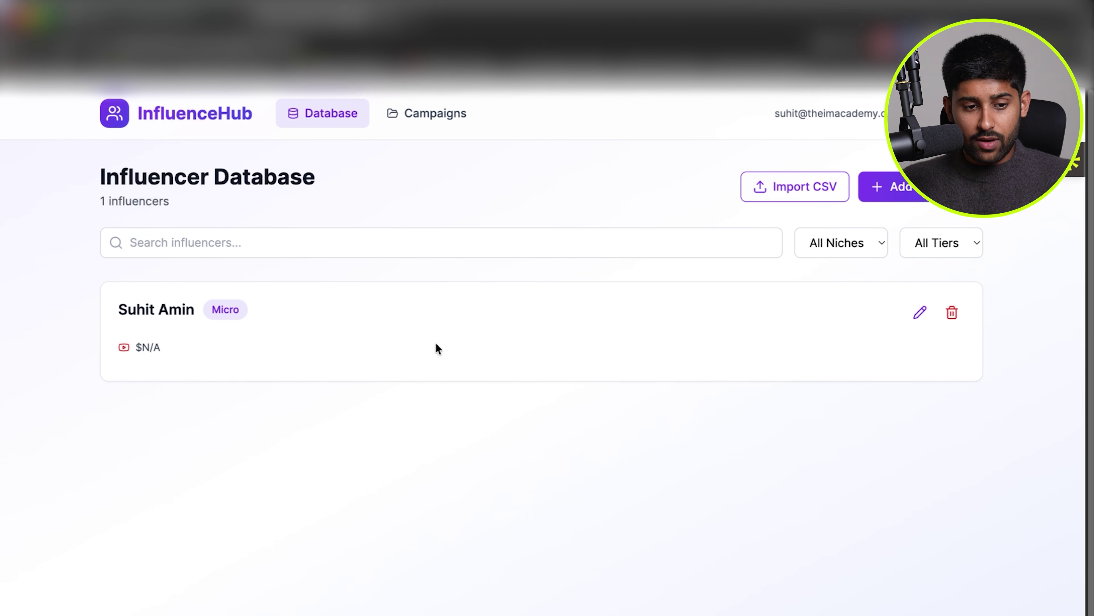
{"action": "left_click", "coordinate": [163, 22]}
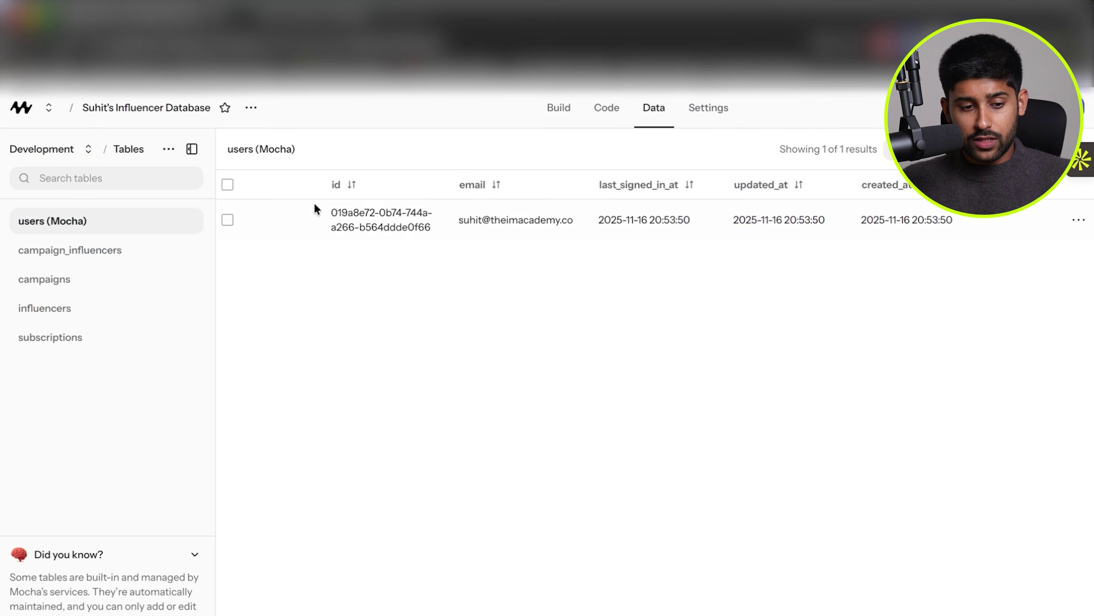
{"action": "left_click", "coordinate": [86, 148]}
{"action": "left_click", "coordinate": [71, 220]}
{"action": "left_click", "coordinate": [70, 222]}
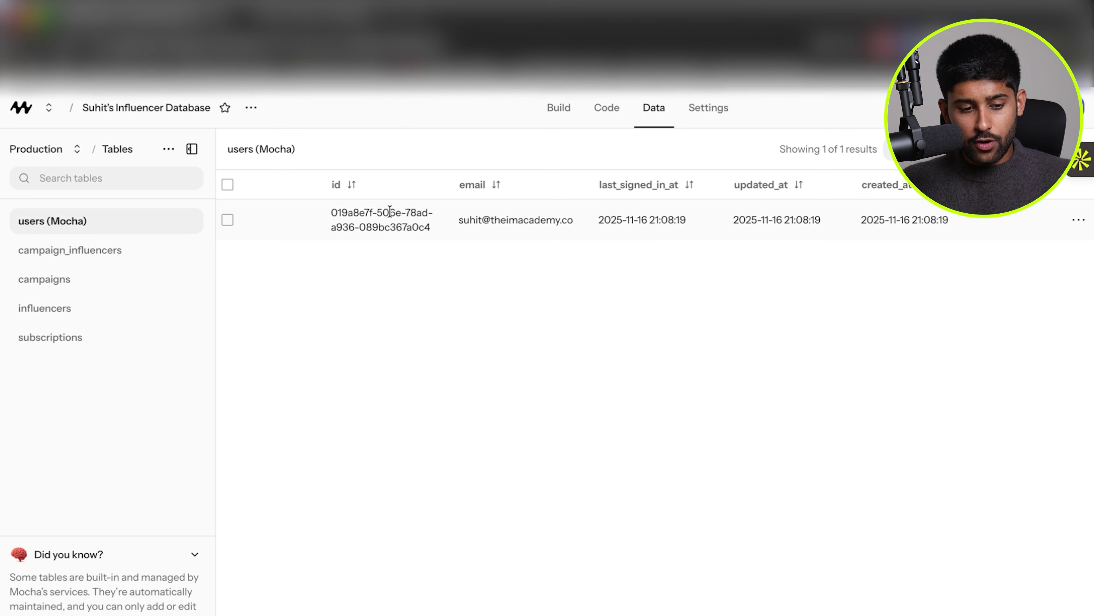
{"action": "left_click", "coordinate": [44, 308]}
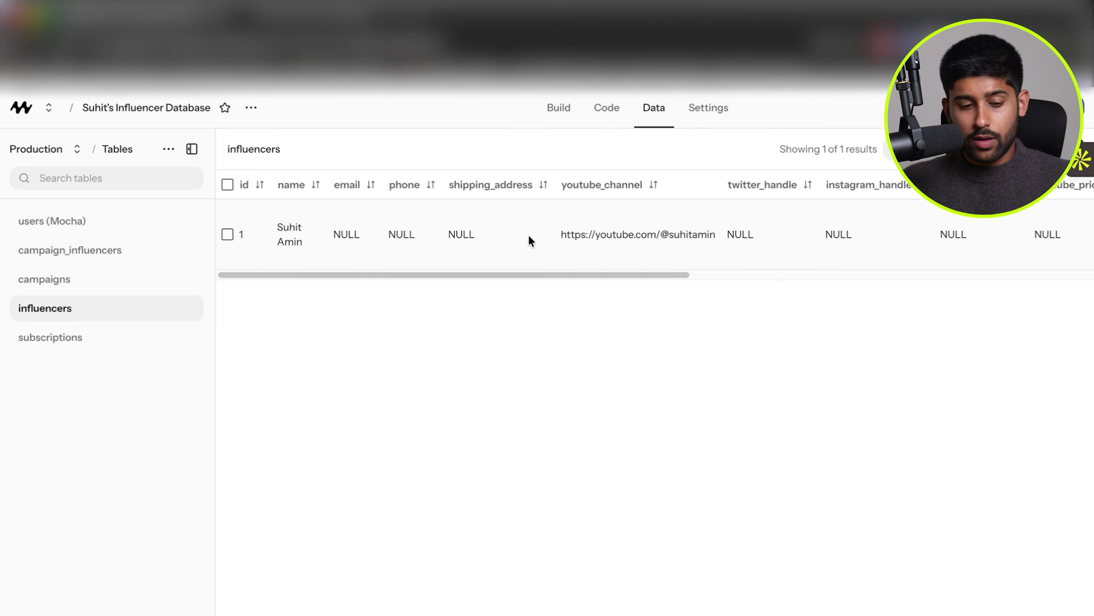
{"action": "left_click", "coordinate": [74, 149]}
{"action": "left_click", "coordinate": [70, 183]}
{"action": "left_click", "coordinate": [51, 221]}
{"action": "key", "text": "ctrl+Tab"}
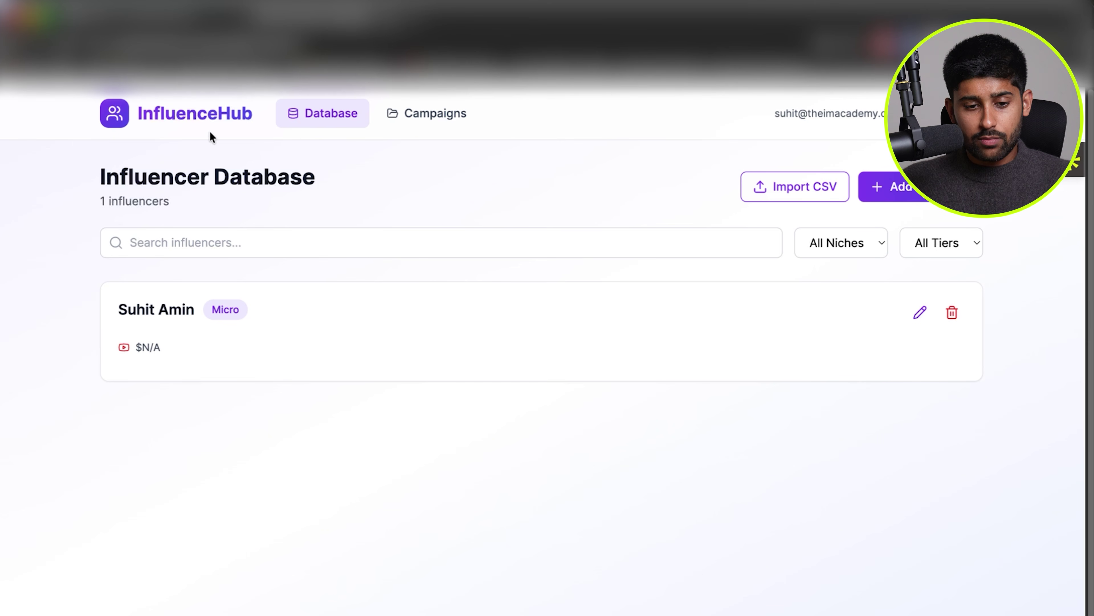
{"action": "left_click", "coordinate": [405, 119]}
Sign in to the live Influencer Database app with Google, then go to Mocha's apps dashboard.
{"action": "left_click", "coordinate": [343, 128]}
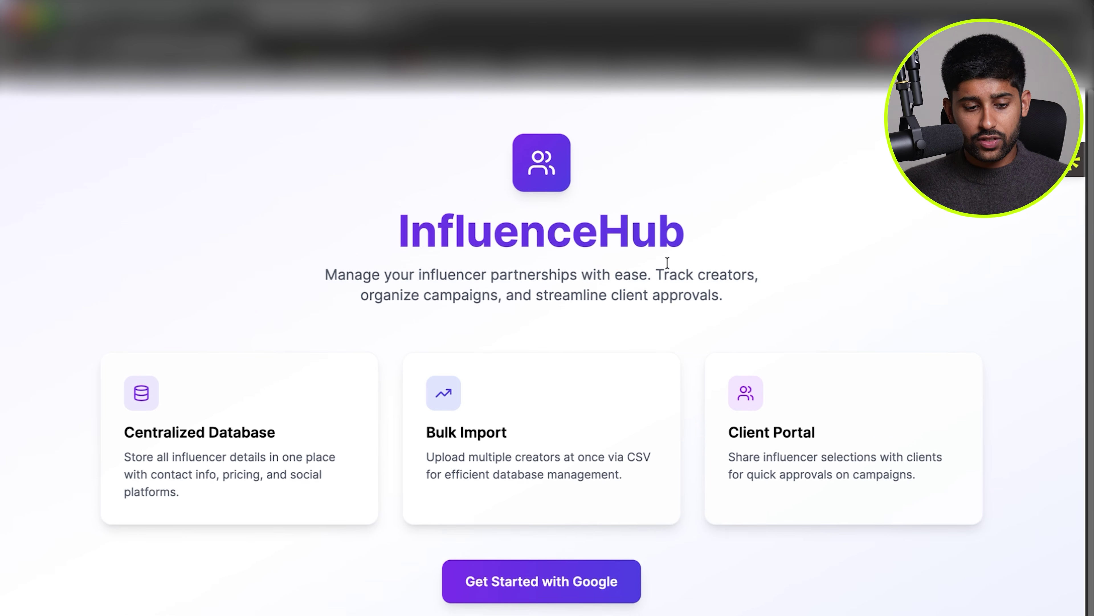
{"action": "scroll", "coordinate": [638, 348], "scroll_direction": "down", "scroll_amount": 1}
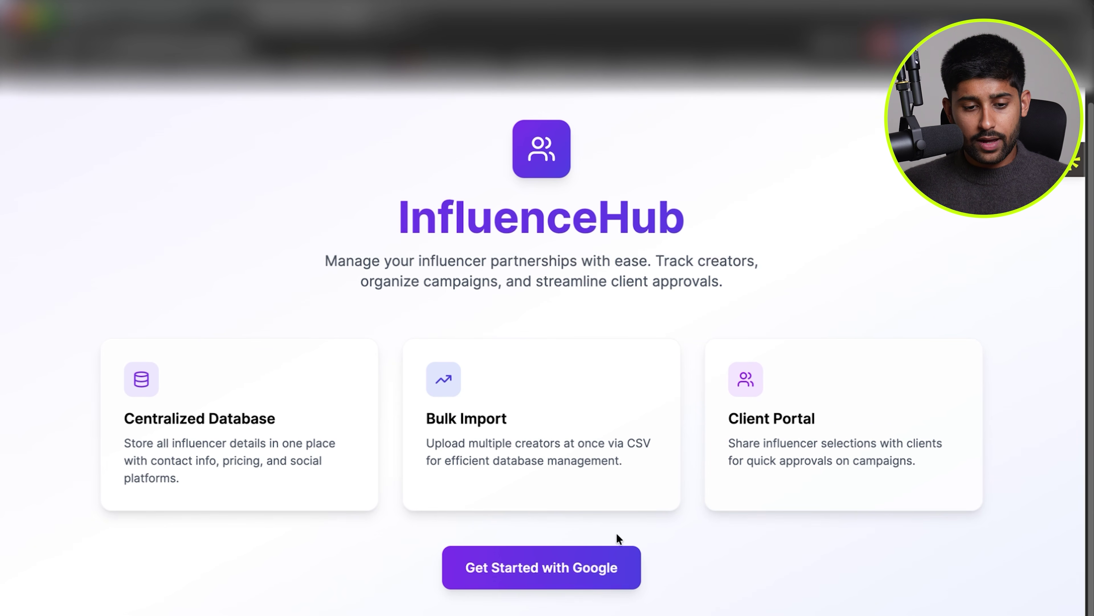
{"action": "left_click", "coordinate": [546, 568]}
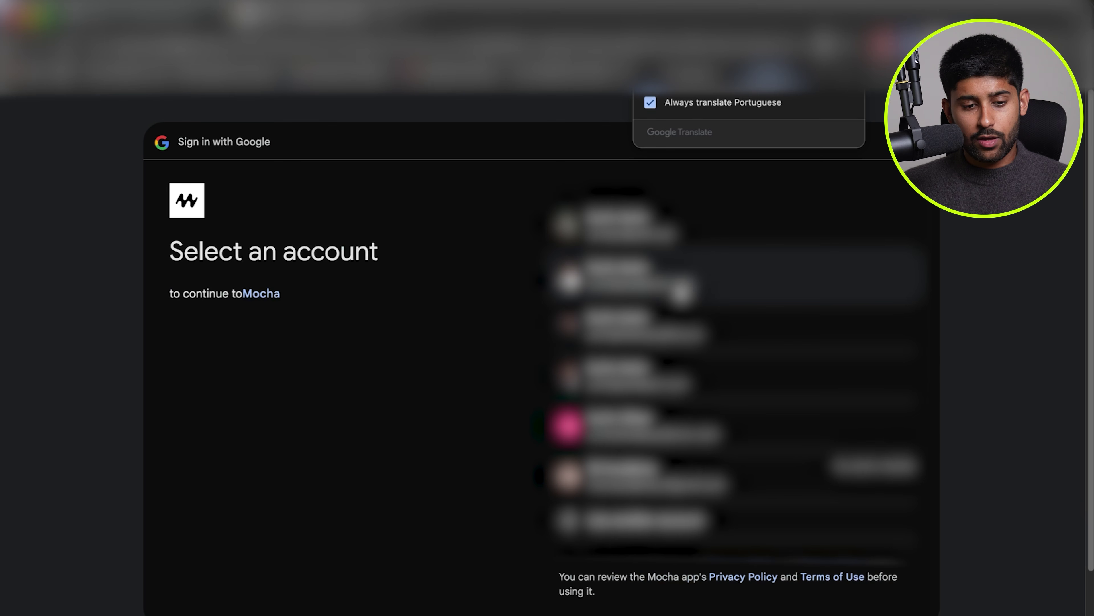
{"action": "left_click", "coordinate": [681, 287]}
{"action": "left_click", "coordinate": [851, 496]}
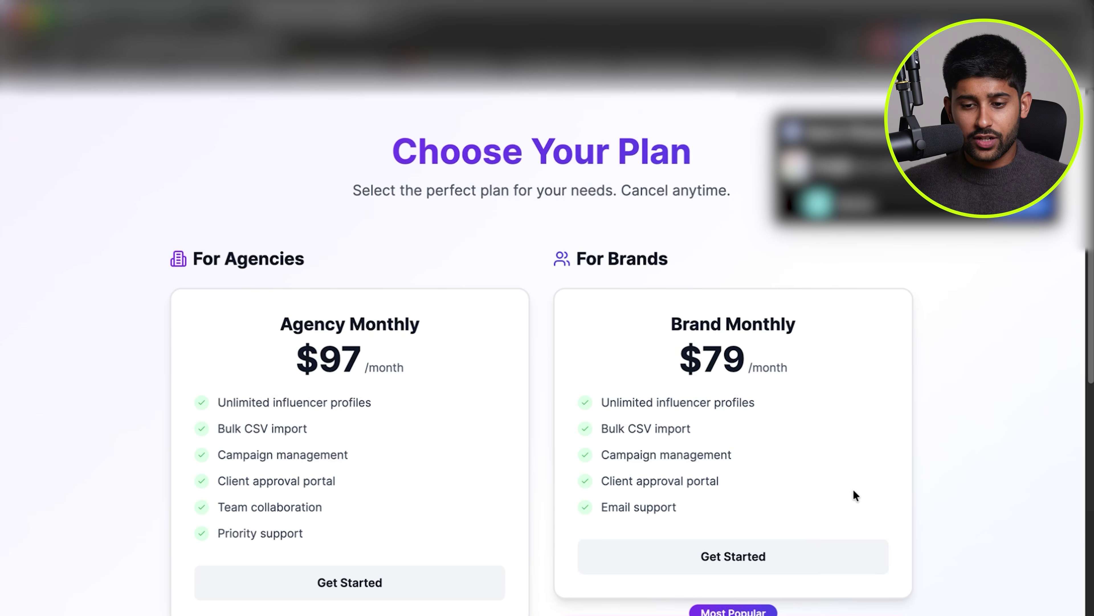
{"action": "scroll", "coordinate": [724, 233], "scroll_direction": "down", "scroll_amount": 10}
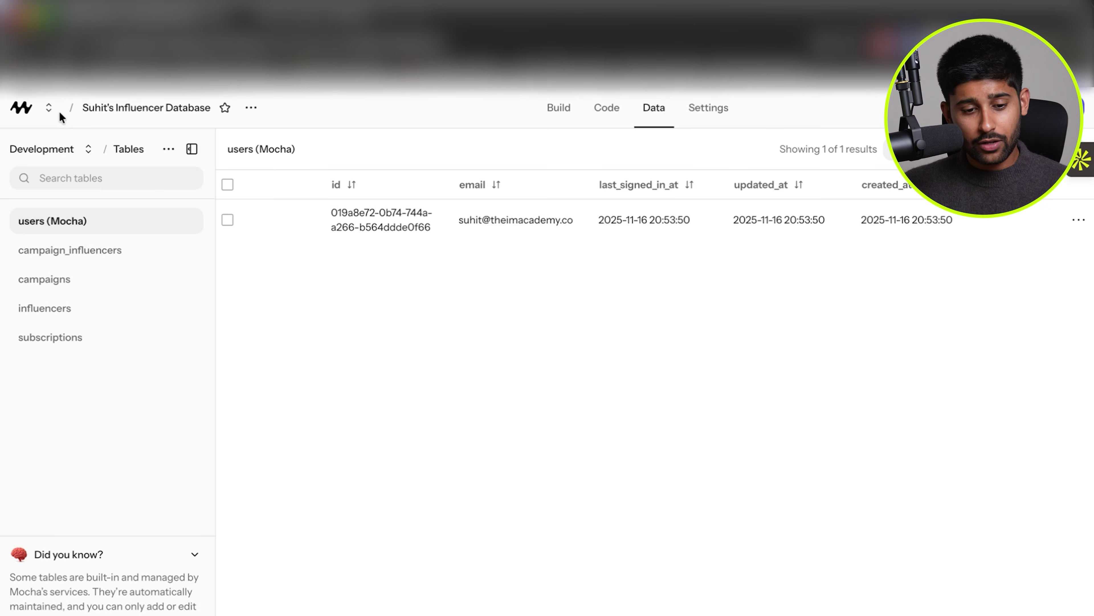
{"action": "left_click", "coordinate": [19, 111]}
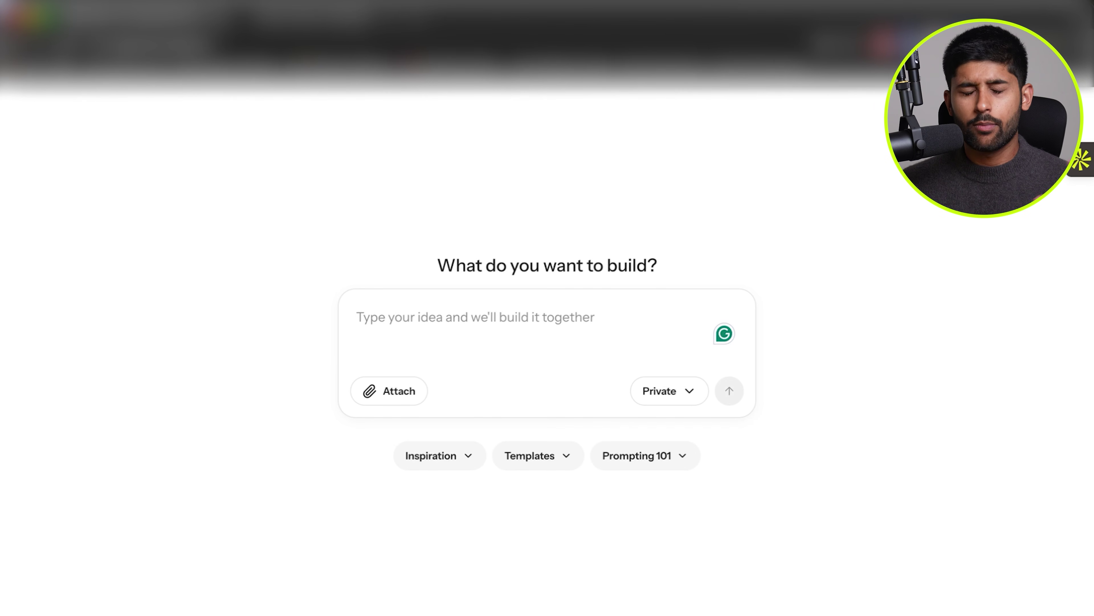
Describe an influencer pricing calculator that averages video views and prices from a CPM dropdown.
{"action": "left_click", "coordinate": [570, 332]}
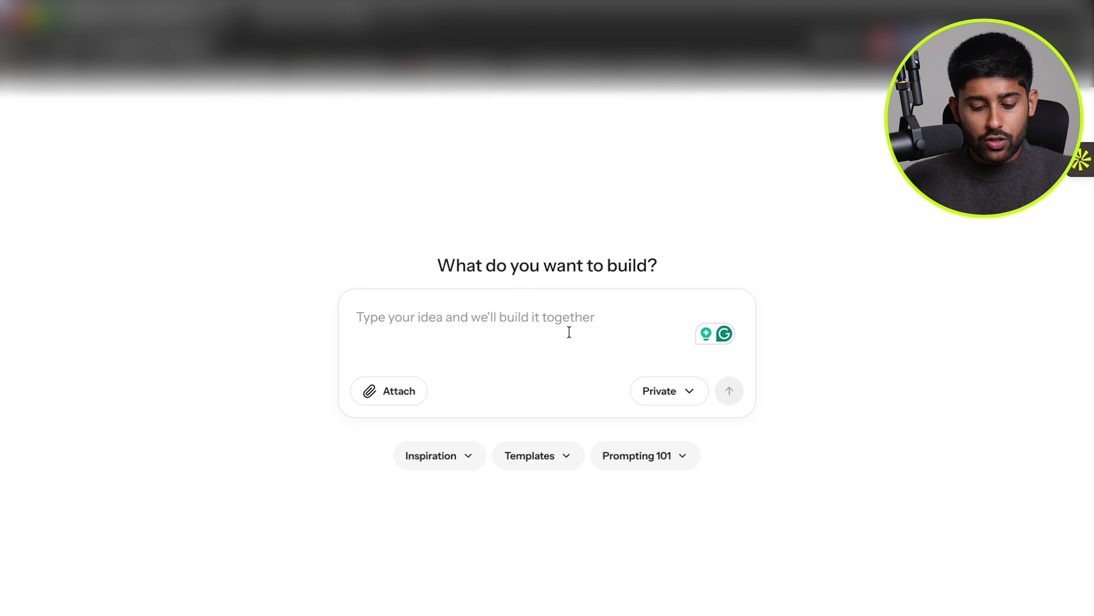
{"action": "type", "text": "I want to create an influencer pricing calculator. Right now "}
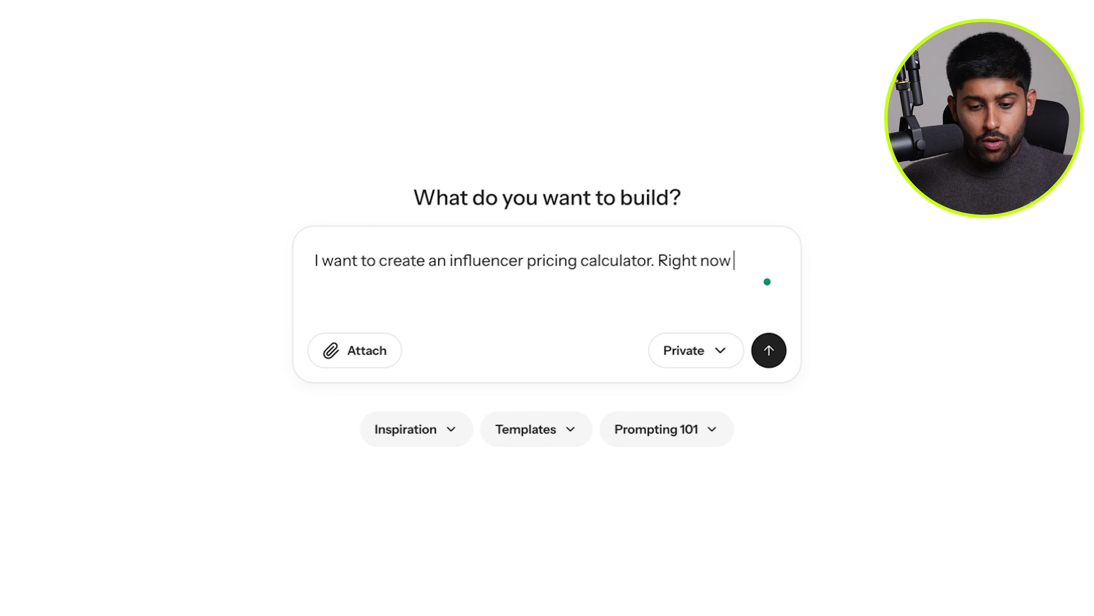
{"action": "type", "text": "what I want form this"}
{"action": "key", "text": "BackSpace"}
{"action": "key", "text": "BackSpace"}
{"action": "key", "text": "BackSpace"}
{"action": "key", "text": "BackSpace"}
{"action": "key", "text": "BackSpace"}
{"action": "key", "text": "BackSpace"}
{"action": "key", "text": "BackSpace"}
{"action": "type", "text": "rm this tool,is tool i"}
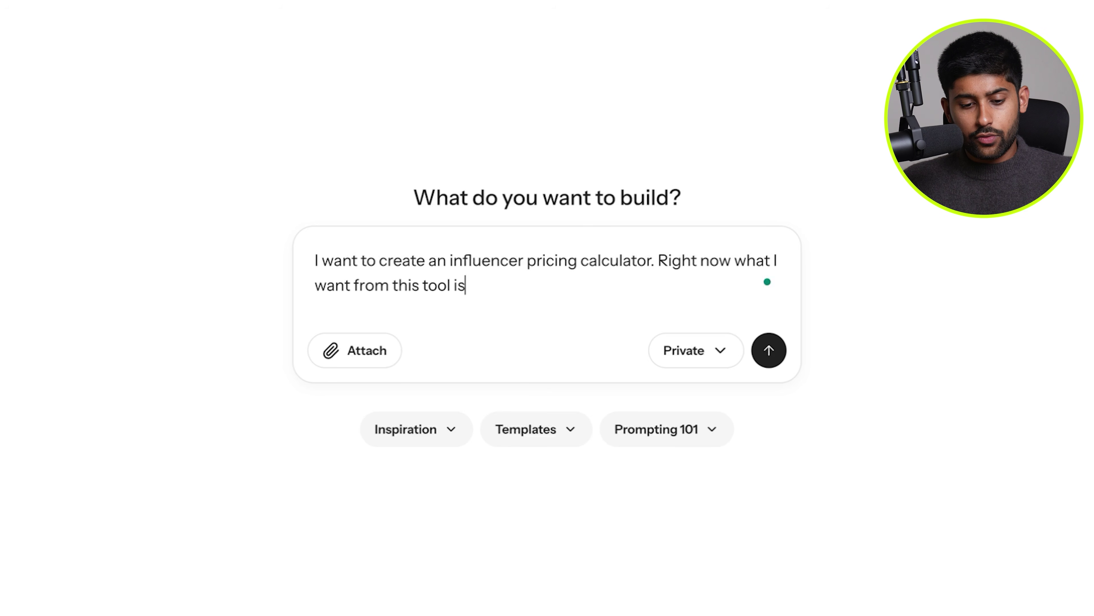
{"action": "type", "text": "s to be able to"}
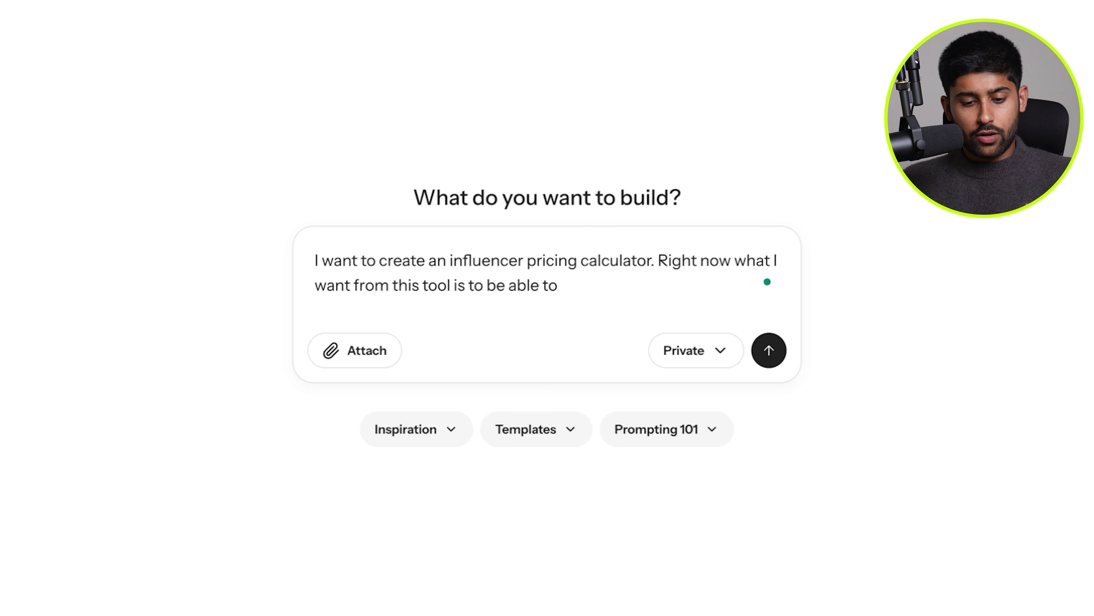
{"action": "type", "text": " insert as many views"}
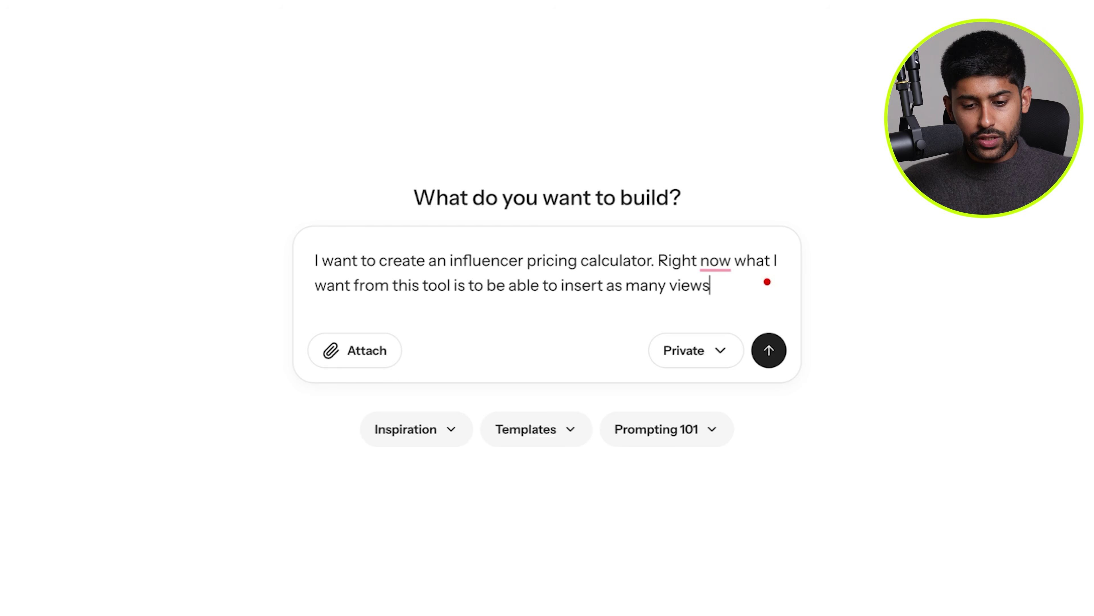
{"action": "type", "text": " from videos "}
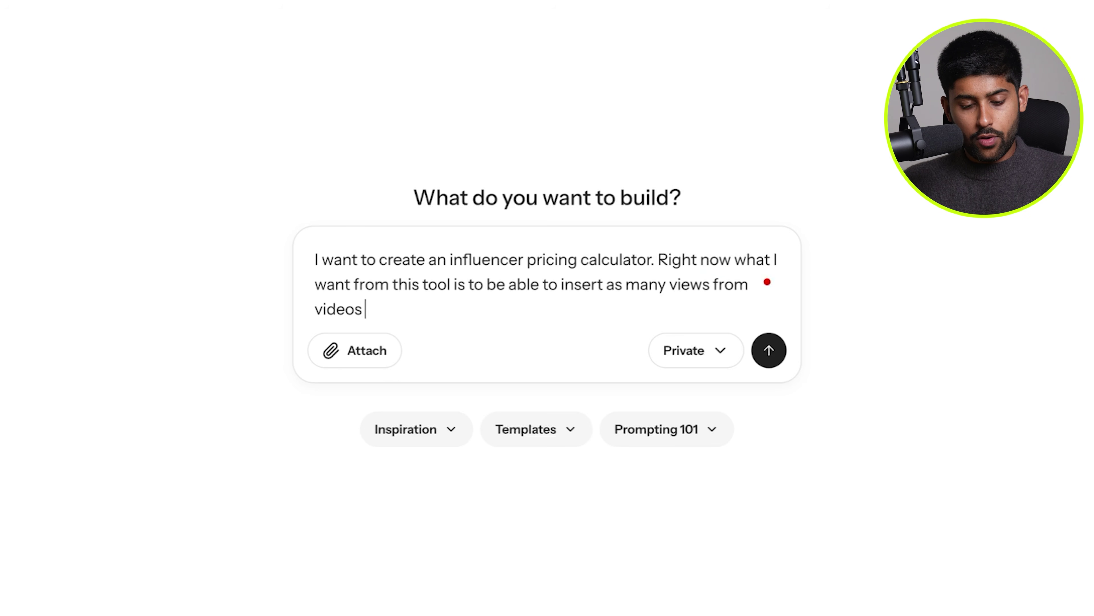
{"action": "type", "text": "as I want e.g. I w"}
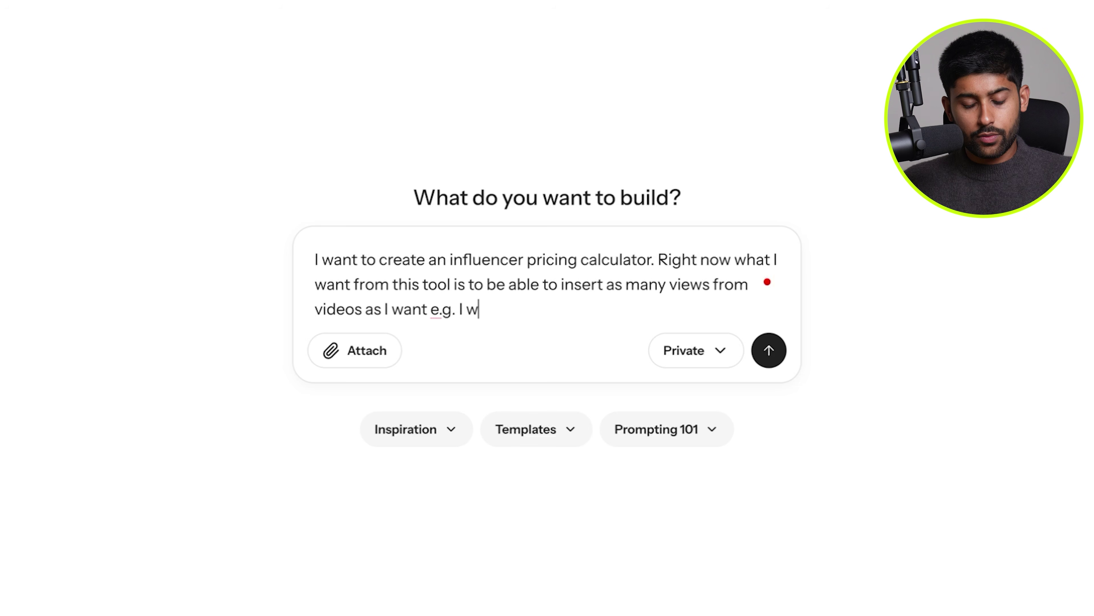
{"action": "type", "text": "ant to do add 12"}
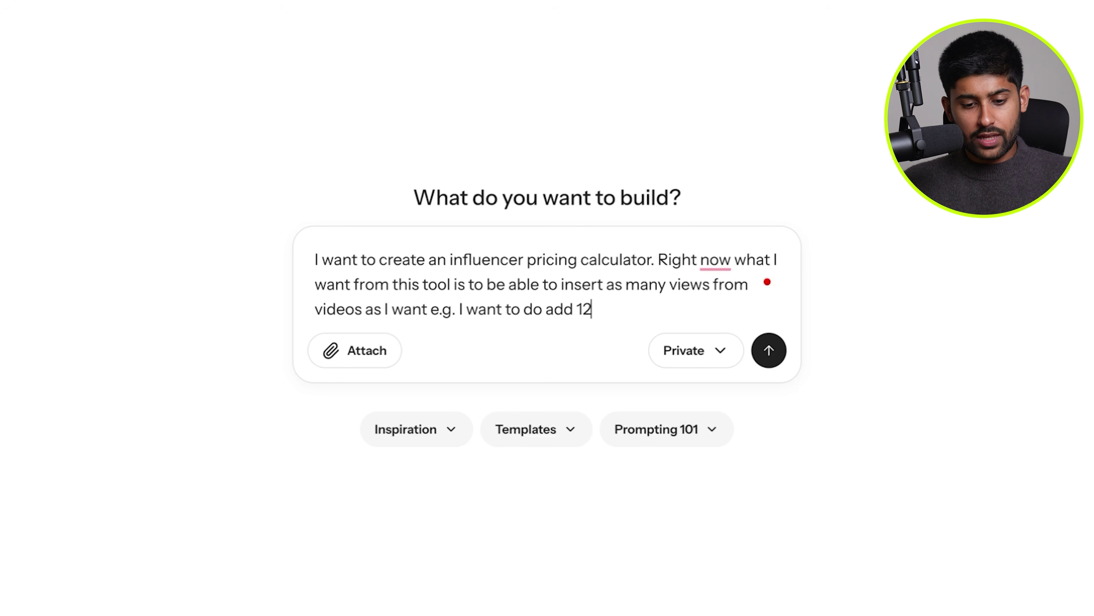
{"action": "type", "text": " sets of 100k views. "}
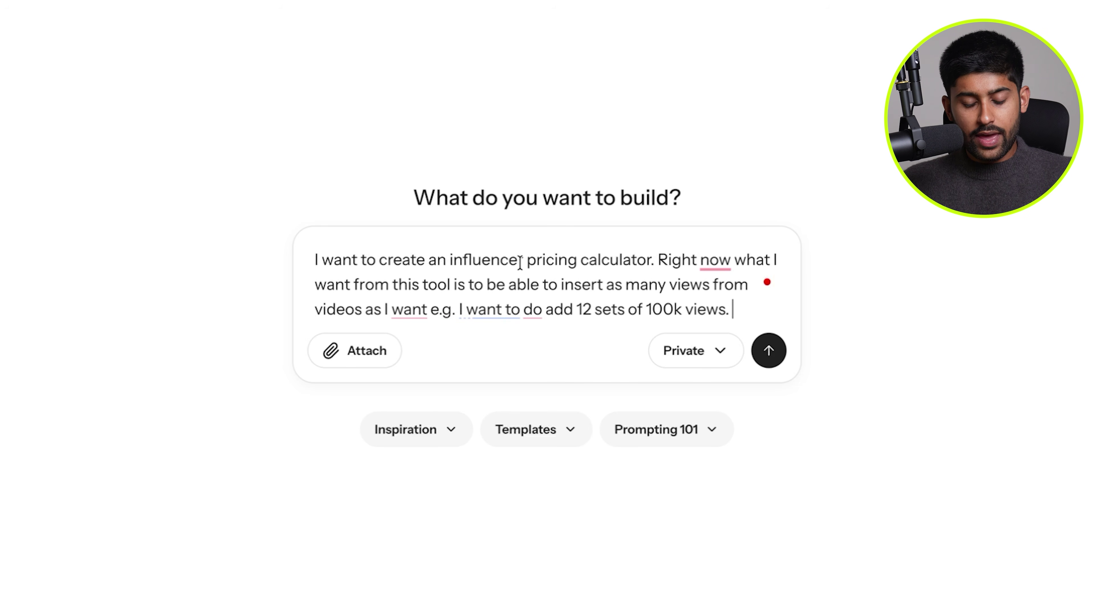
{"action": "type", "text": "Then the tool should calculate av"}
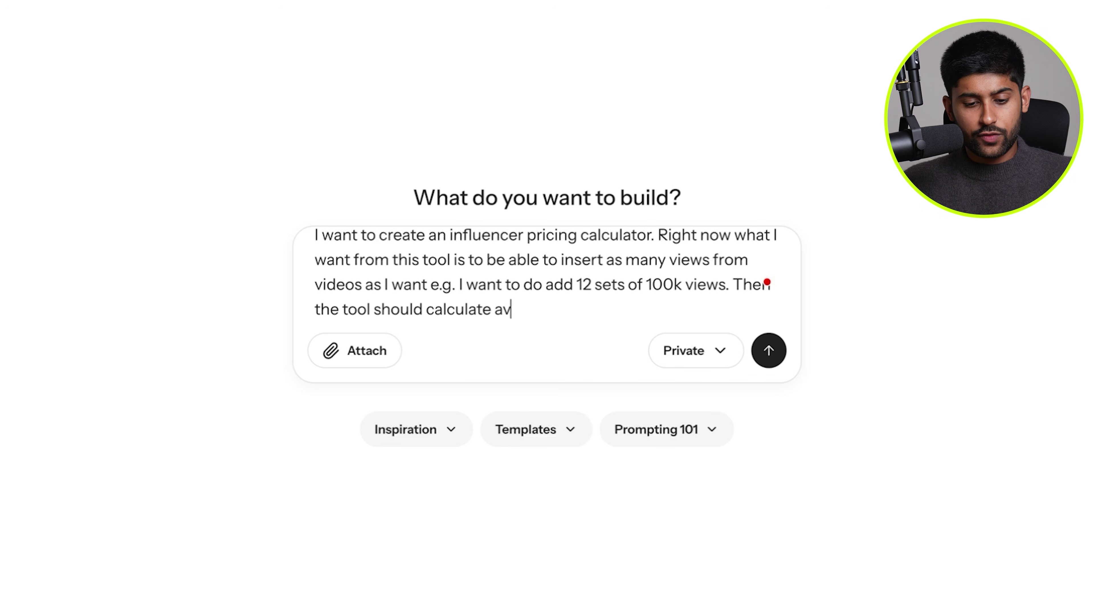
{"action": "type", "text": "erage views removi"}
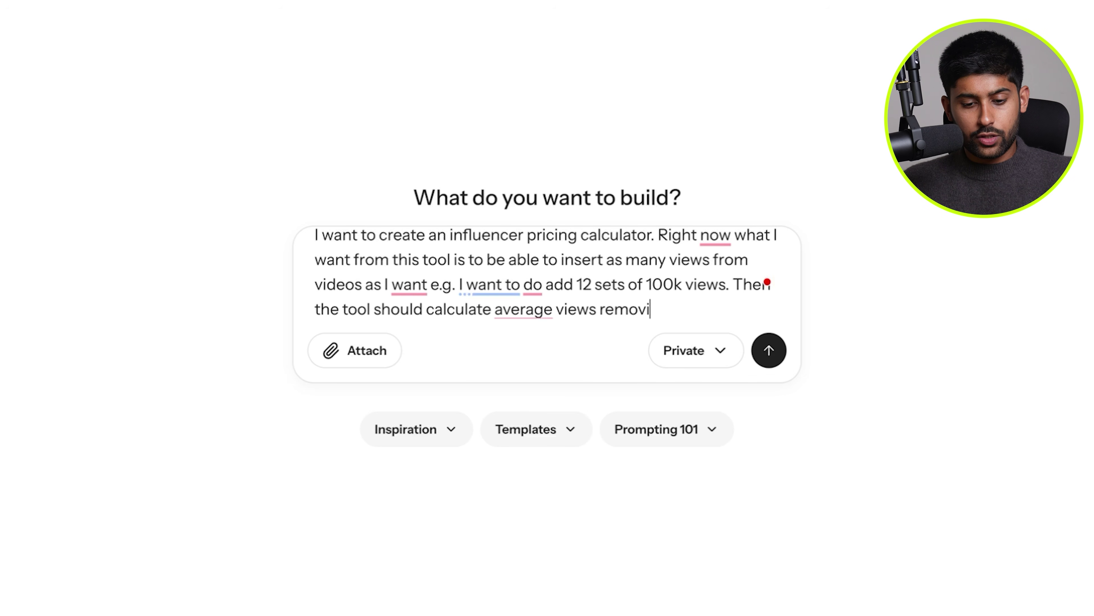
{"action": "type", "text": "ng the two extremes (the highest and lowest) anf"}
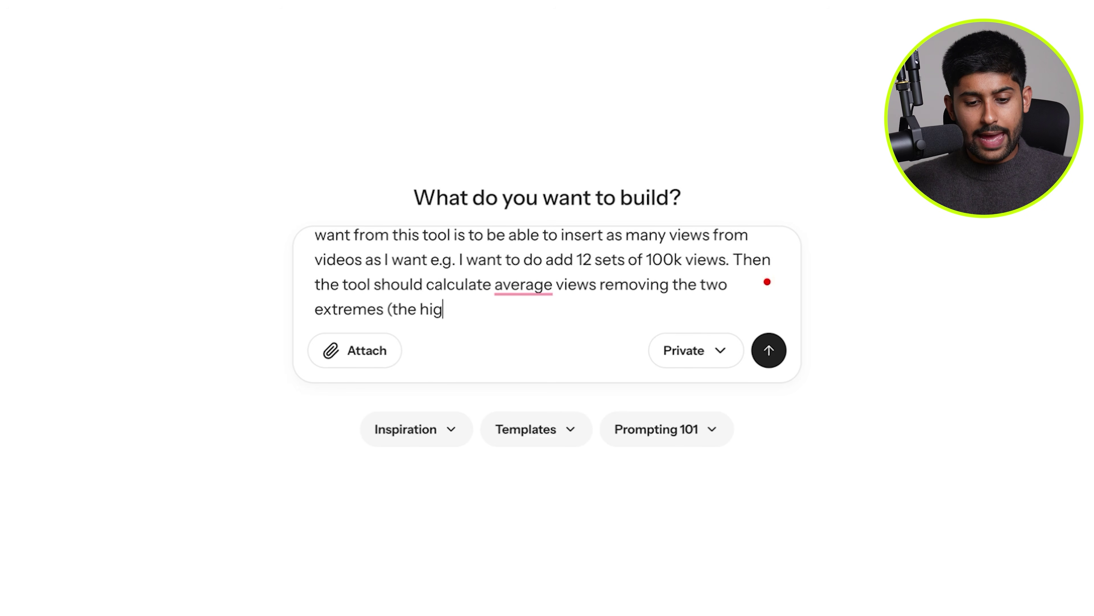
{"action": "key", "text": "BackSpace"}
{"action": "type", "text": "d then "}
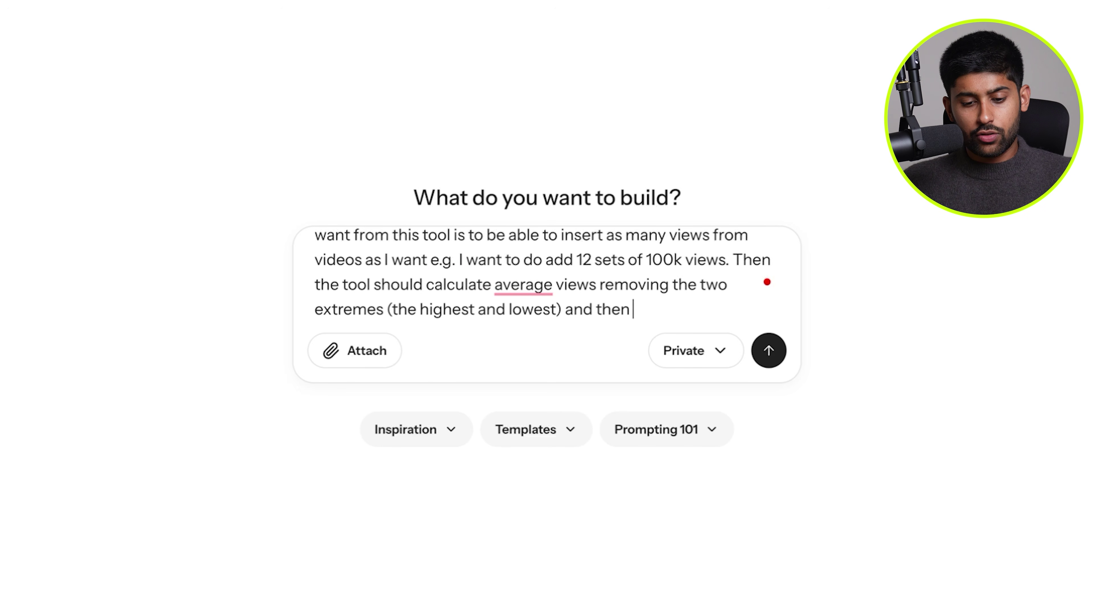
{"action": "type", "text": "it should calculate a price "}
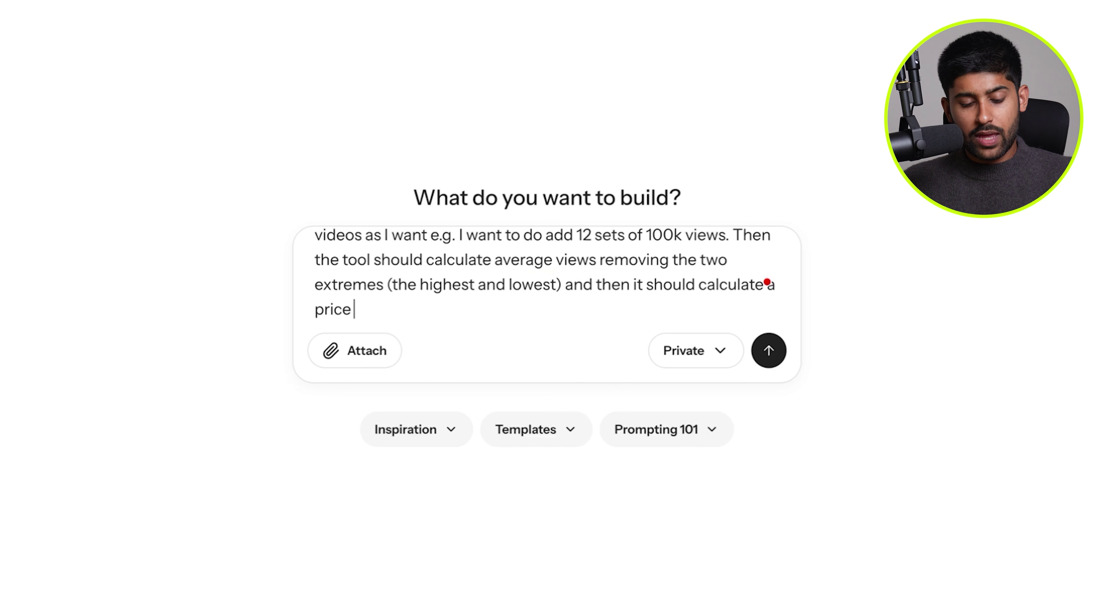
{"action": "type", "text": "based on a drop"}
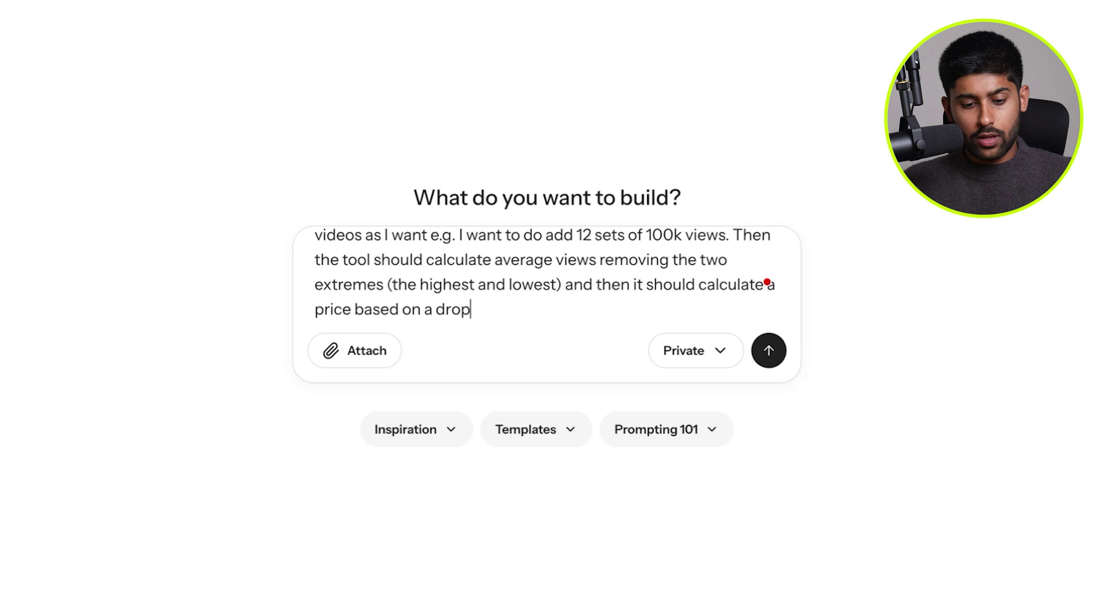
{"action": "type", "text": "down CPM (cost per mille) pl"}
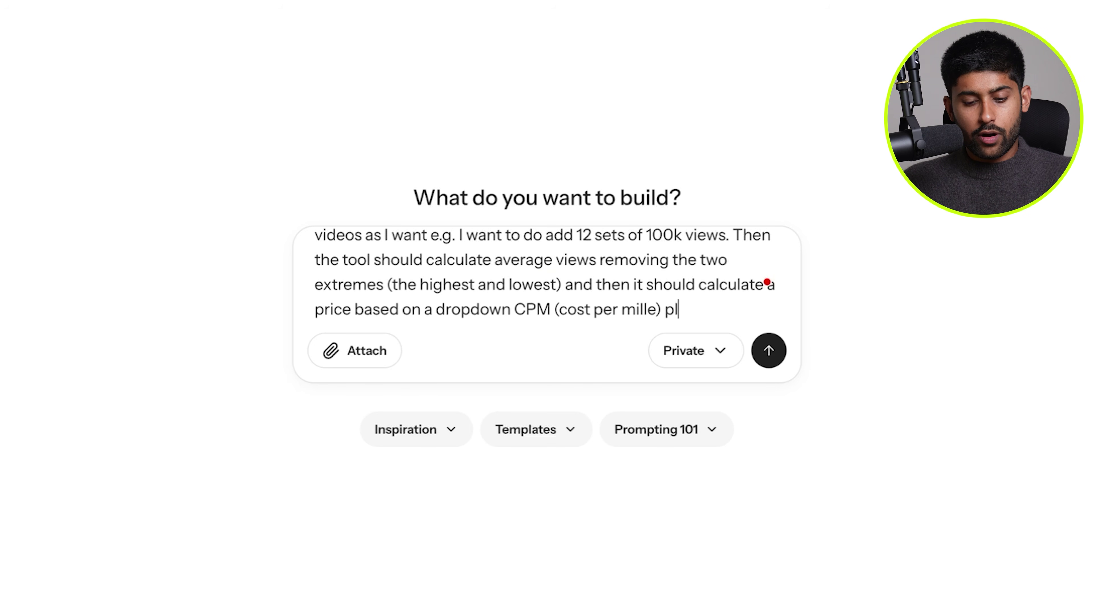
{"action": "type", "text": "r a CPM that I manually enter."}
Add a 100,000-views at $25 CPM example and a blue and red theme, then submit.
{"action": "key", "text": "shift+Return"}
{"action": "key", "text": "shift+Return"}
{"action": "type", "text": "E.g. if the average "}
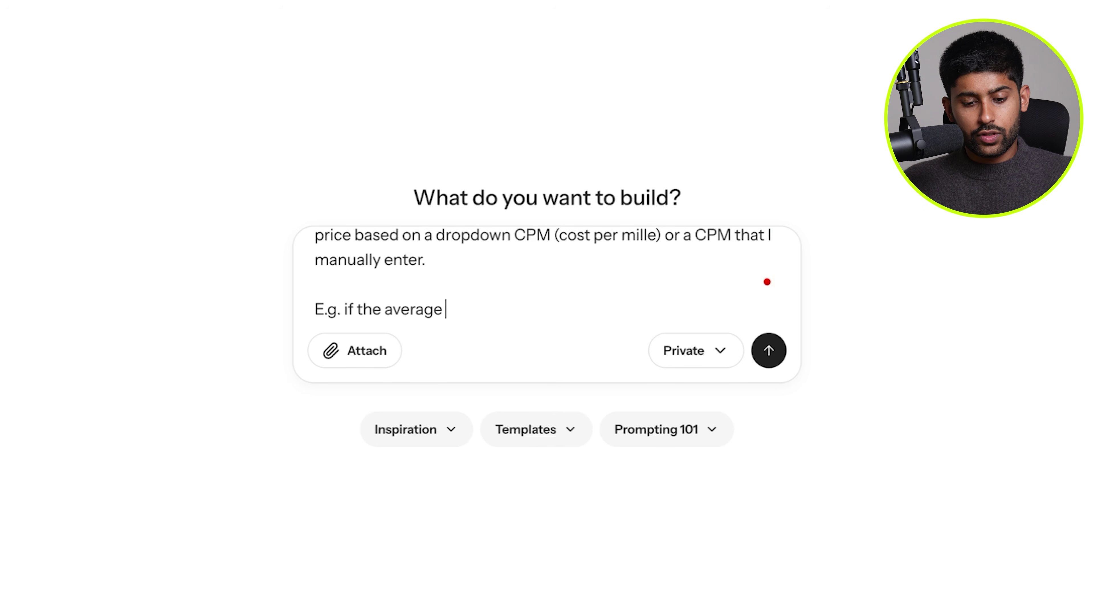
{"action": "type", "text": "views are 100,00"}
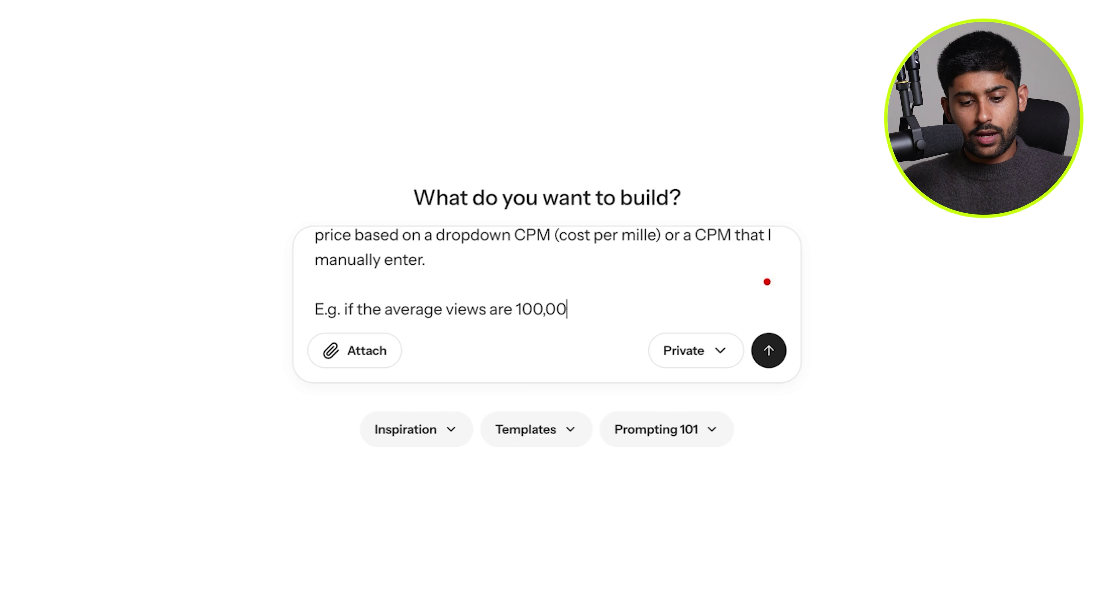
{"action": "type", "text": "0 and I select $25"}
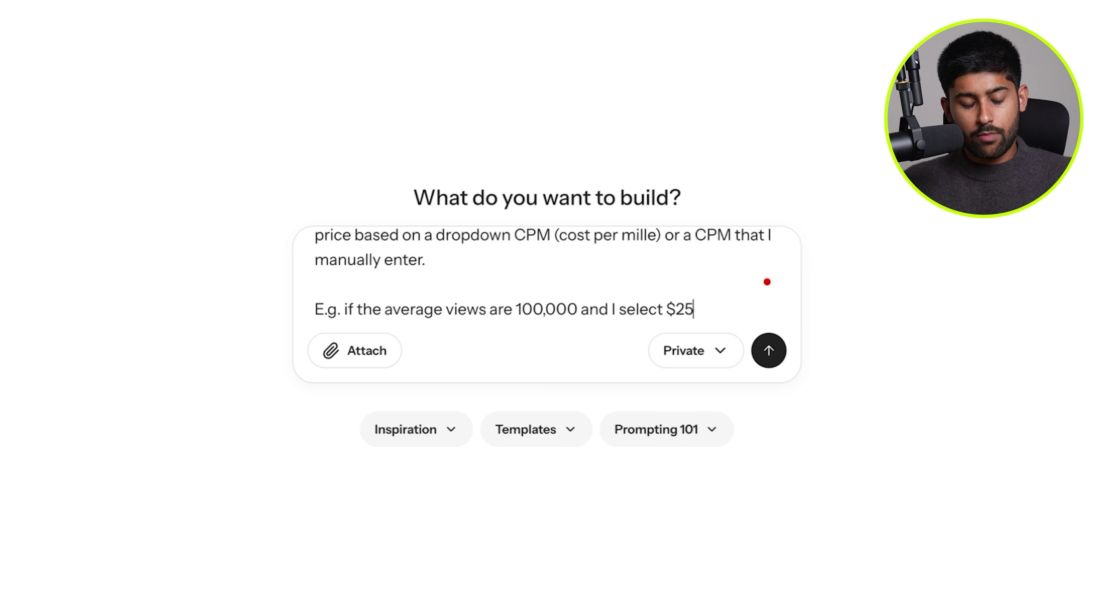
{"action": "type", "text": "CPM the price outpu"}
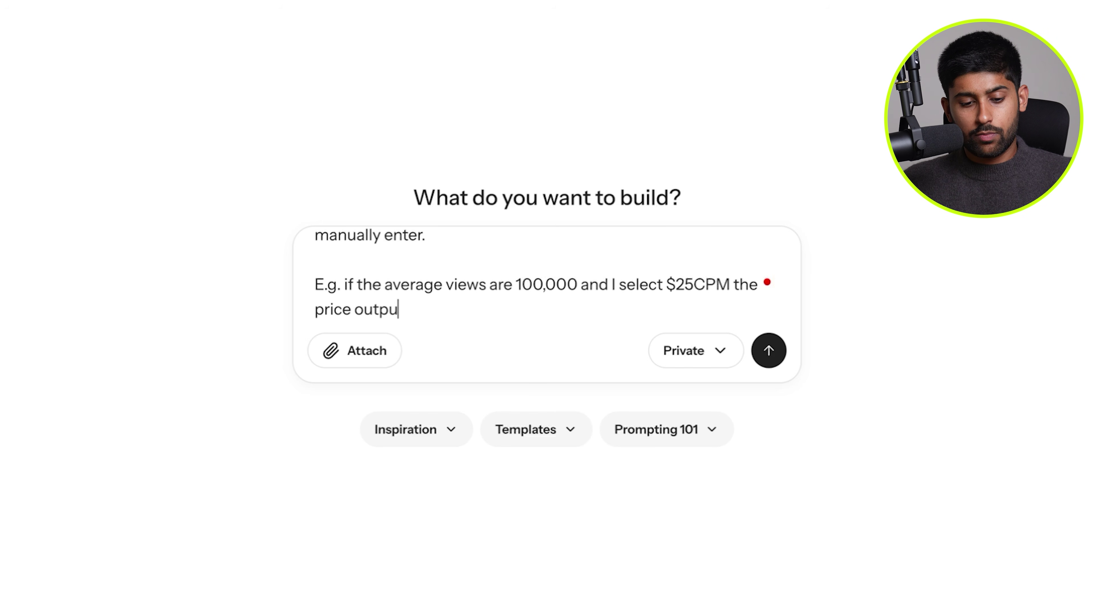
{"action": "type", "text": "t would be $25,500 USD."}
{"action": "key", "text": "Return"}
{"action": "key", "text": "Return"}
{"action": "type", "text": "please make this a blue and red theme."}
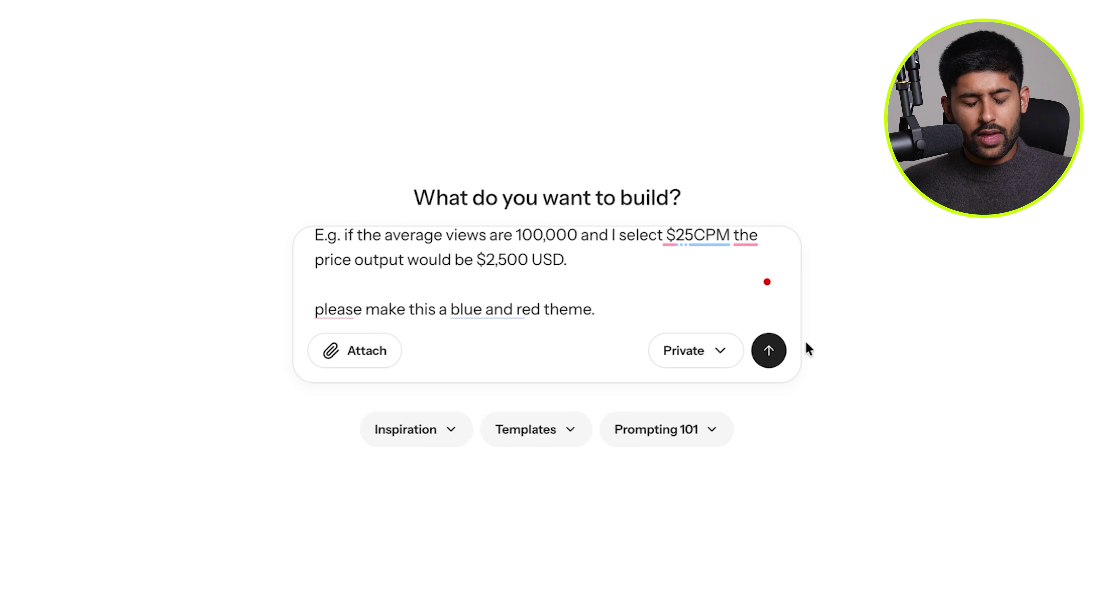
{"action": "left_click", "coordinate": [769, 350]}
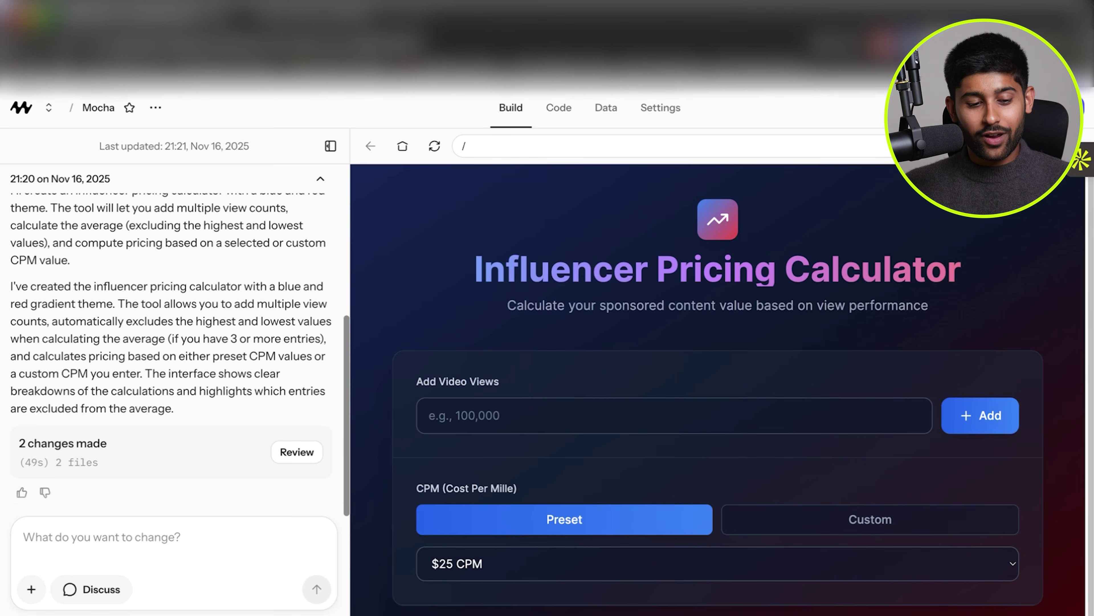
Let the blue-and-red Influencer Pricing Calculator finish generating, then select its empty Add Video Views field.
{"action": "left_click", "coordinate": [204, 561]}
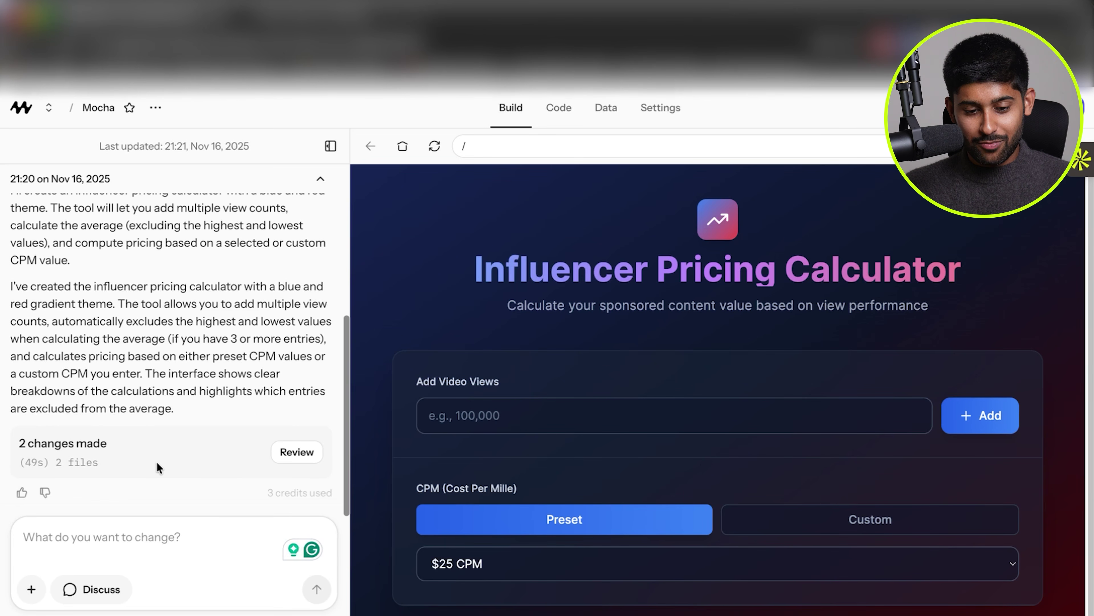
{"action": "left_click", "coordinate": [545, 406]}
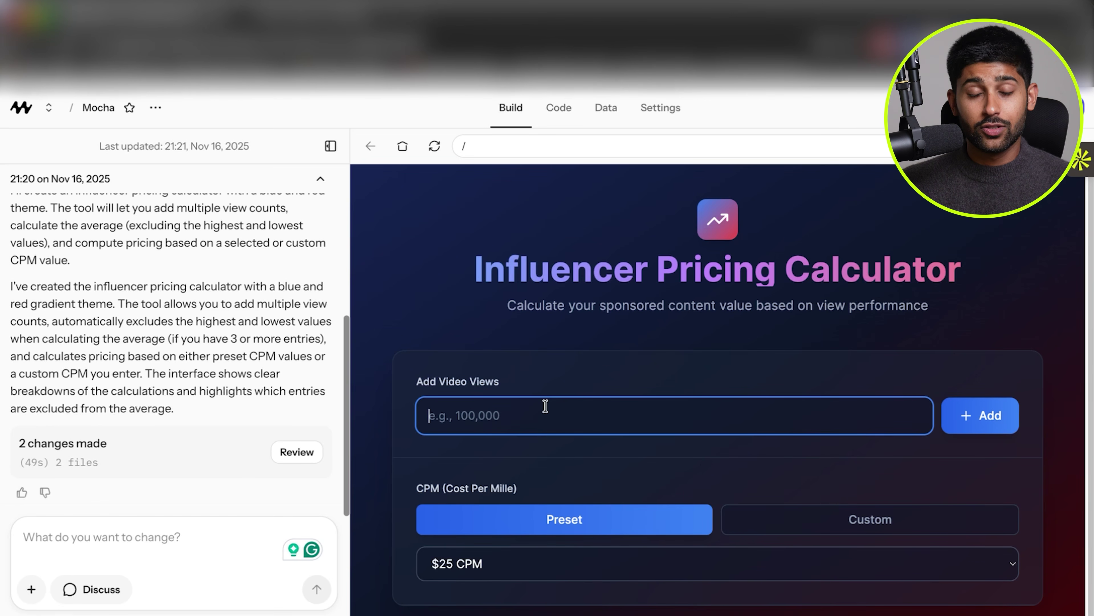
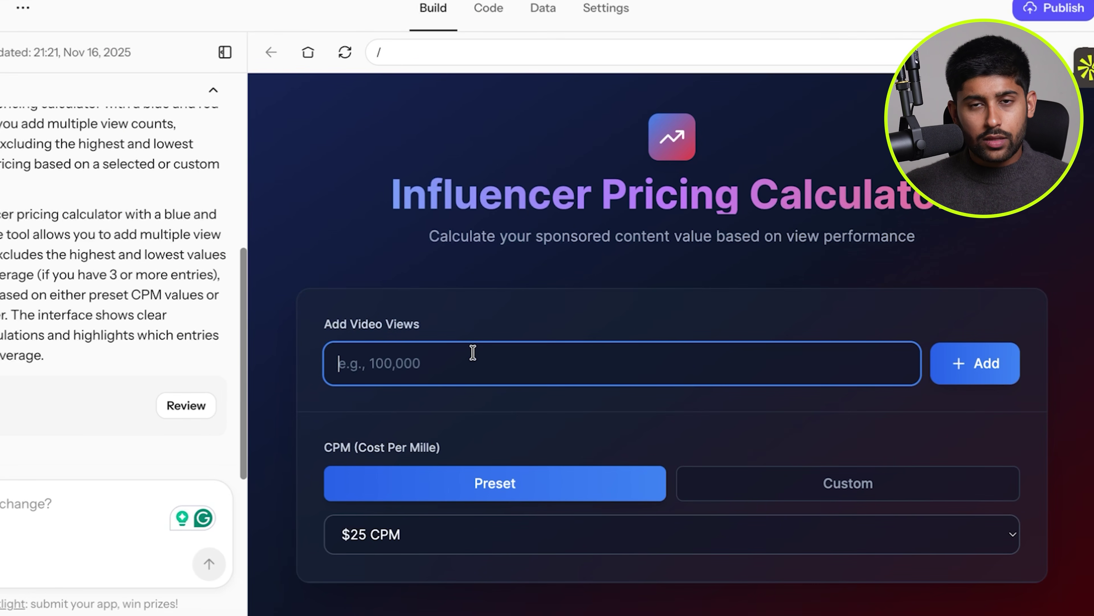
Add the first three video view counts: 100,000, 500,000 and 450,000.
{"action": "type", "text": "100,000"}
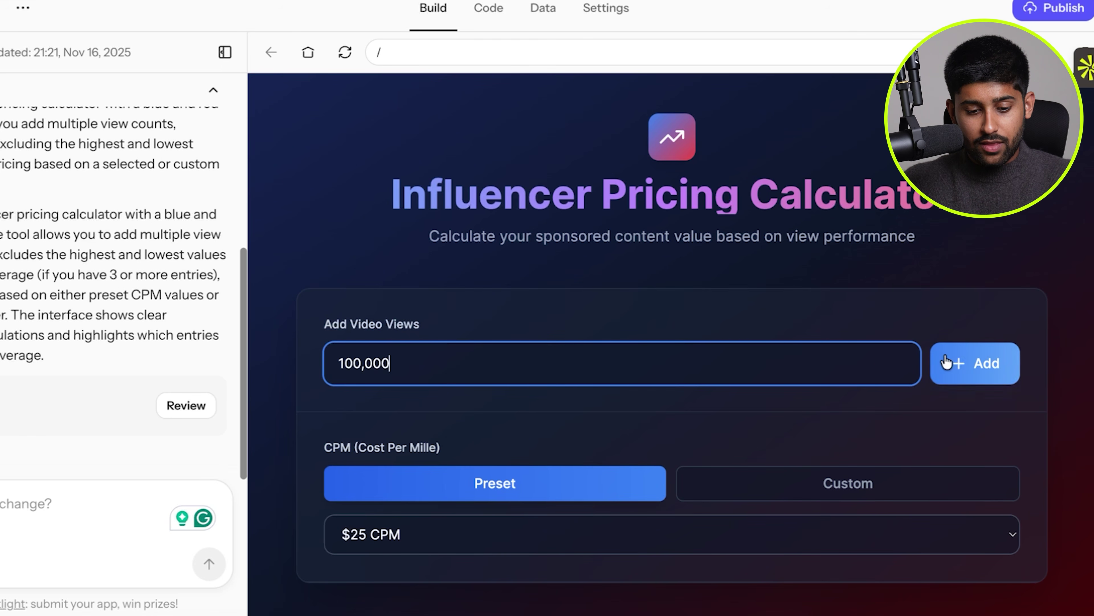
{"action": "left_click", "coordinate": [943, 362]}
{"action": "scroll", "coordinate": [616, 257], "scroll_direction": "down", "scroll_amount": 4}
{"action": "type", "text": "500000"}
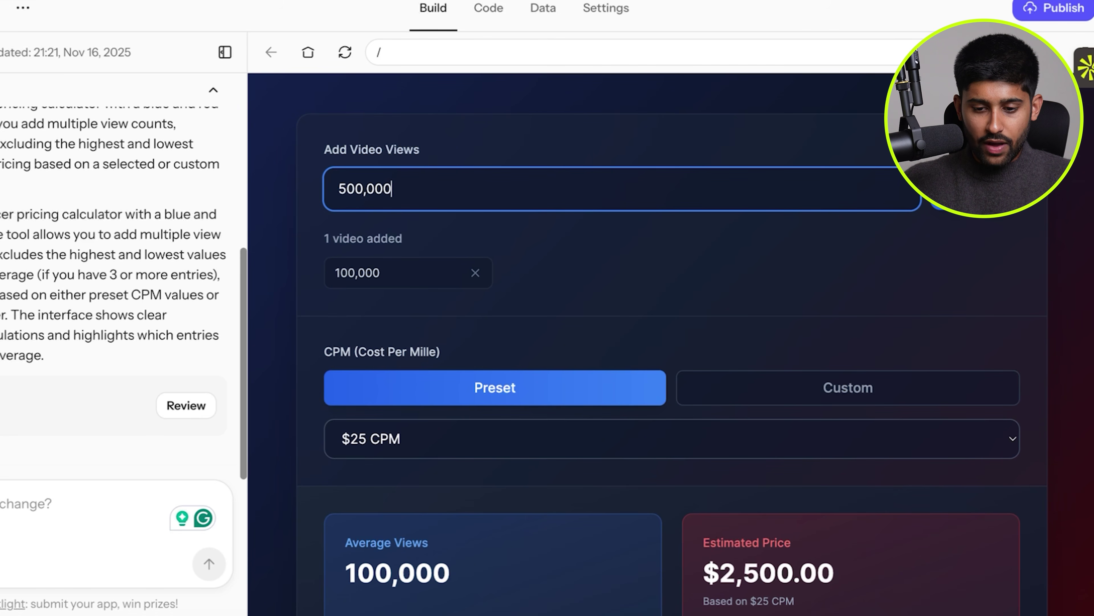
{"action": "key", "text": "Return"}
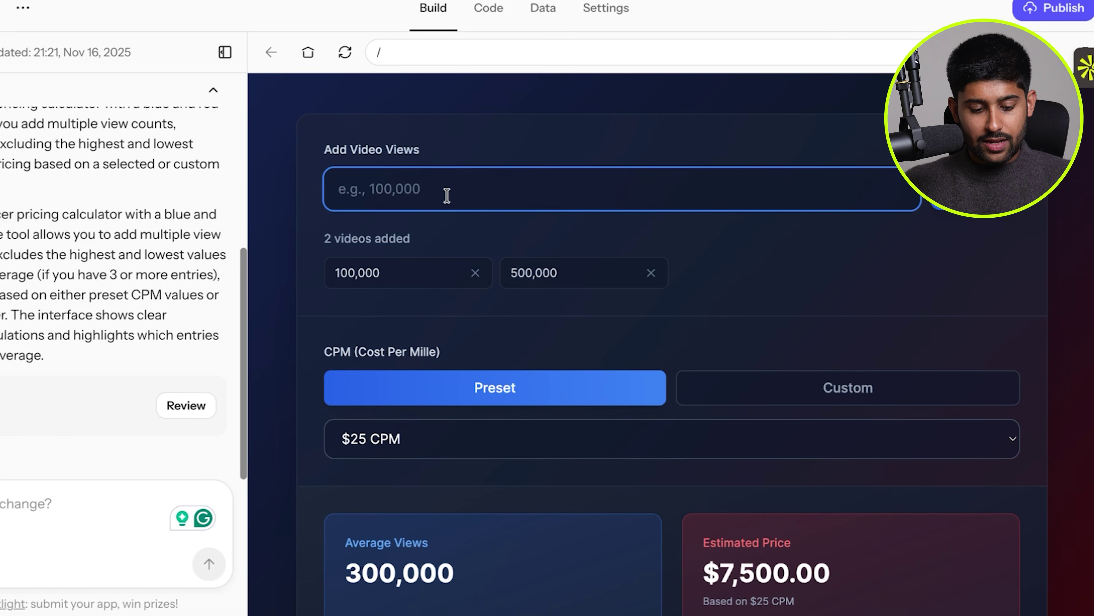
{"action": "type", "text": "450000"}
{"action": "key", "text": "Return"}
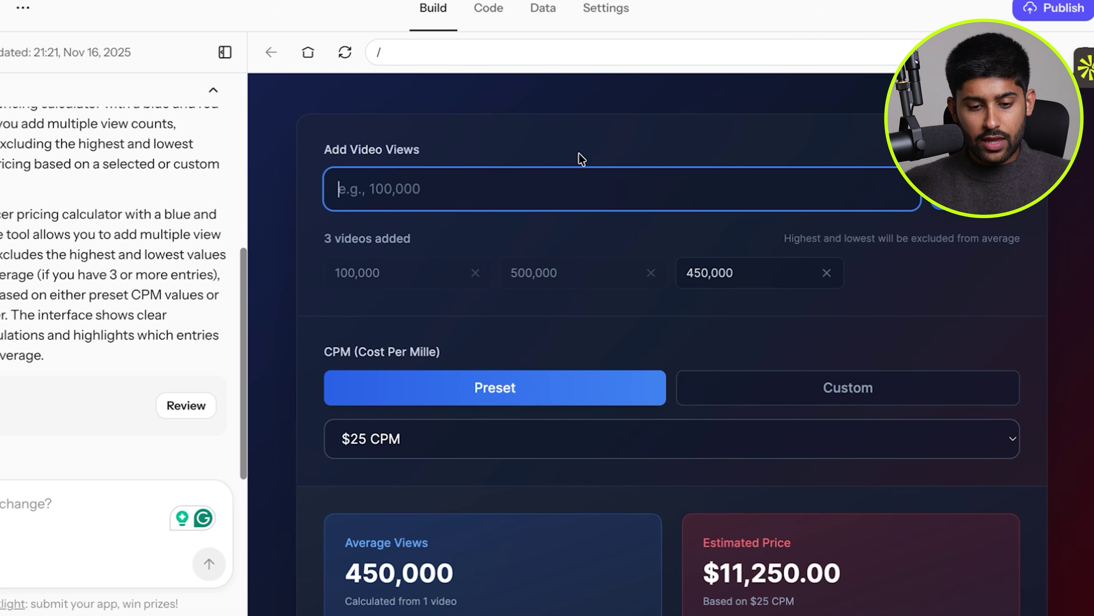
Add 300,000, 80,000 and 1,000,000 views, giving a 337,500 average and $8,437.50 estimate.
{"action": "type", "text": "300000"}
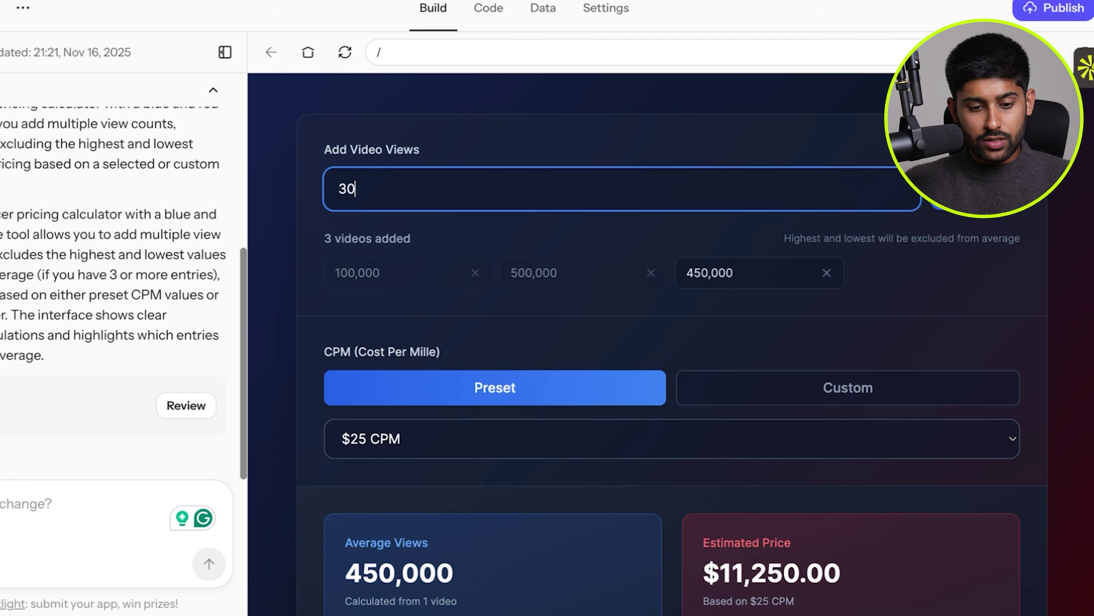
{"action": "key", "text": "Return"}
{"action": "type", "text": "800000"}
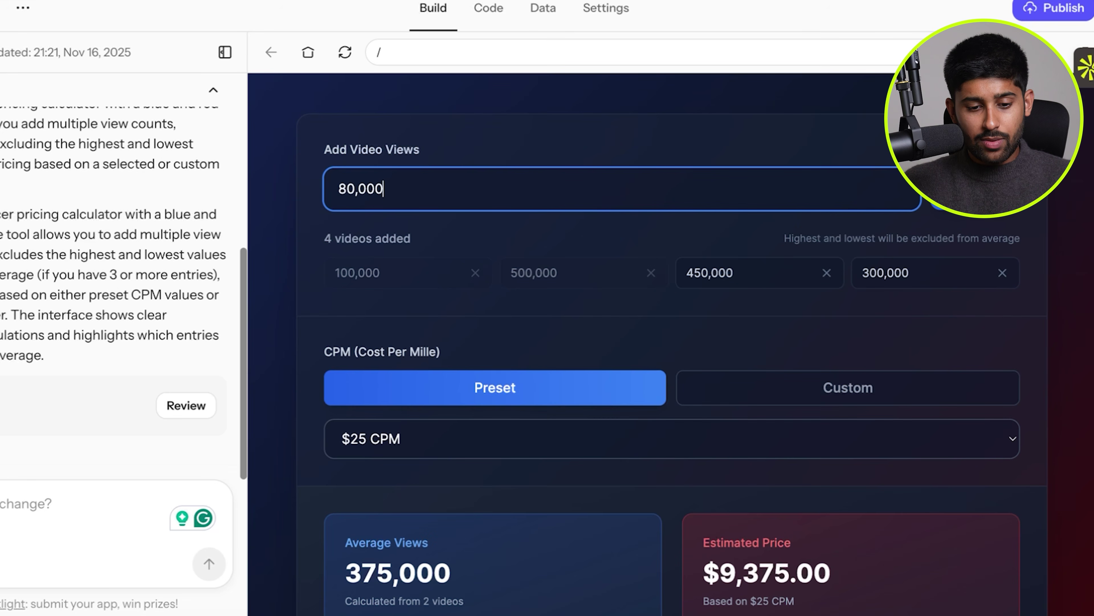
{"action": "key", "text": "Return"}
{"action": "type", "text": "1,000,000"}
{"action": "key", "text": "Return"}
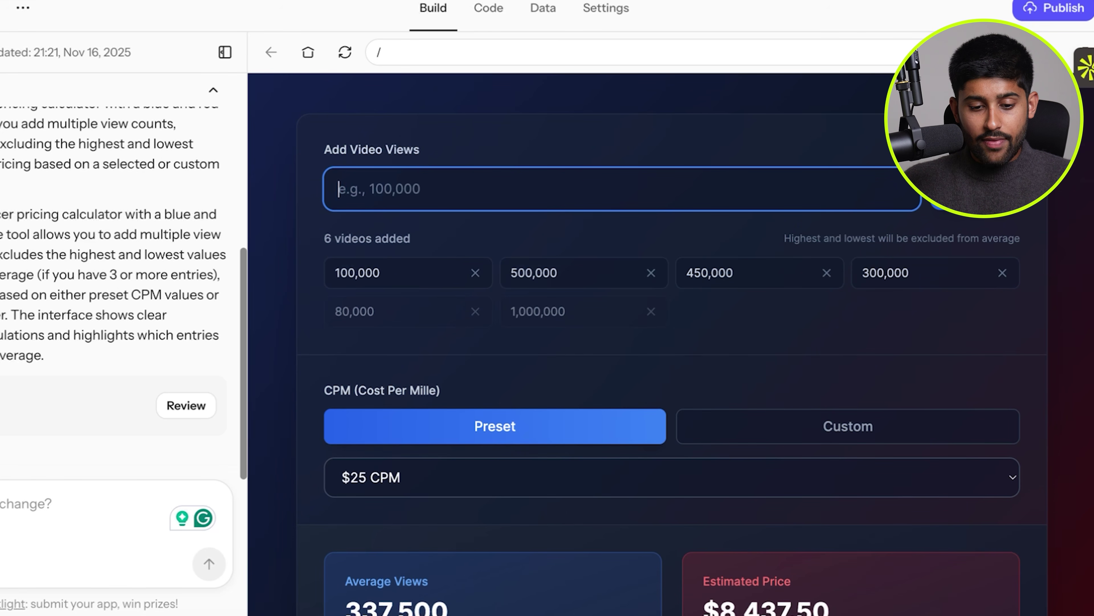
{"action": "scroll", "coordinate": [685, 222], "scroll_direction": "down", "scroll_amount": 5}
{"action": "scroll", "coordinate": [538, 274], "scroll_direction": "up", "scroll_amount": 1}
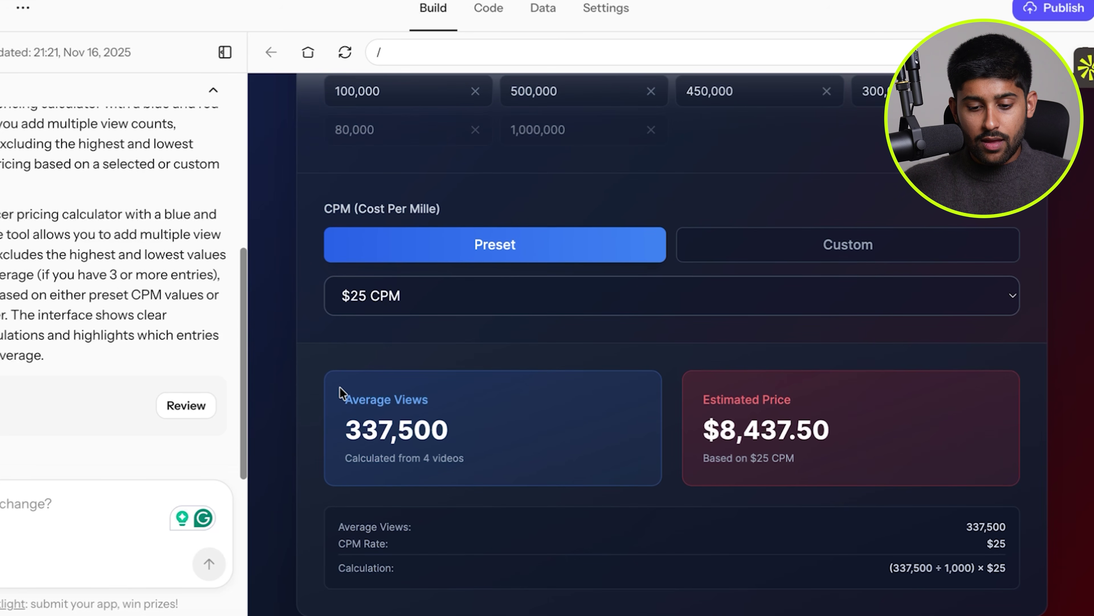
Try the $30 and then the $10 preset CPM rates.
{"action": "left_click", "coordinate": [519, 309]}
{"action": "left_click", "coordinate": [519, 310]}
{"action": "left_click", "coordinate": [515, 304]}
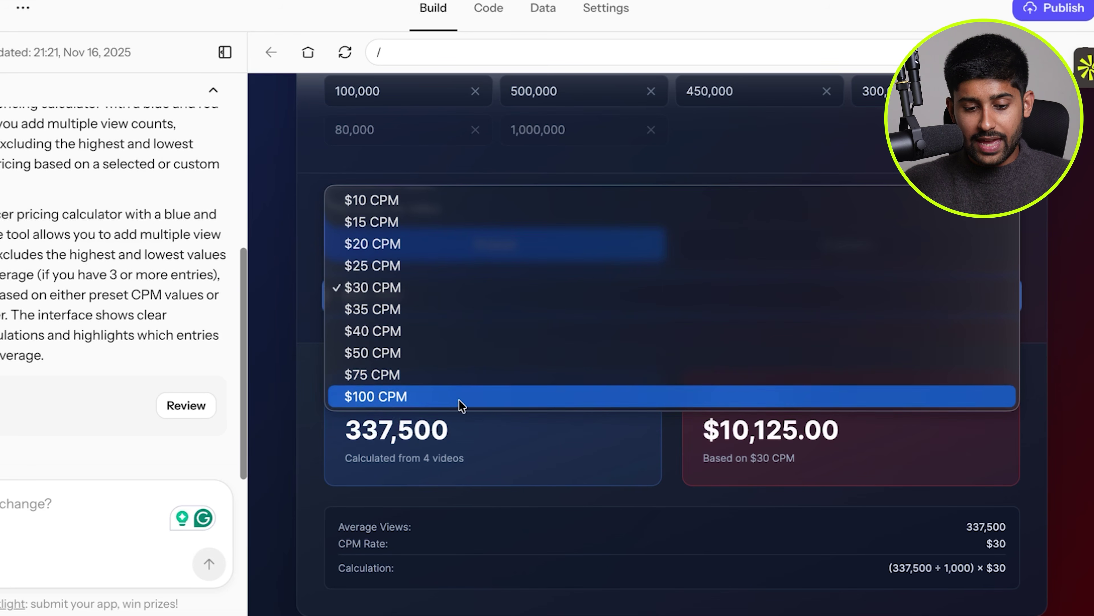
{"action": "left_click", "coordinate": [404, 200]}
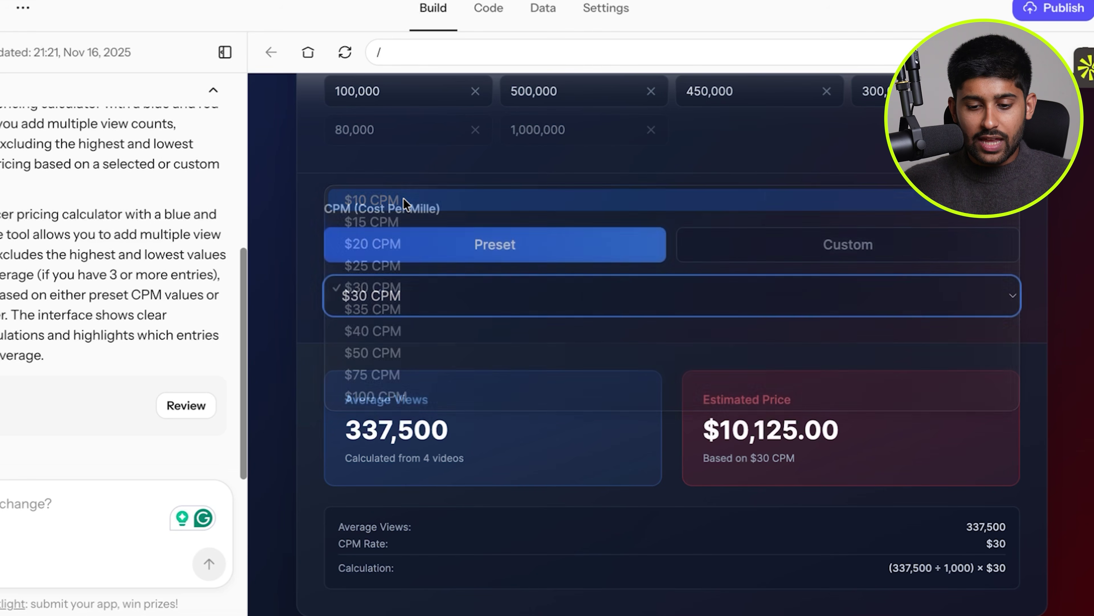
{"action": "left_click_drag", "start_coordinate": [696, 432], "coordinate": [837, 430]}
{"action": "left_click", "coordinate": [836, 430]}
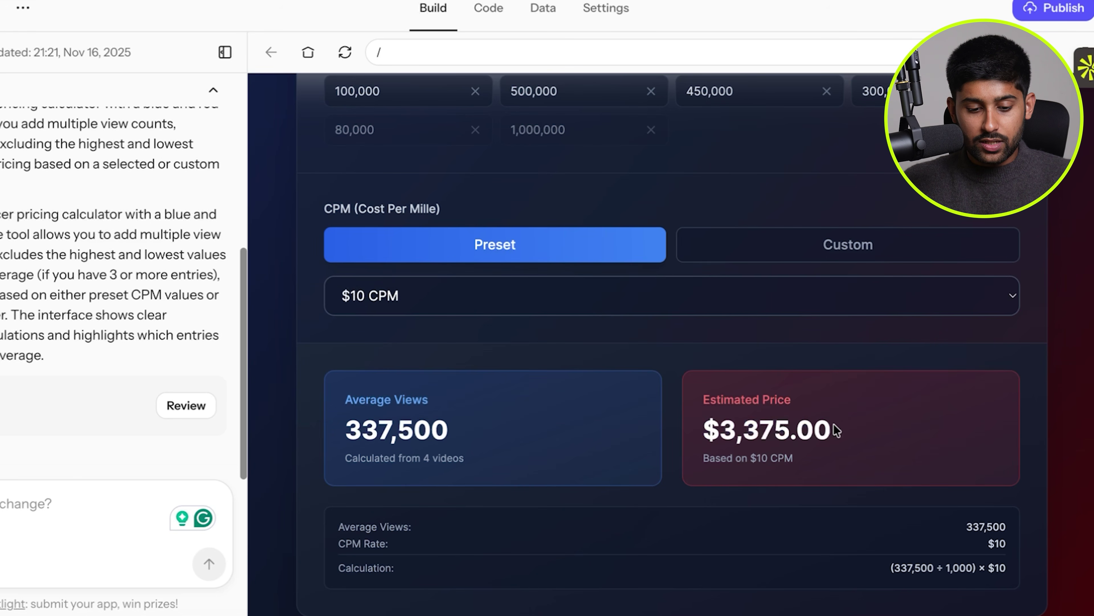
{"action": "left_click_drag", "start_coordinate": [339, 532], "coordinate": [617, 536]}
{"action": "left_click", "coordinate": [620, 536]}
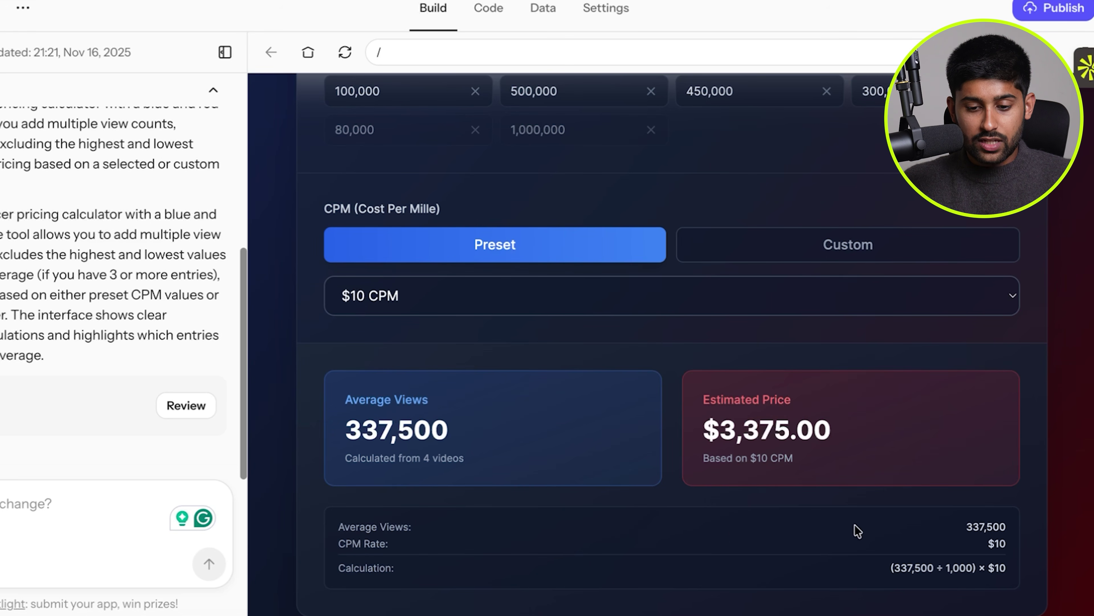
Switch to a custom CPM of 13, bringing the estimate to $4,387.50.
{"action": "left_click", "coordinate": [832, 239]}
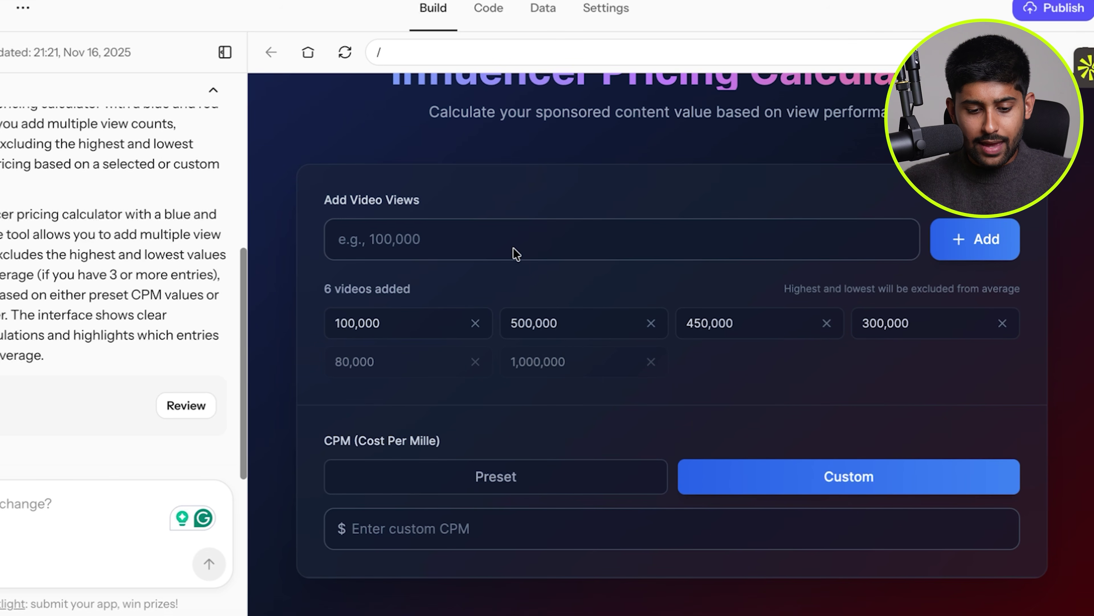
{"action": "left_click", "coordinate": [462, 544]}
{"action": "type", "text": "13"}
{"action": "scroll", "coordinate": [580, 510], "scroll_direction": "down", "scroll_amount": 5}
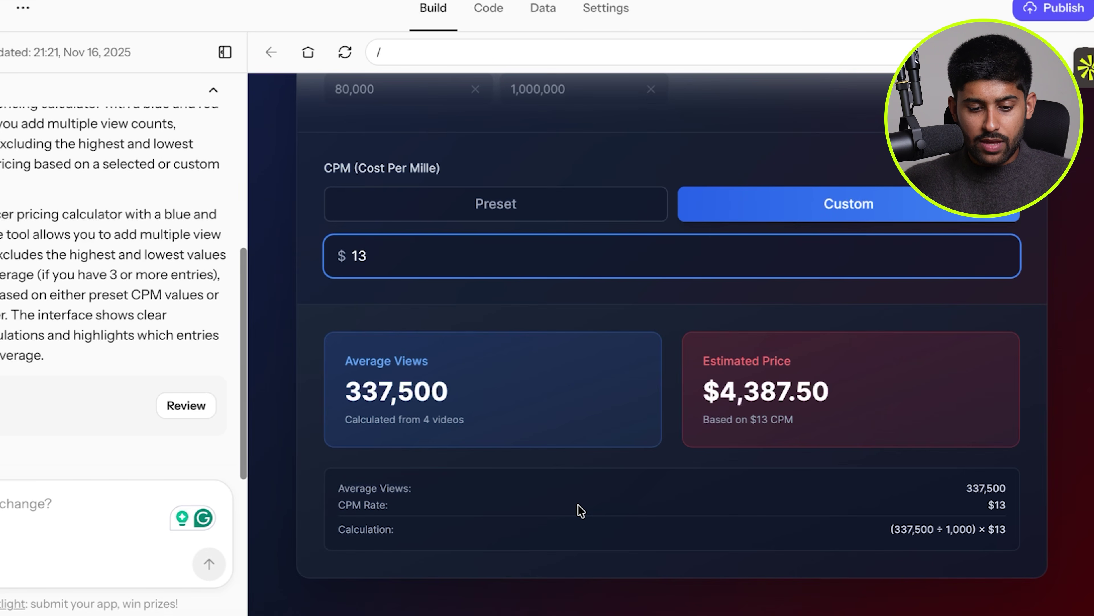
{"action": "left_click_drag", "start_coordinate": [347, 353], "coordinate": [525, 430]}
{"action": "left_click", "coordinate": [525, 431]}
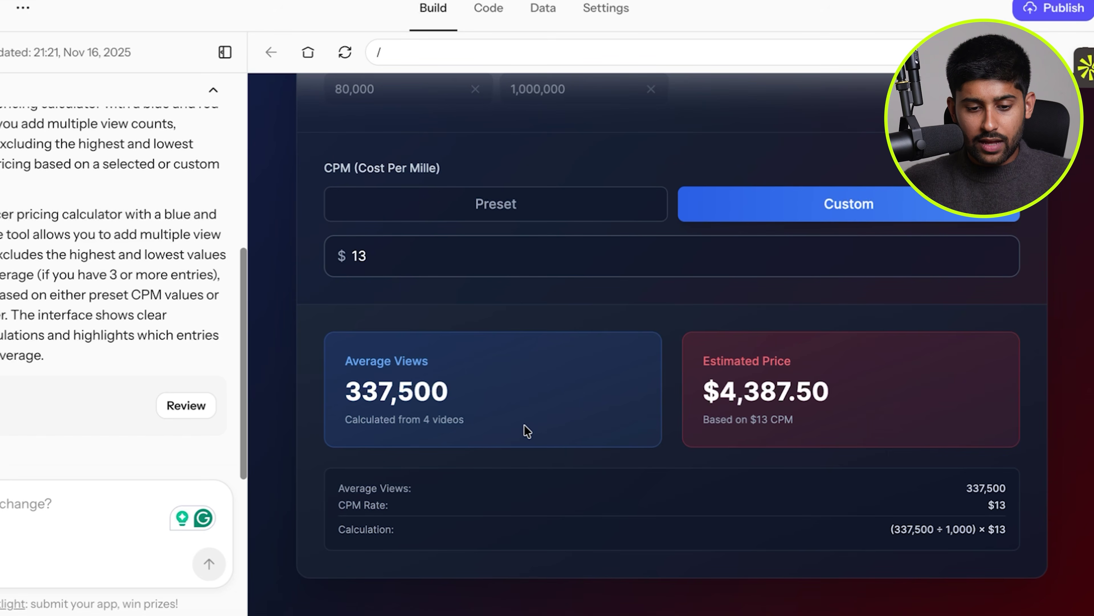
{"action": "scroll", "coordinate": [482, 442], "scroll_direction": "up", "scroll_amount": 3}
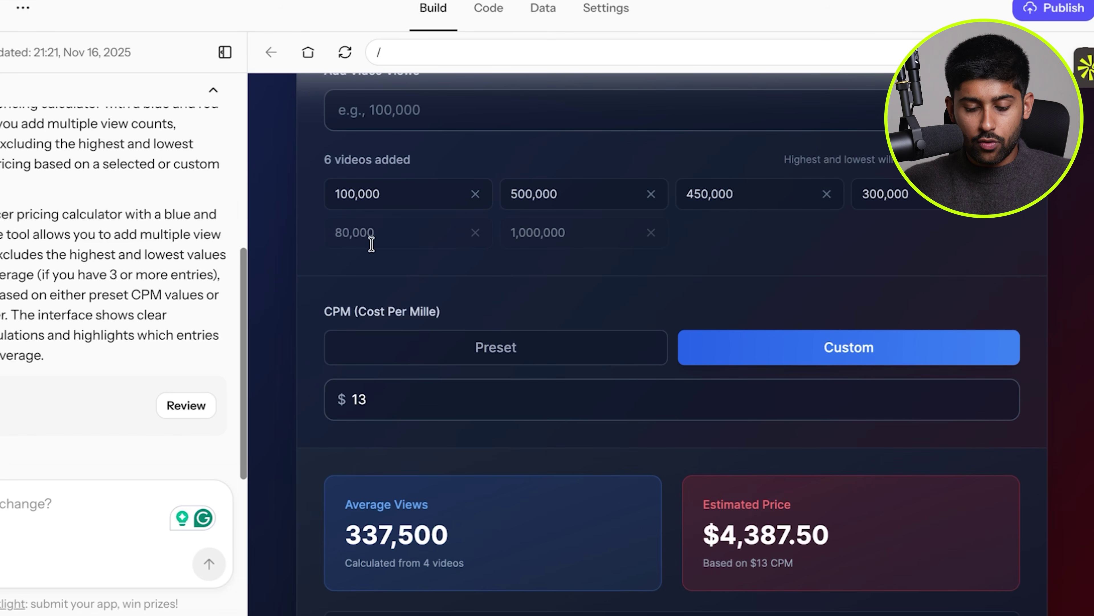
{"action": "scroll", "coordinate": [469, 264], "scroll_direction": "down", "scroll_amount": 2}
{"action": "scroll", "coordinate": [470, 264], "scroll_direction": "down", "scroll_amount": 1}
{"action": "left_click_drag", "start_coordinate": [697, 362], "coordinate": [831, 428]}
{"action": "left_click", "coordinate": [834, 428]}
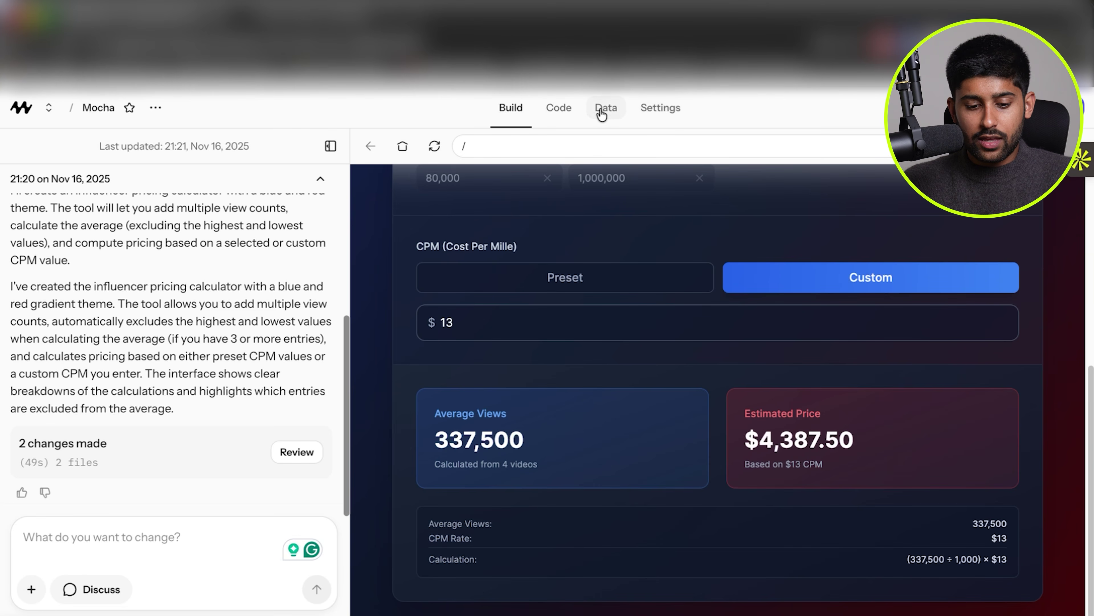
Check the project Settings and the empty users table under Data, then return to Build.
{"action": "left_click", "coordinate": [645, 110]}
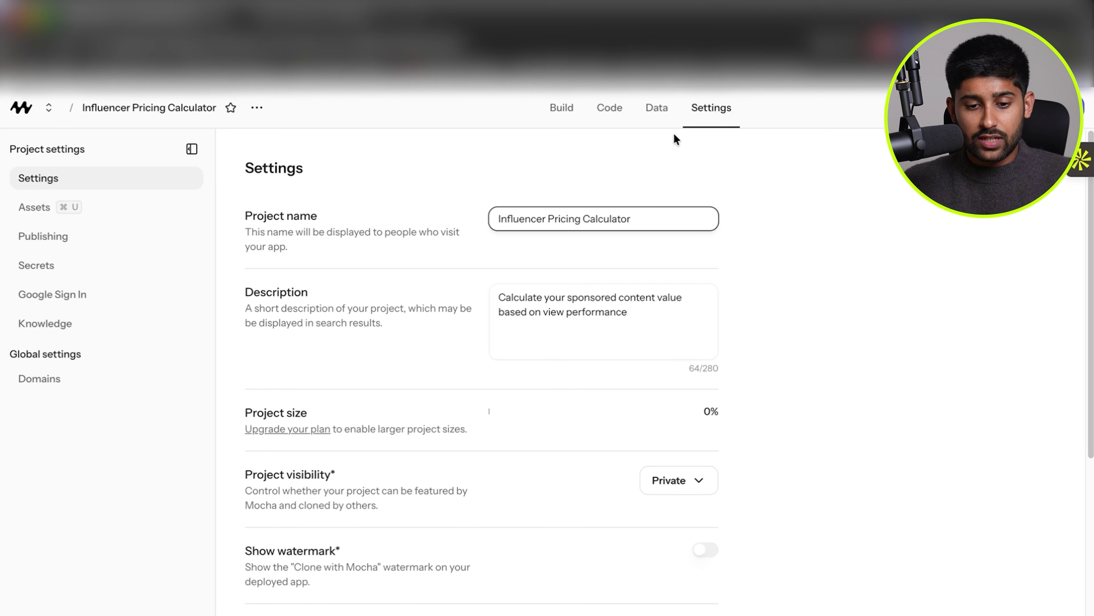
{"action": "left_click", "coordinate": [662, 116]}
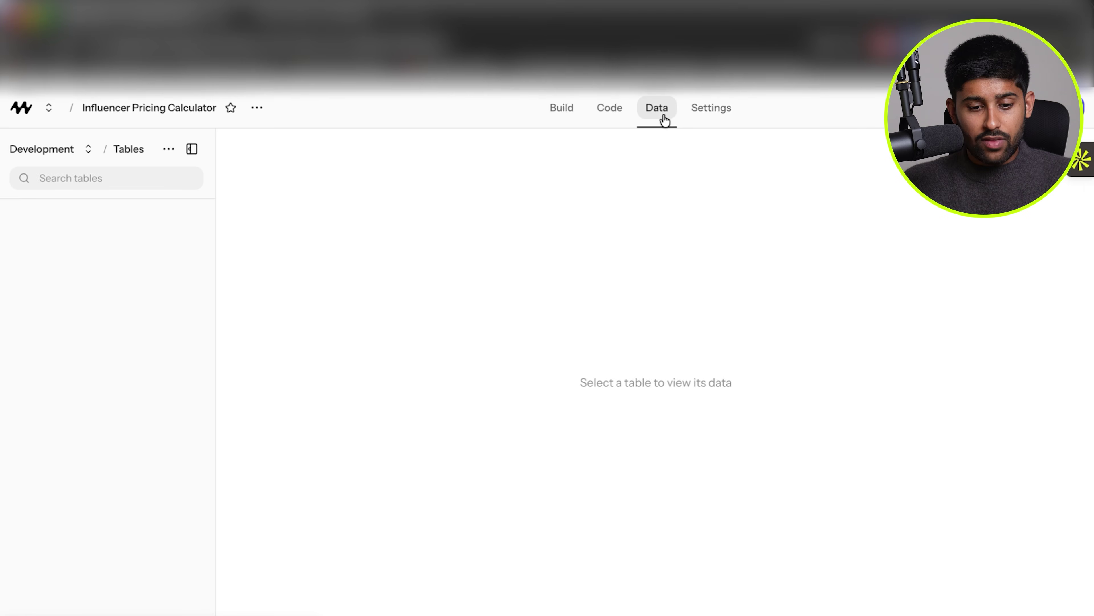
{"action": "left_click", "coordinate": [561, 109]}
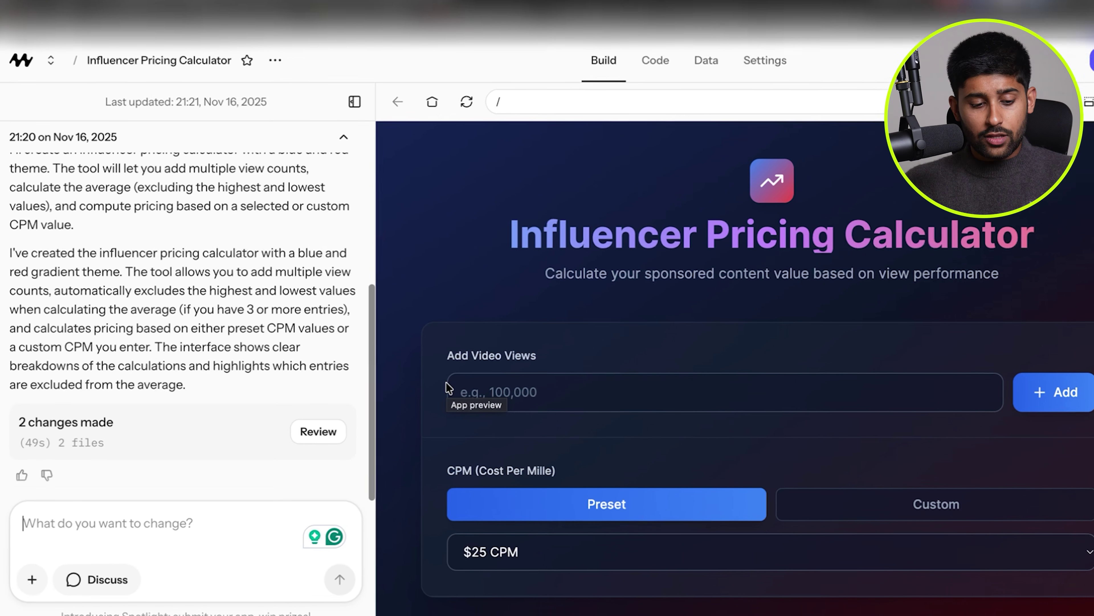
Ask the assistant to add a login that requires Google authentication to use the tool.
{"action": "type", "text": "Can you add a login"}
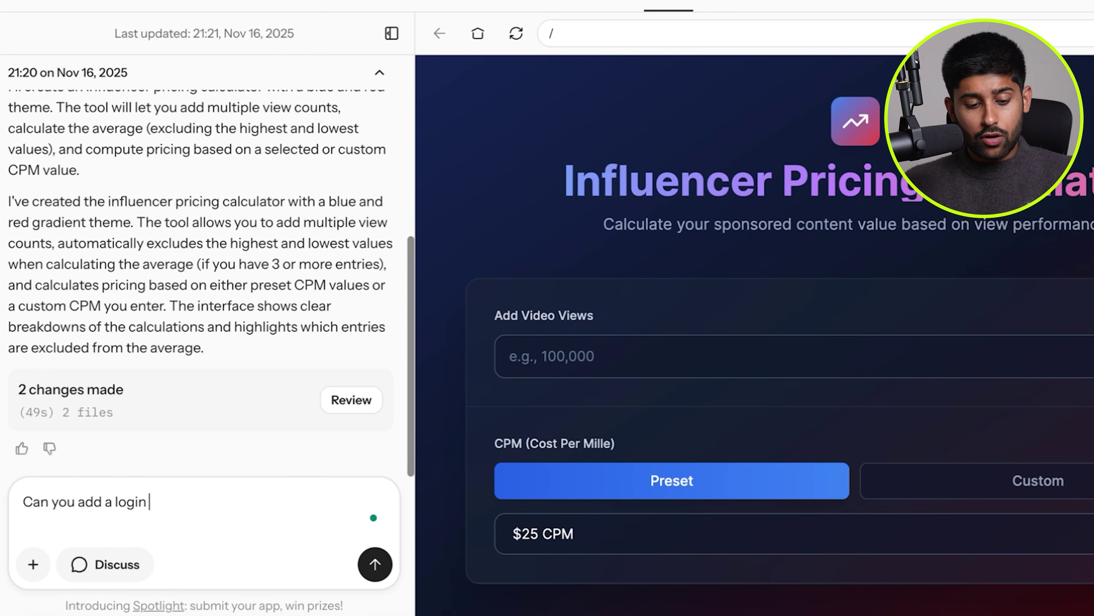
{"action": "type", "text": " feature so it require"}
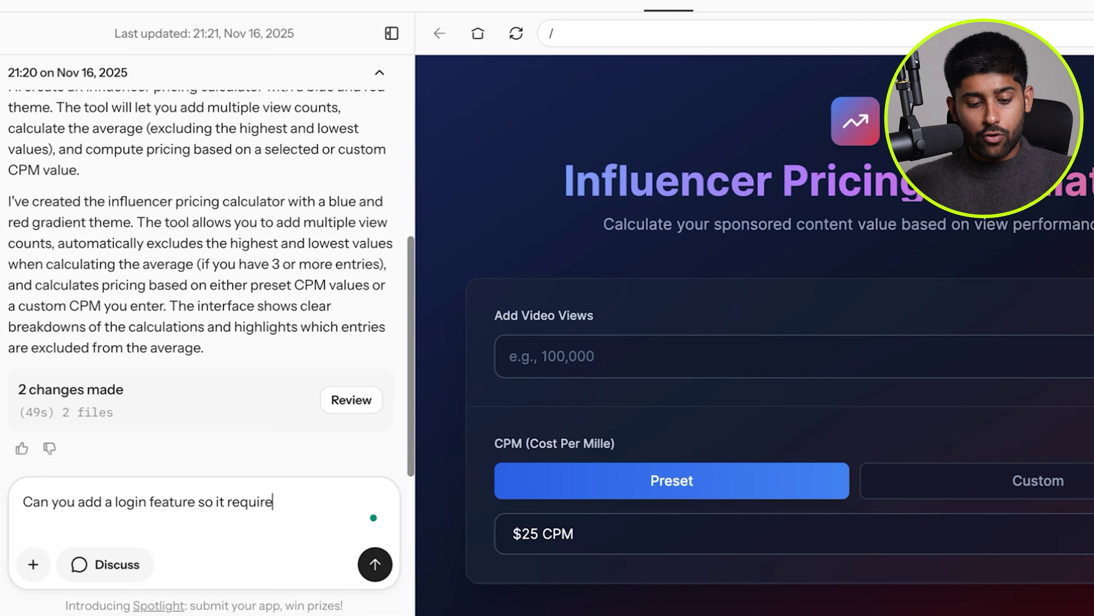
{"action": "type", "text": "s google authenticati"}
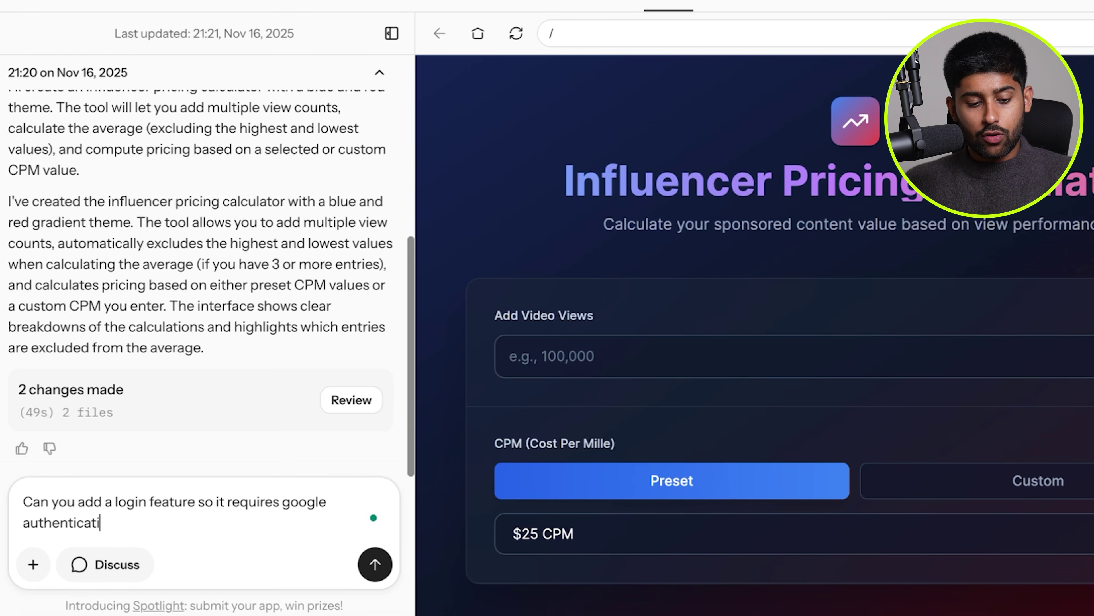
{"action": "type", "text": "on to log in and use the tool?"}
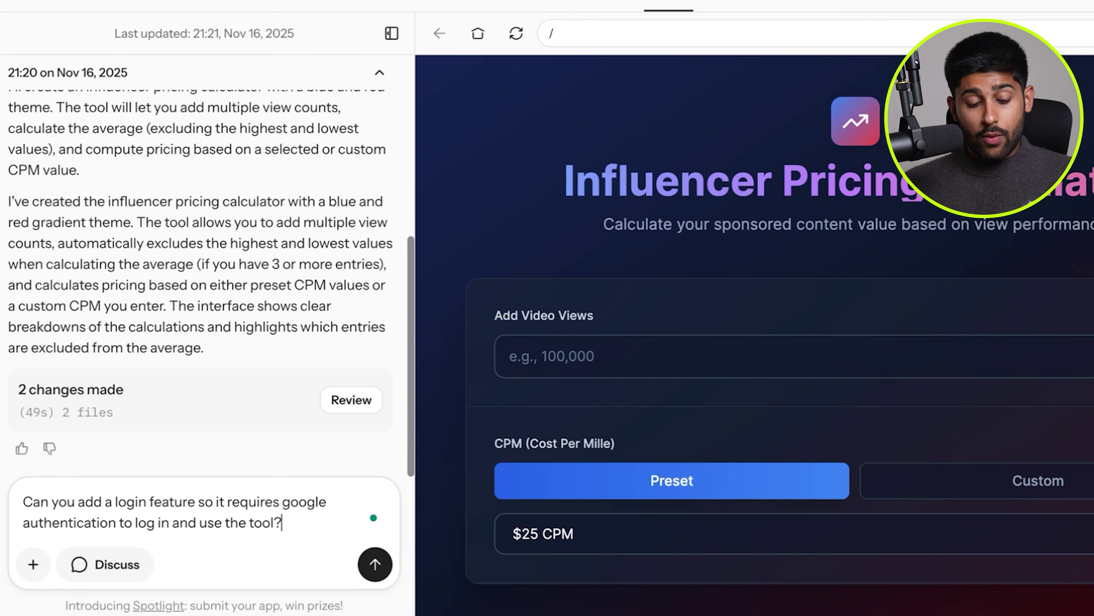
{"action": "key", "text": "Return"}
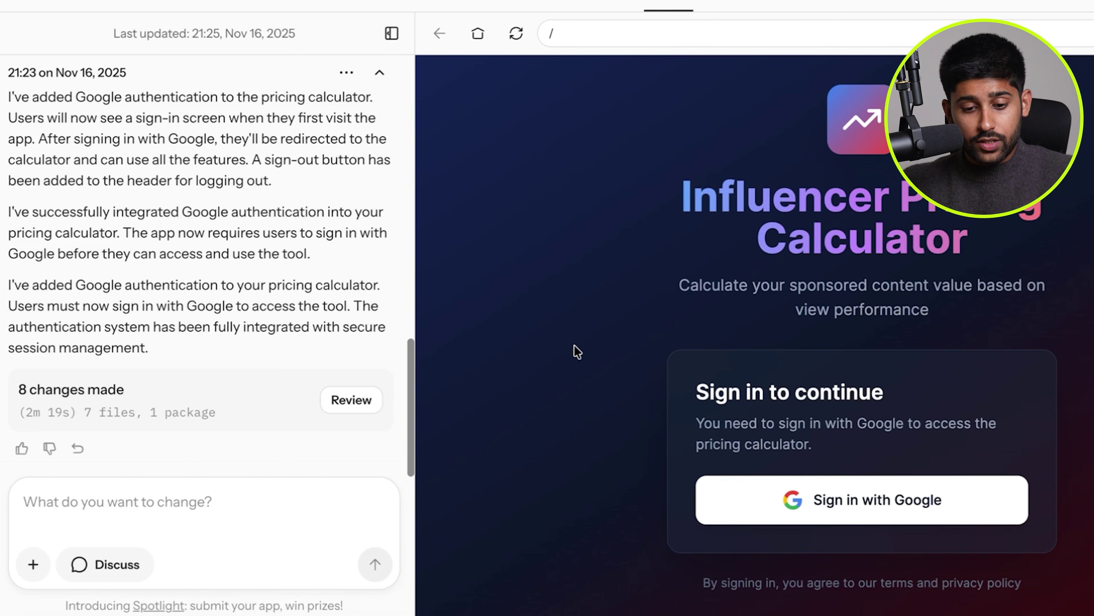
Read the assistant's reply and bring up the Publish app options, still Unpublished and Private.
{"action": "scroll", "coordinate": [286, 296], "scroll_direction": "up", "scroll_amount": 3}
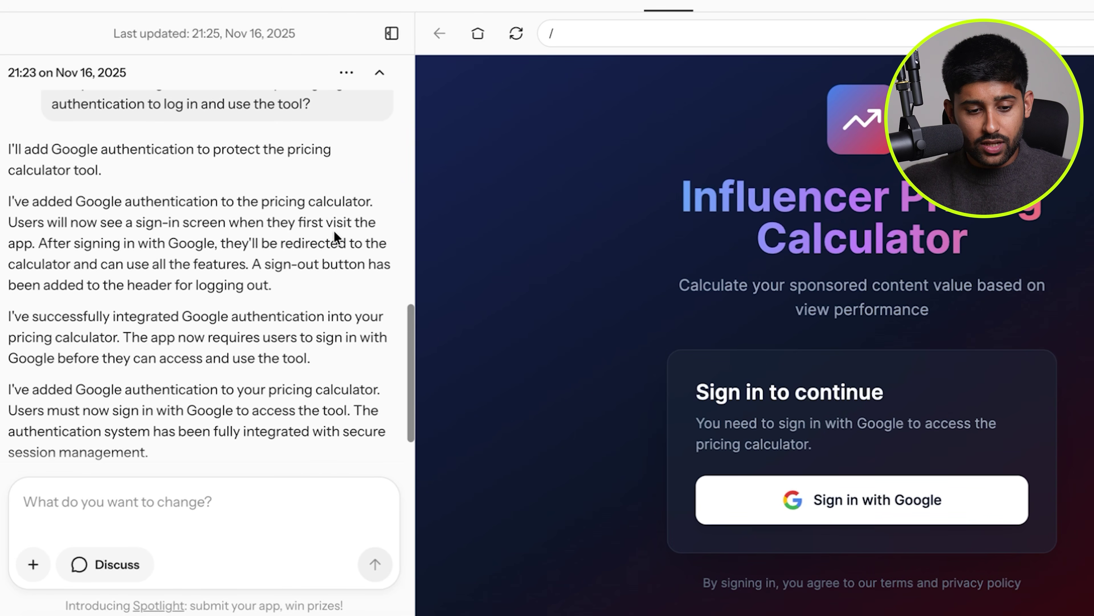
{"action": "scroll", "coordinate": [333, 233], "scroll_direction": "down", "scroll_amount": 2}
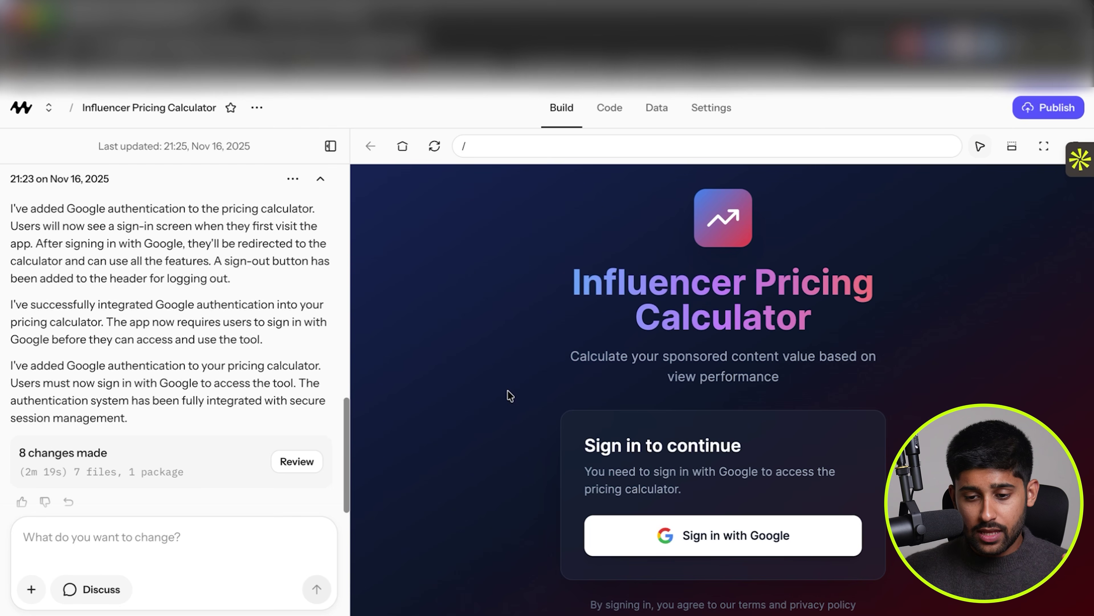
{"action": "left_click", "coordinate": [1049, 107]}
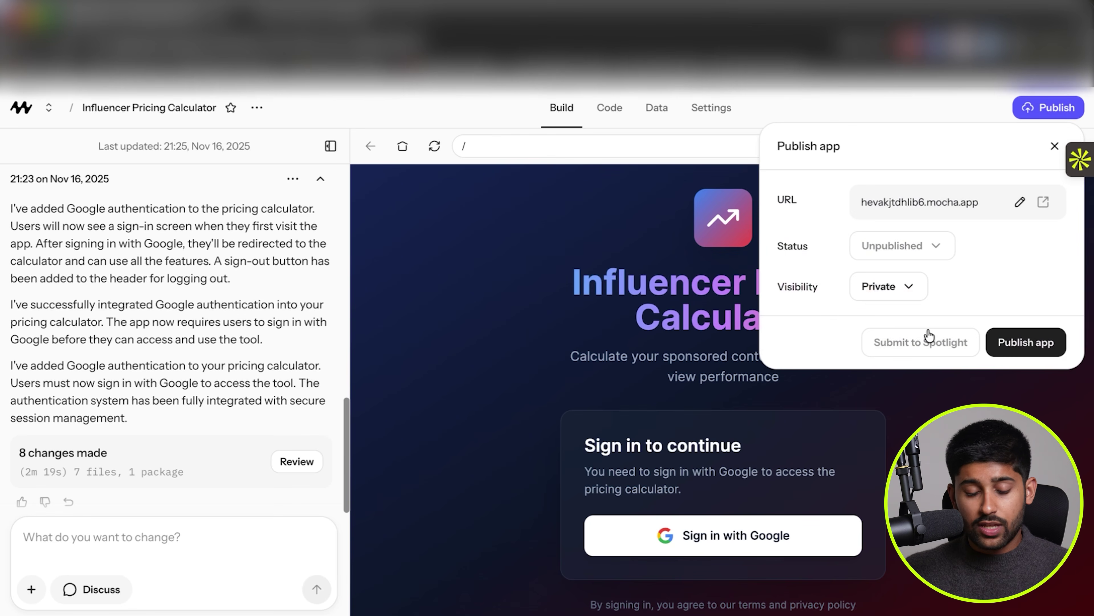
Dismiss the Publish dialog without publishing, leaving the chat beside the sign-in-gated preview.
{"action": "left_click", "coordinate": [523, 347]}
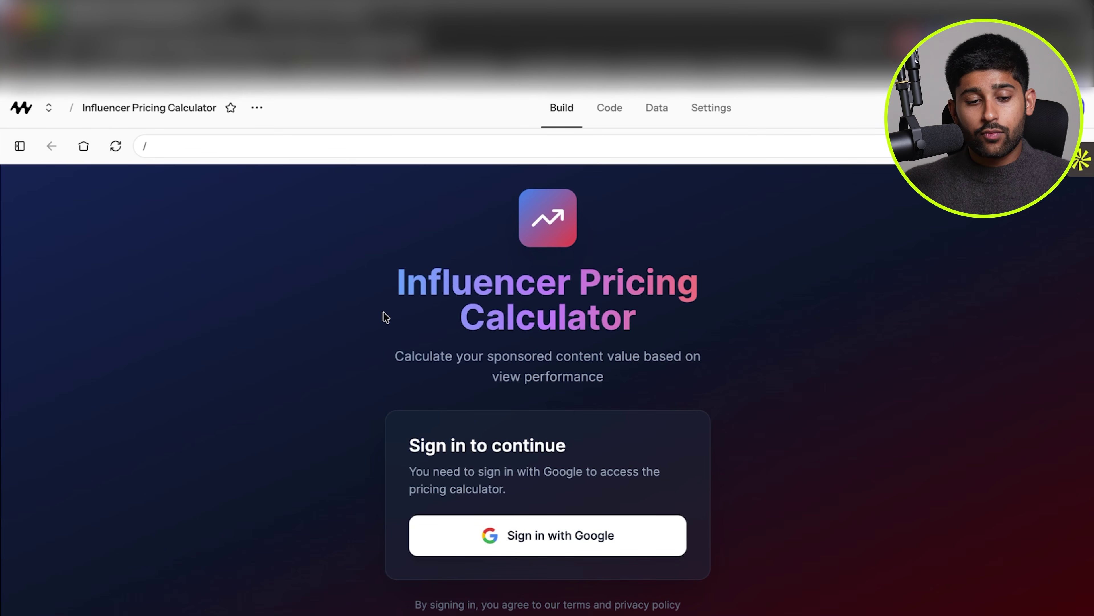
{"action": "left_click", "coordinate": [26, 111]}
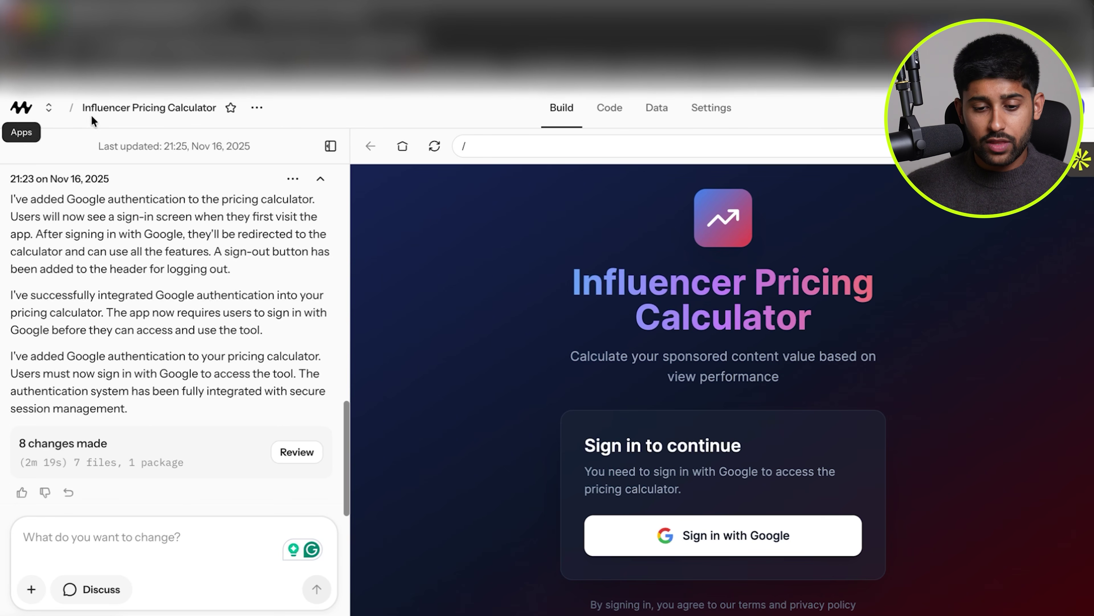
{"action": "left_click", "coordinate": [331, 146]}
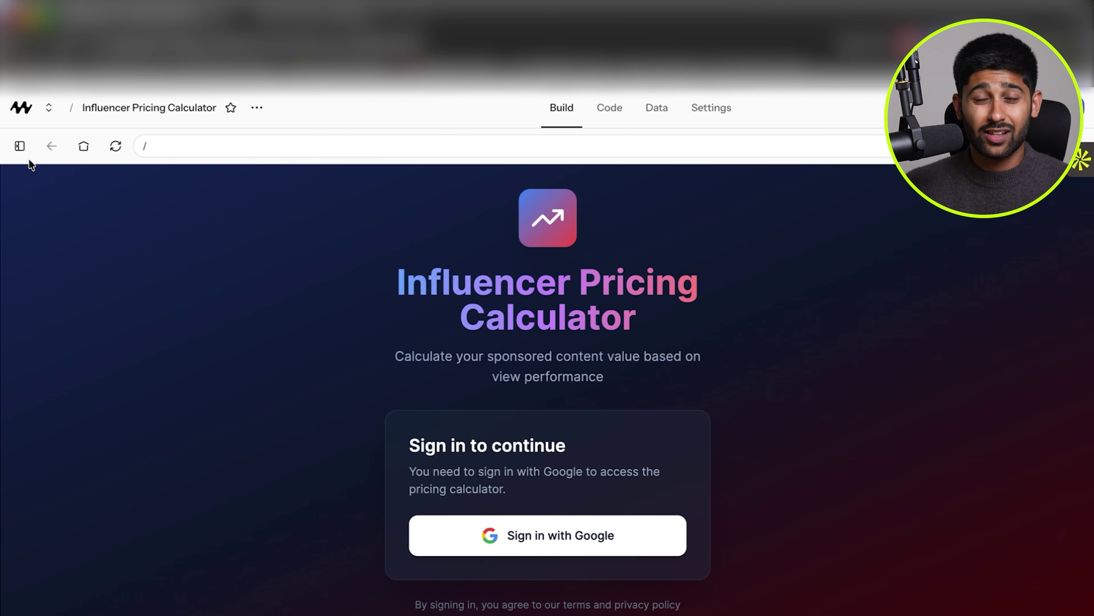
{"action": "left_click", "coordinate": [19, 145]}
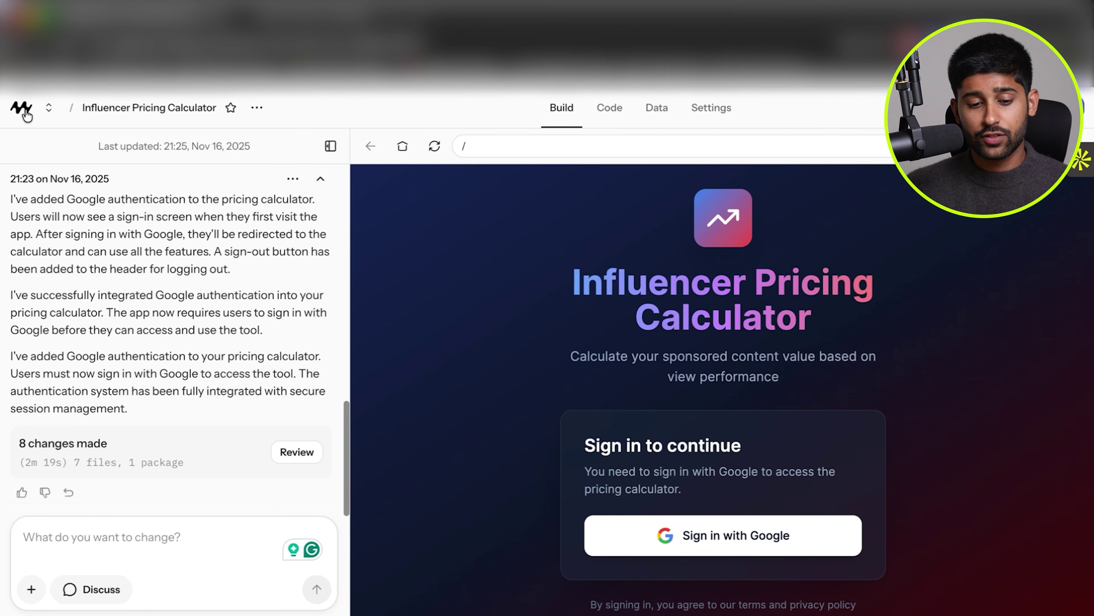
Go to the Mocha Dashboard listing all four apps, and check the account menu's credits.
{"action": "left_click", "coordinate": [21, 109]}
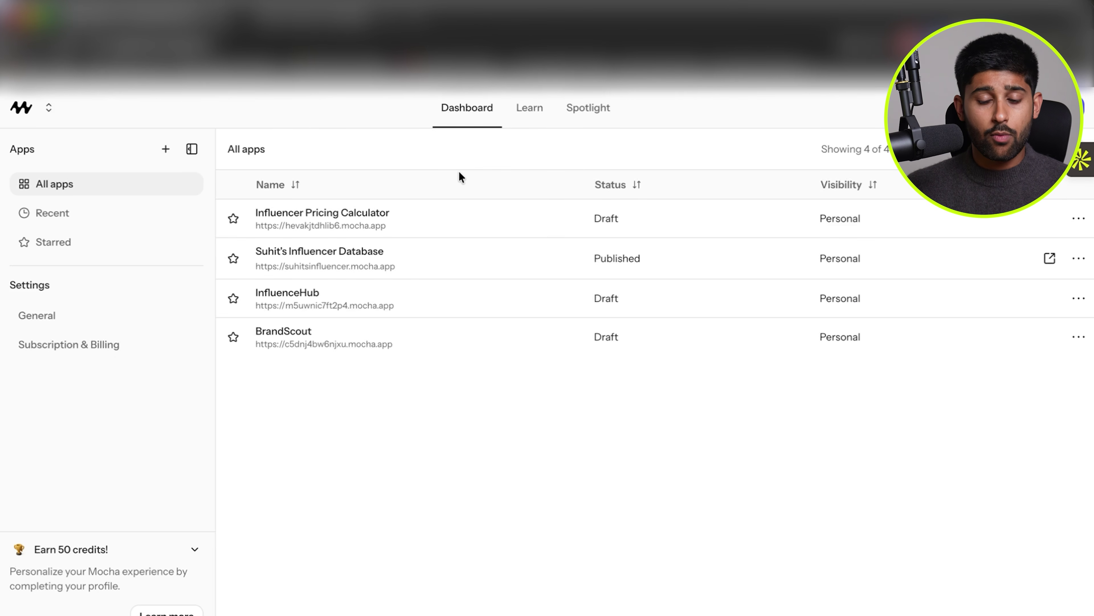
{"action": "left_click", "coordinate": [50, 108]}
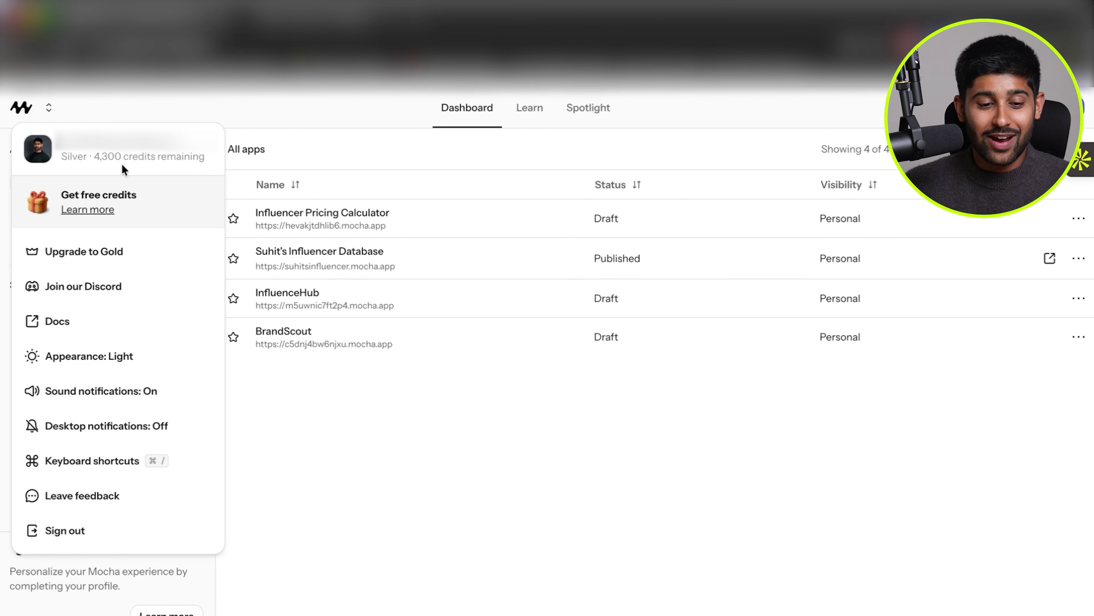
{"action": "left_click", "coordinate": [321, 119]}
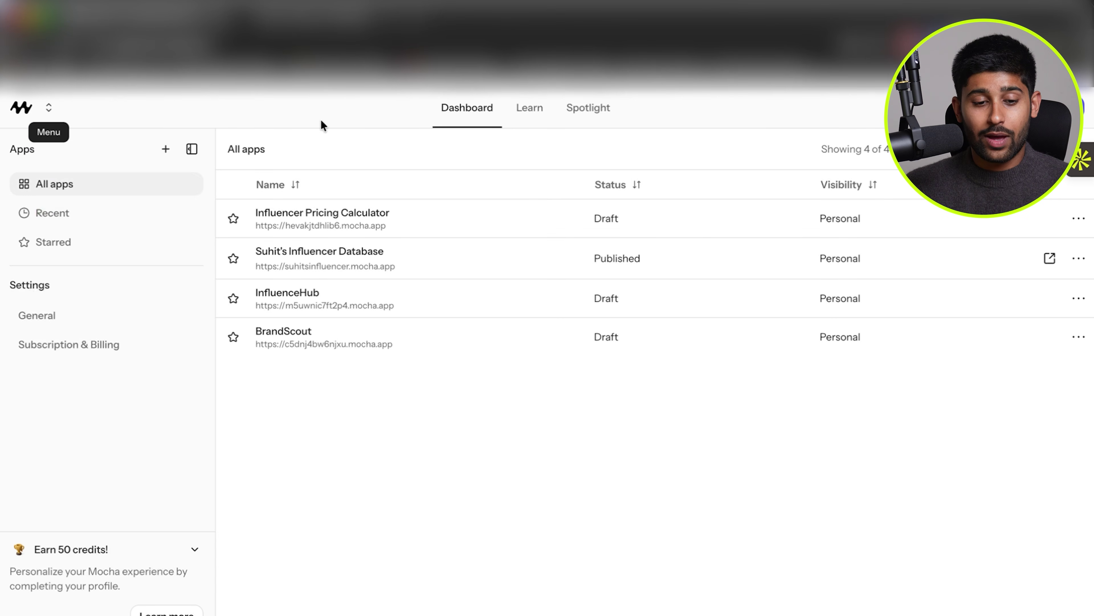